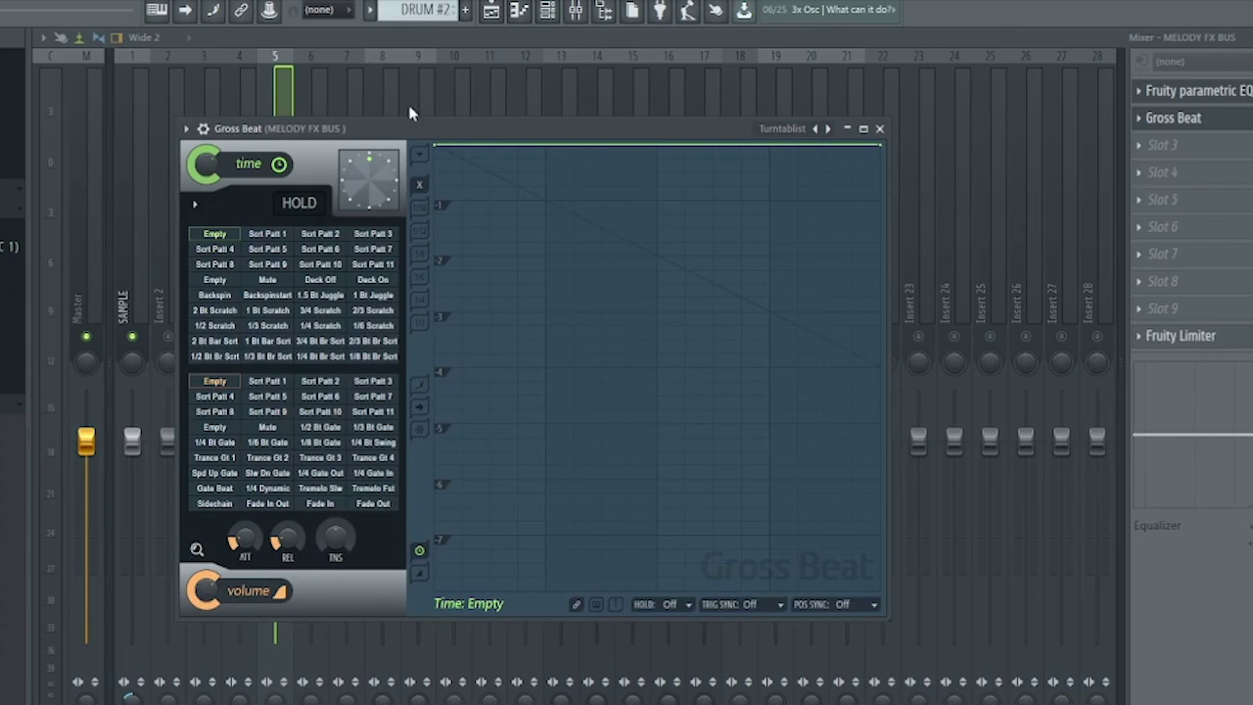
# Load the Momentary preset in the melody bus's Gross Beat and select its 1/2 Speed time slot
pyautogui.moveTo(407, 127); pyautogui.dragTo(462, 253)
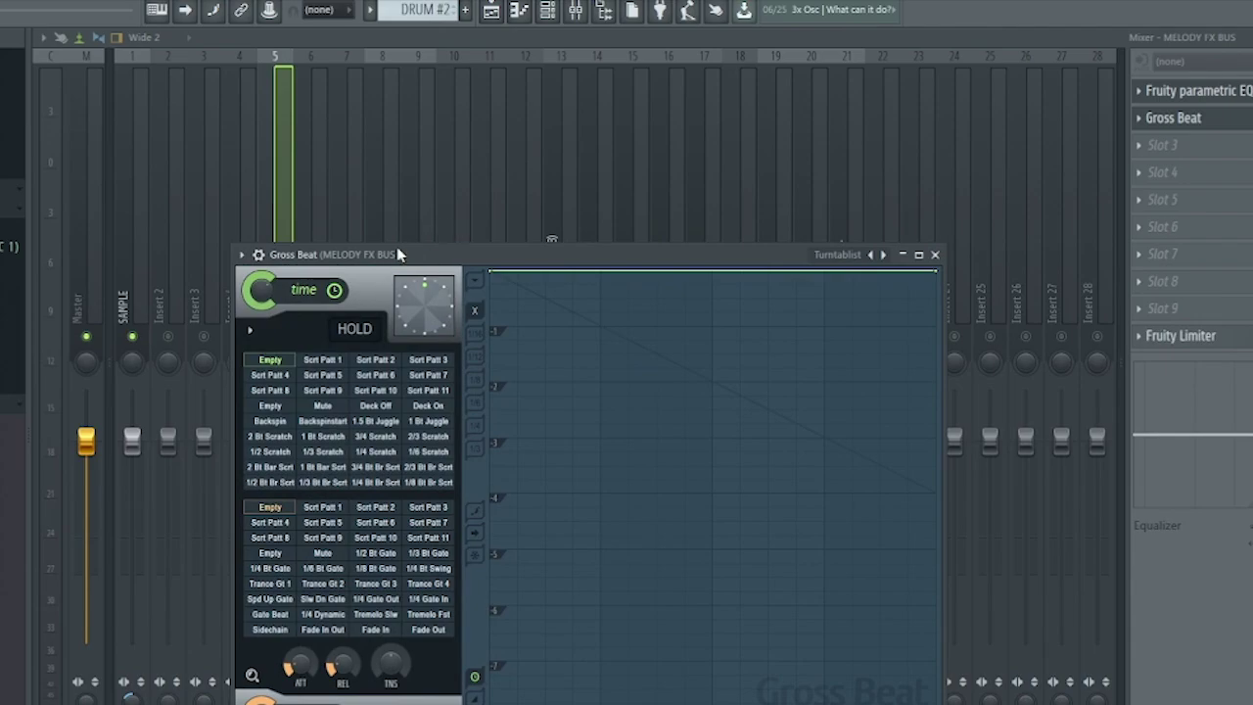
pyautogui.moveTo(397, 254); pyautogui.dragTo(431, 172)
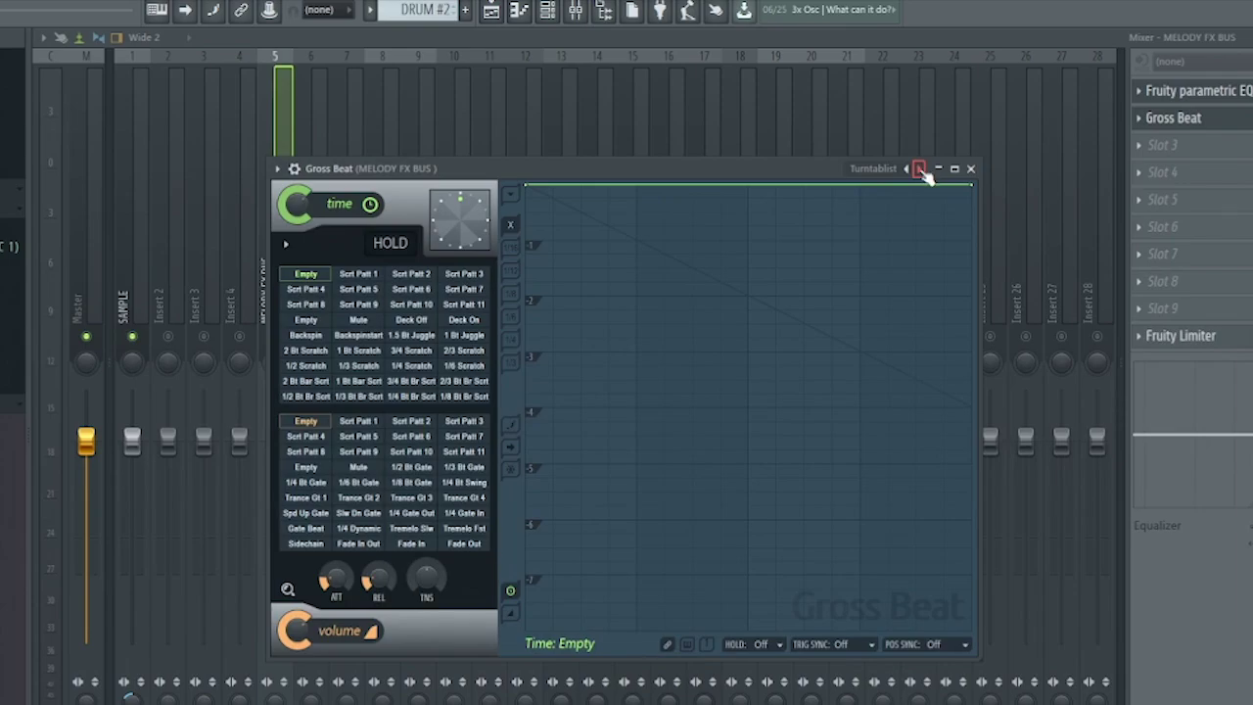
pyautogui.click(919, 170)
pyautogui.click(920, 169)
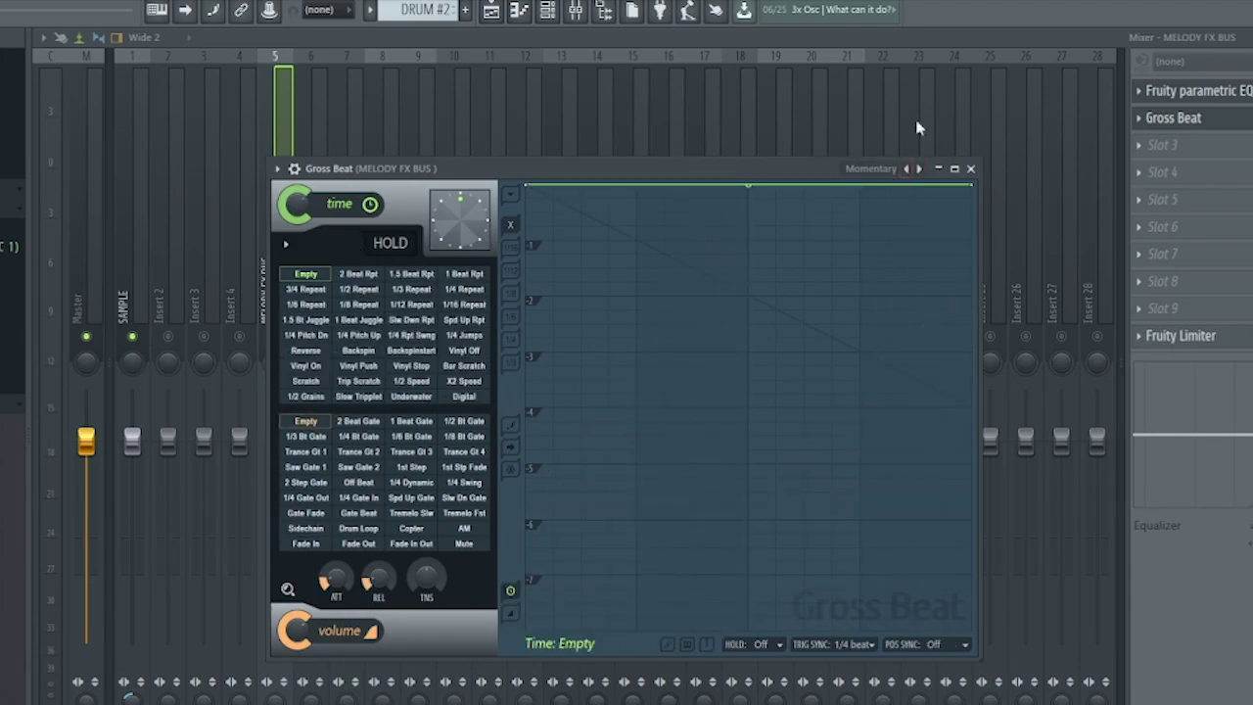
pyautogui.moveTo(560, 177); pyautogui.dragTo(670, 152)
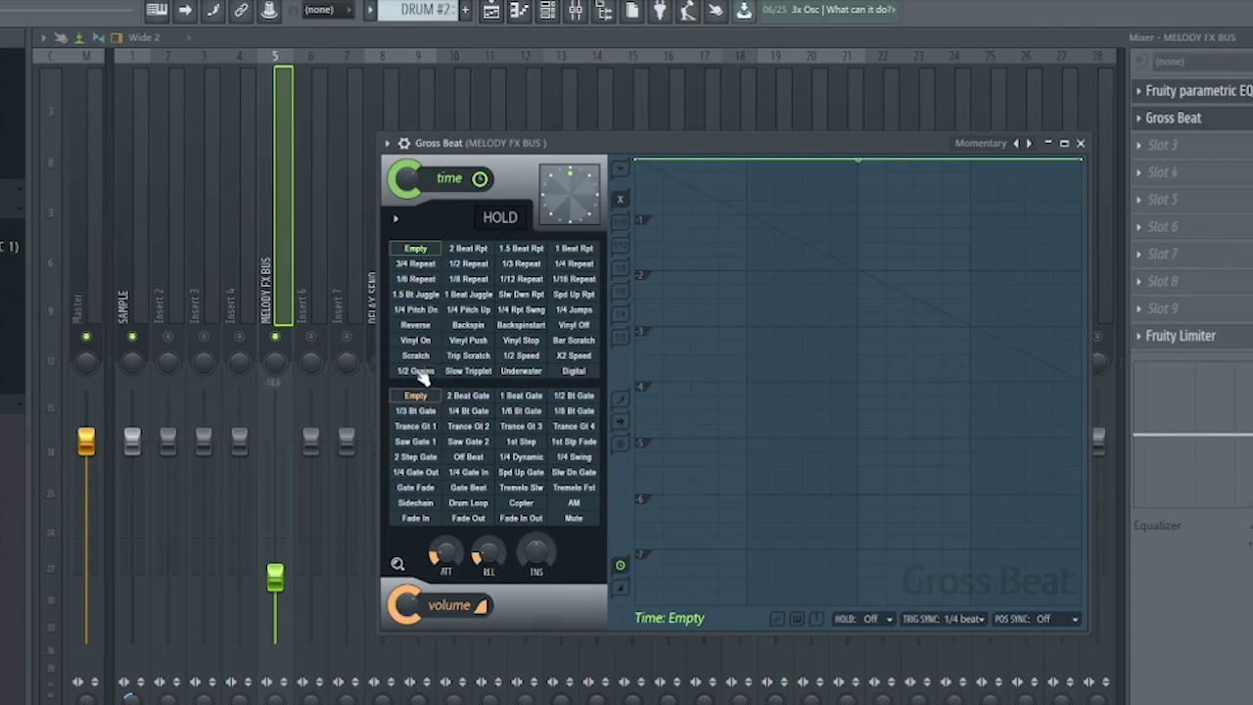
pyautogui.click(529, 358)
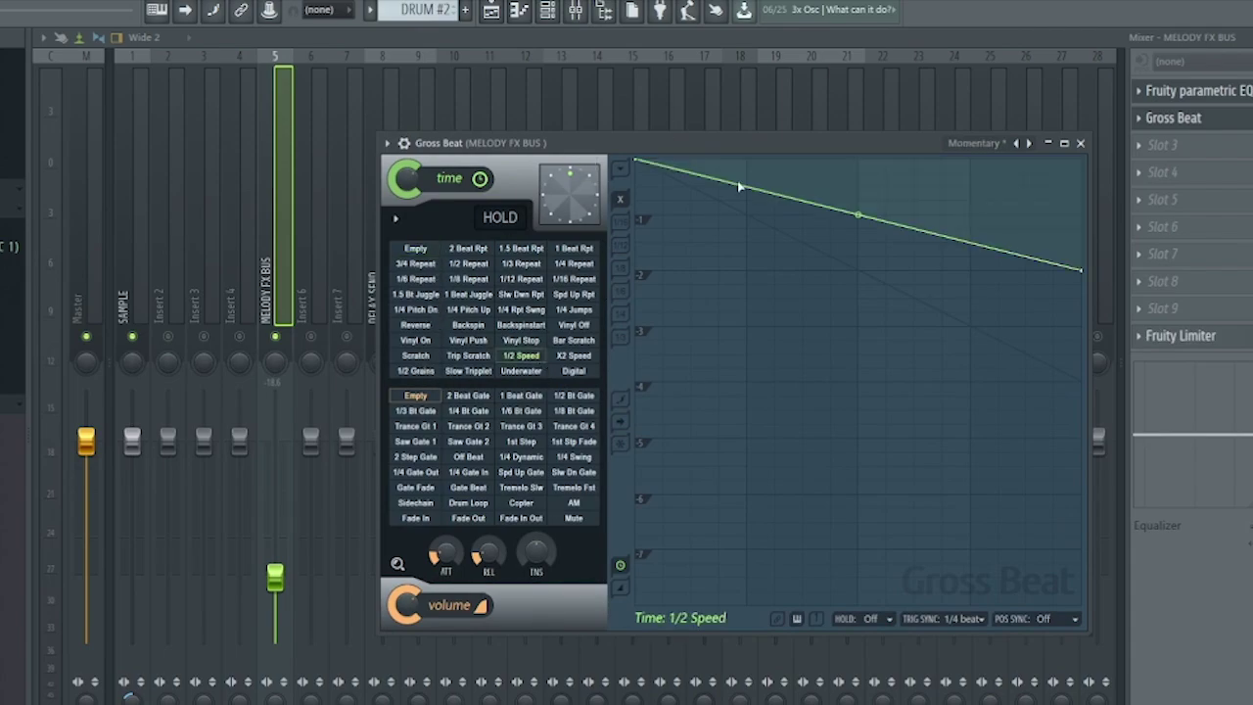
pyautogui.moveTo(735, 150); pyautogui.dragTo(834, 231)
# Play the song, close Gross Beat, and mute the DRUM BUS and 808 DIST PARALLEL mixer tracks
pyautogui.press('space')
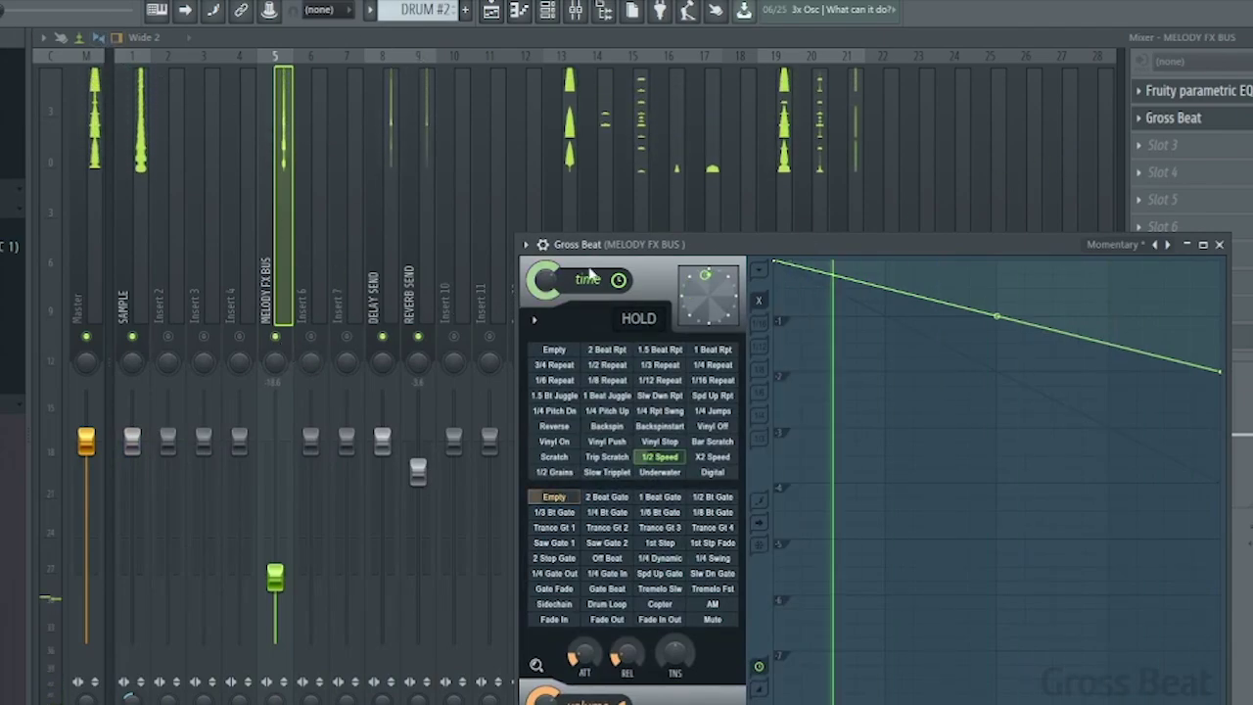
pyautogui.moveTo(661, 248); pyautogui.dragTo(518, 399)
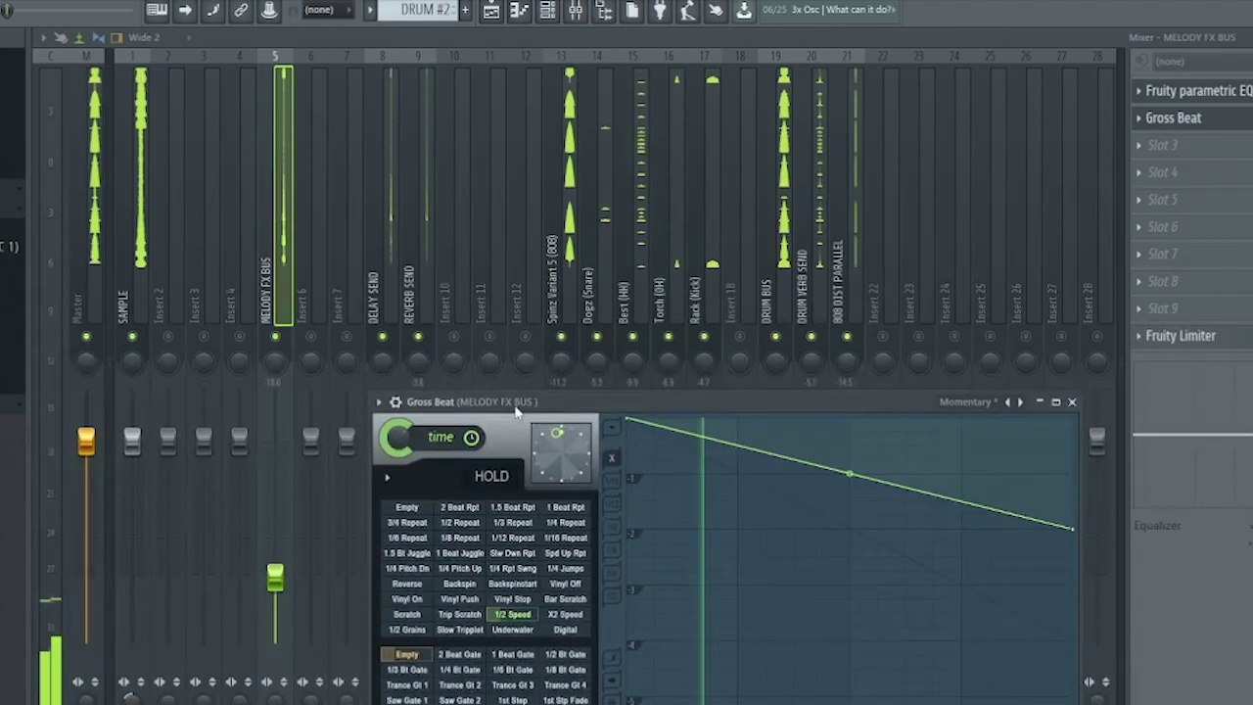
pyautogui.press('Escape')
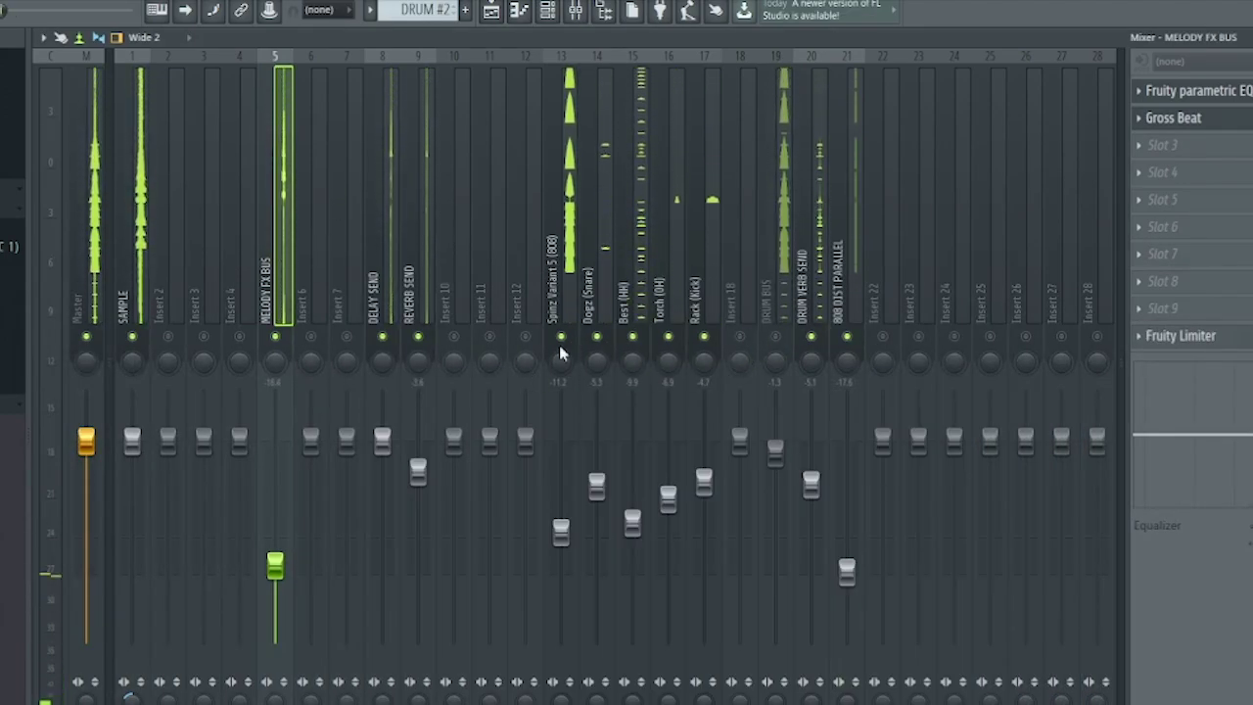
pyautogui.click(848, 337)
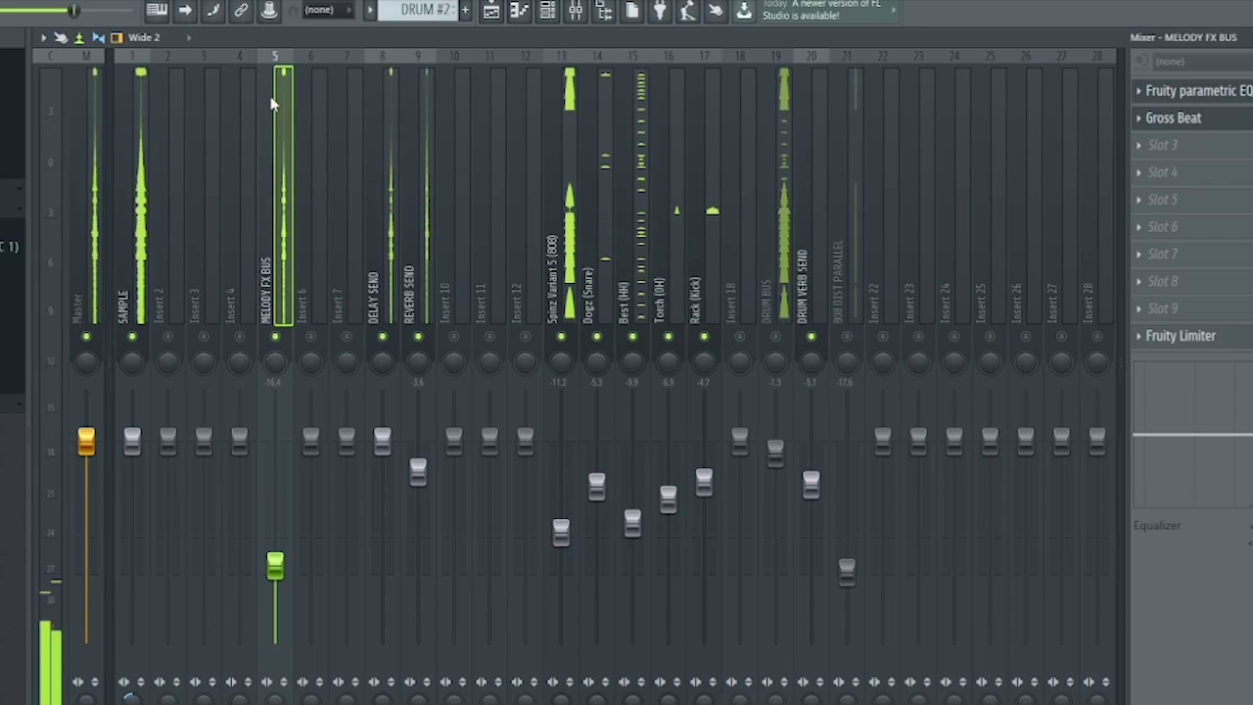
# Return to the mixer and reopen Gross Beat on the MELODY FX BUS, keeping its window clear of the effect slots
pyautogui.press('F5')
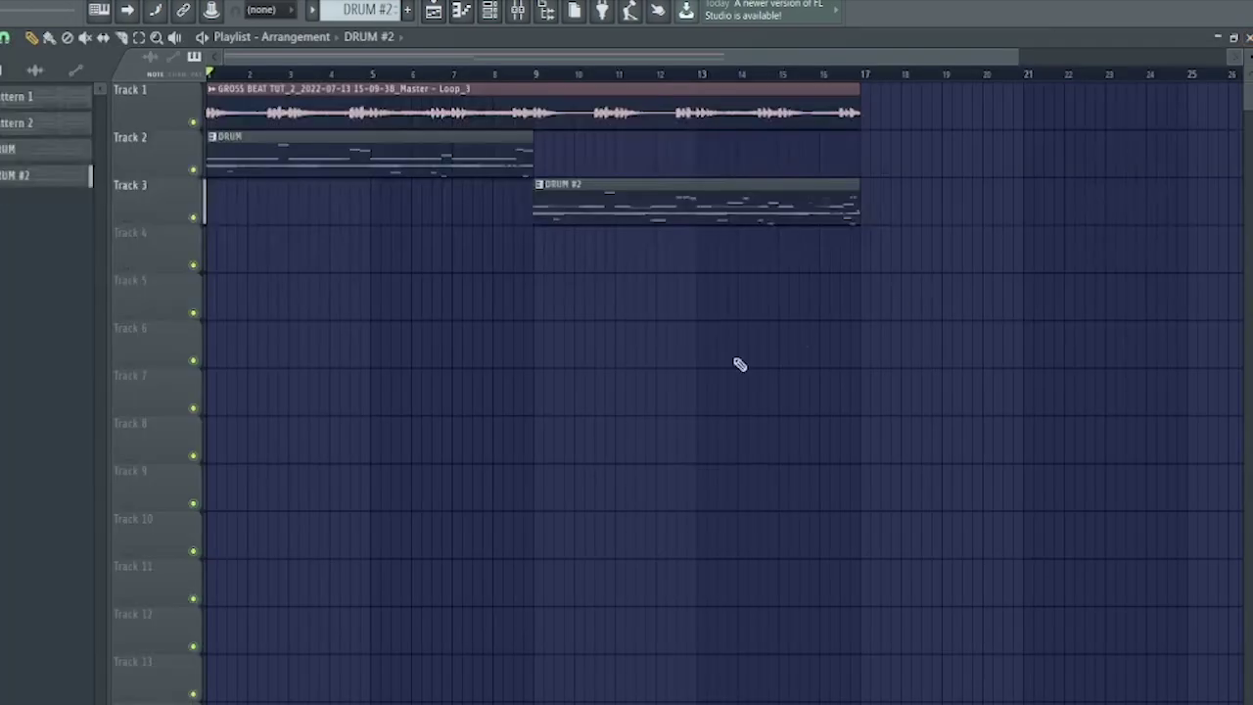
pyautogui.scroll(6, 211, 76)
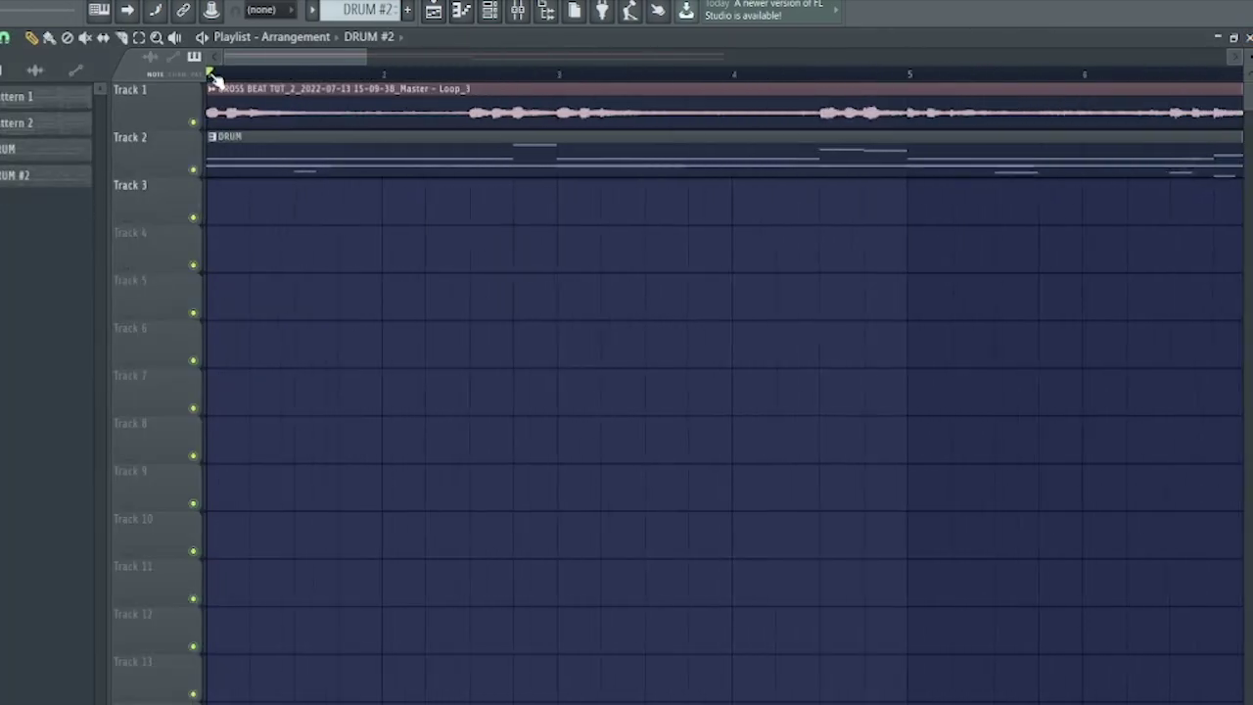
pyautogui.click(517, 12)
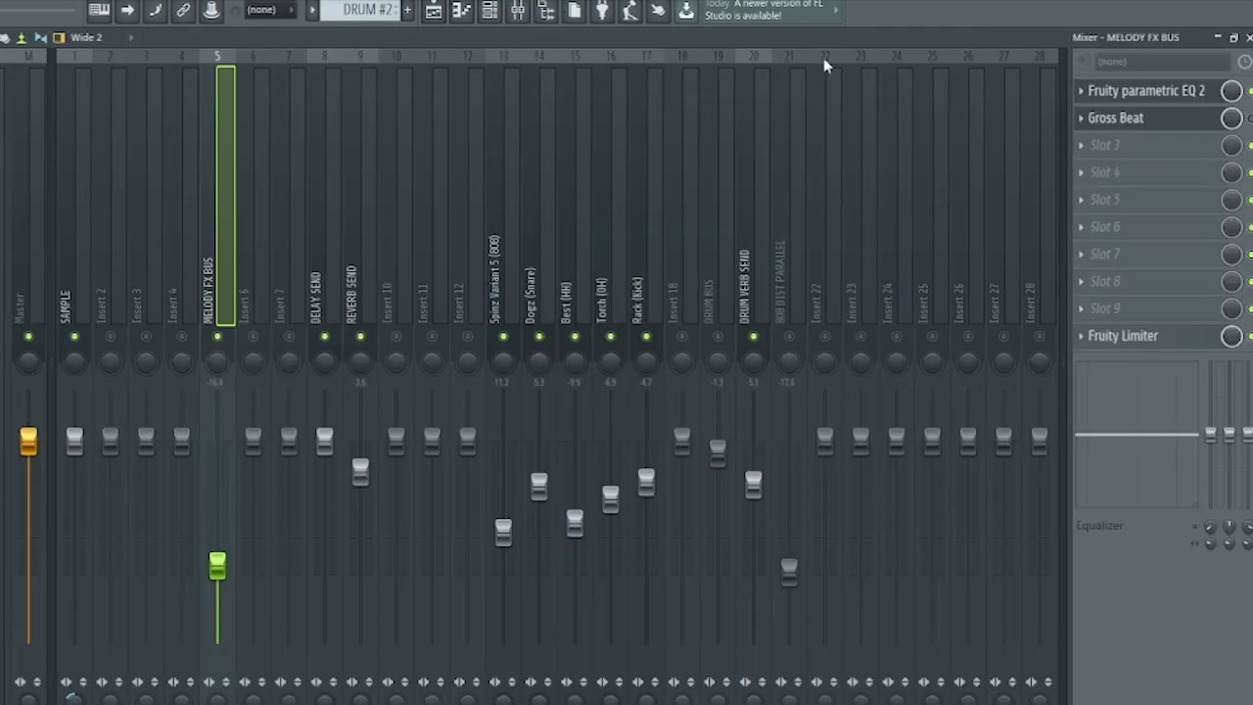
pyautogui.click(1124, 119)
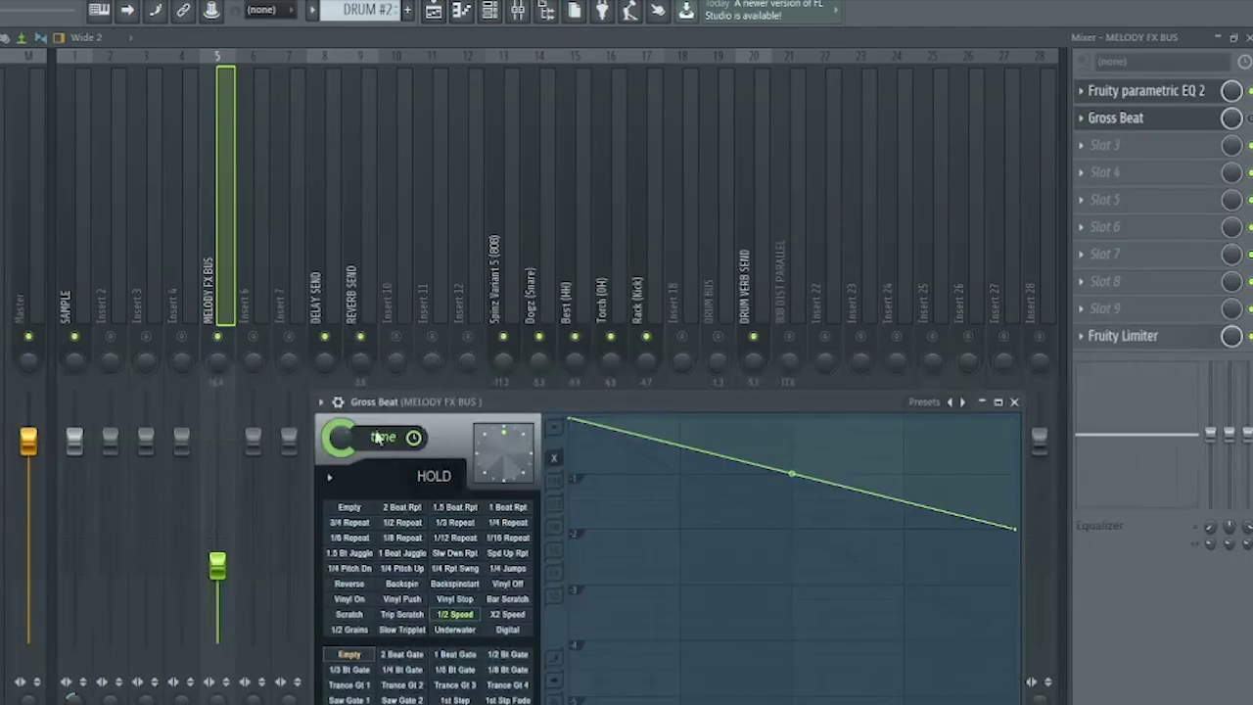
pyautogui.moveTo(622, 401); pyautogui.dragTo(254, 98)
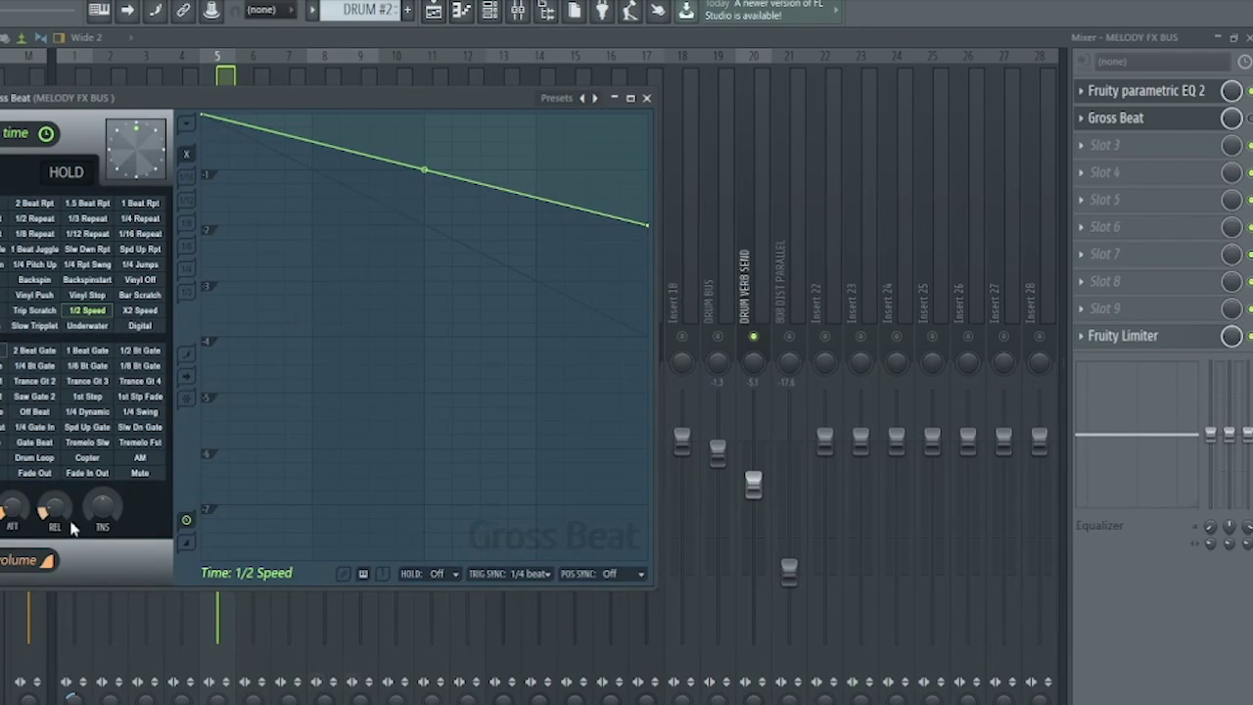
# Play the song with Gross Beat enabled in its MELODY FX BUS slot to hear the 1/2 Speed effect
pyautogui.press('space')
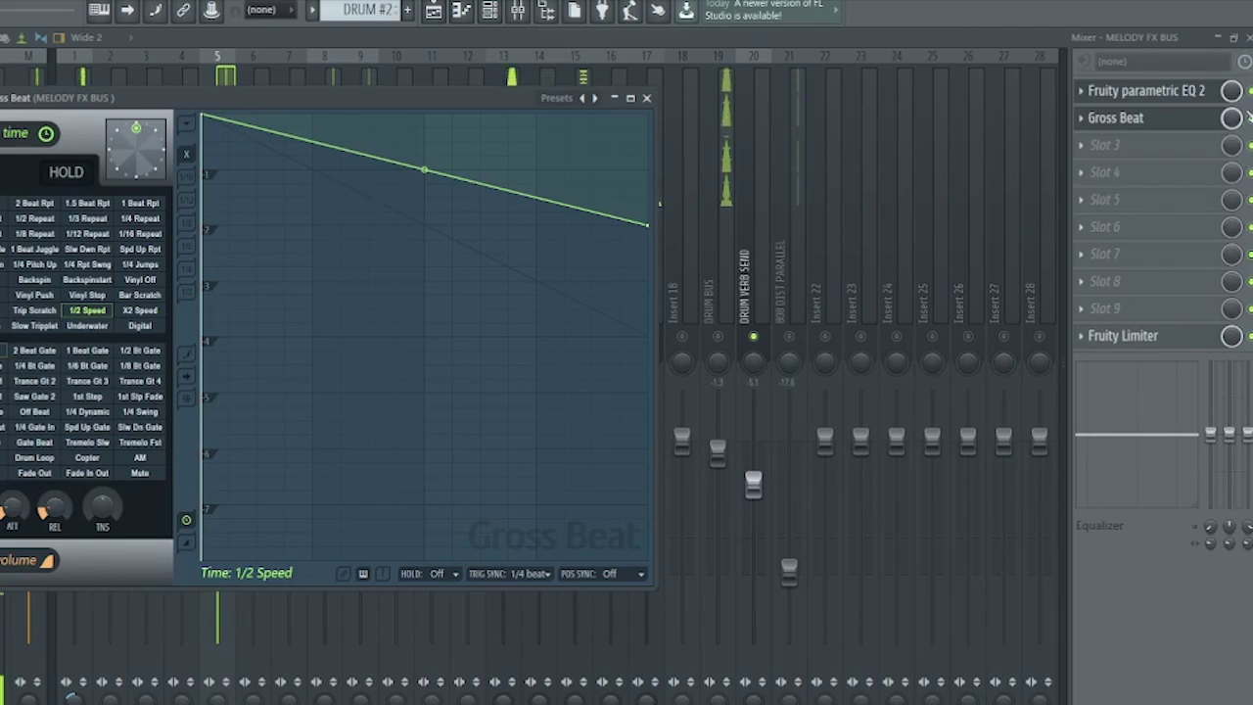
pyautogui.click(1194, 118)
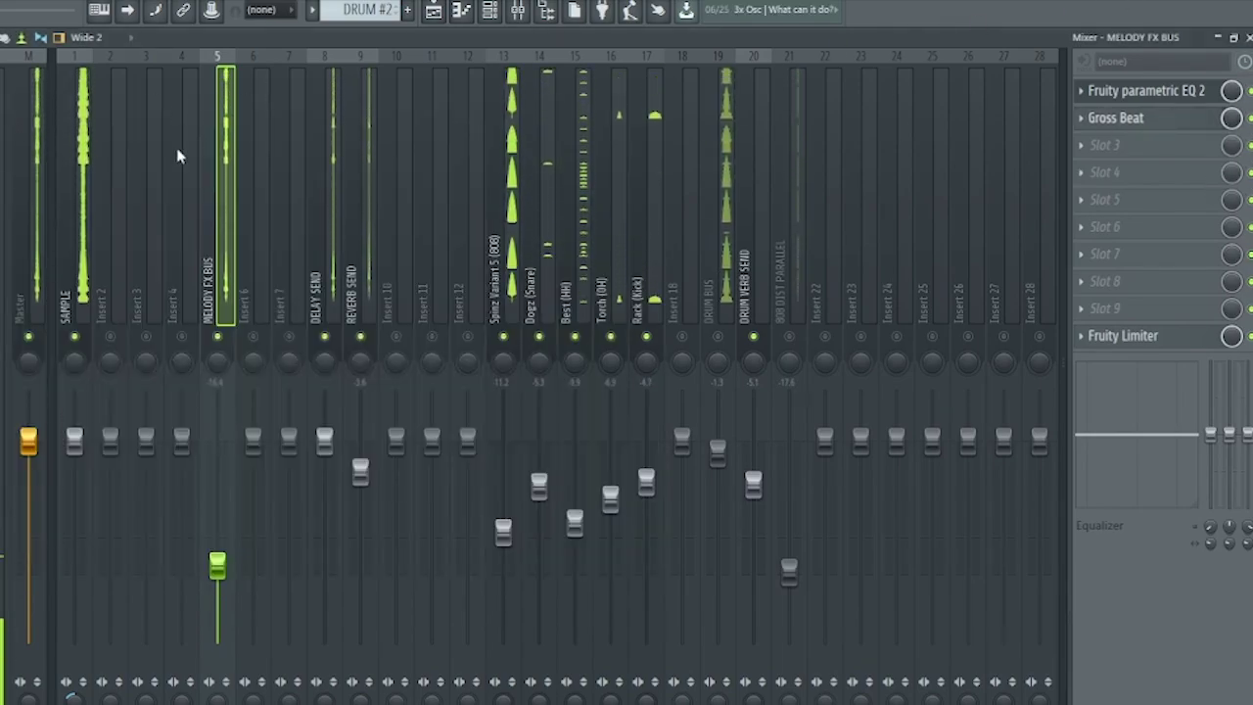
pyautogui.click(1116, 117)
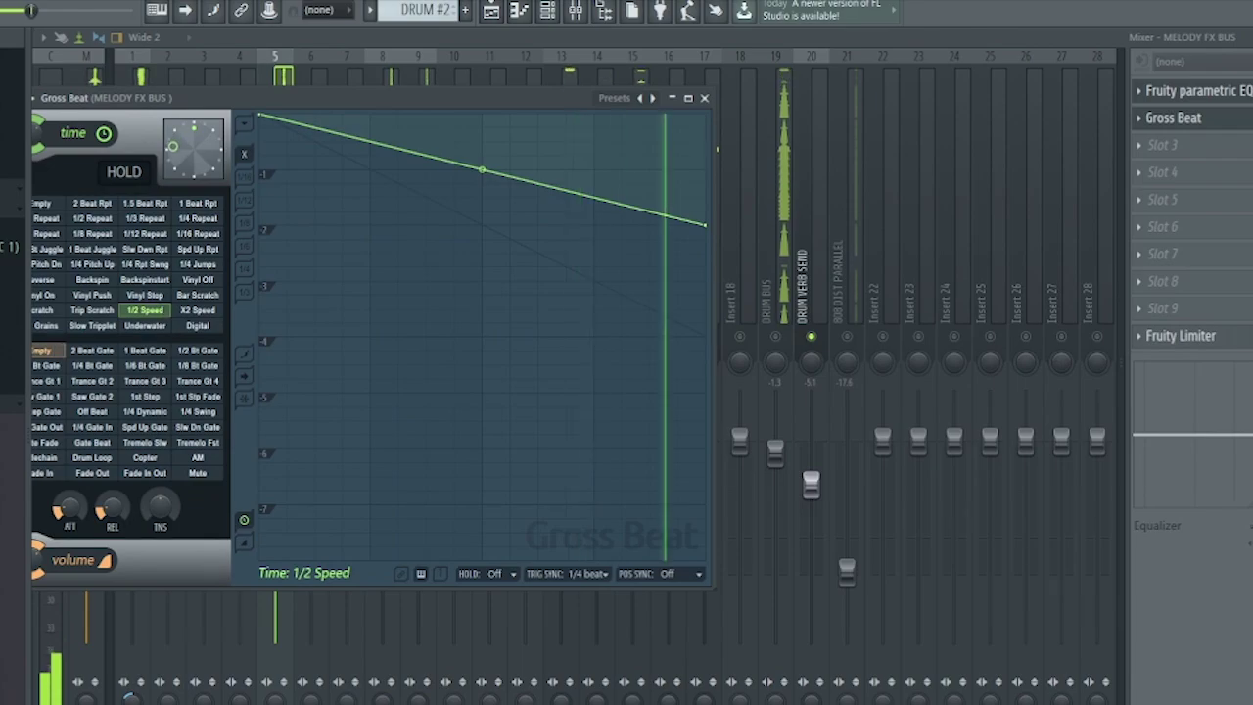
pyautogui.press('space')
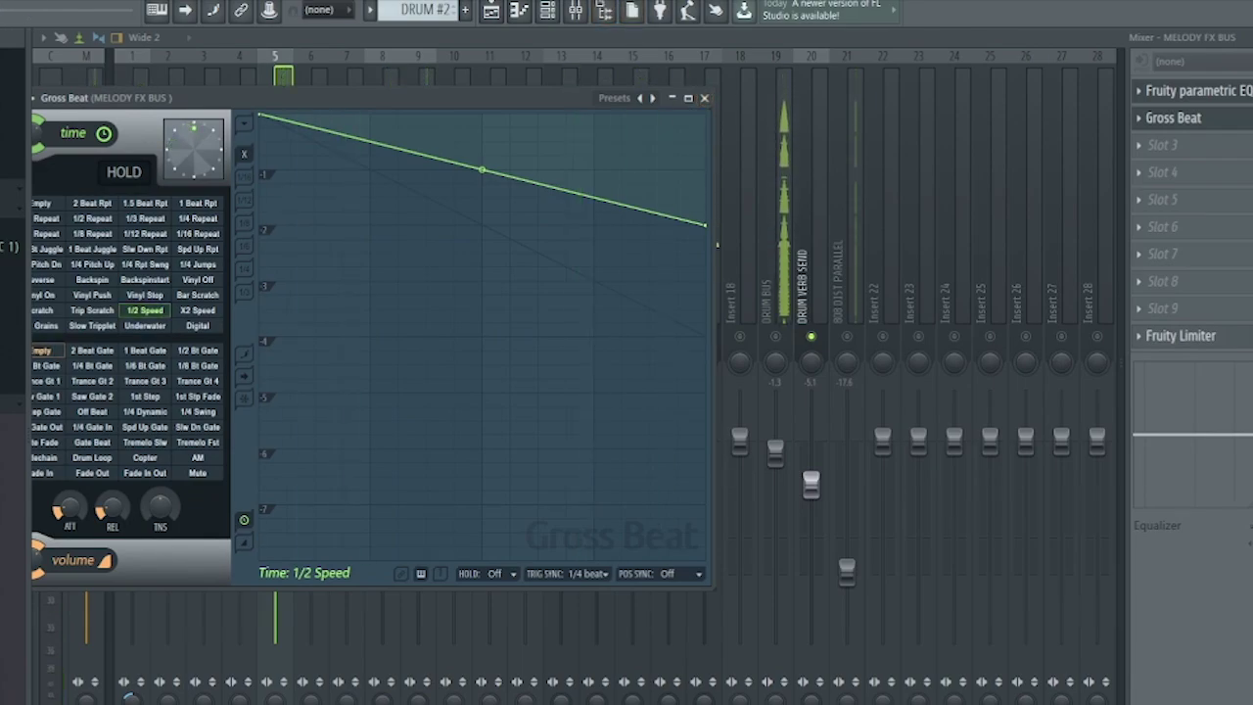
# Examine the opening bars of the melody sample clip in the playlist and briefly play them
pyautogui.press('F5')
pyautogui.click(861, 377)
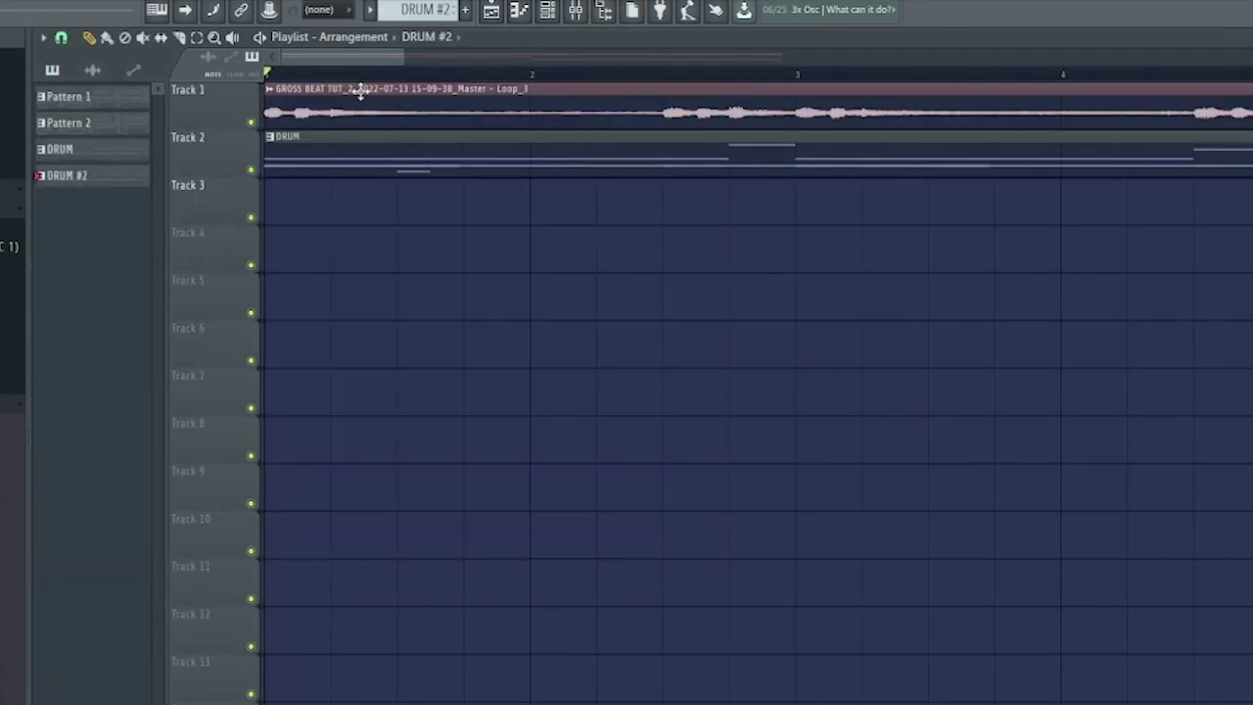
pyautogui.scroll(-6, 368, 87)
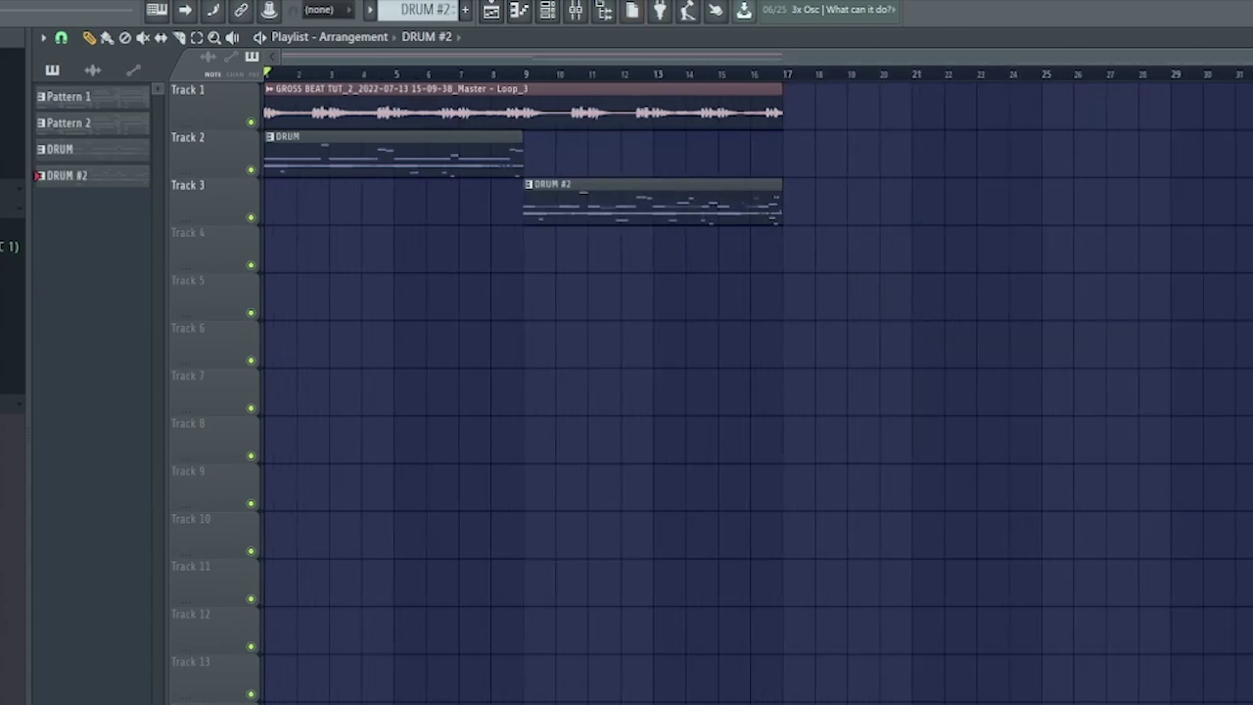
pyautogui.scroll(5, 278, 78)
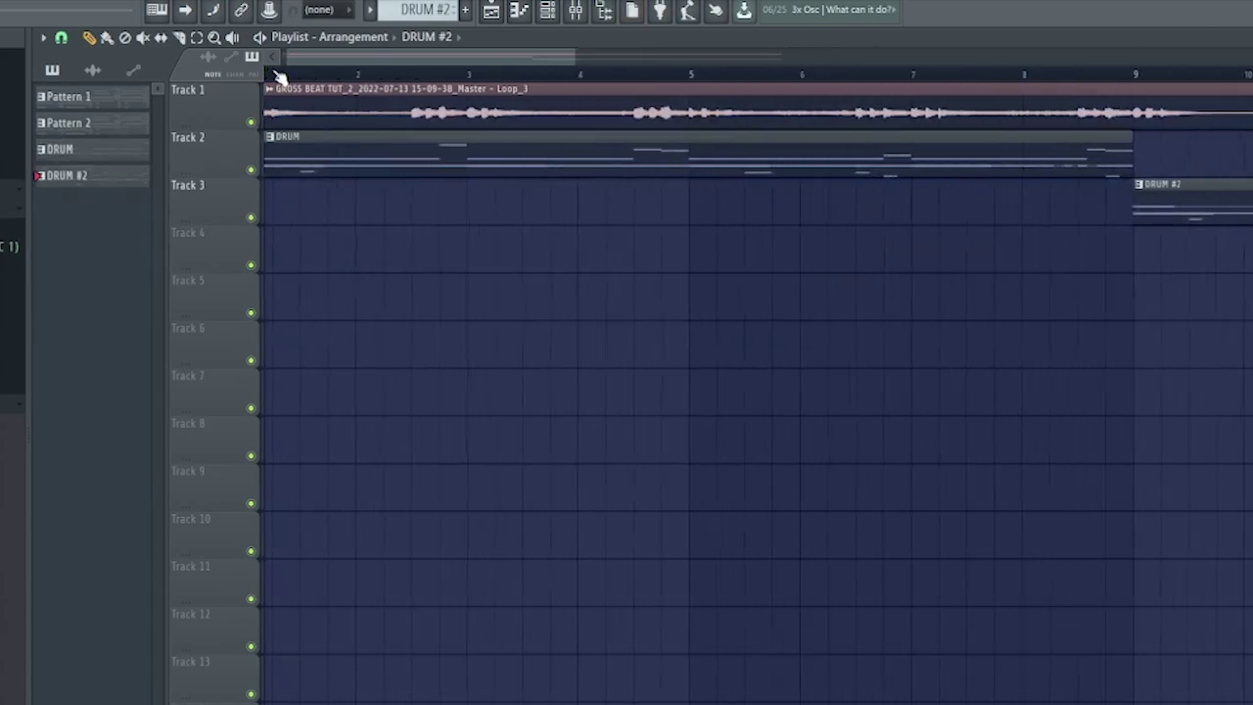
pyautogui.scroll(3, 278, 86)
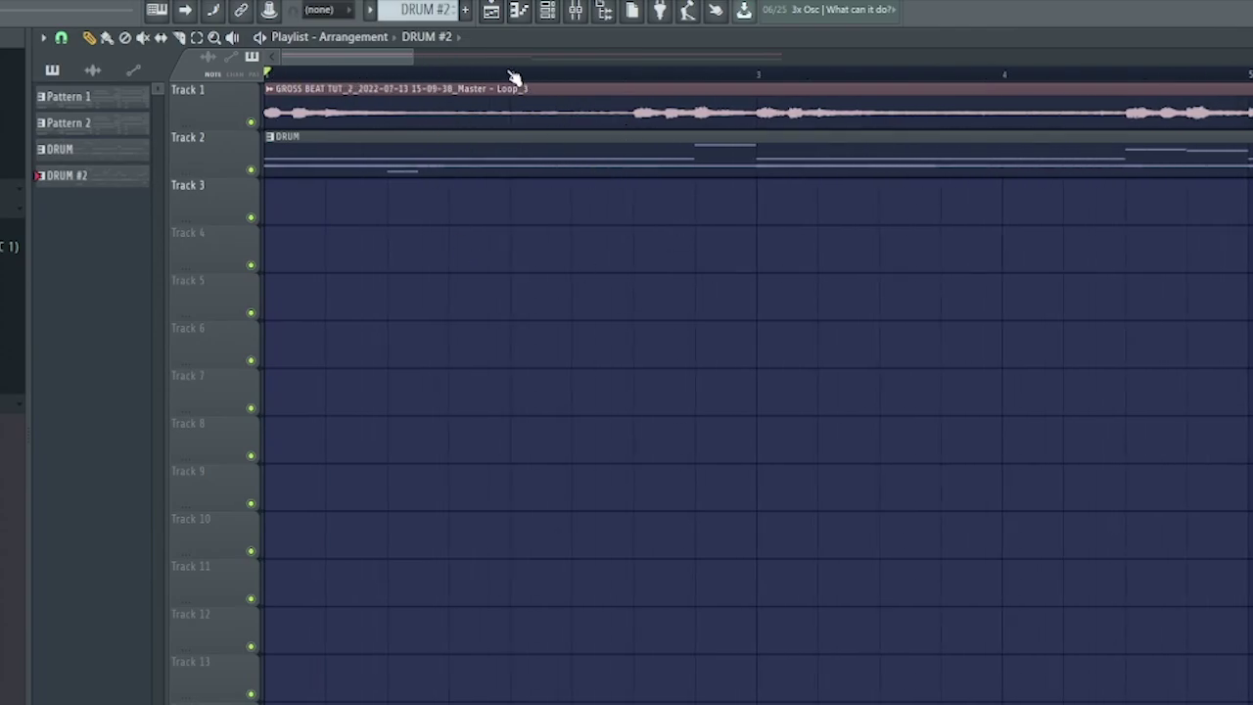
pyautogui.scroll(-1, 509, 80)
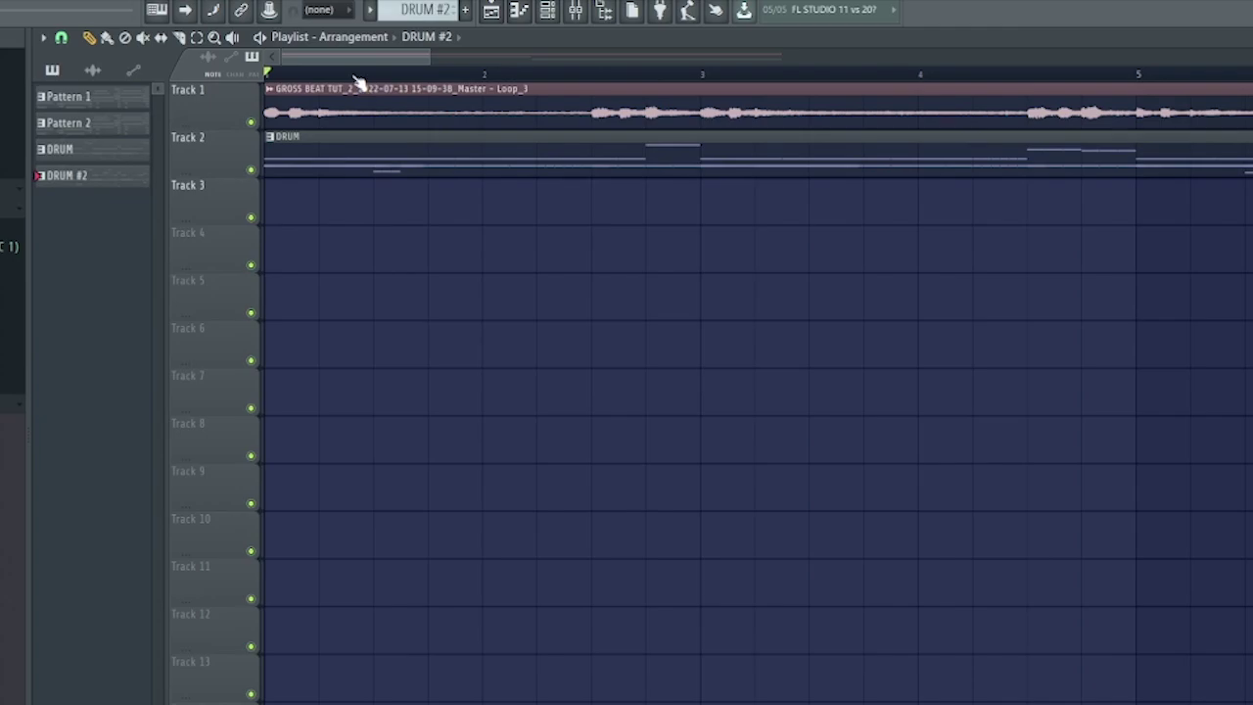
pyautogui.scroll(-2, 375, 80)
pyautogui.press('space')
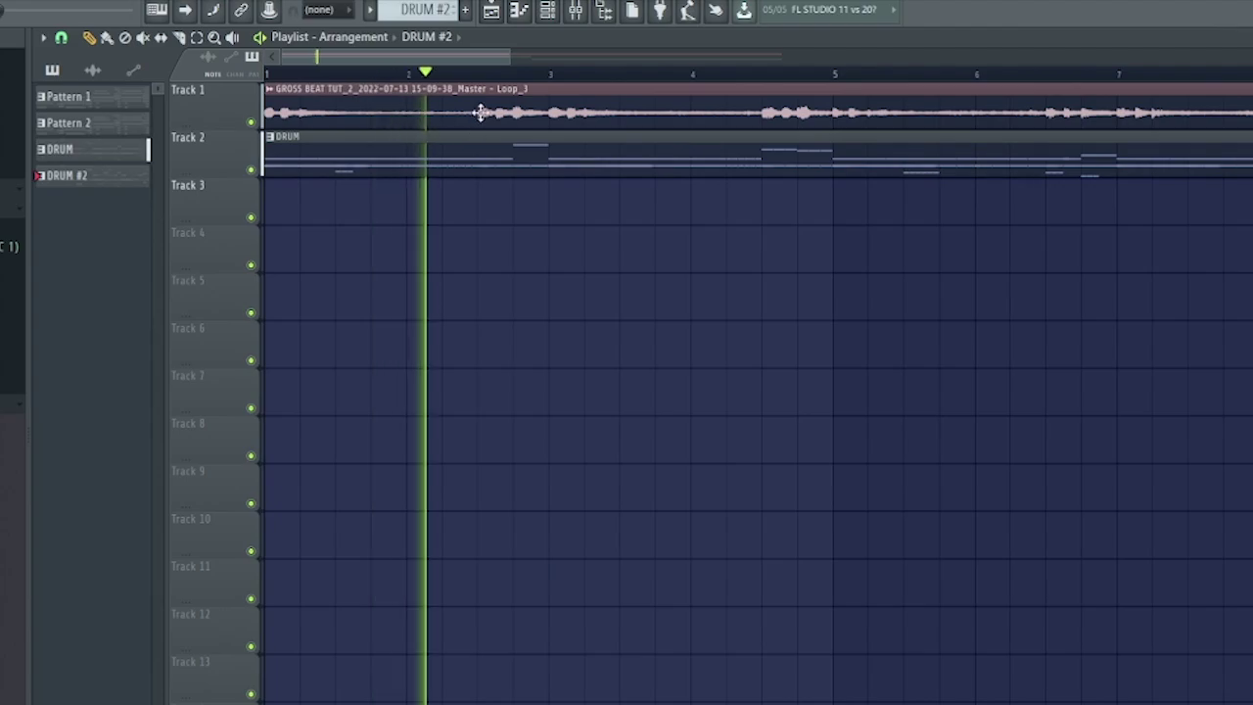
pyautogui.press('space')
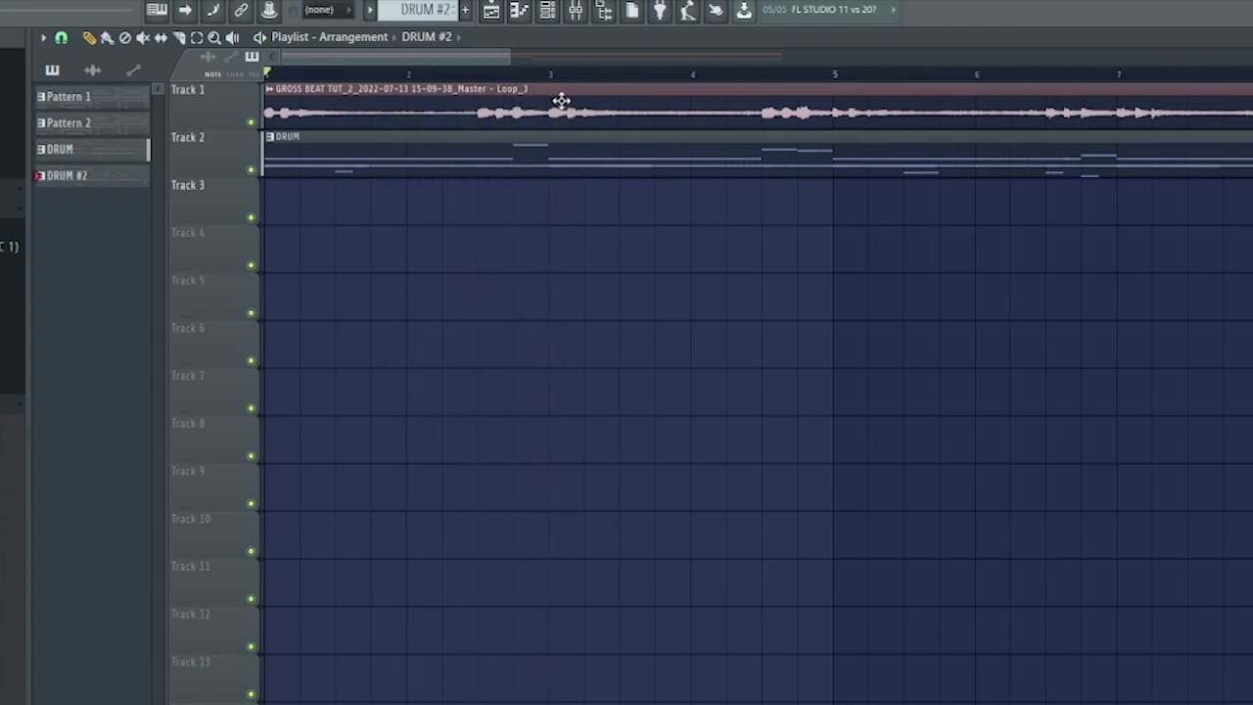
# Set a playlist time selection over bars 1 and 2 and slice the Track 1 sample clip at bar 2
pyautogui.moveTo(553, 88); pyautogui.dragTo(419, 127)
pyautogui.moveTo(263, 133); pyautogui.dragTo(269, 137)
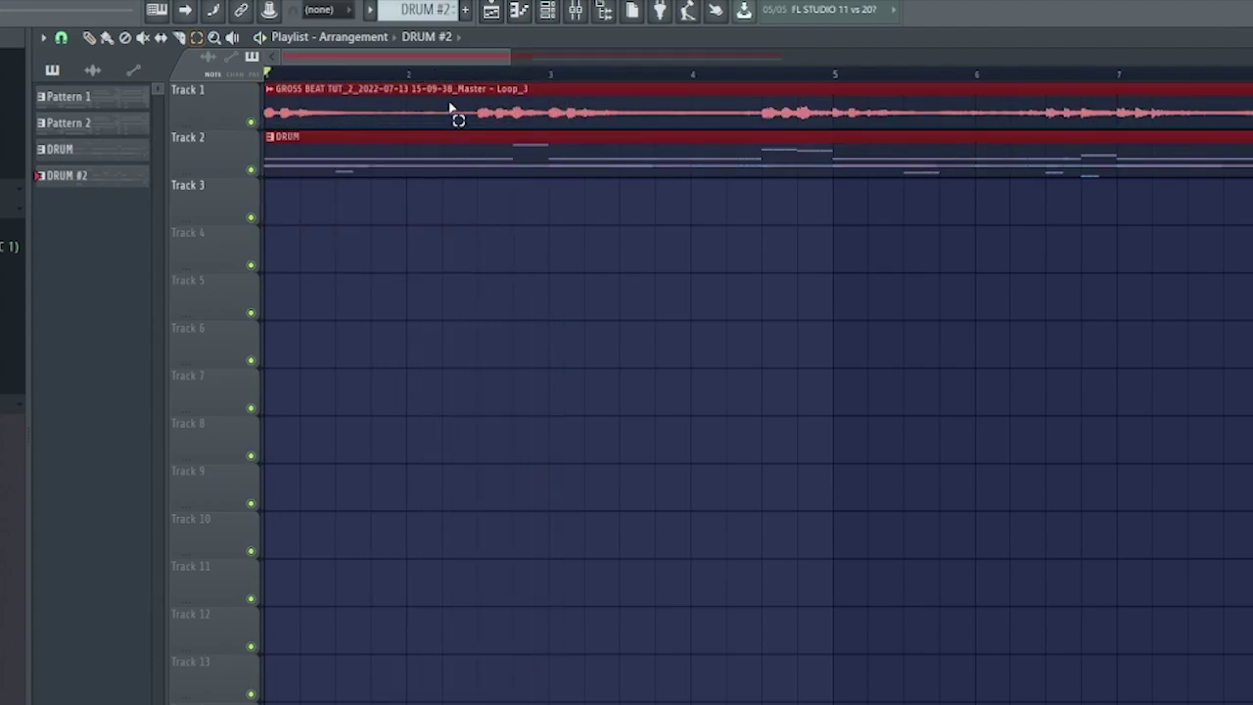
pyautogui.moveTo(559, 87); pyautogui.dragTo(266, 78)
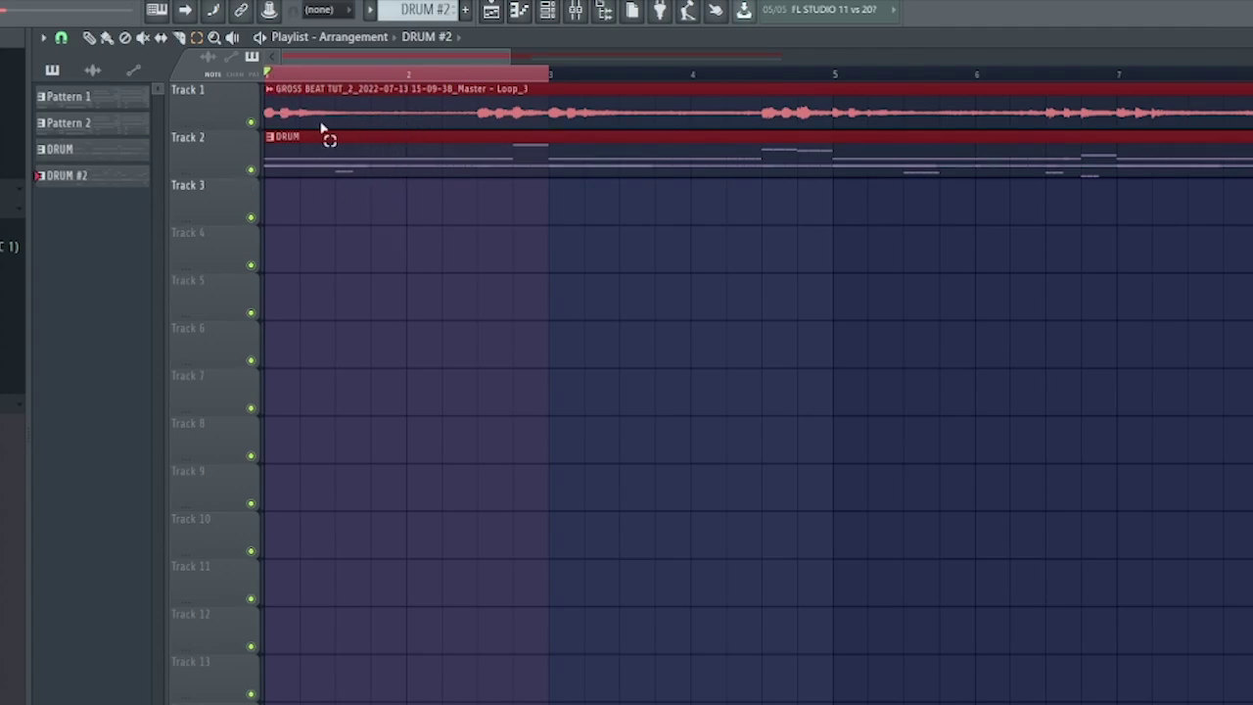
pyautogui.press('c')
pyautogui.moveTo(413, 98); pyautogui.dragTo(414, 126)
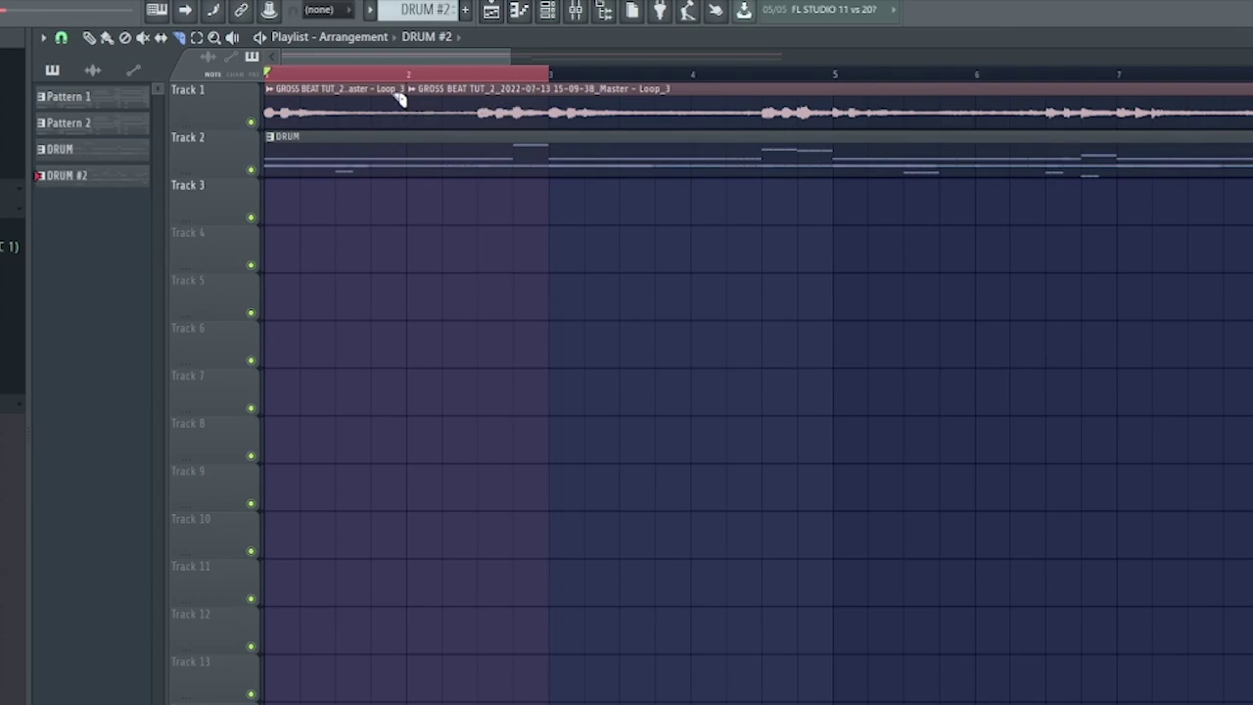
# Play the selected two bars while checking the mixer levels, and stop playback in the playlist
pyautogui.press('space')
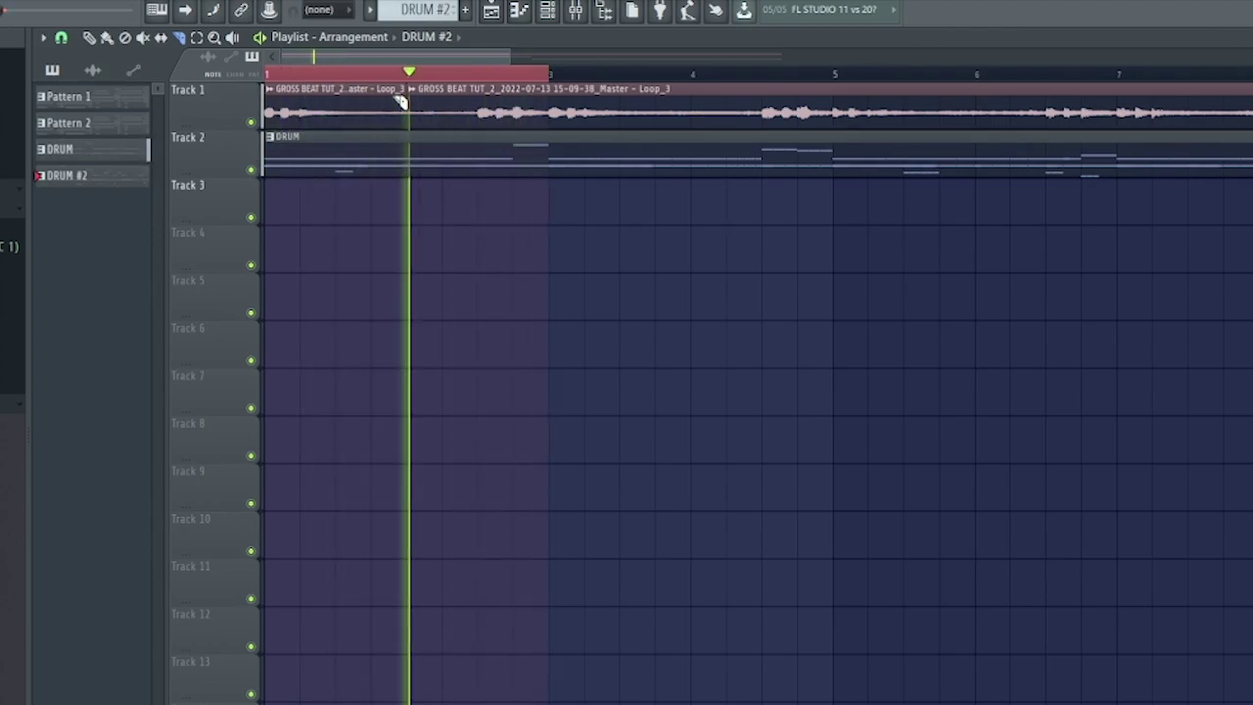
pyautogui.click(577, 12)
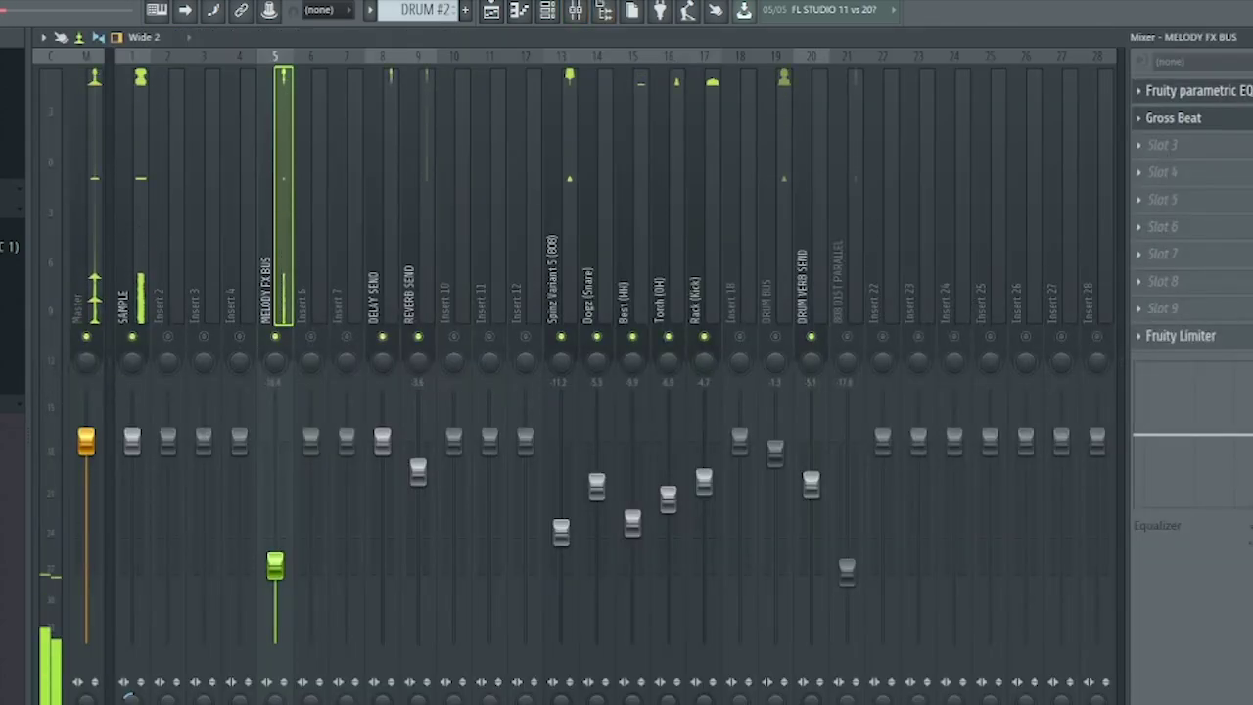
pyautogui.press('F9')
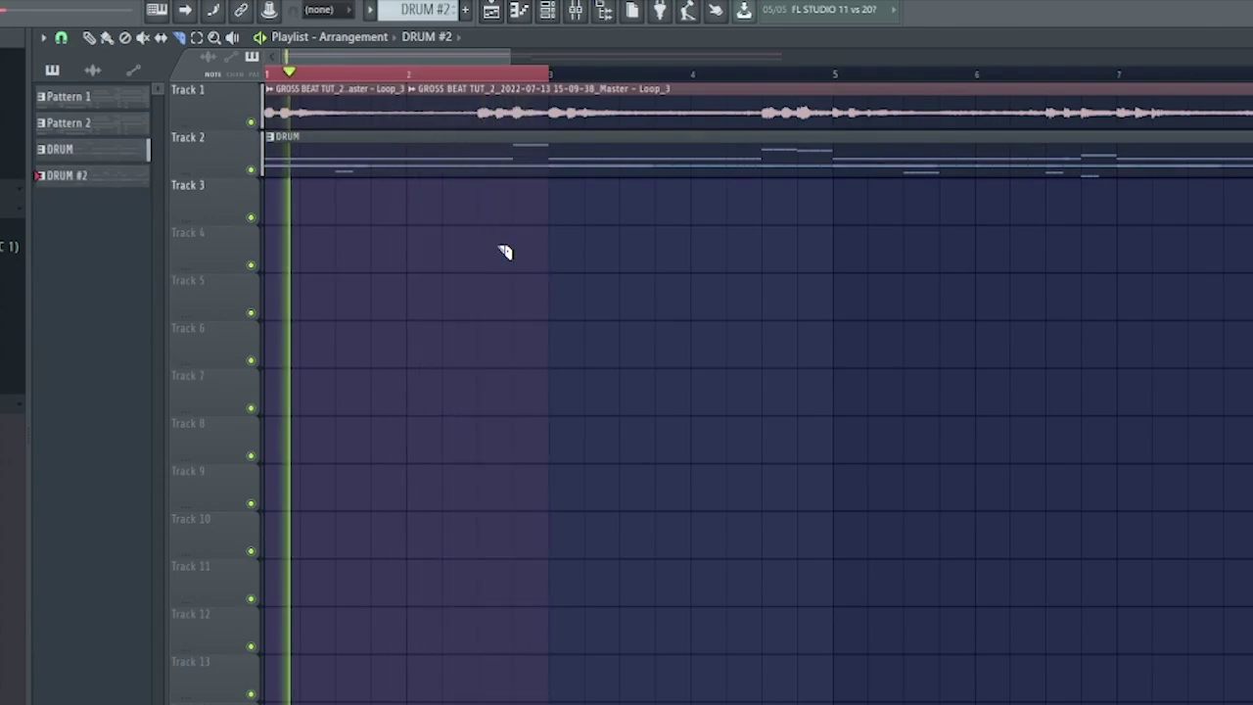
pyautogui.press('space')
# Place a copy of the one-bar slice from Track 1 at the start of Track 3
pyautogui.click(88, 37)
pyautogui.click(279, 113)
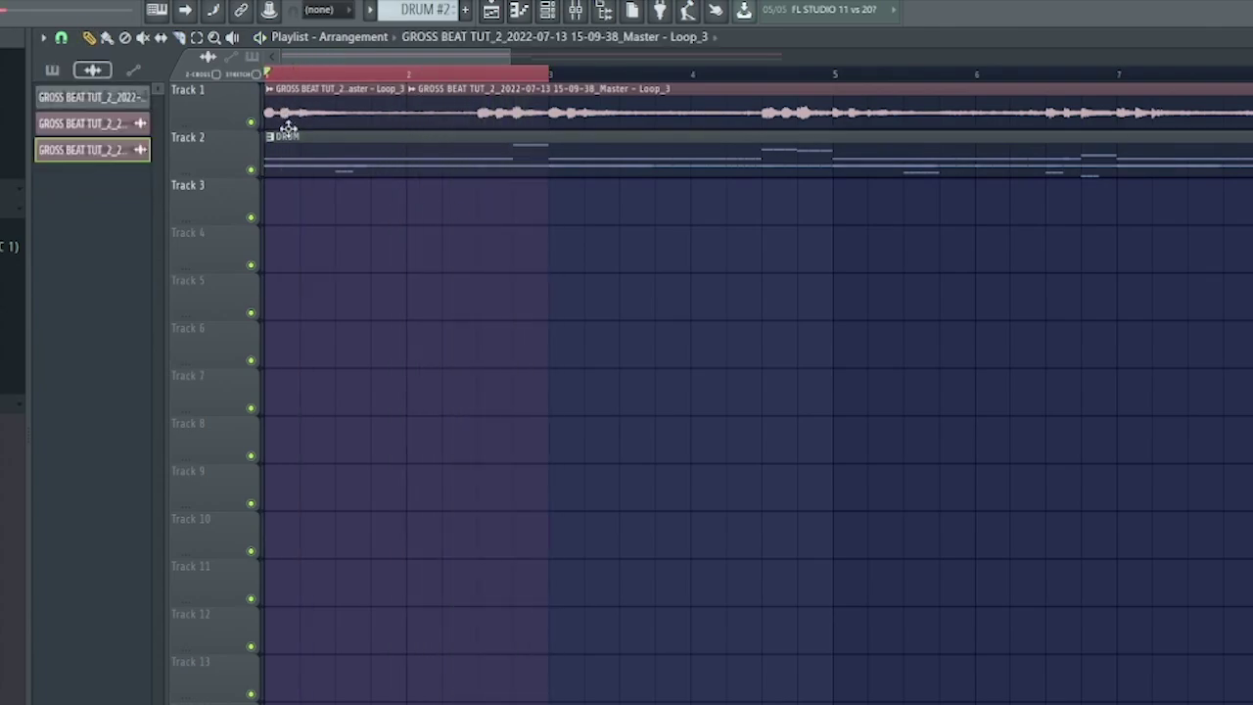
pyautogui.click(311, 211)
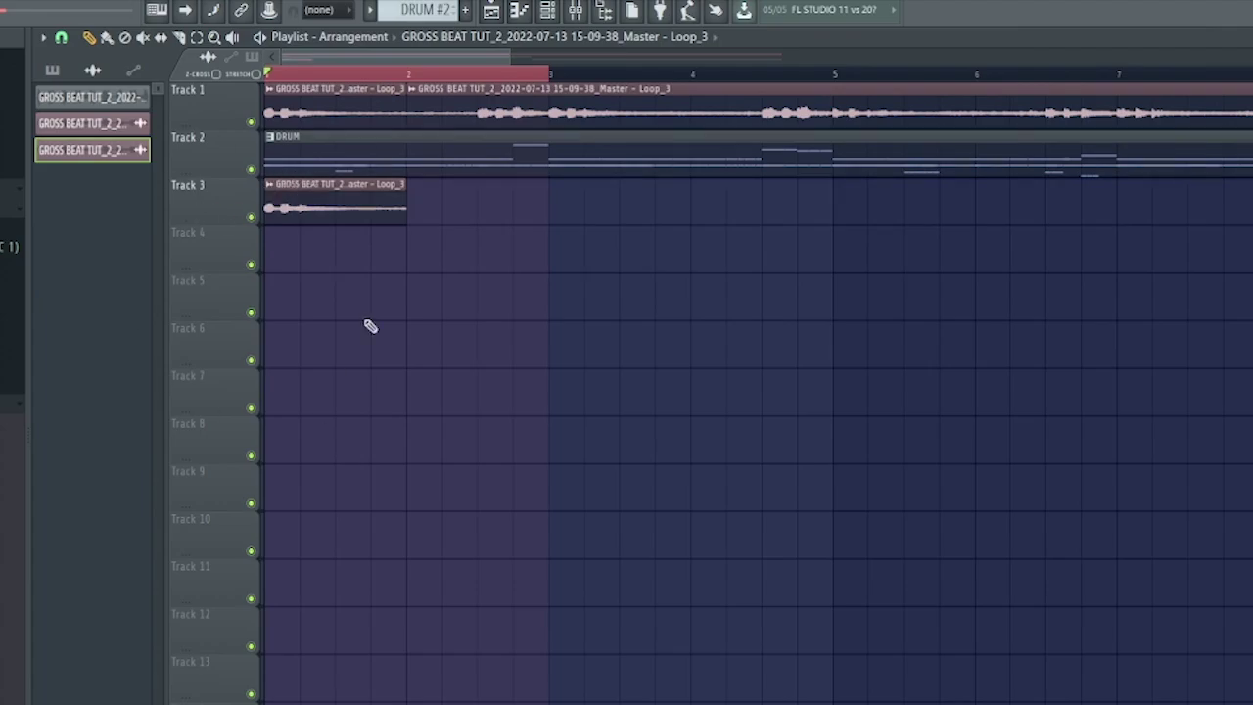
# Make the Track 3 slice a unique sample and stretch it to fill bars 1 and 2
pyautogui.click(270, 185)
pyautogui.click(318, 248)
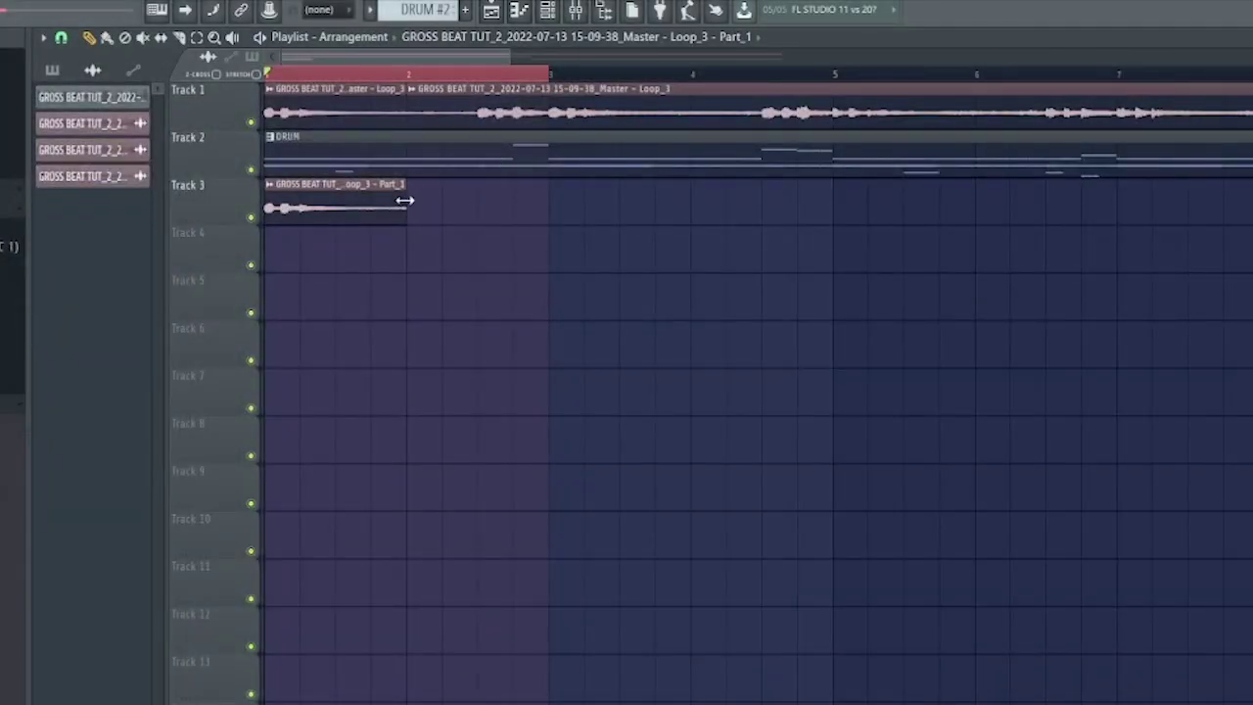
pyautogui.moveTo(407, 209); pyautogui.dragTo(548, 211)
pyautogui.click(256, 74)
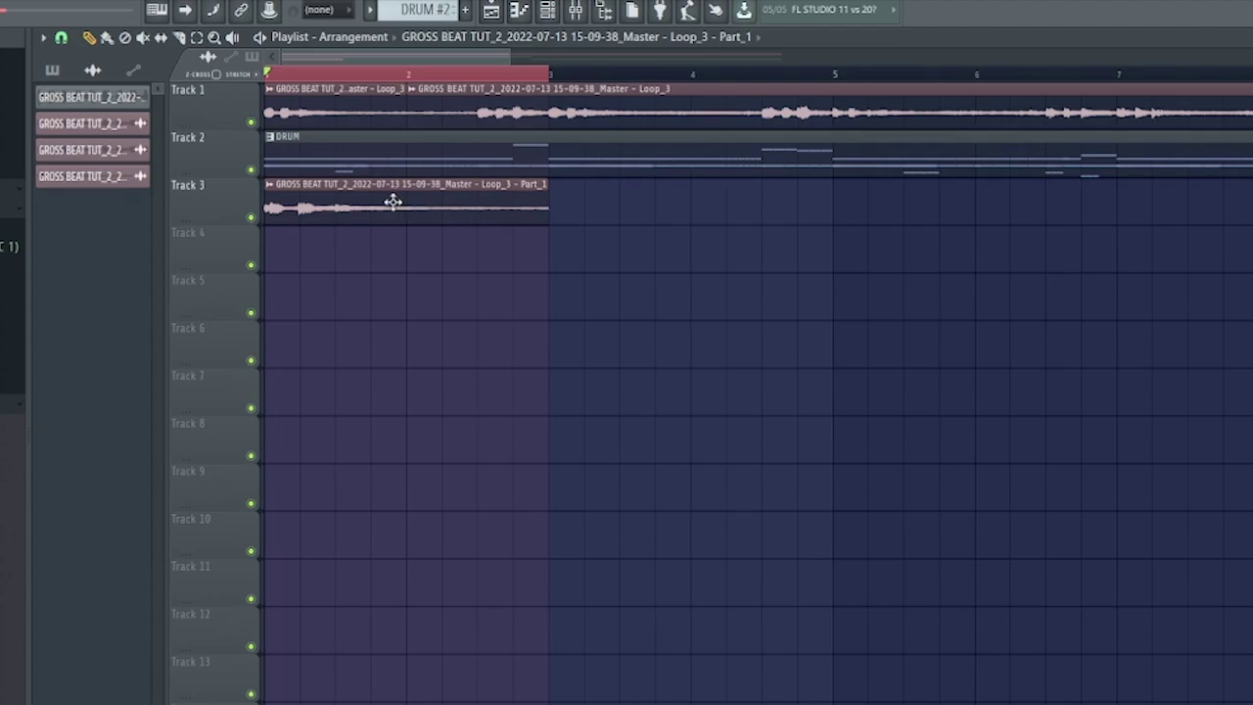
# Play the selected two bars with the stretched slice, then mute Track 1 and play them again
pyautogui.press('space')
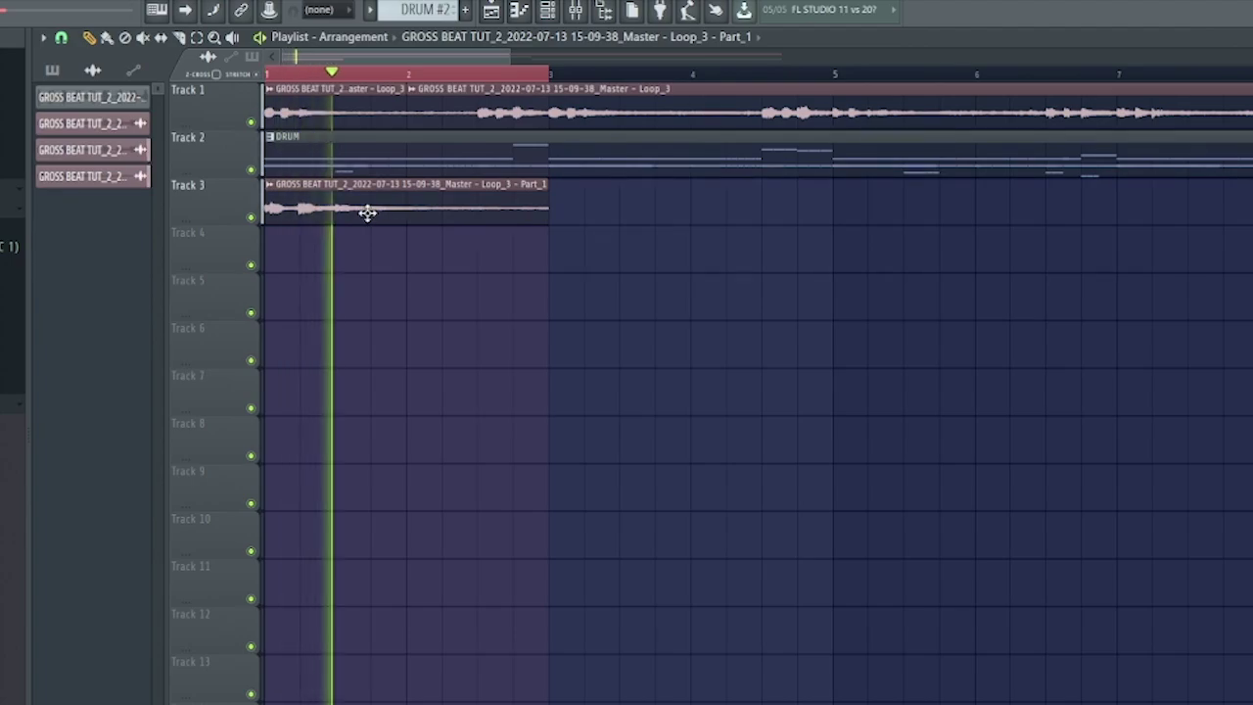
pyautogui.press('space')
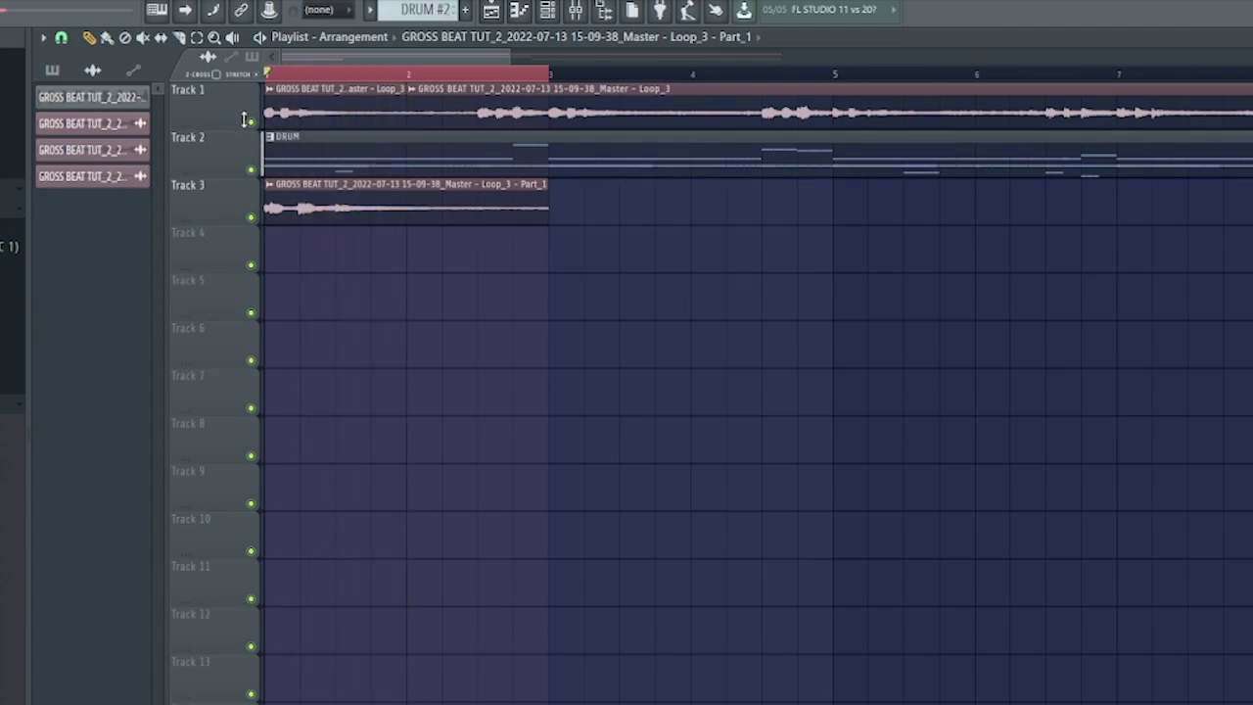
pyautogui.click(245, 119)
pyautogui.press('space')
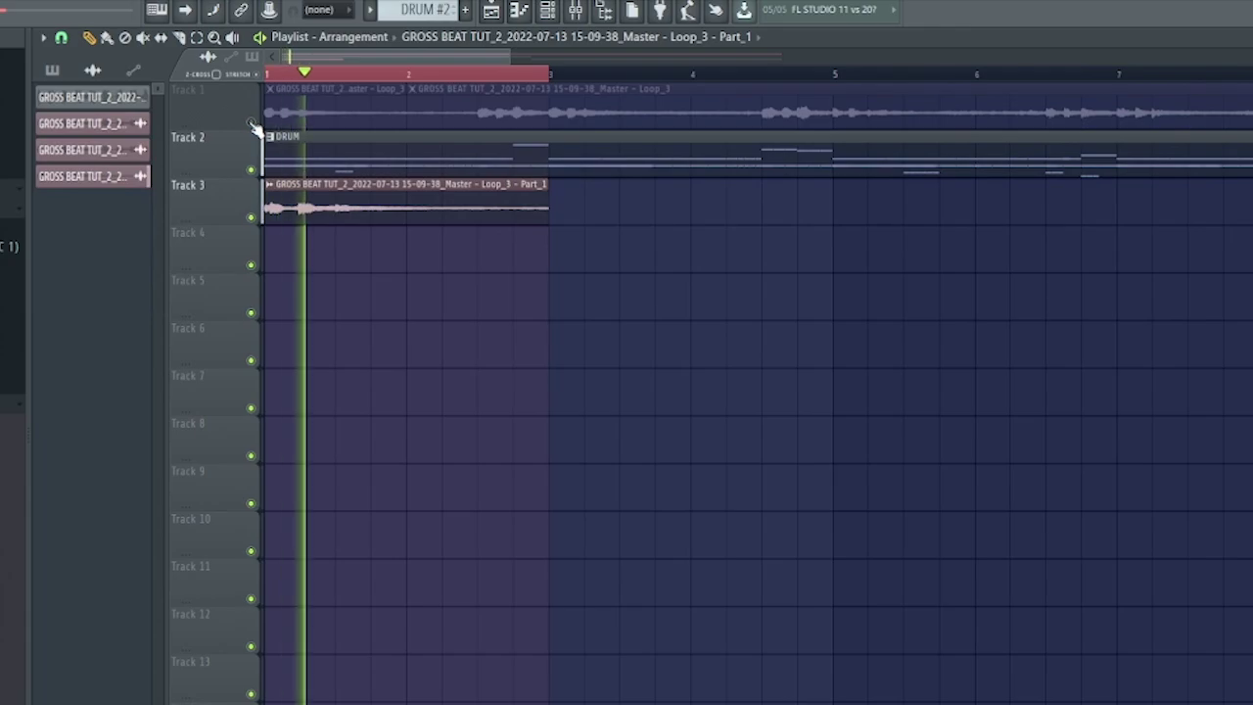
pyautogui.press('space')
# Adjust the time-stretching pitch in the sample settings of the Track 3 slice and close the settings
pyautogui.doubleClick(324, 198)
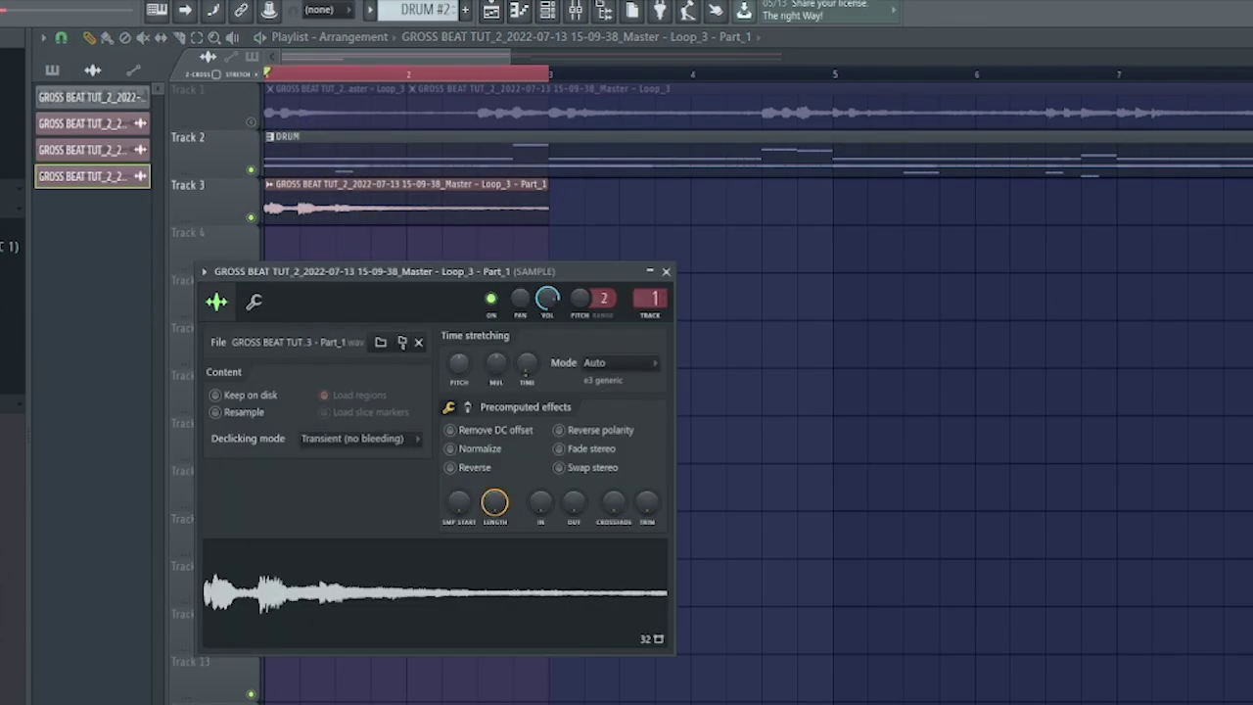
pyautogui.moveTo(457, 362); pyautogui.dragTo(457, 355)
pyautogui.press('Escape')
# Start playback and open Gross Beat on the MELODY FX BUS mixer track, with its whole window in view
pyautogui.press('space')
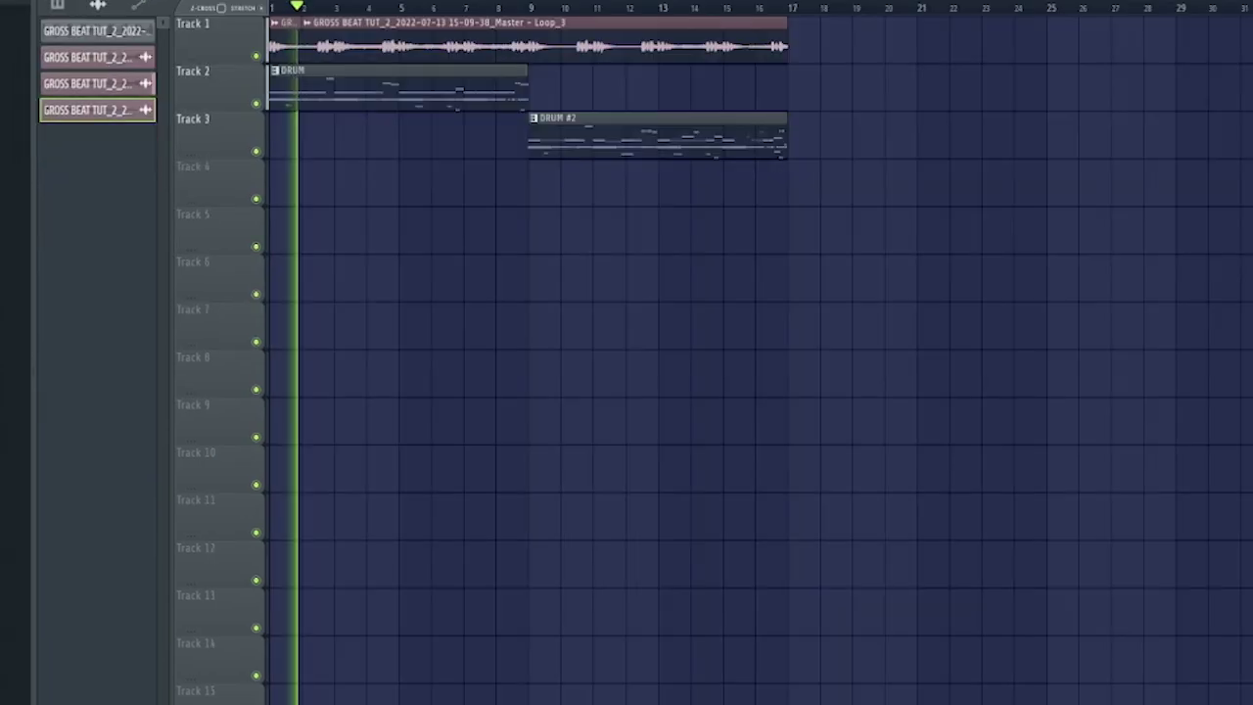
pyautogui.press('F9')
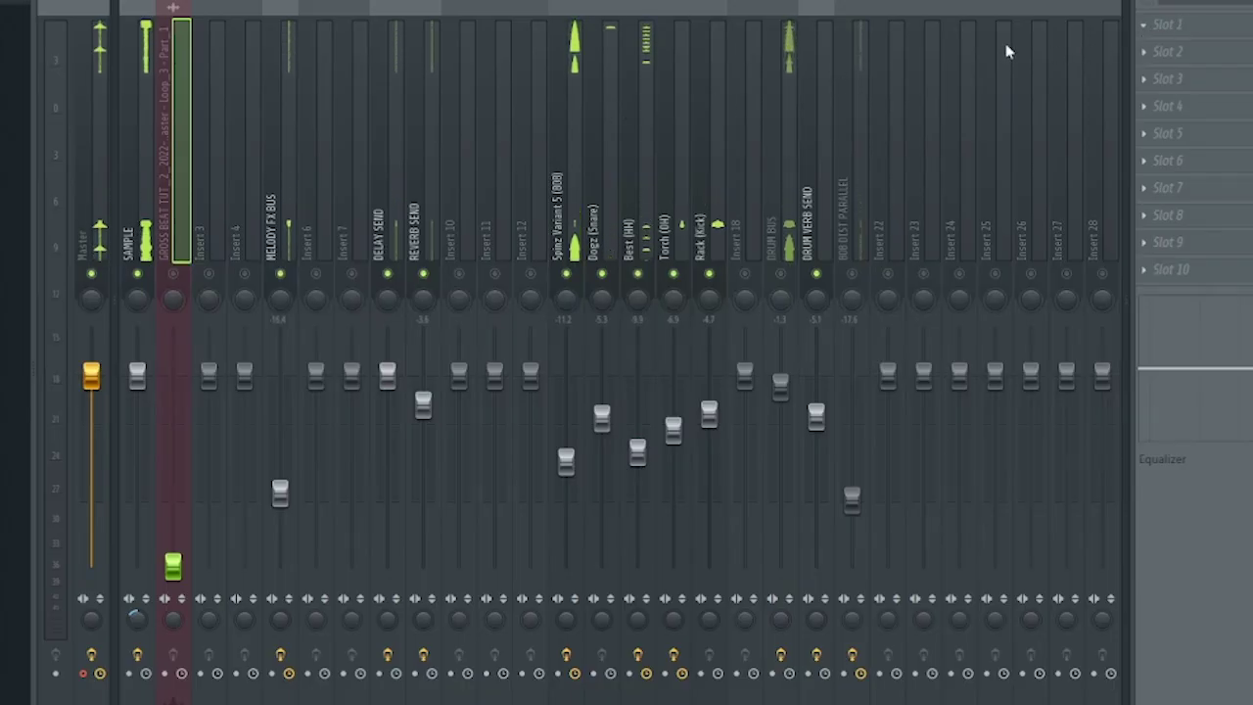
pyautogui.click(274, 225)
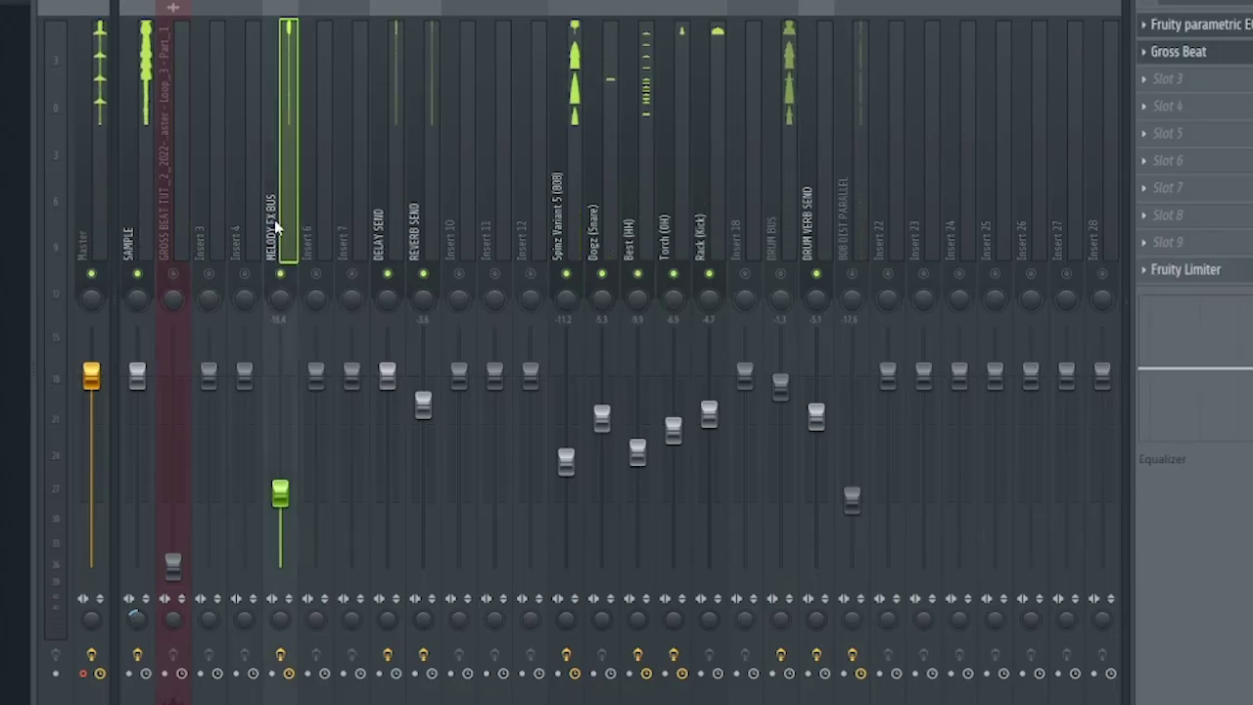
pyautogui.click(1185, 51)
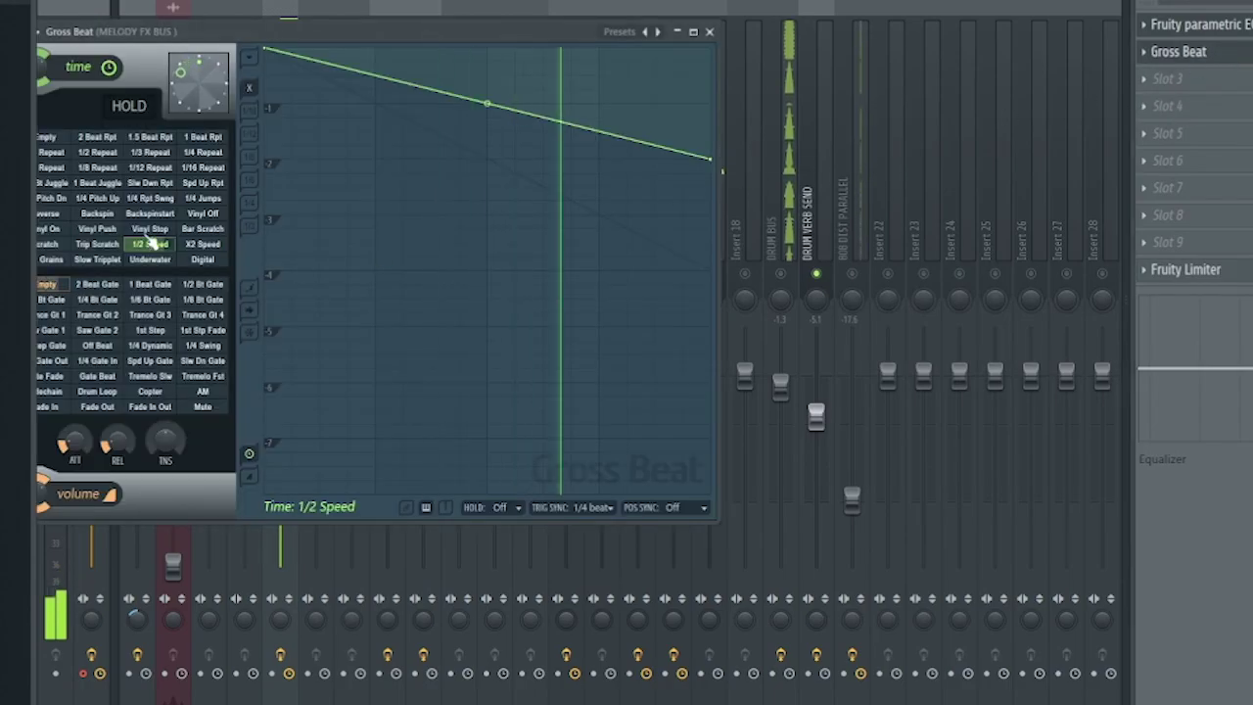
pyautogui.moveTo(280, 37); pyautogui.dragTo(408, 91)
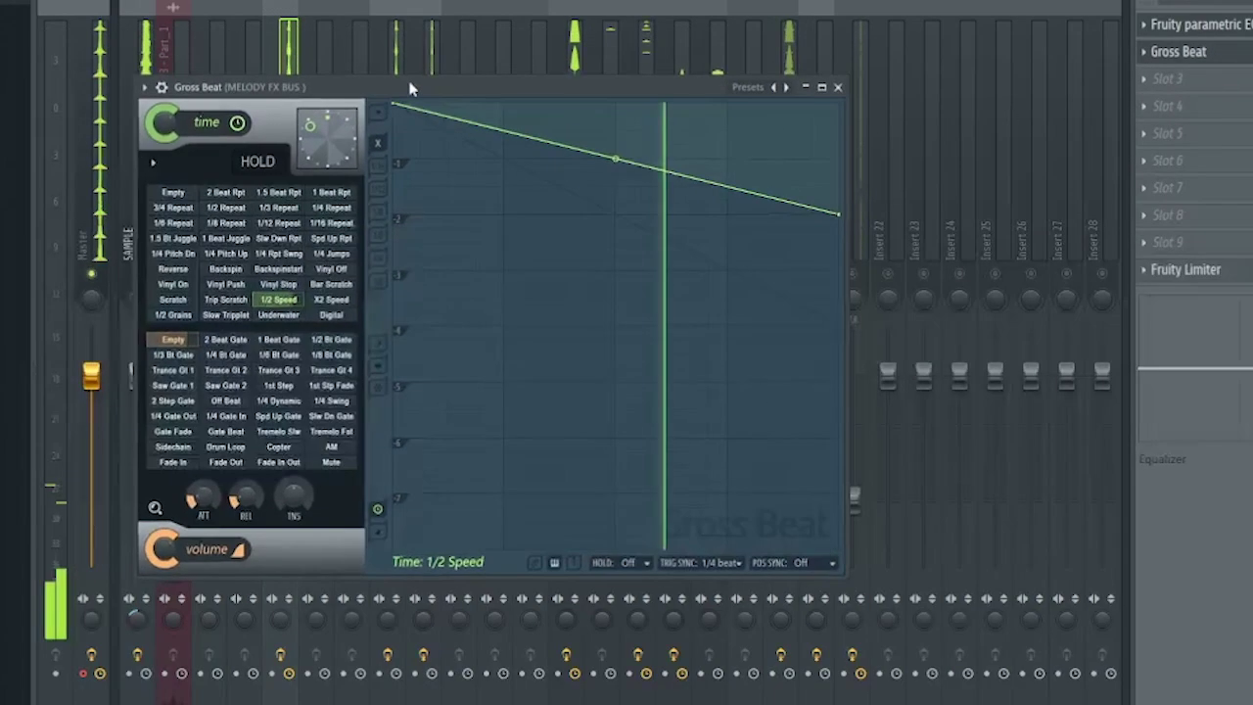
# Try Gross Beat's X2 Speed and 1/2 Grains time presets on the melody bus during playback
pyautogui.click(331, 300)
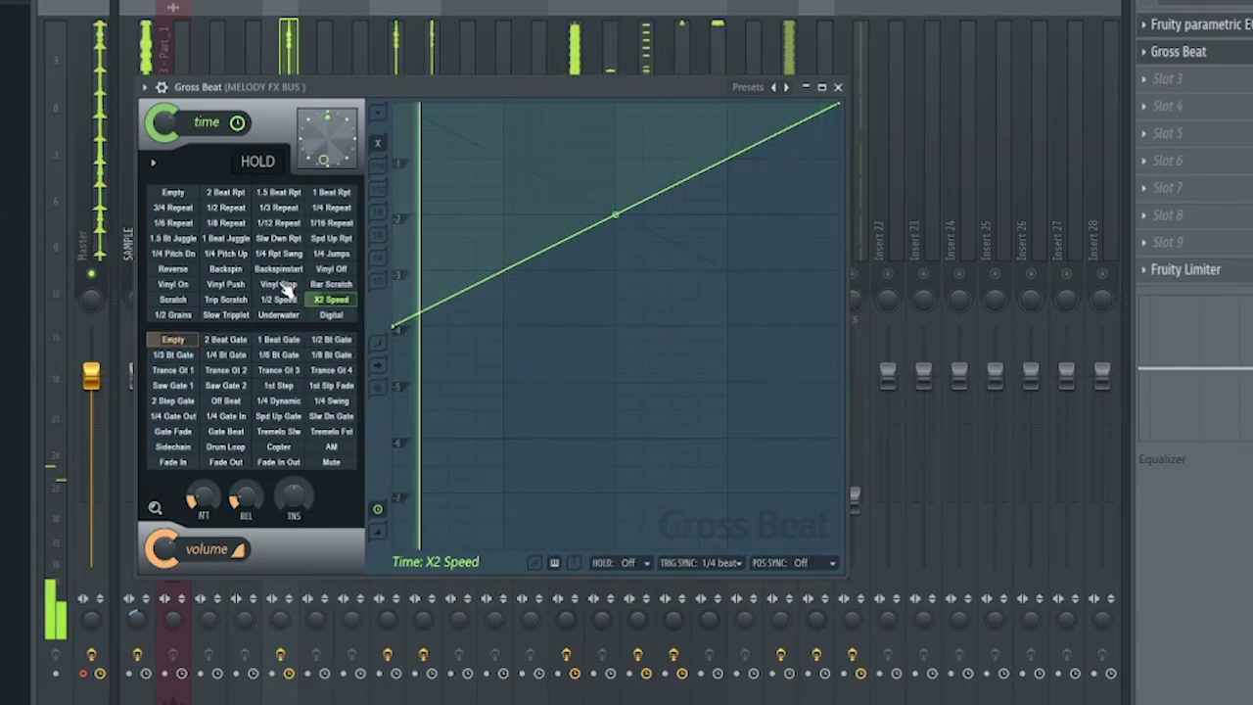
pyautogui.press('space')
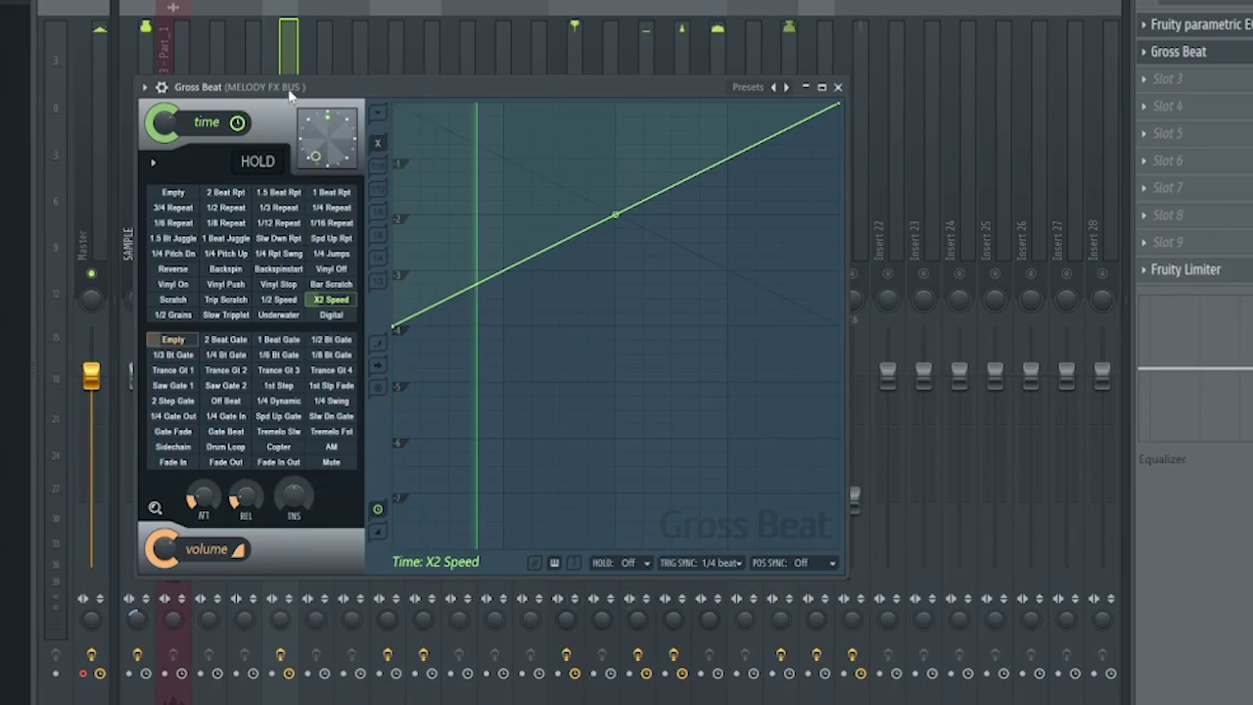
pyautogui.click(172, 315)
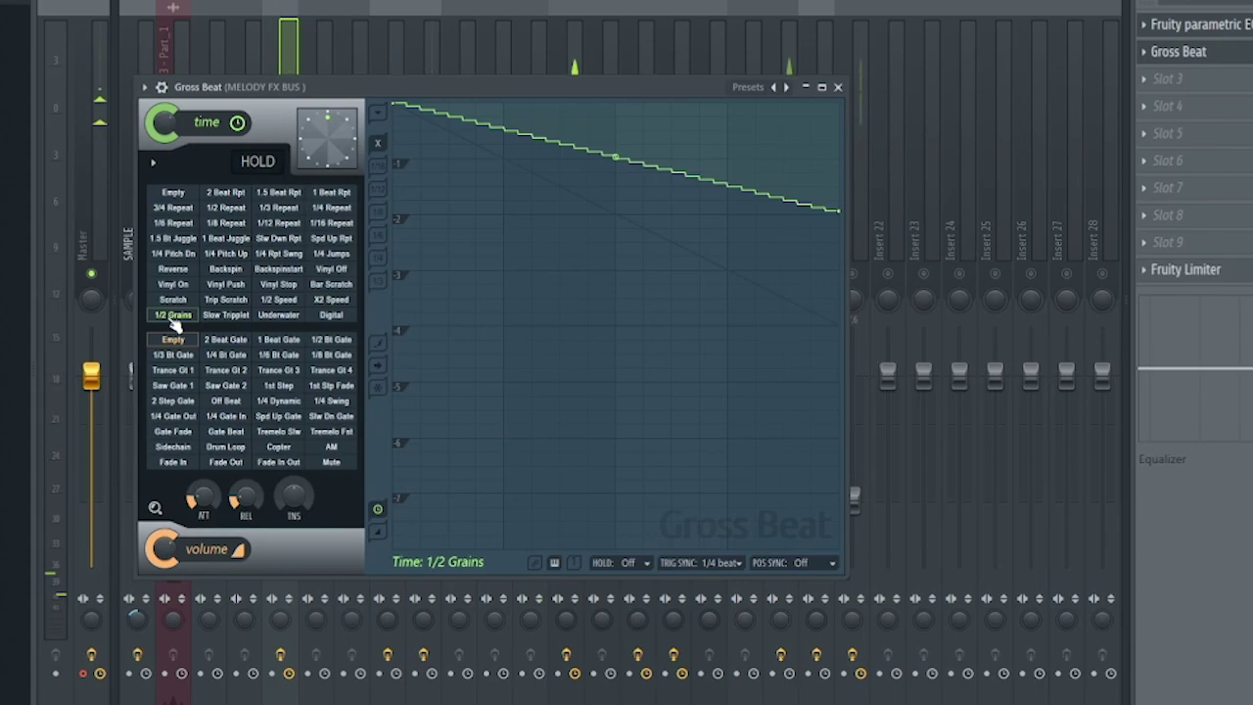
pyautogui.press('space')
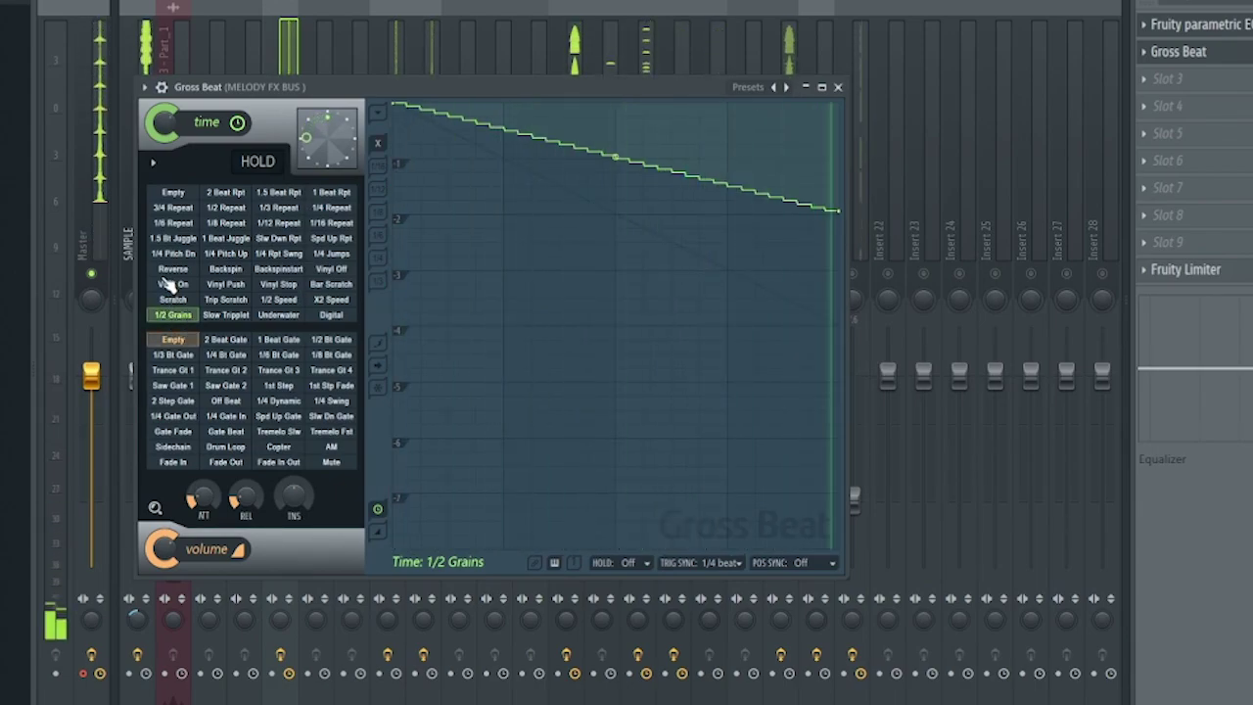
# Apply Gross Beat's Reverse time preset to the melody bus and audition it
pyautogui.click(174, 270)
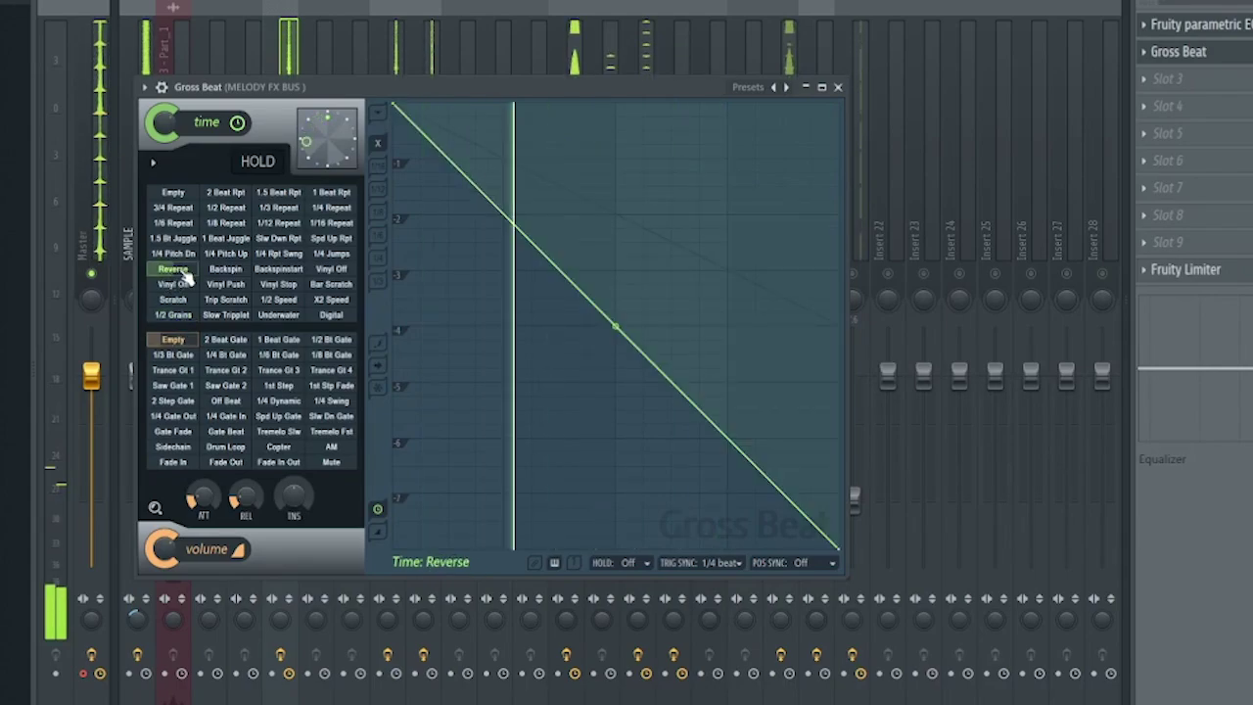
pyautogui.press('space')
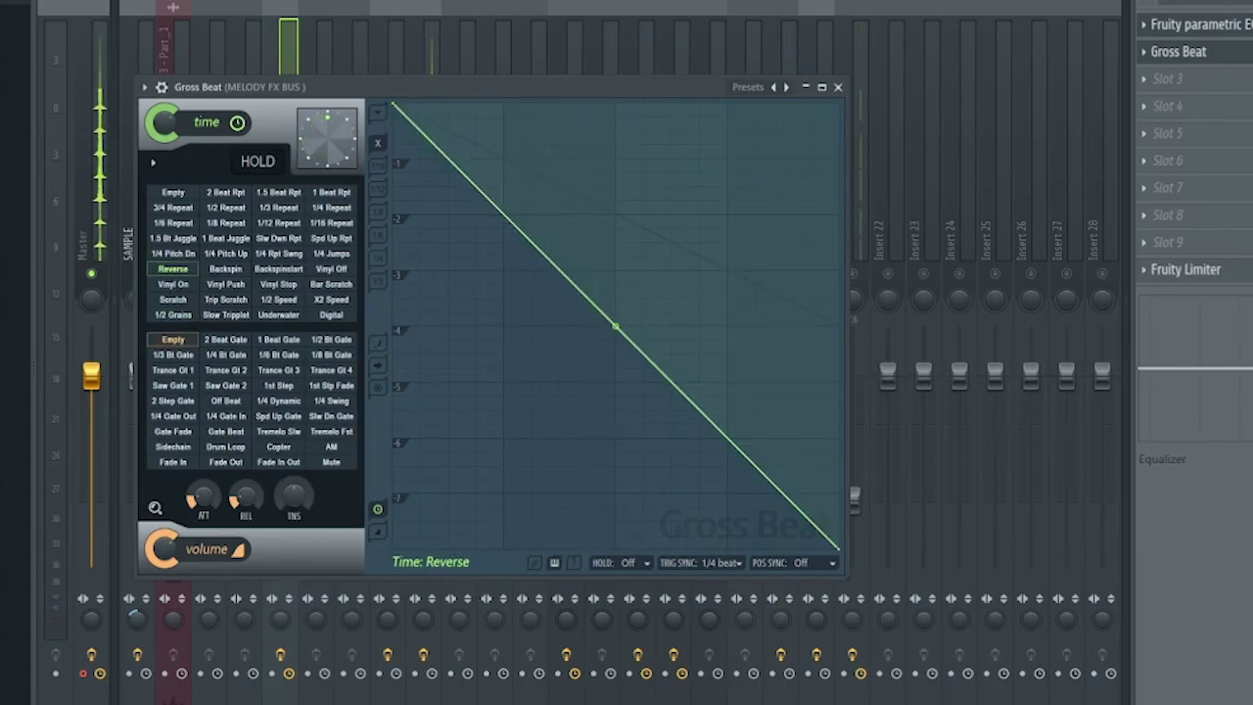
pyautogui.press('space')
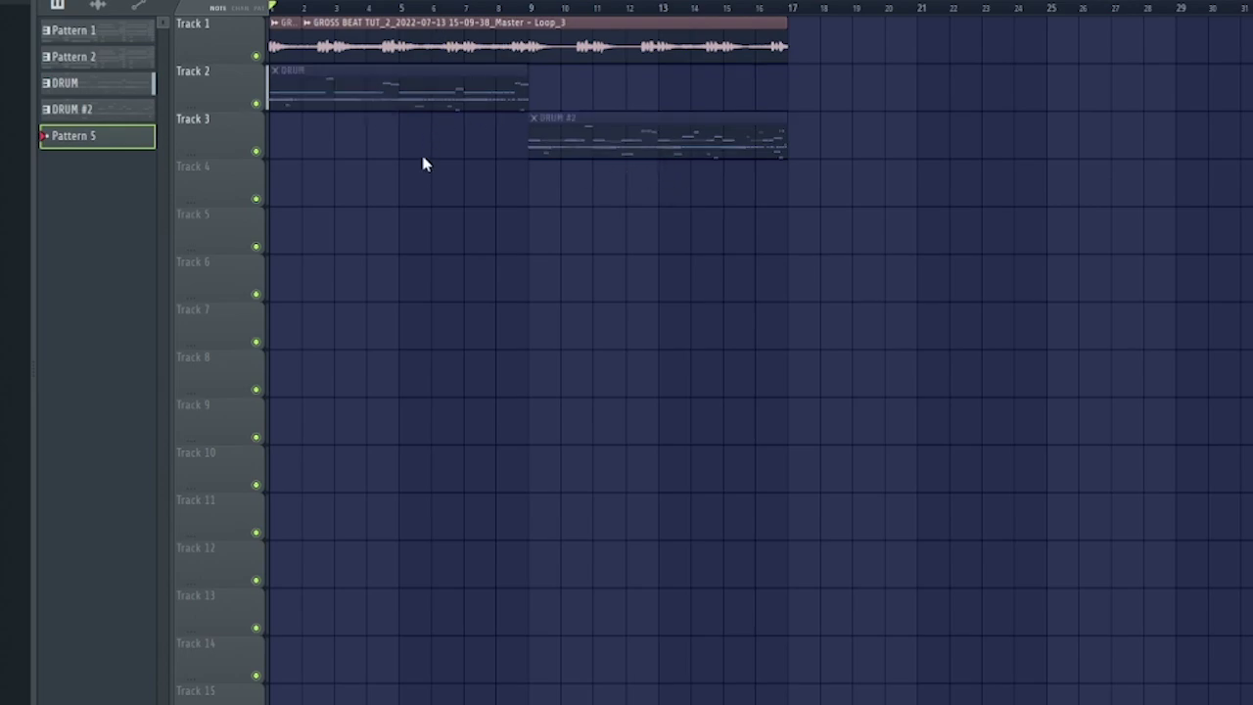
# Place Pattern 5 at the start of Track 4 and extend the clip to bar 21
pyautogui.click(291, 187)
pyautogui.moveTo(300, 177); pyautogui.dragTo(922, 183)
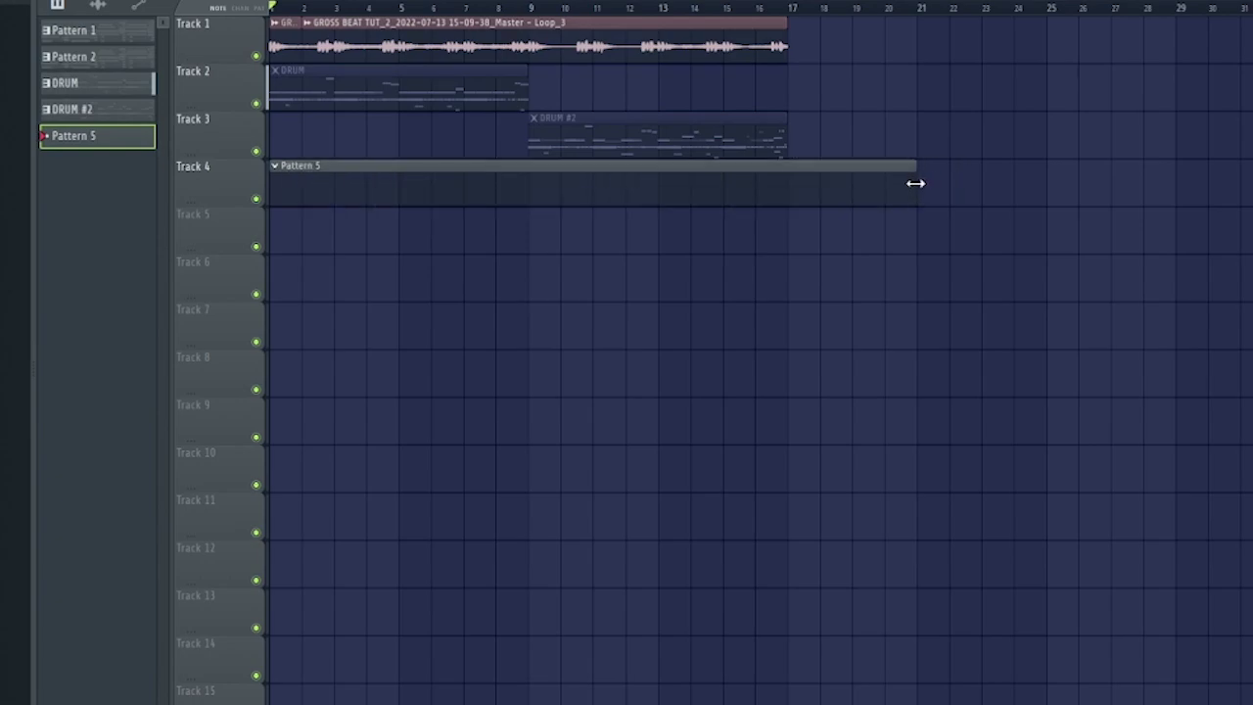
# Select all clips in the 20-bar arrangement and duplicate them twice, one after the other
pyautogui.scroll(-1, 813, 14)
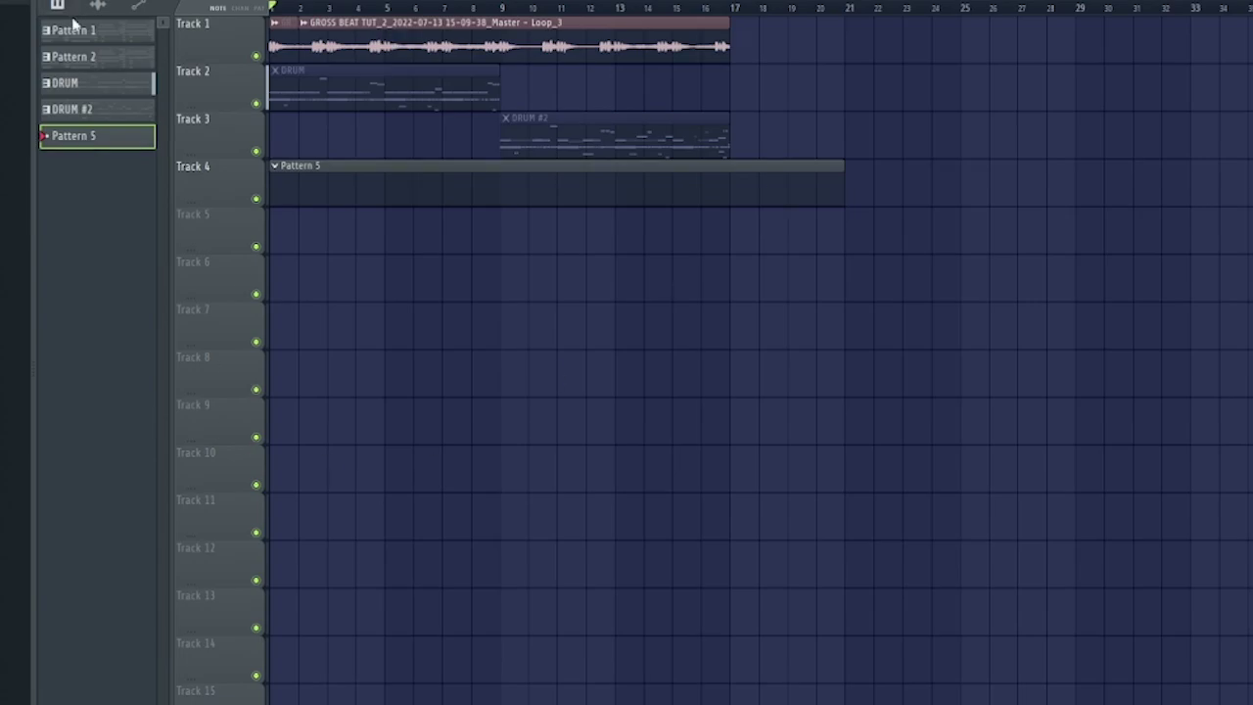
pyautogui.moveTo(845, 252); pyautogui.dragTo(113, 10)
pyautogui.hotkey('ctrl', 'b')
pyautogui.hotkey('ctrl', 'b')
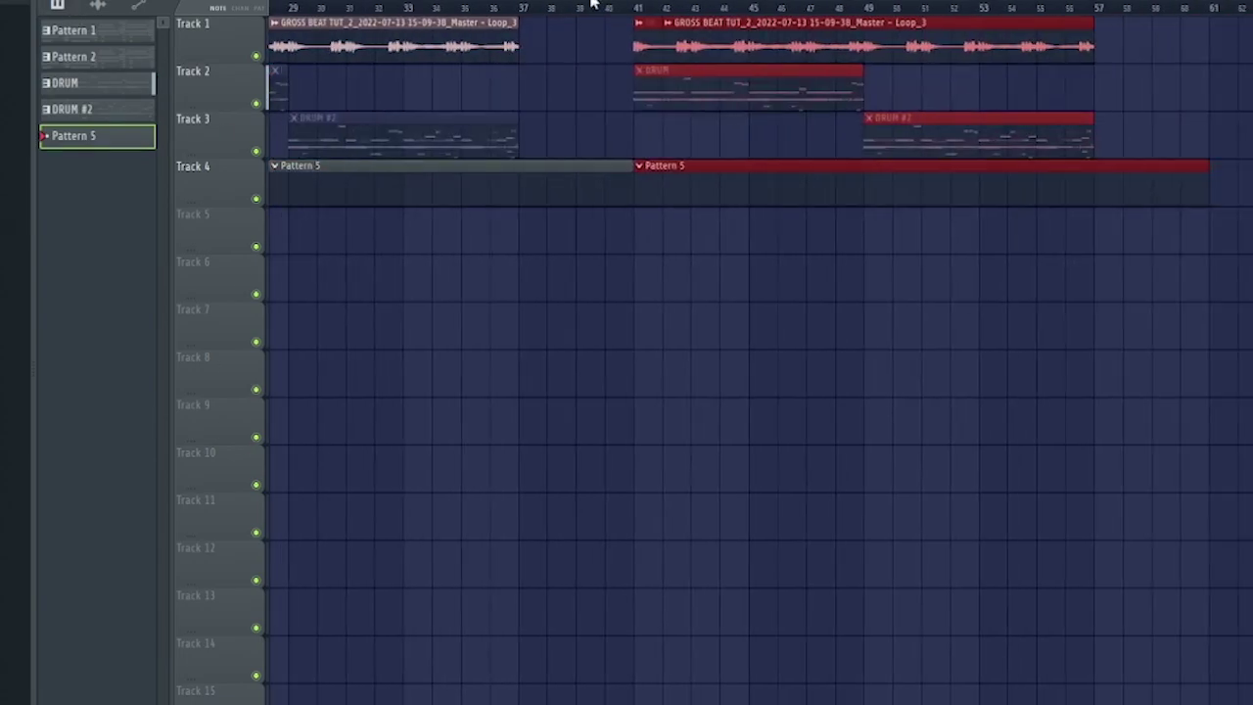
pyautogui.scroll(-2, 601, 19)
pyautogui.scroll(-3, 627, 29)
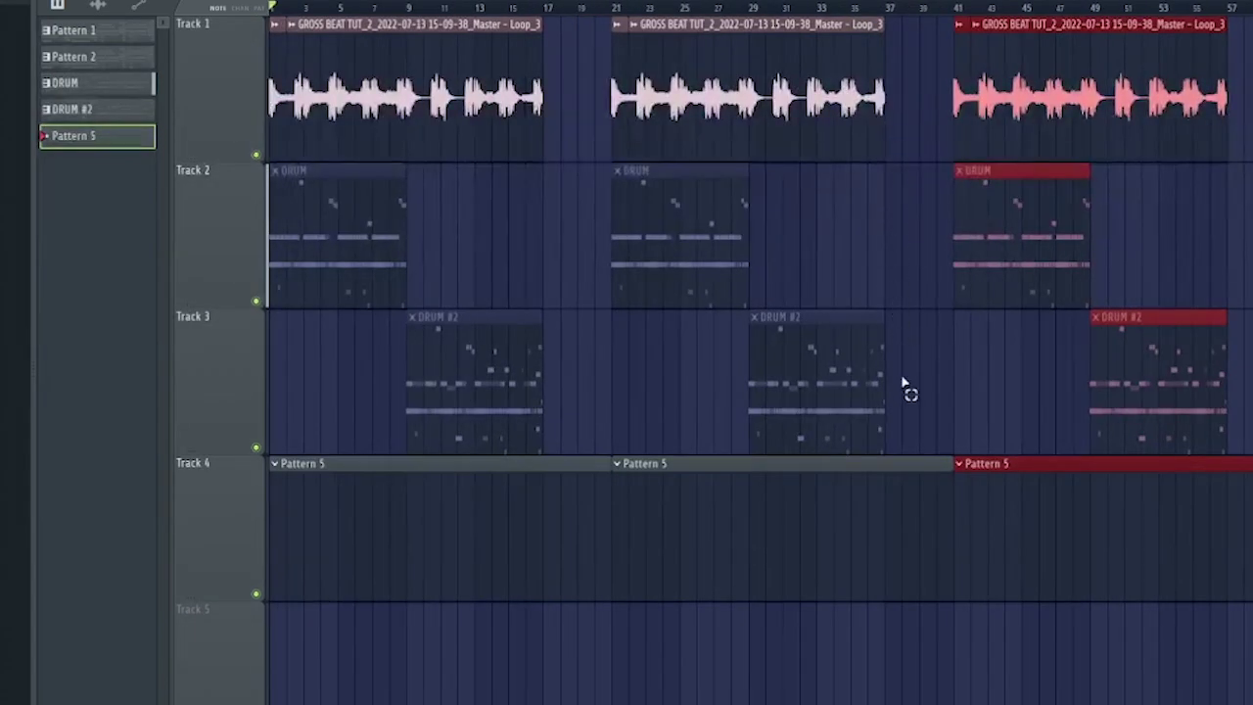
# Delete the duplicated clips after bar 21 on all four tracks
pyautogui.moveTo(1247, 638); pyautogui.dragTo(630, 48)
pyautogui.press('Delete')
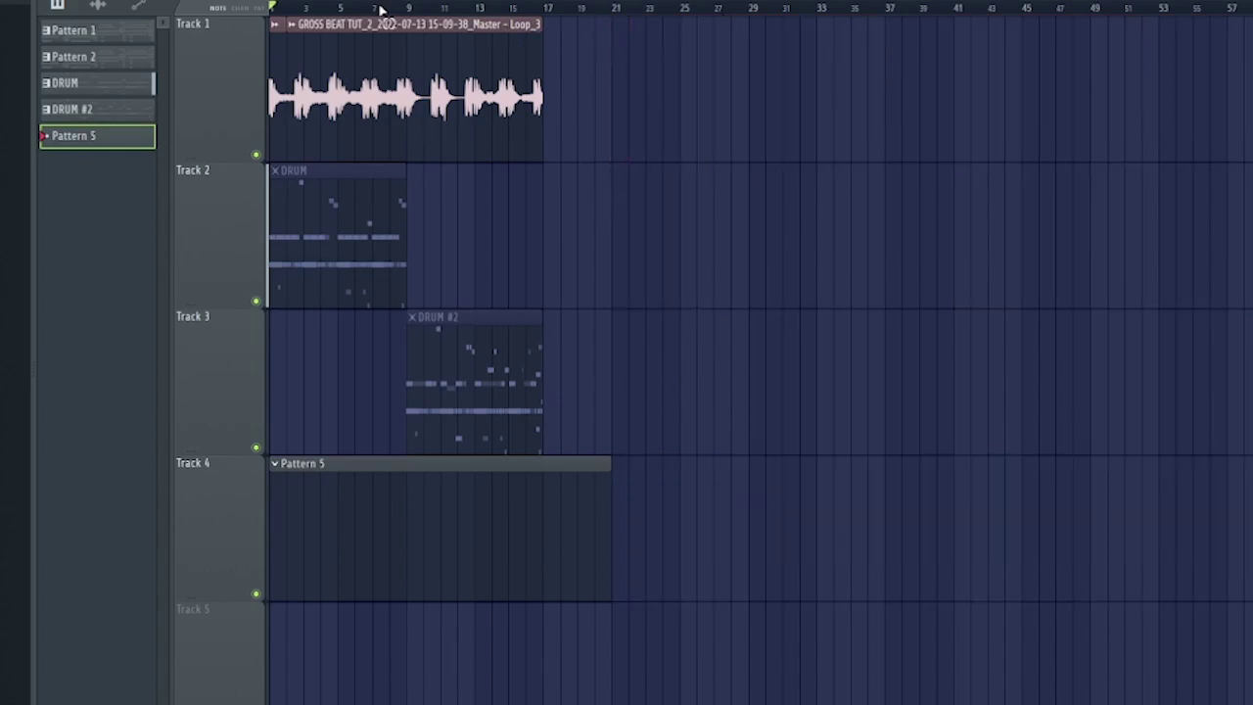
pyautogui.scroll(2, 375, 10)
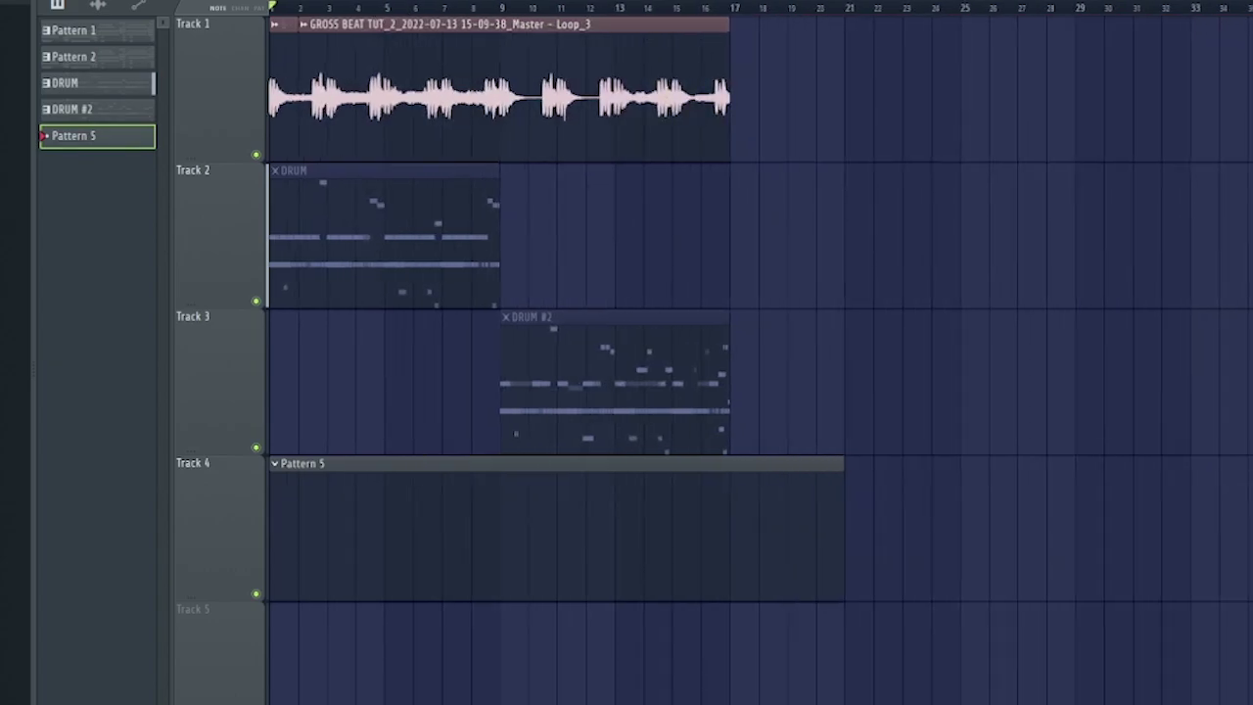
# Arm the Master mixer track and render the full song to a stereo 32Bit float WAV with the tail set to Cut remainder
pyautogui.press('F9')
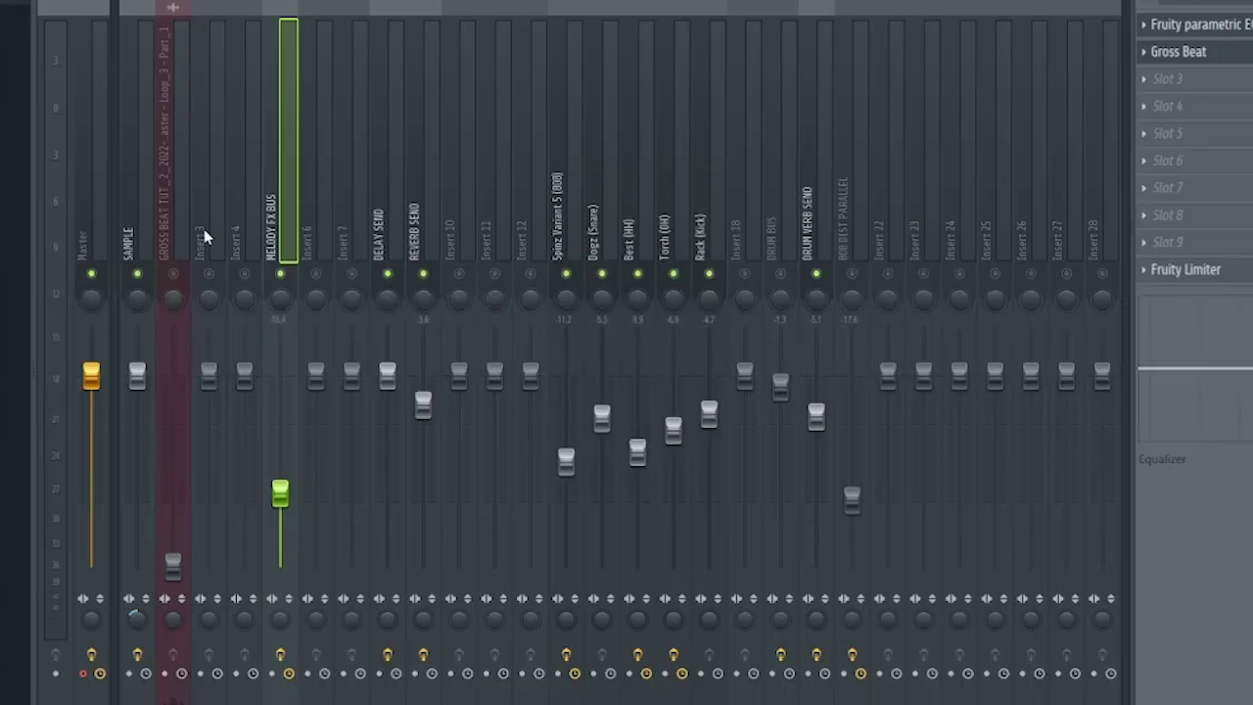
pyautogui.press('space')
pyautogui.click(93, 588)
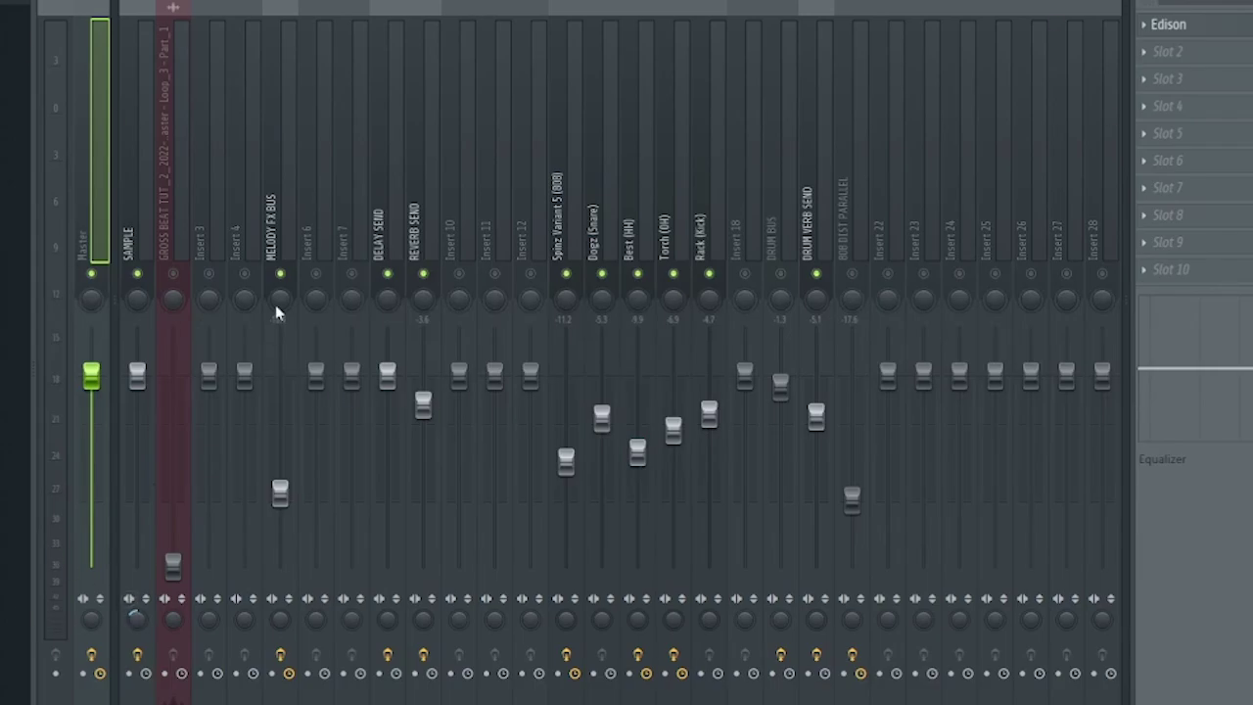
pyautogui.click(84, 673)
pyautogui.rightClick(86, 674)
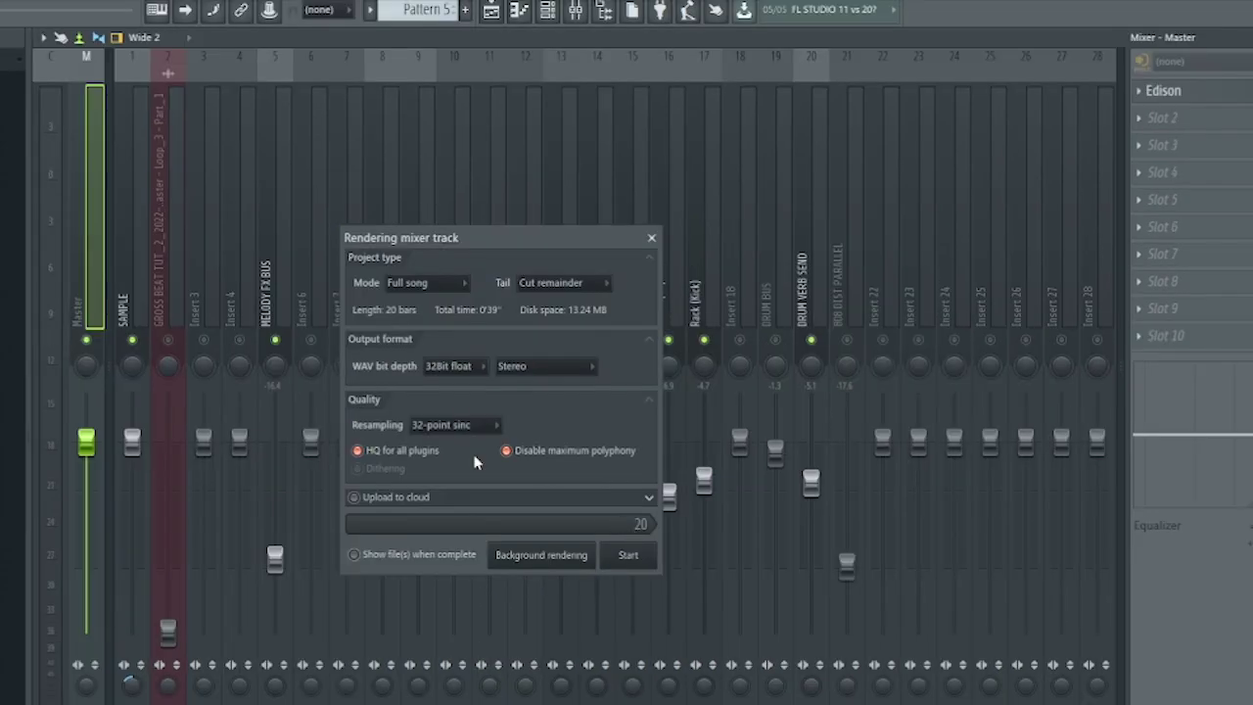
pyautogui.moveTo(468, 236); pyautogui.dragTo(432, 129)
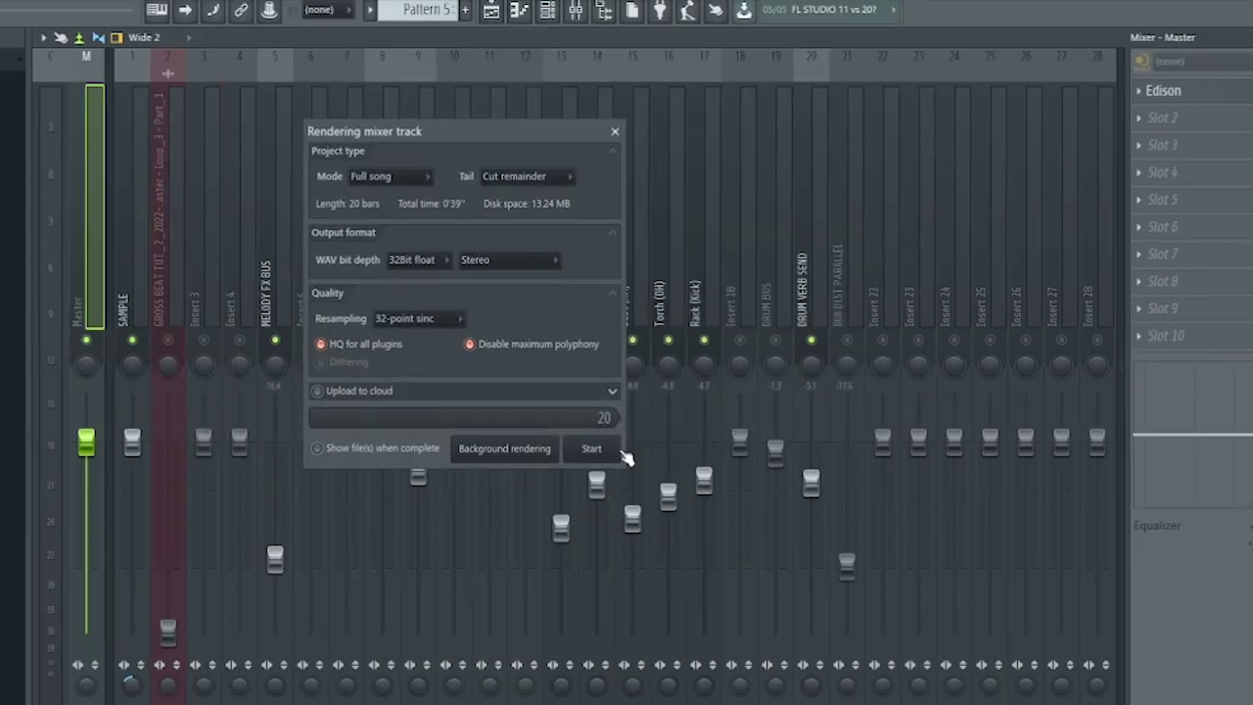
pyautogui.click(594, 451)
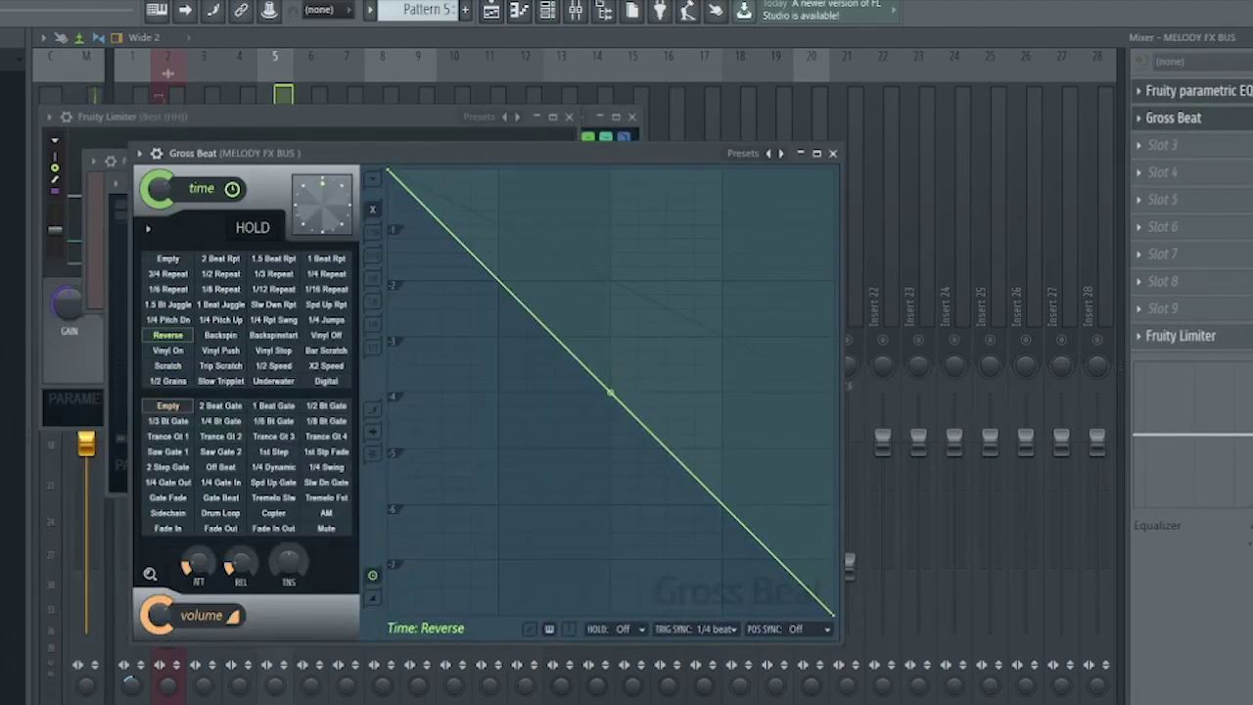
# Close the open plugin windows and review the rendered Master clip on Track 5 of the playlist
pyautogui.press('F5')
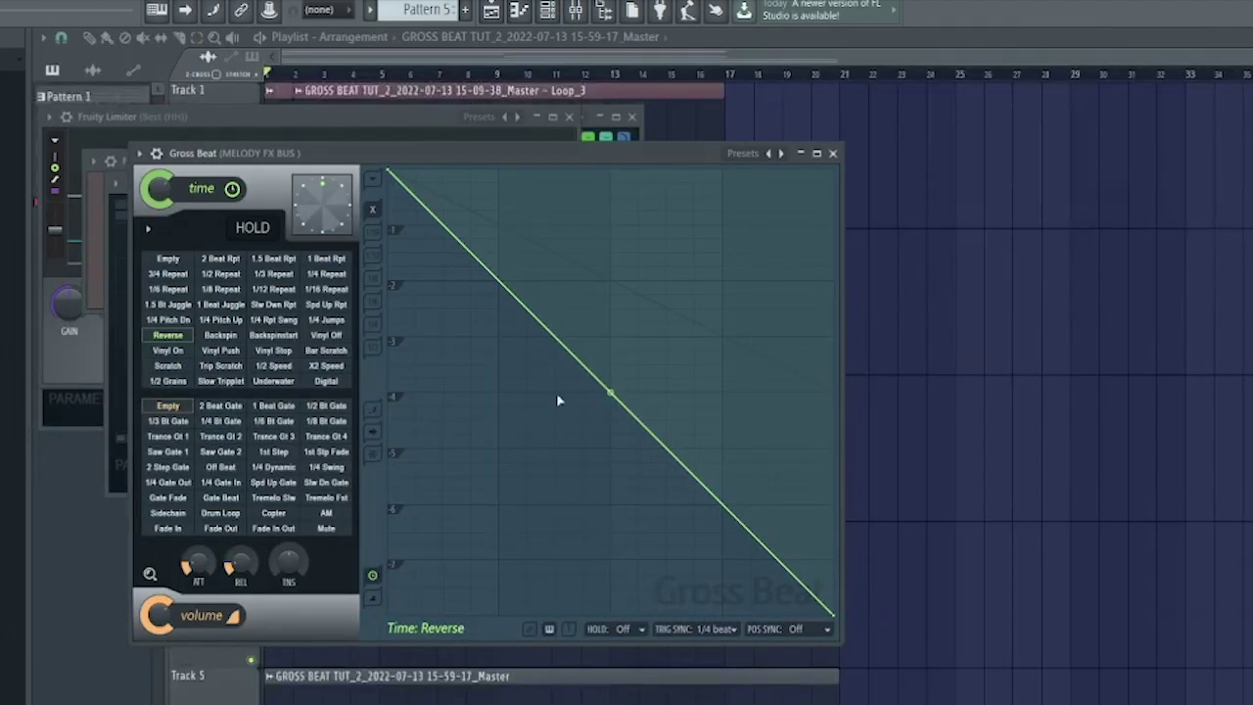
pyautogui.press('Escape')
pyautogui.press('Escape')
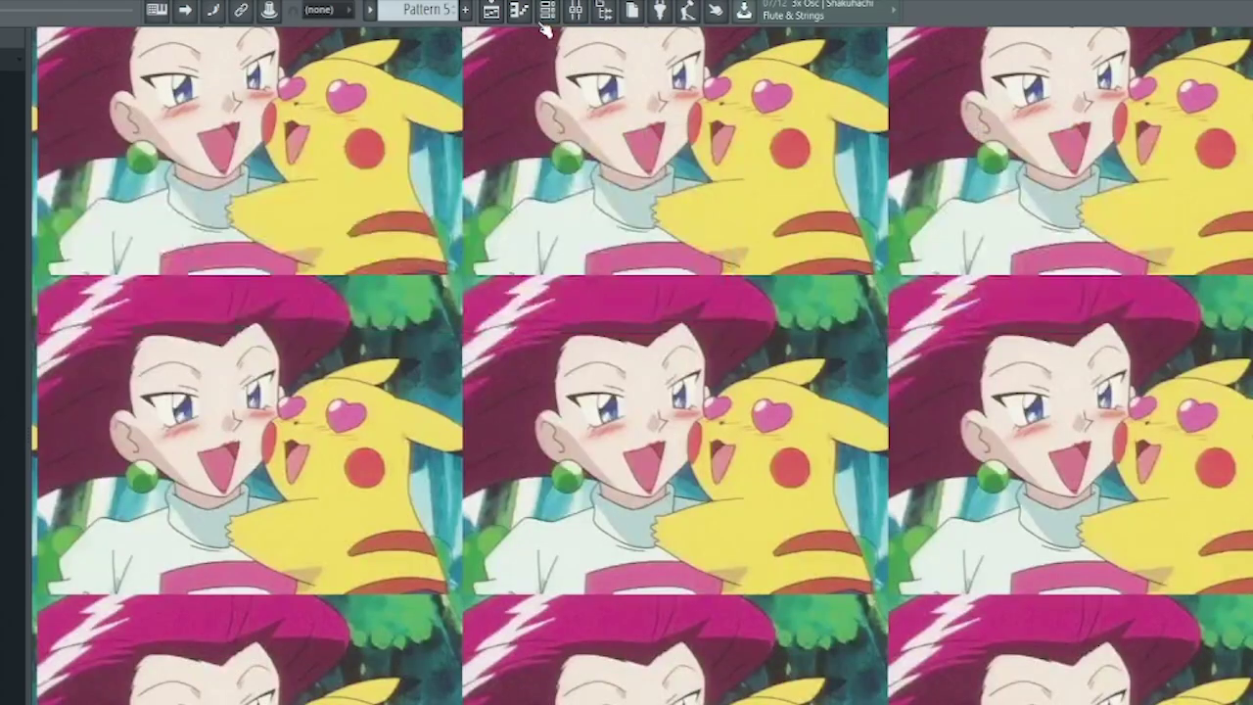
pyautogui.scroll(-3, 702, 248)
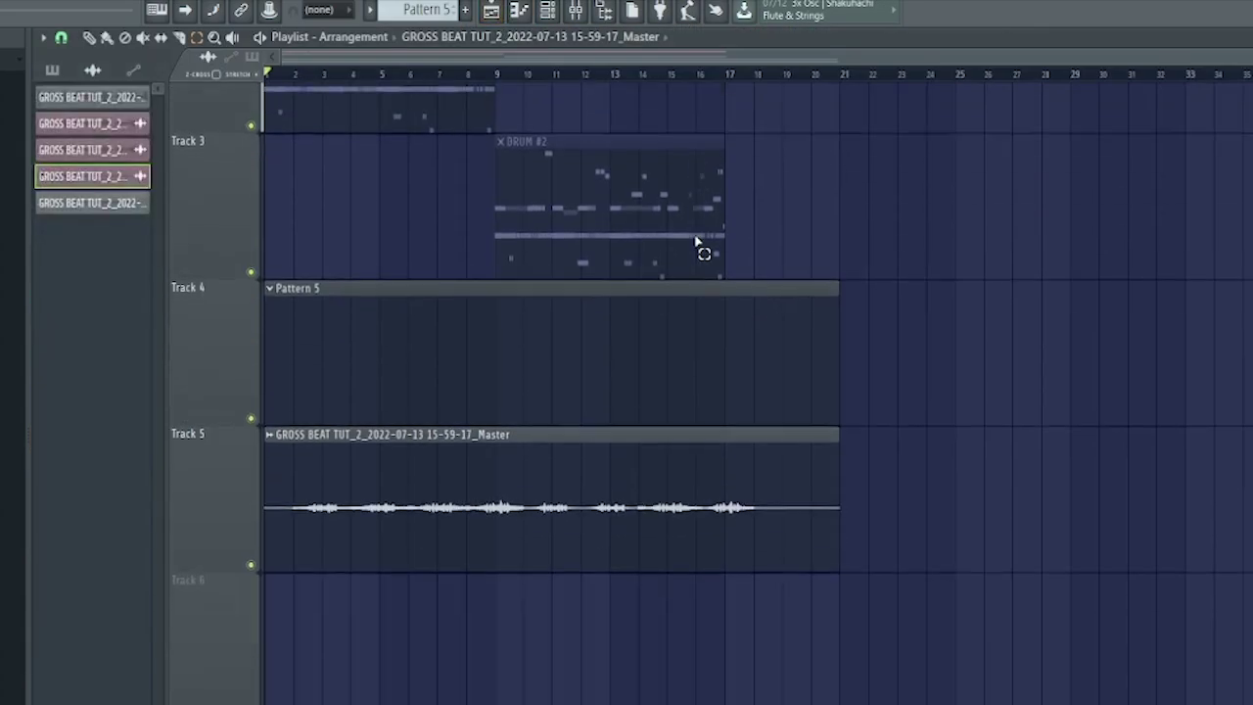
pyautogui.scroll(3, 699, 246)
pyautogui.scroll(-2, 538, 414)
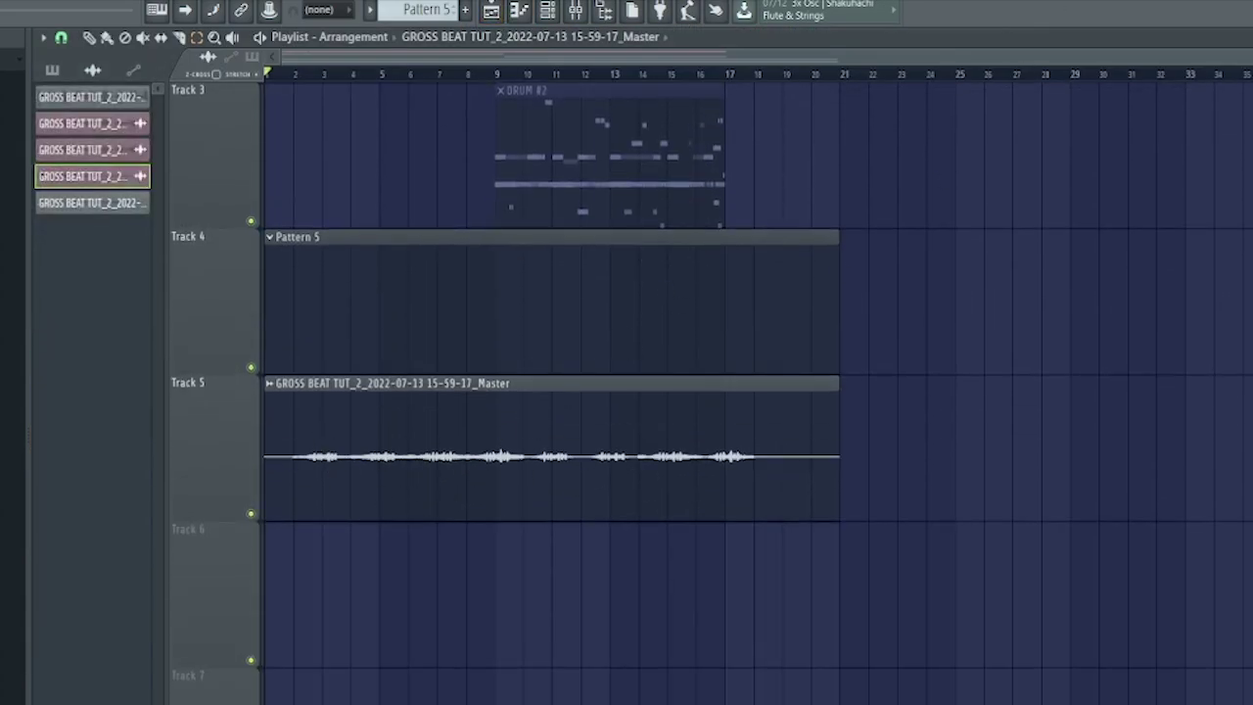
pyautogui.scroll(2, 537, 414)
# Mute the Pattern 5 clip on Track 4 and the melody sample clips on Track 1
pyautogui.press('t')
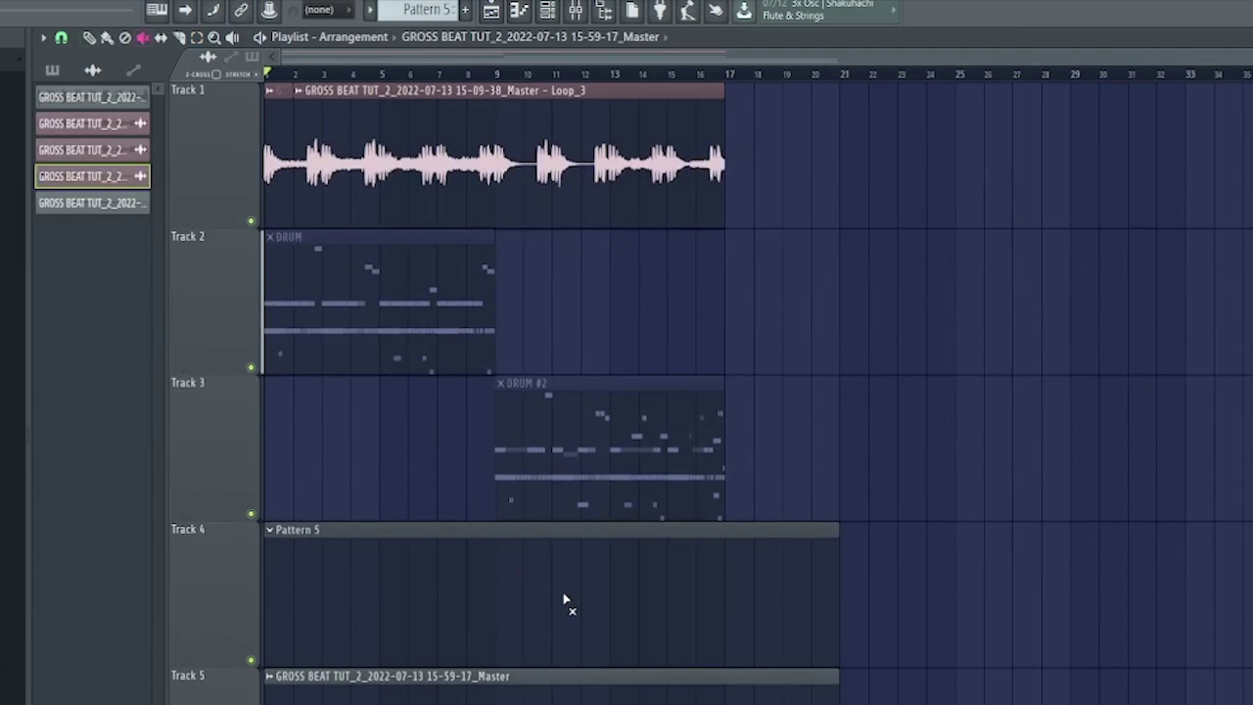
pyautogui.click(567, 599)
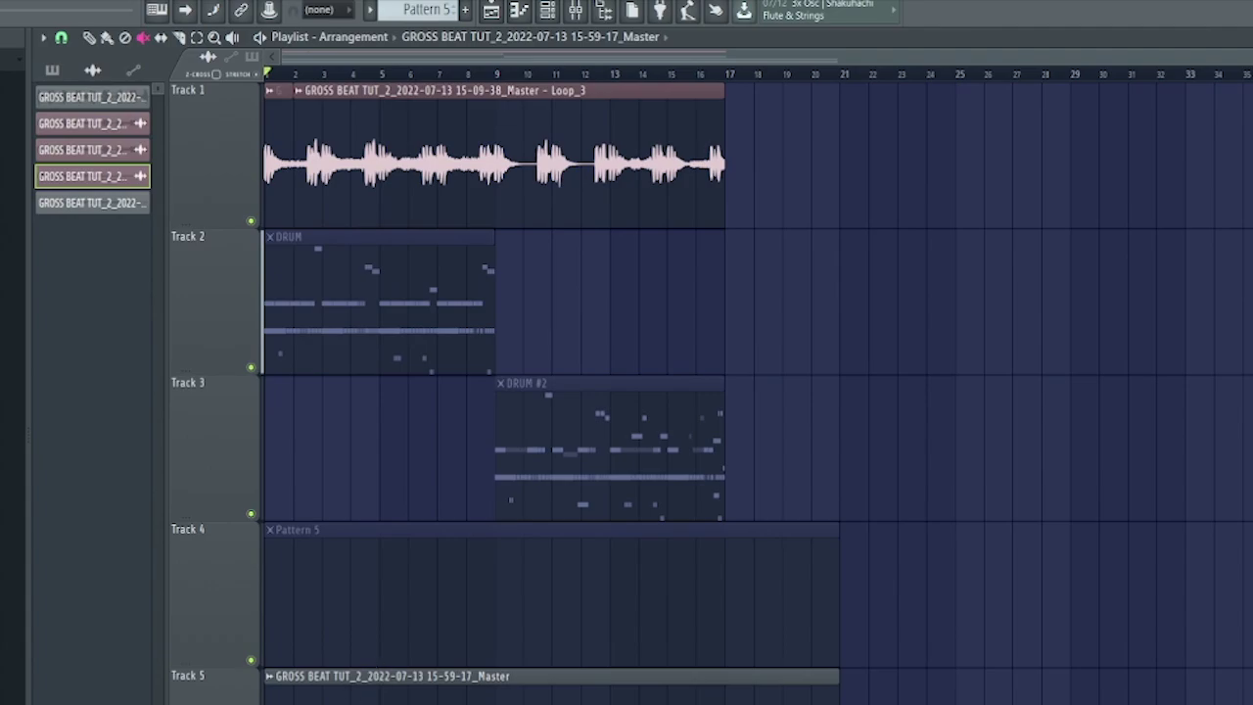
pyautogui.press('e')
pyautogui.press('t')
pyautogui.click(328, 204)
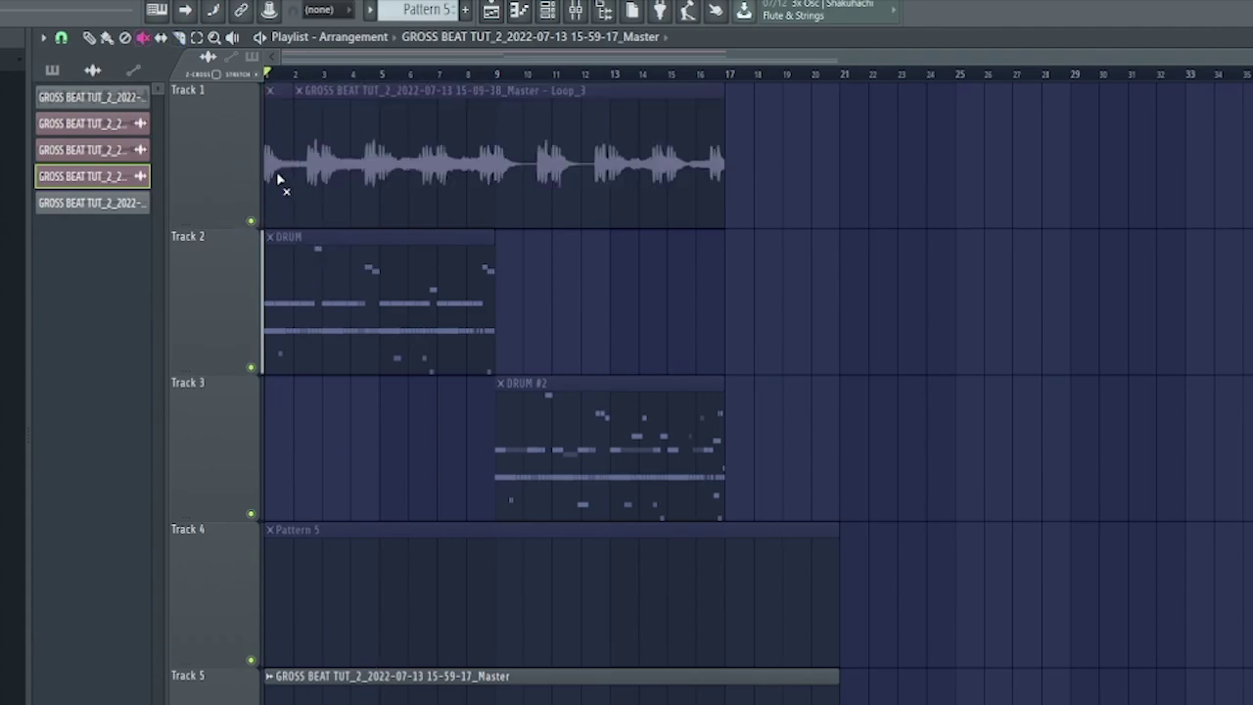
pyautogui.scroll(-3, 358, 536)
pyautogui.scroll(4, 286, 84)
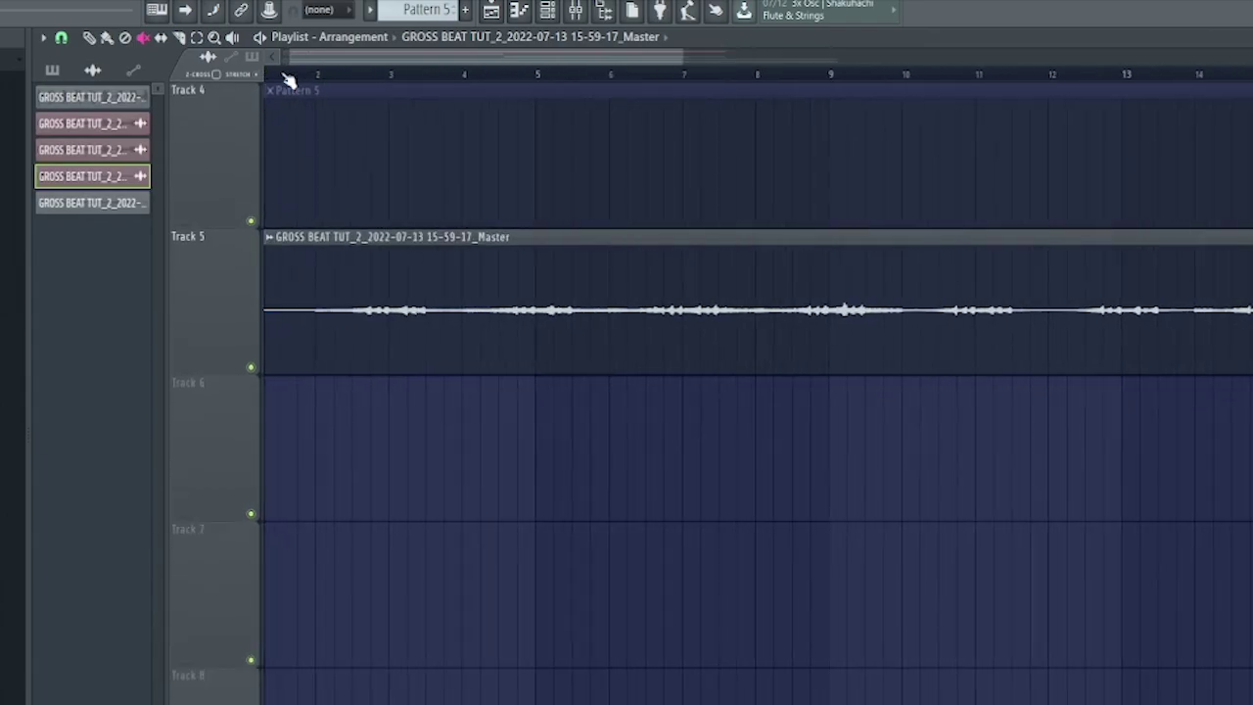
# Slice the rendered Master clip on Track 5 at bar 2, delete the first bar, and move the rest to bar 1
pyautogui.scroll(2, 287, 84)
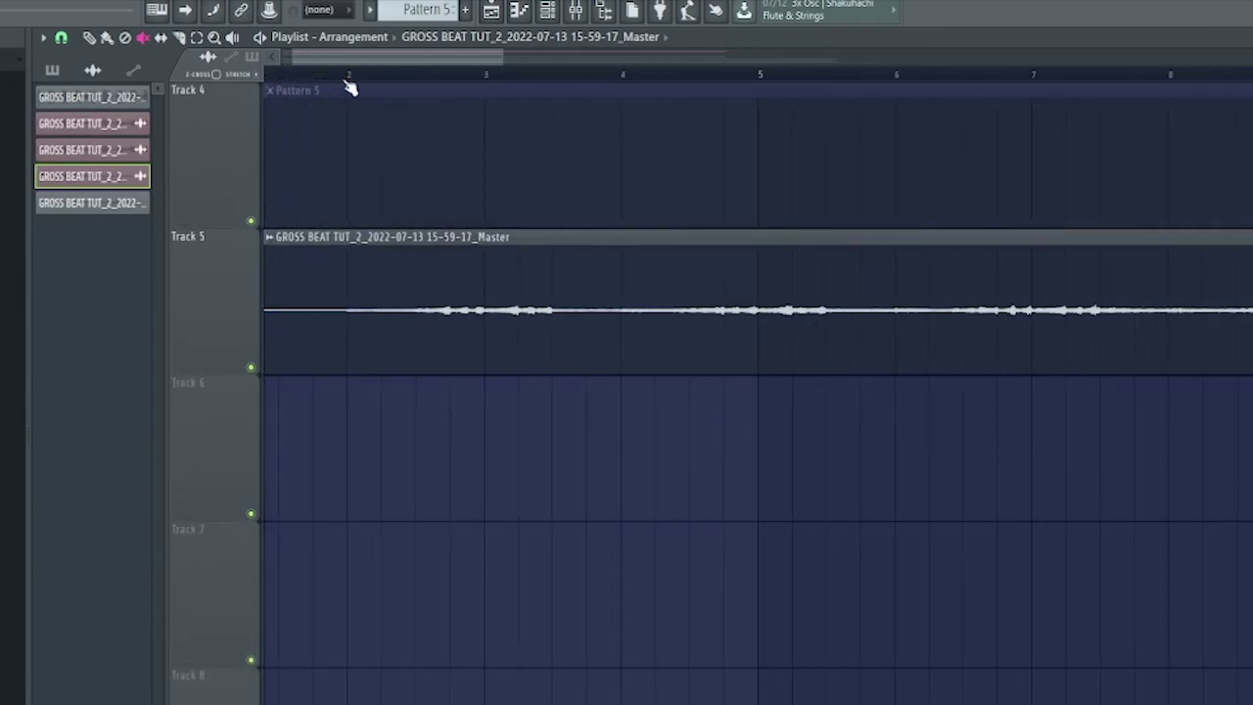
pyautogui.moveTo(311, 61); pyautogui.dragTo(229, 56)
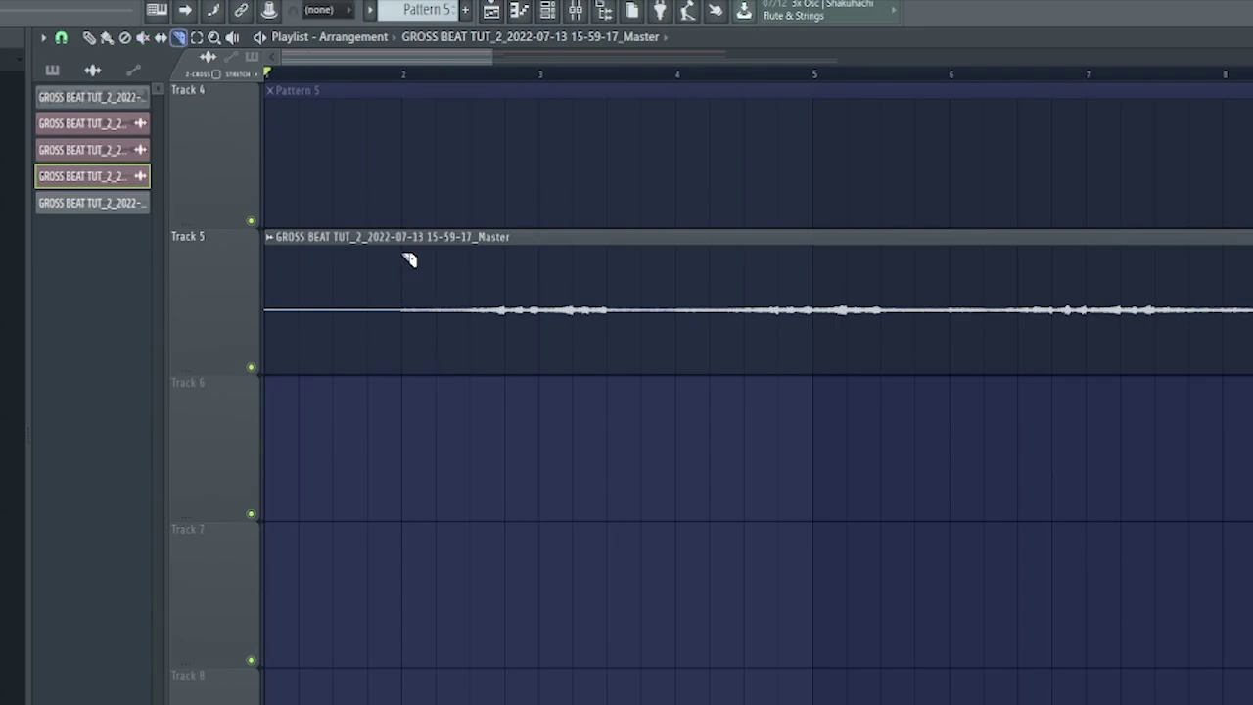
pyautogui.moveTo(409, 256); pyautogui.dragTo(394, 396)
pyautogui.rightClick(370, 359)
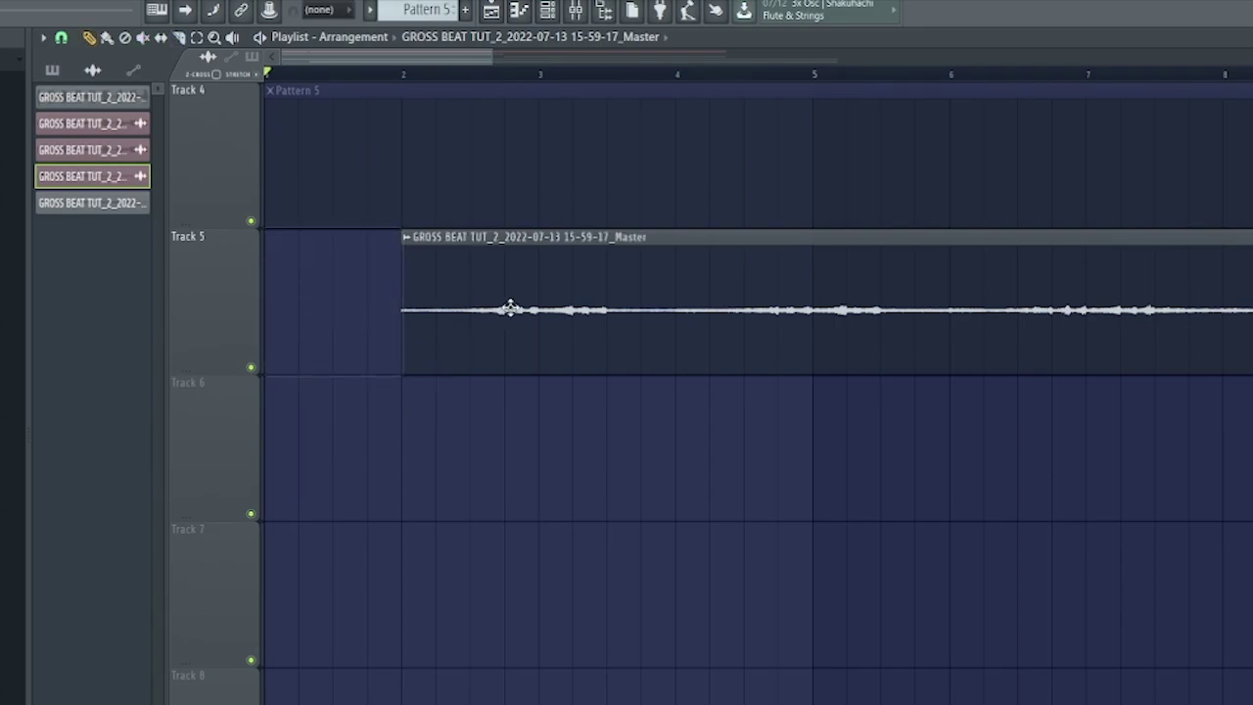
pyautogui.moveTo(509, 308); pyautogui.dragTo(372, 307)
# Slice the Track 5 Master clip at bar 17 and delete the remainder after it
pyautogui.scroll(-5, 418, 76)
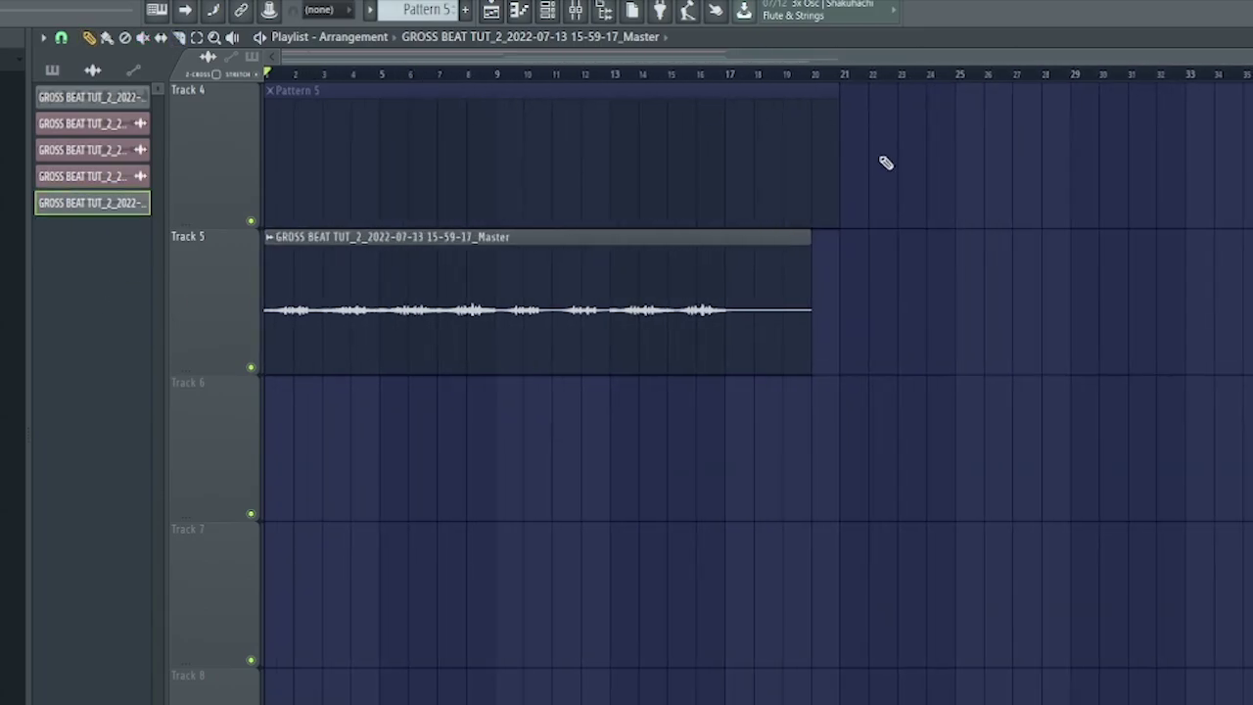
pyautogui.click(726, 309)
pyautogui.rightClick(786, 327)
pyautogui.scroll(3, 632, 271)
# Play the arrangement with the DRUM and DRUM #2 clips unmuted and enable the DRUM BUS and 808 DIST PARALLEL mixer tracks
pyautogui.press('d')
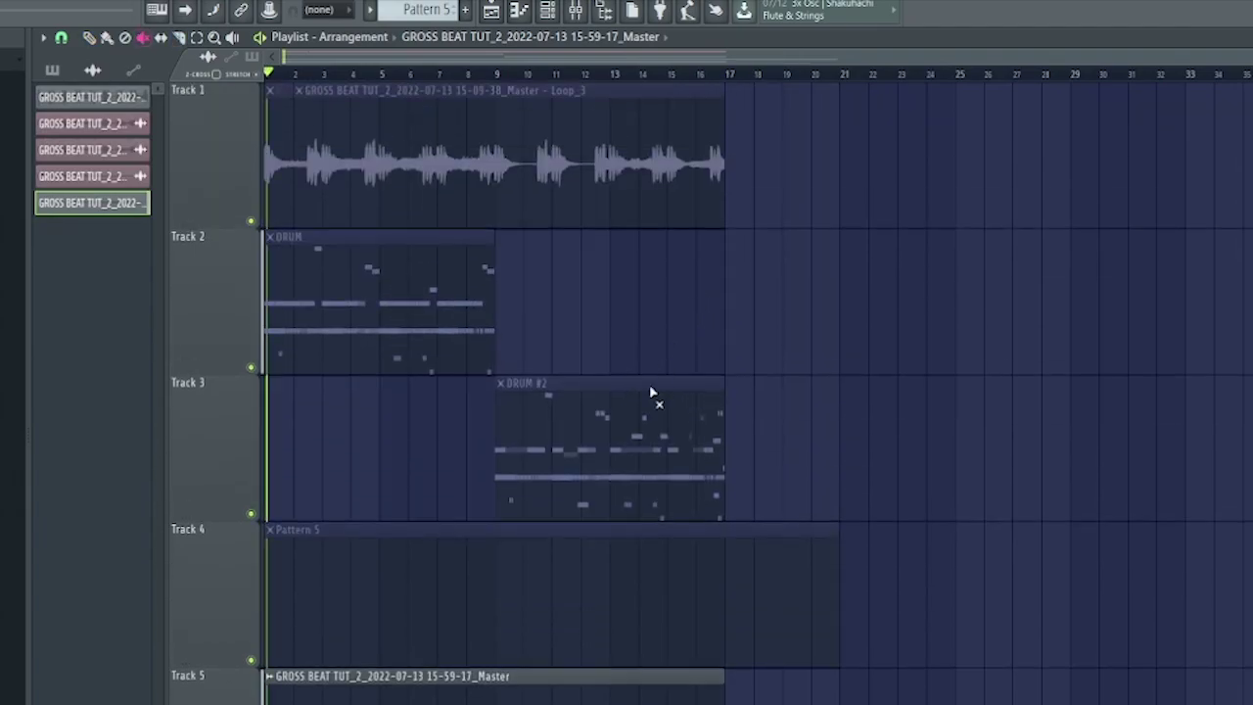
pyautogui.press('space')
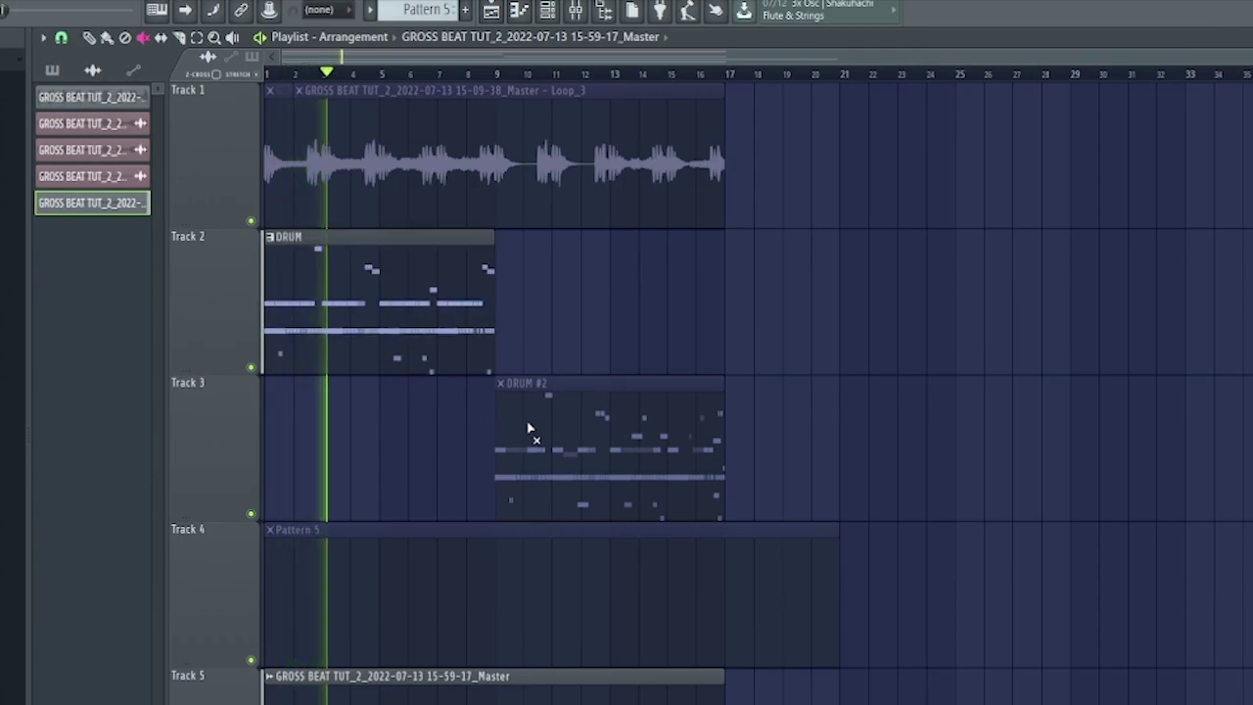
pyautogui.press('F9')
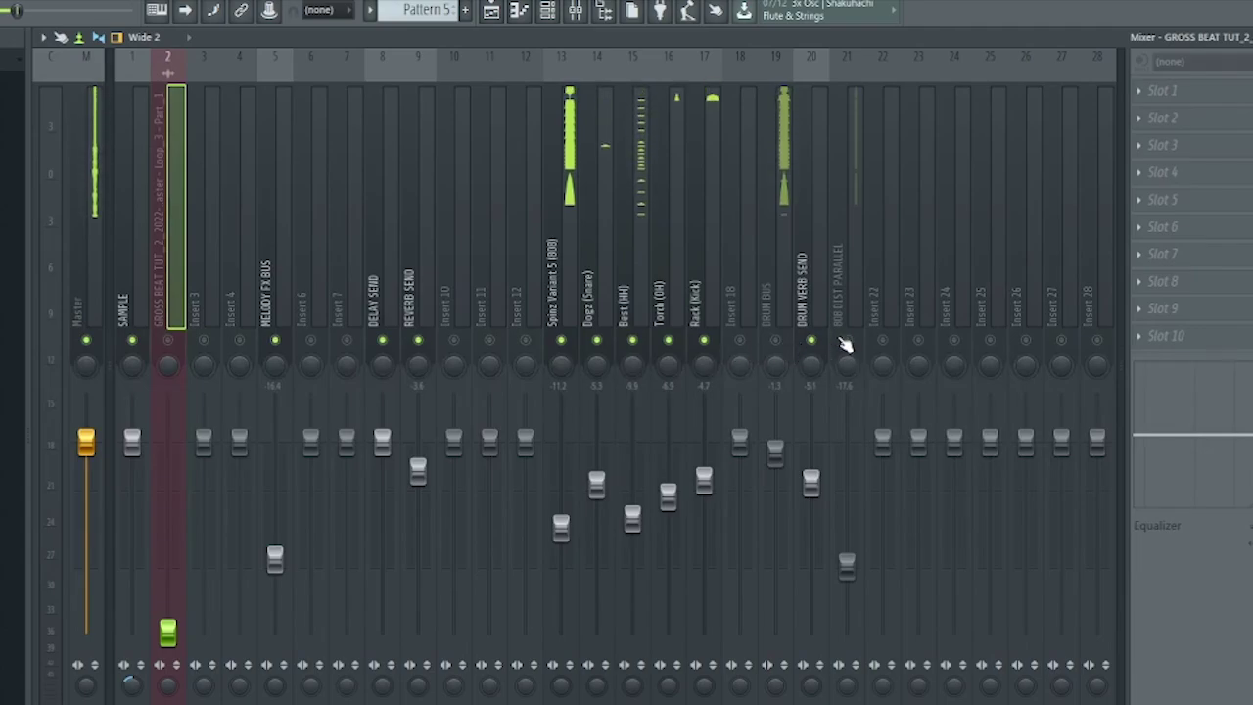
pyautogui.click(775, 340)
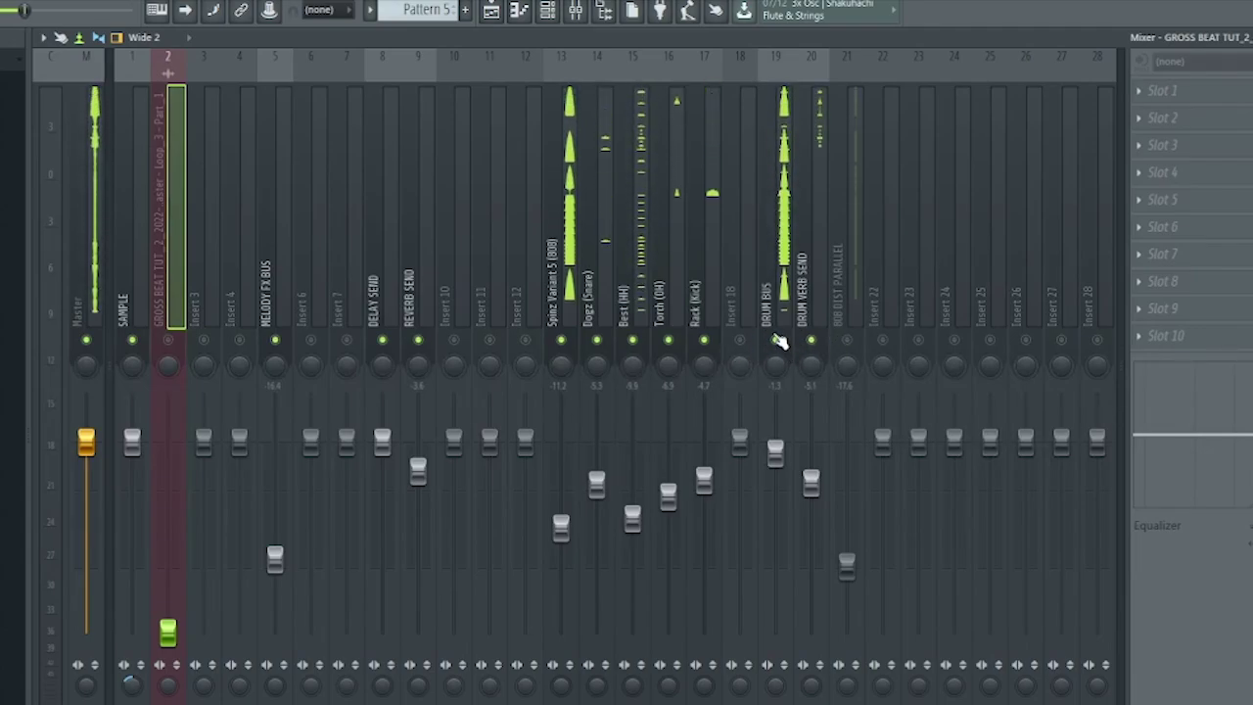
pyautogui.click(848, 341)
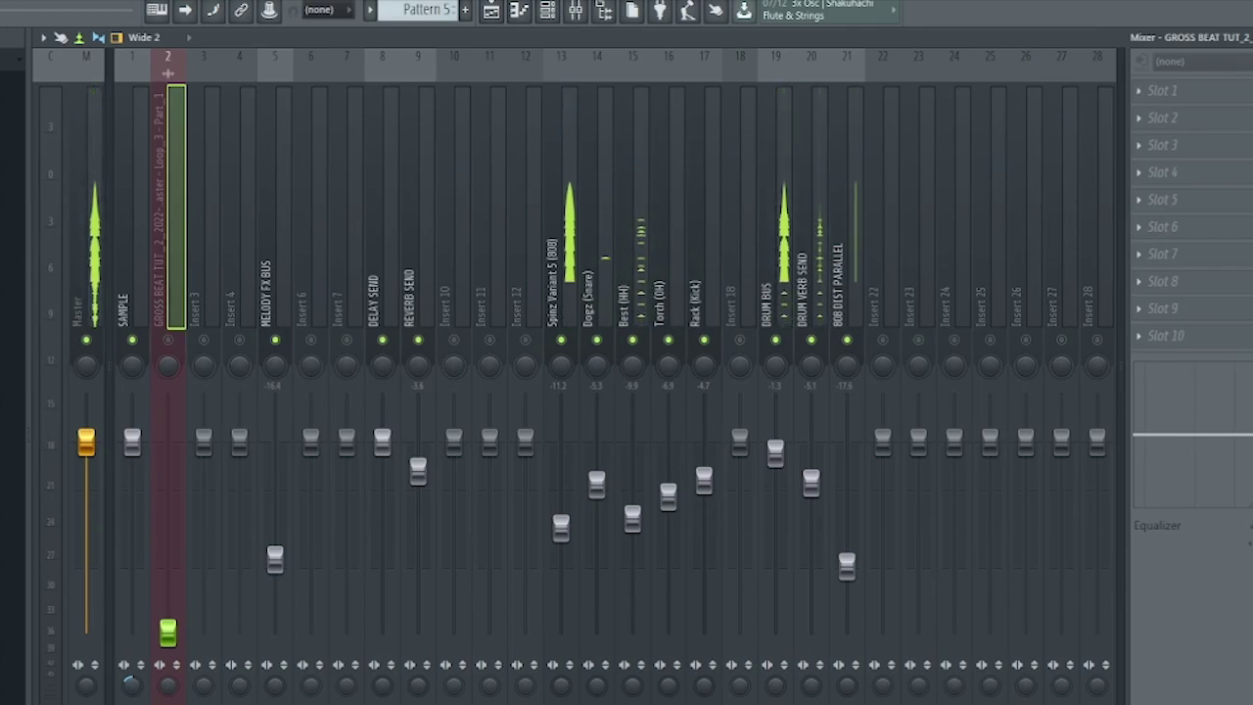
# Remove the rendered Master clip and the Pattern 5 clip from the playlist and unmute the melody clips on Track 1
pyautogui.press('F5')
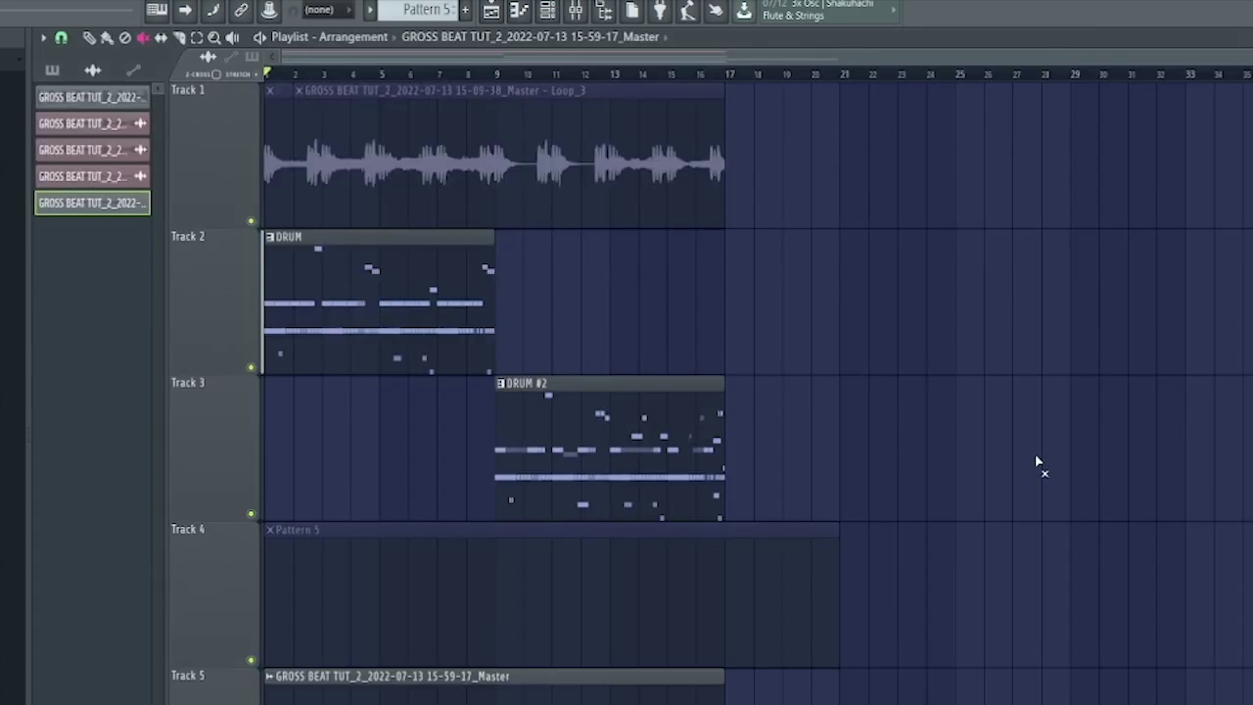
pyautogui.hotkey('ctrl', 'z')
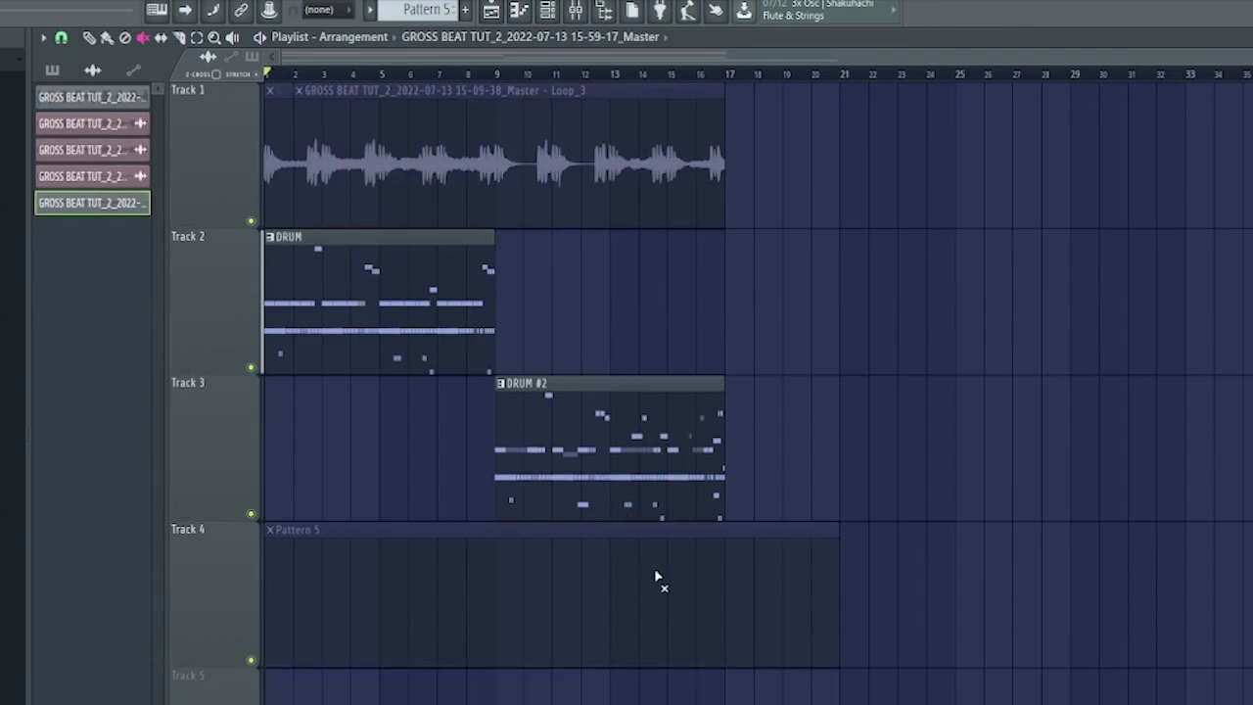
pyautogui.hotkey('ctrl', 'z')
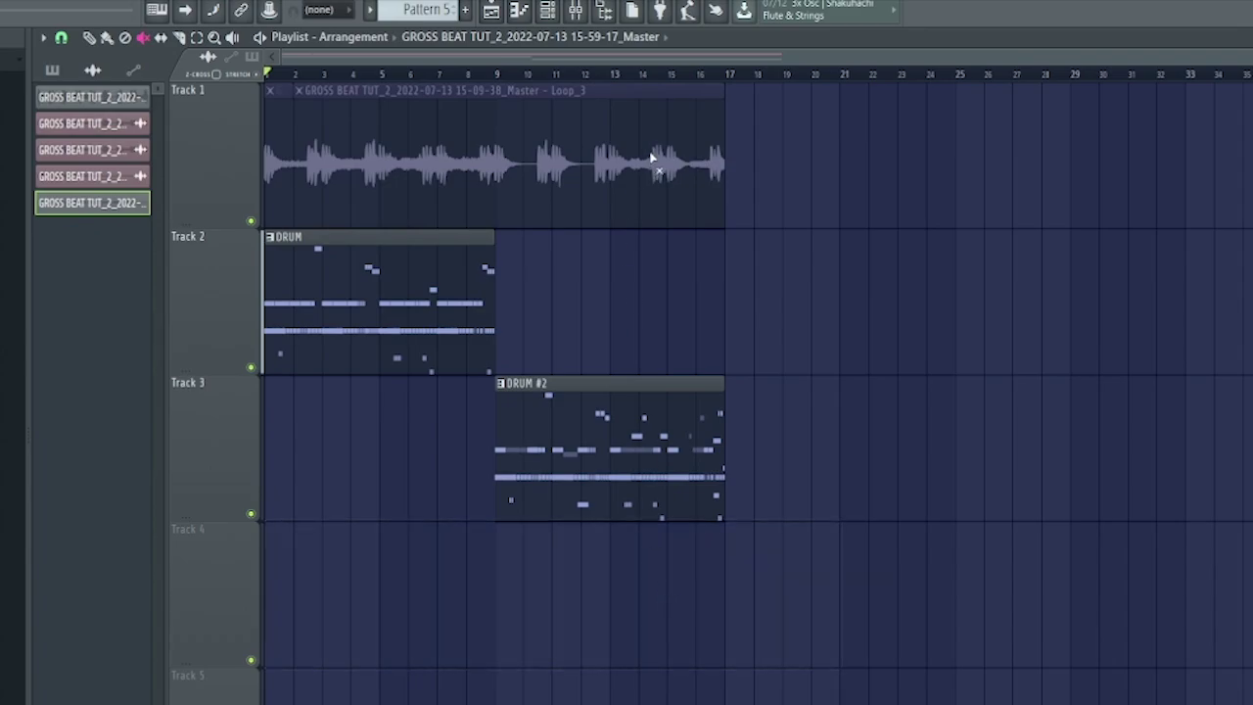
pyautogui.hotkey('ctrl', 'z')
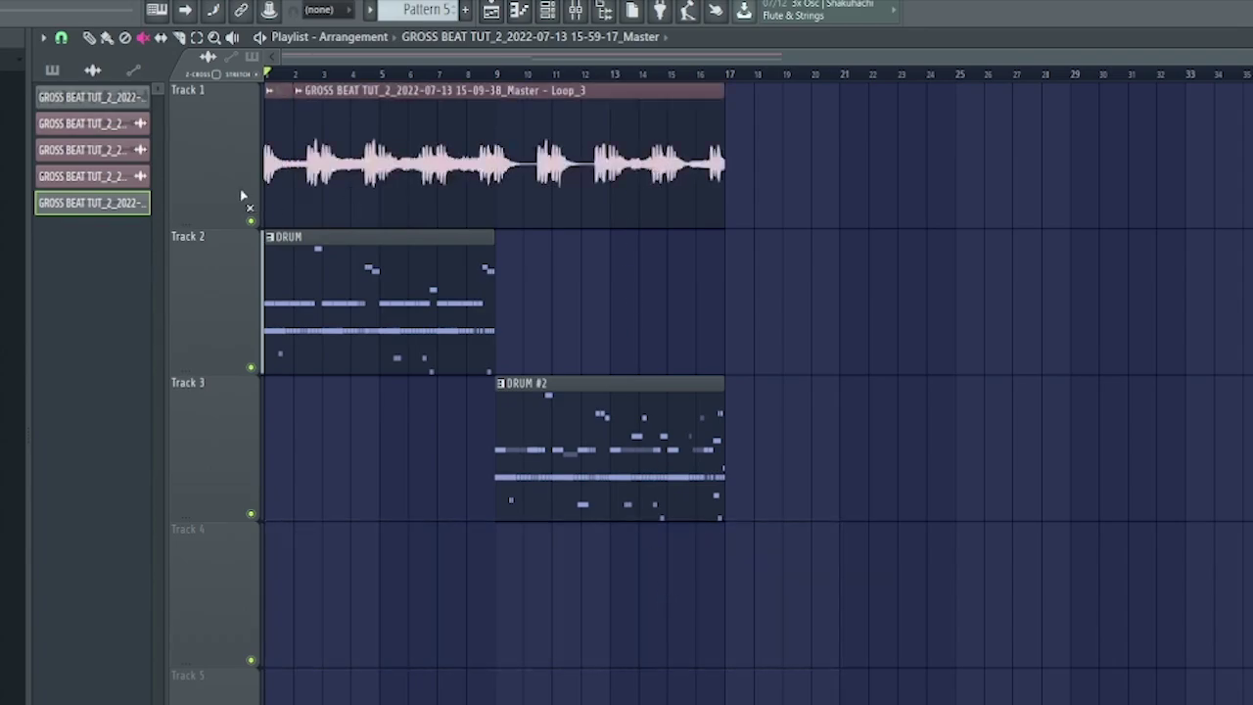
# Arrange the melody as clips on Track 1 from bar 1 and Track 2 from bar 9, with the drum clips on Tracks 3 and 4
pyautogui.click(583, 12)
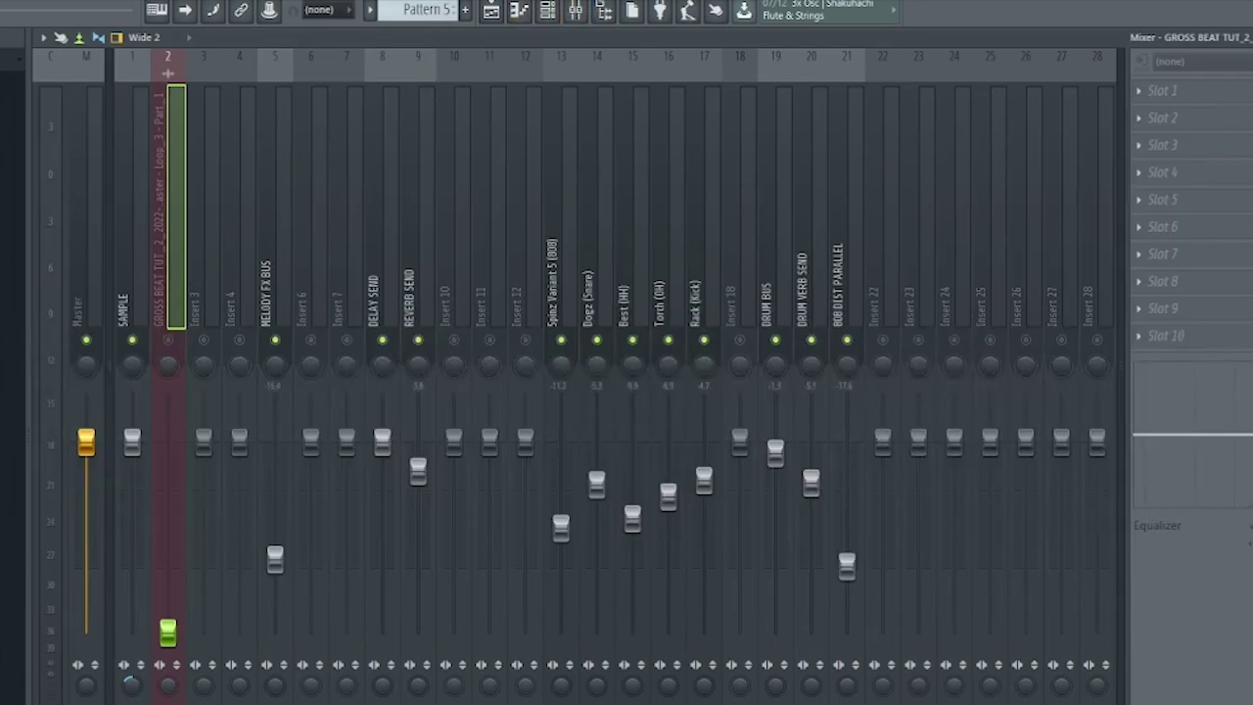
pyautogui.press('F5')
pyautogui.keyDown('ctrl'); pyautogui.click(615, 211); pyautogui.keyUp('ctrl')
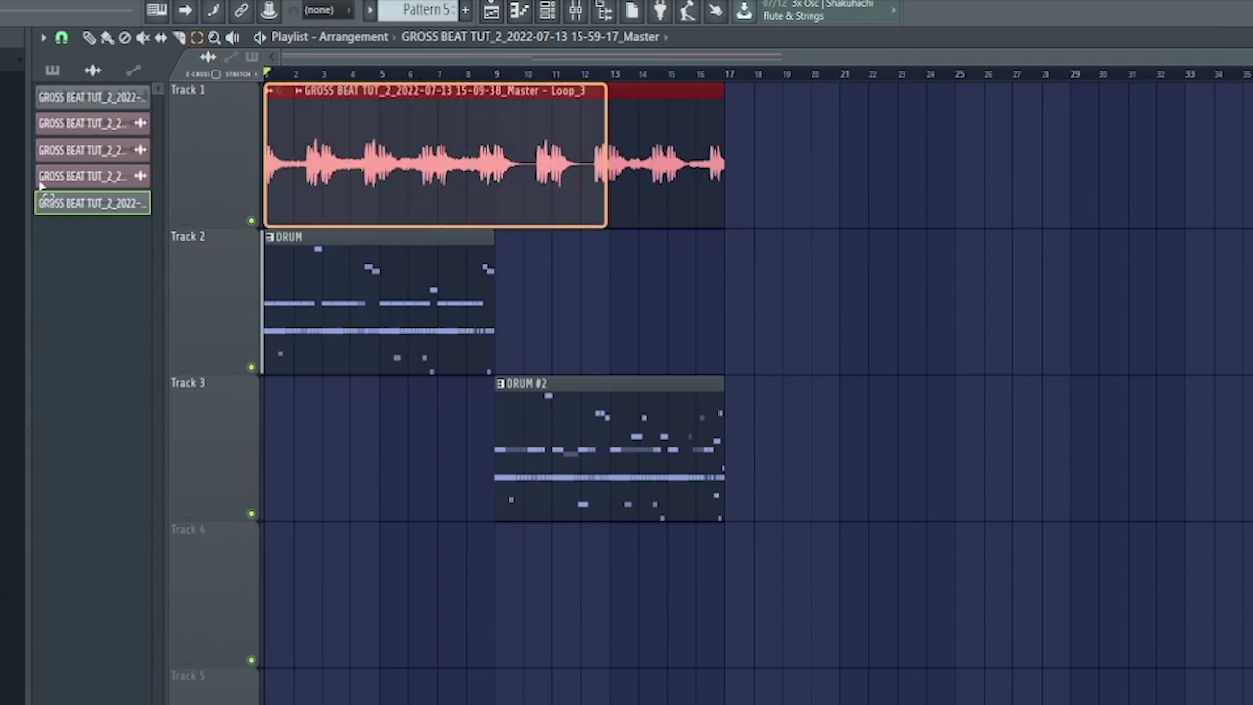
pyautogui.hotkey('ctrl', 'b')
pyautogui.scroll(-4, 574, 69)
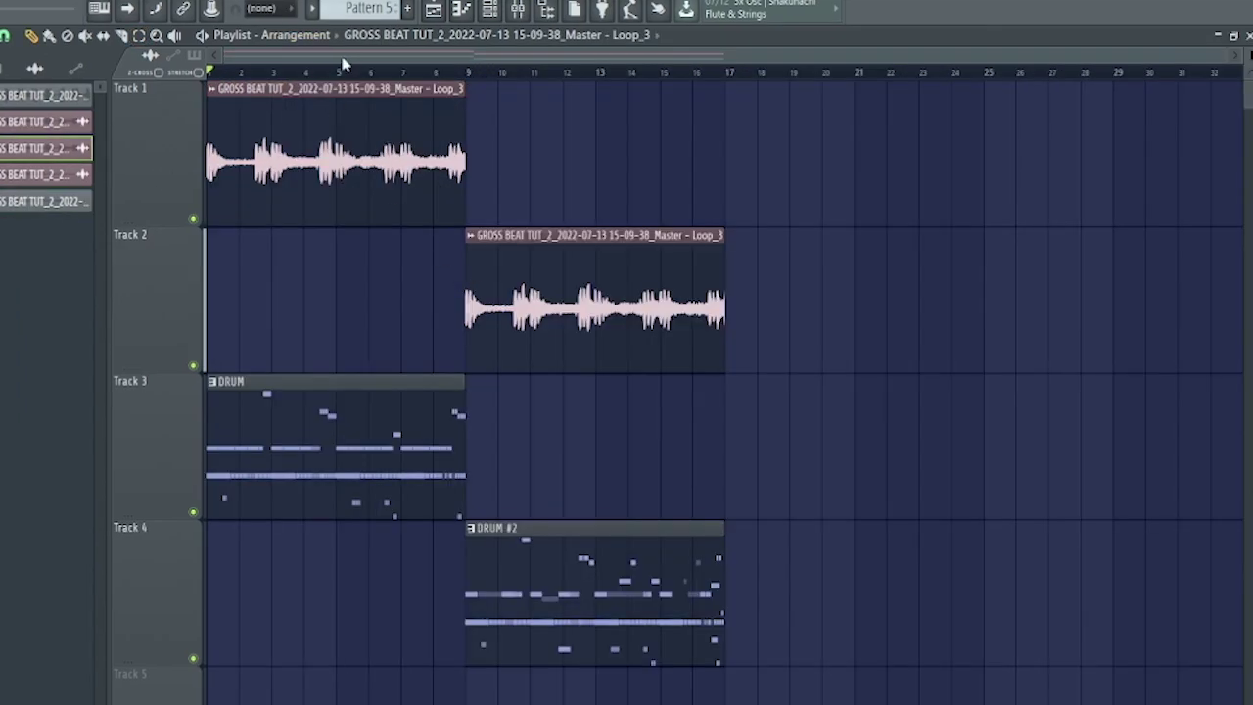
# Mute the DRUM and DRUM #2 clips on Tracks 3 and 4 and play the melody alone
pyautogui.press('t')
pyautogui.click(392, 441)
pyautogui.click(592, 623)
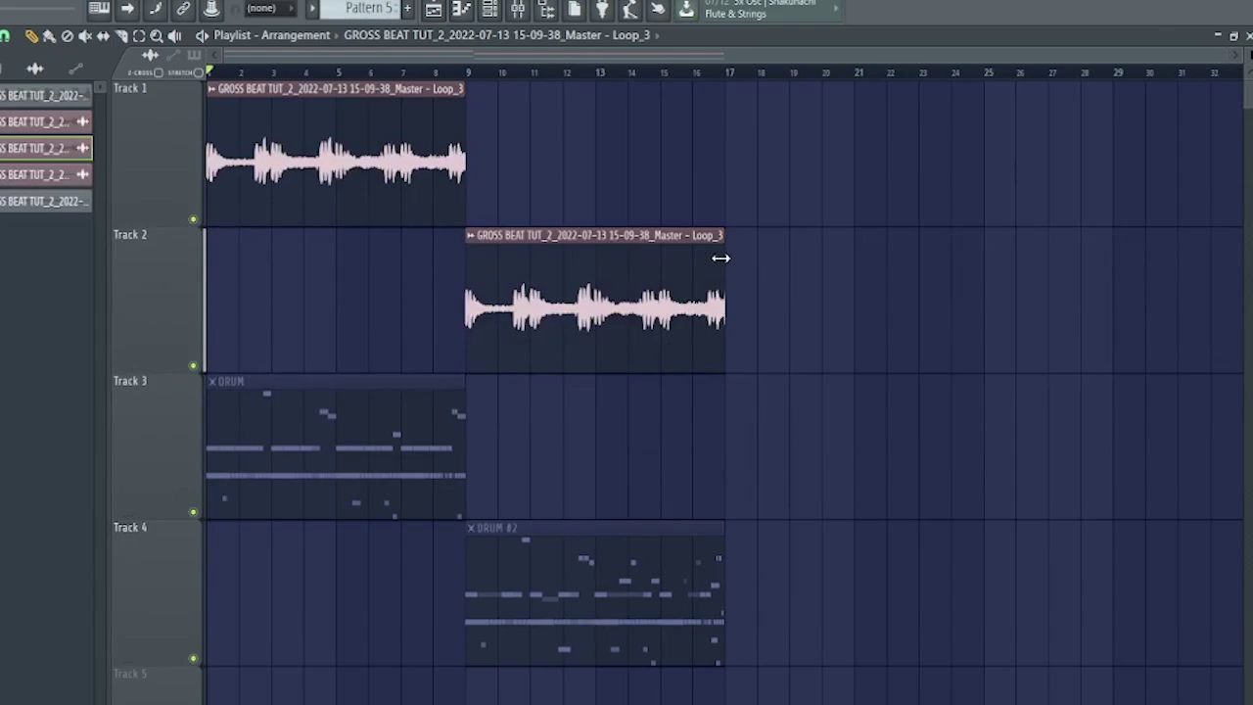
pyautogui.press('space')
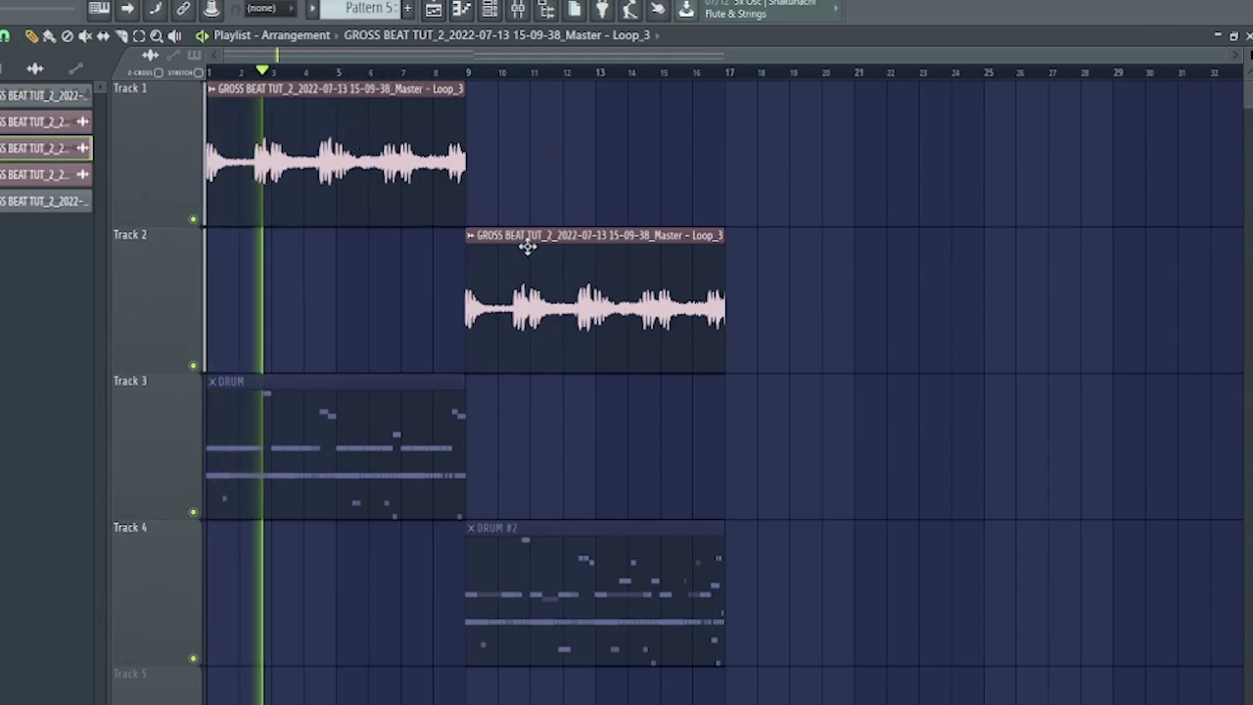
# Make the melody clip on Track 2 unique and check its channel settings
pyautogui.rightClick(470, 246)
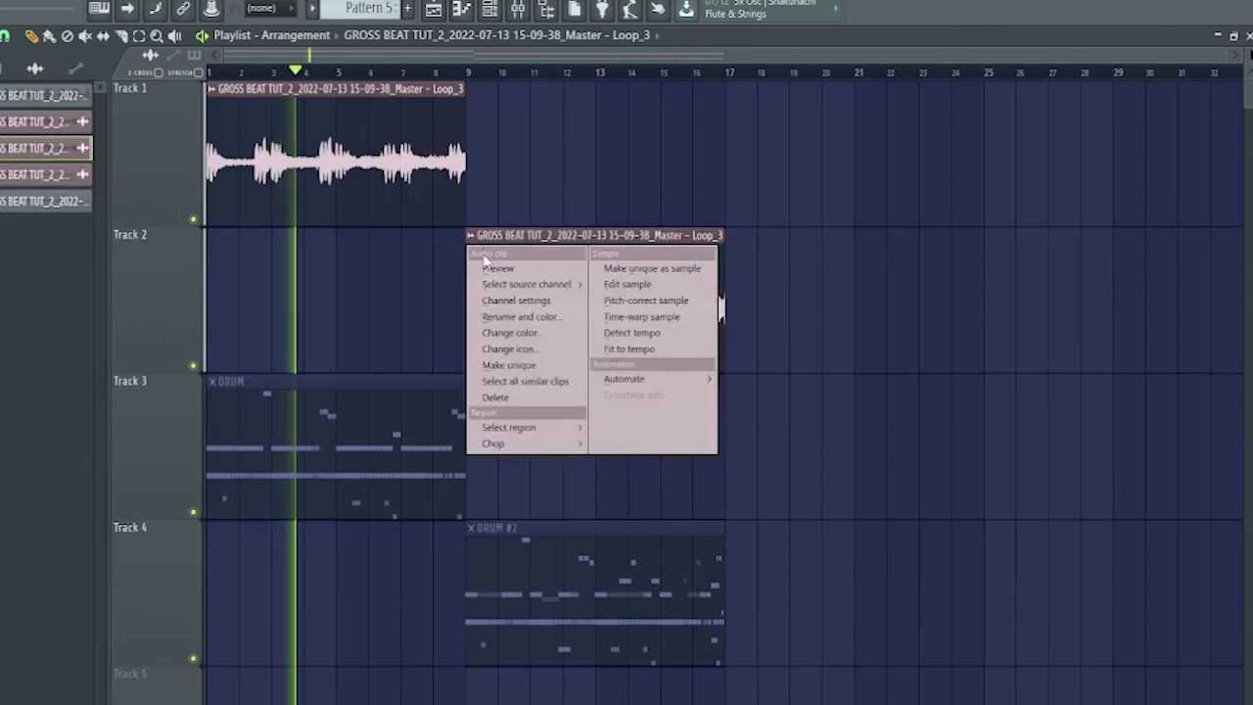
pyautogui.click(536, 373)
pyautogui.doubleClick(557, 328)
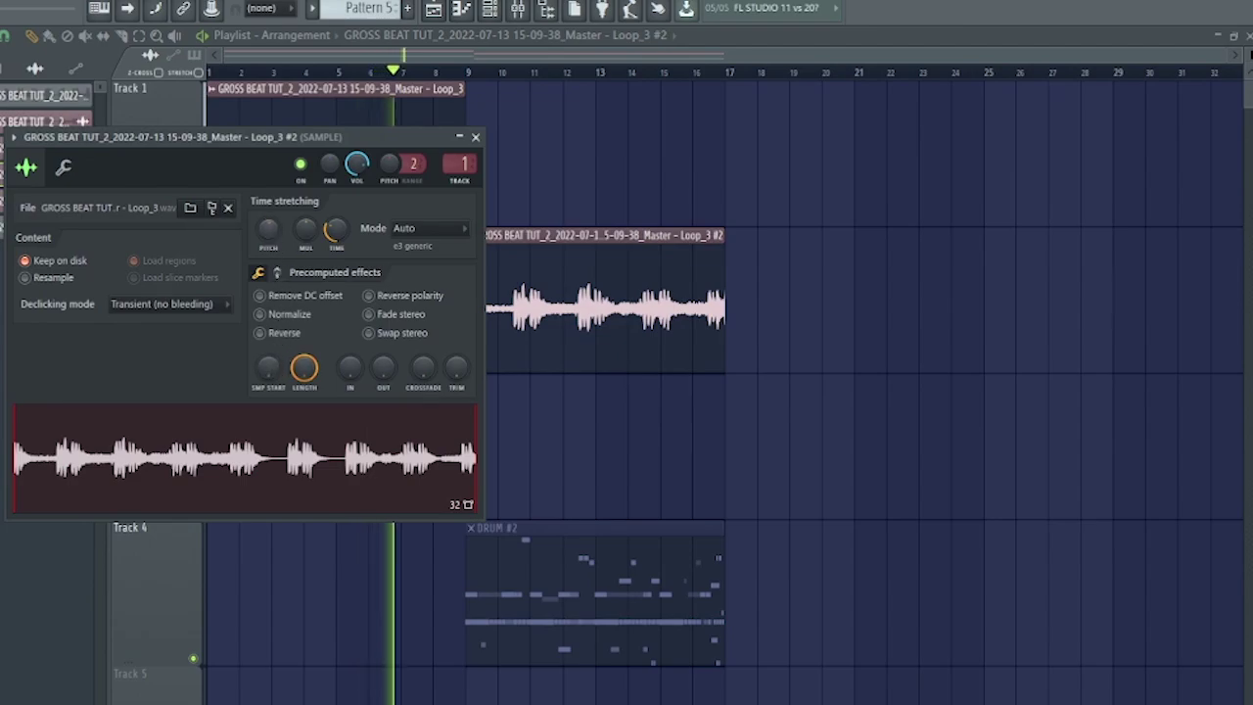
pyautogui.press('Escape')
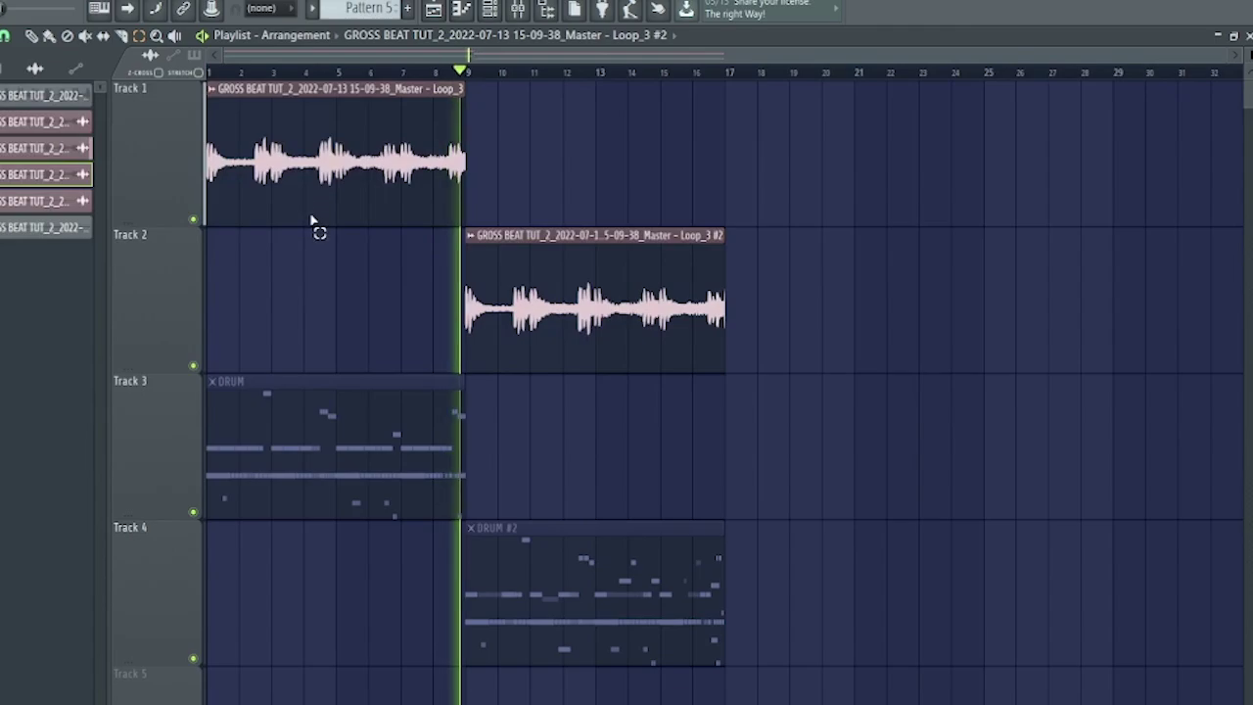
# Duplicate the Track 2 melody clip to start at bar 17 and stop playback
pyautogui.click(501, 328)
pyautogui.hotkey('ctrl', 'b')
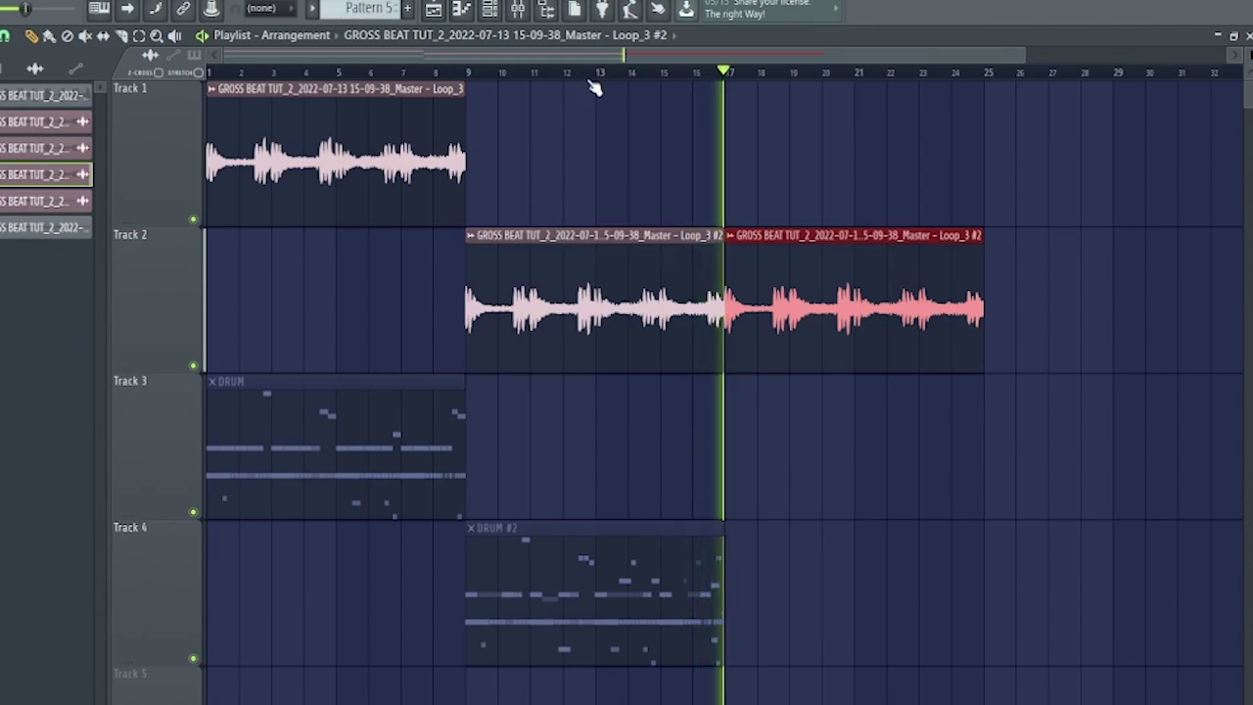
pyautogui.press('space')
# Delete the Gross Beat plugin from the MELODY FX BUS mixer track
pyautogui.click(518, 8)
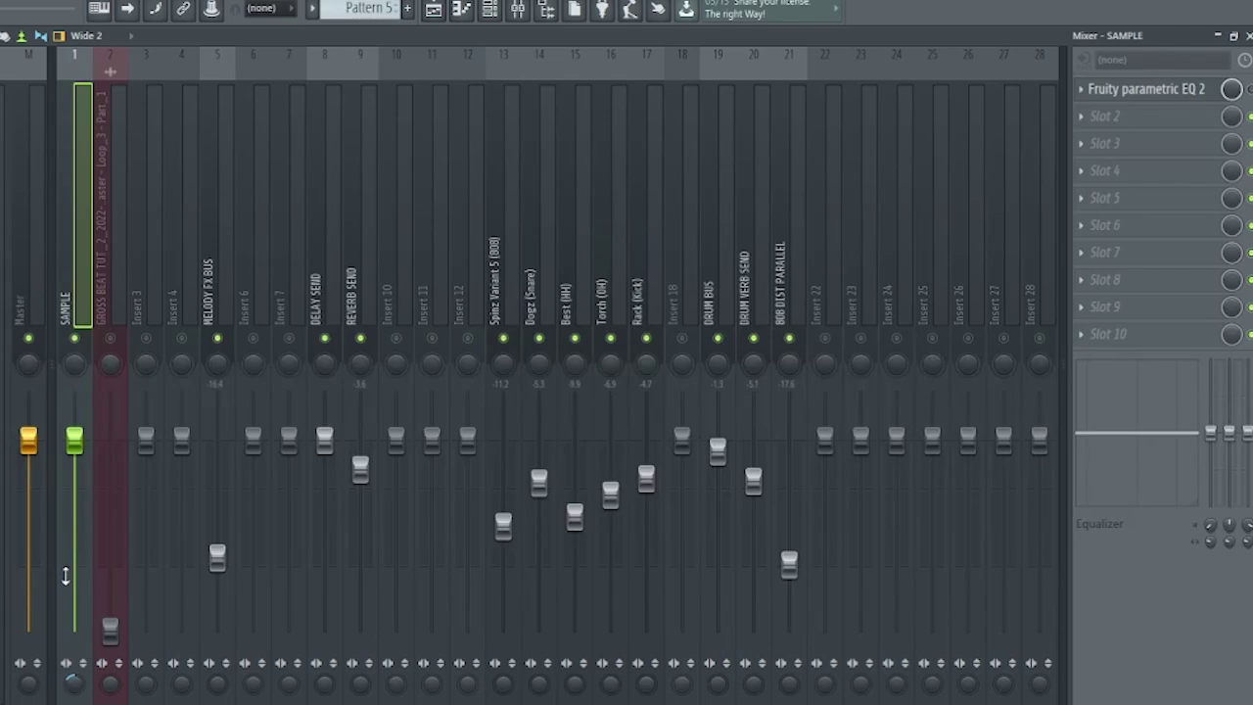
pyautogui.rightClick(232, 318)
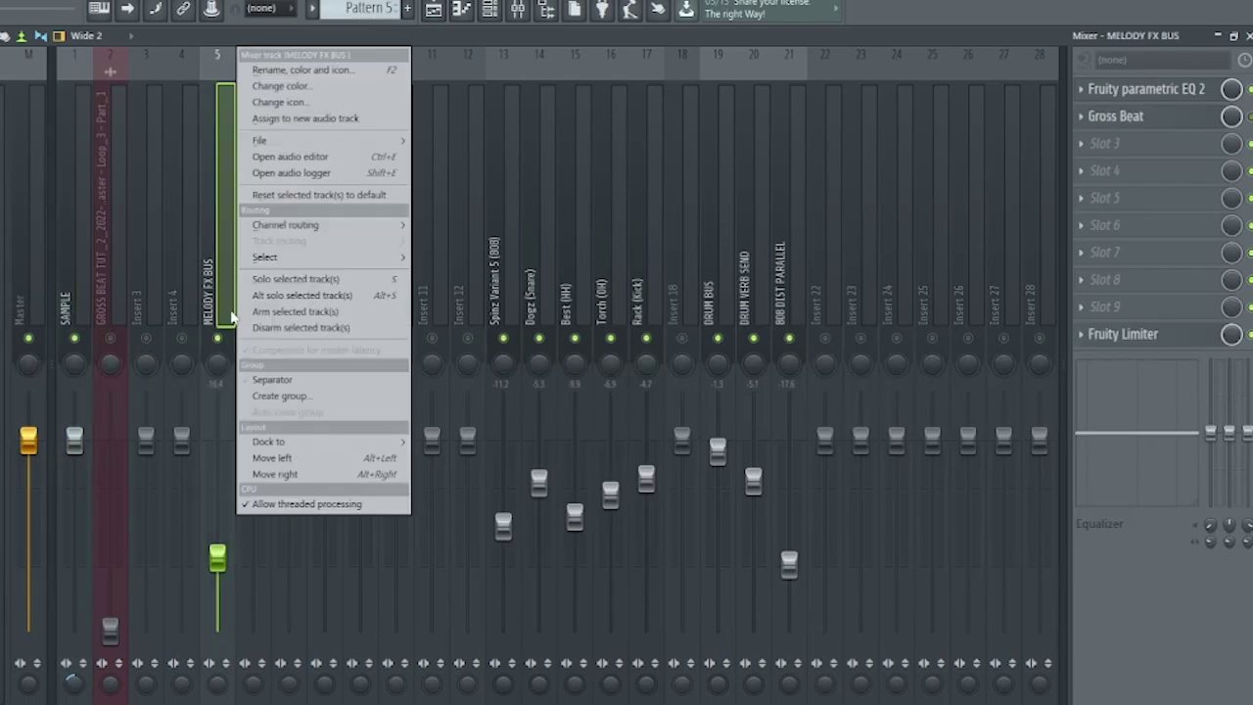
pyautogui.click(232, 309)
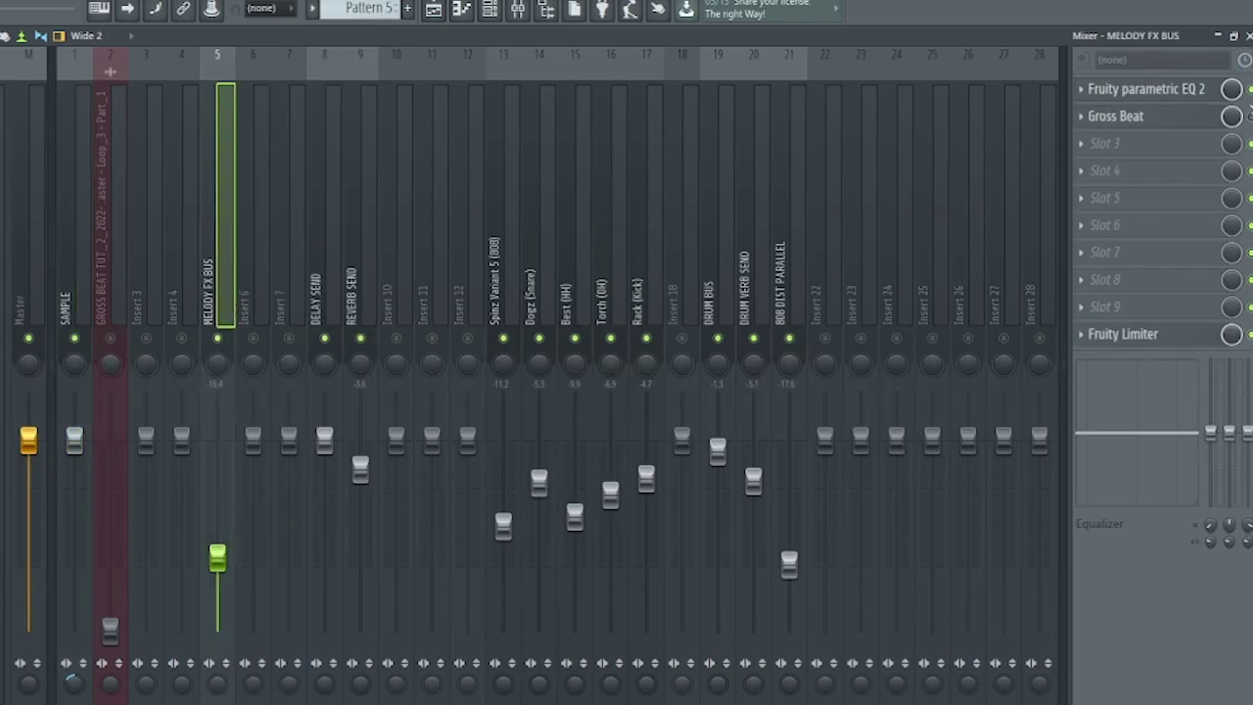
pyautogui.click(1160, 121)
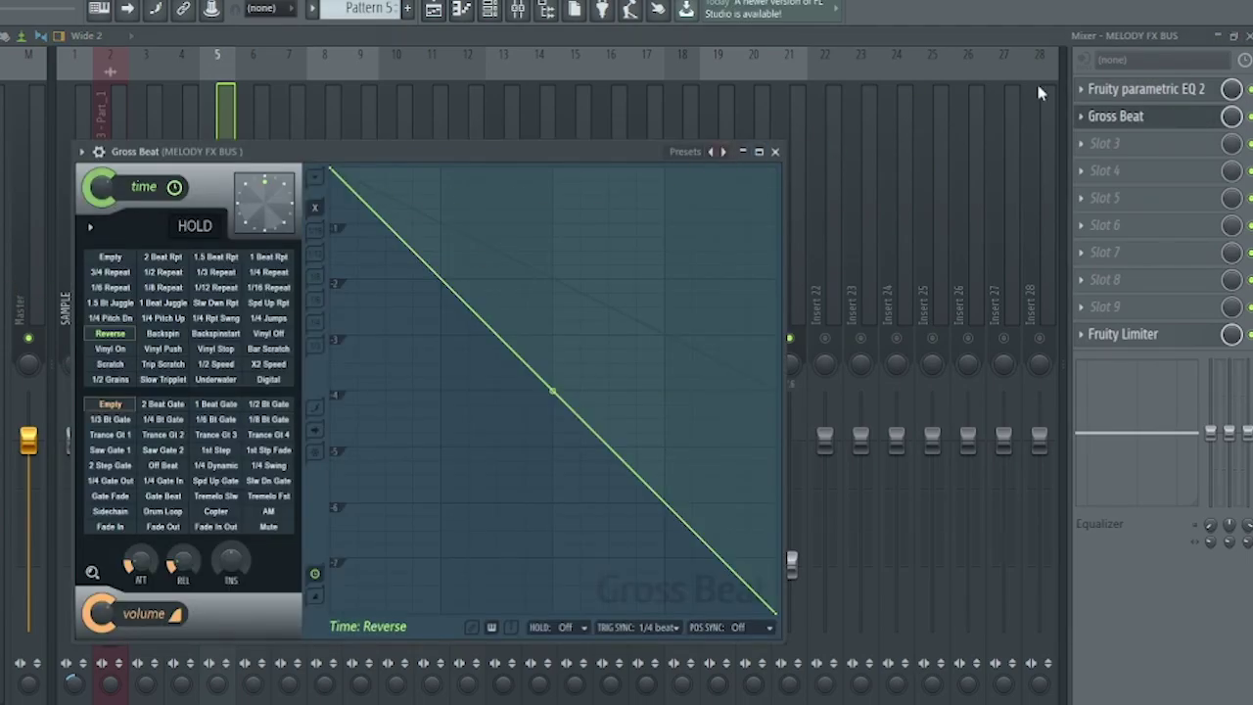
pyautogui.rightClick(1096, 121)
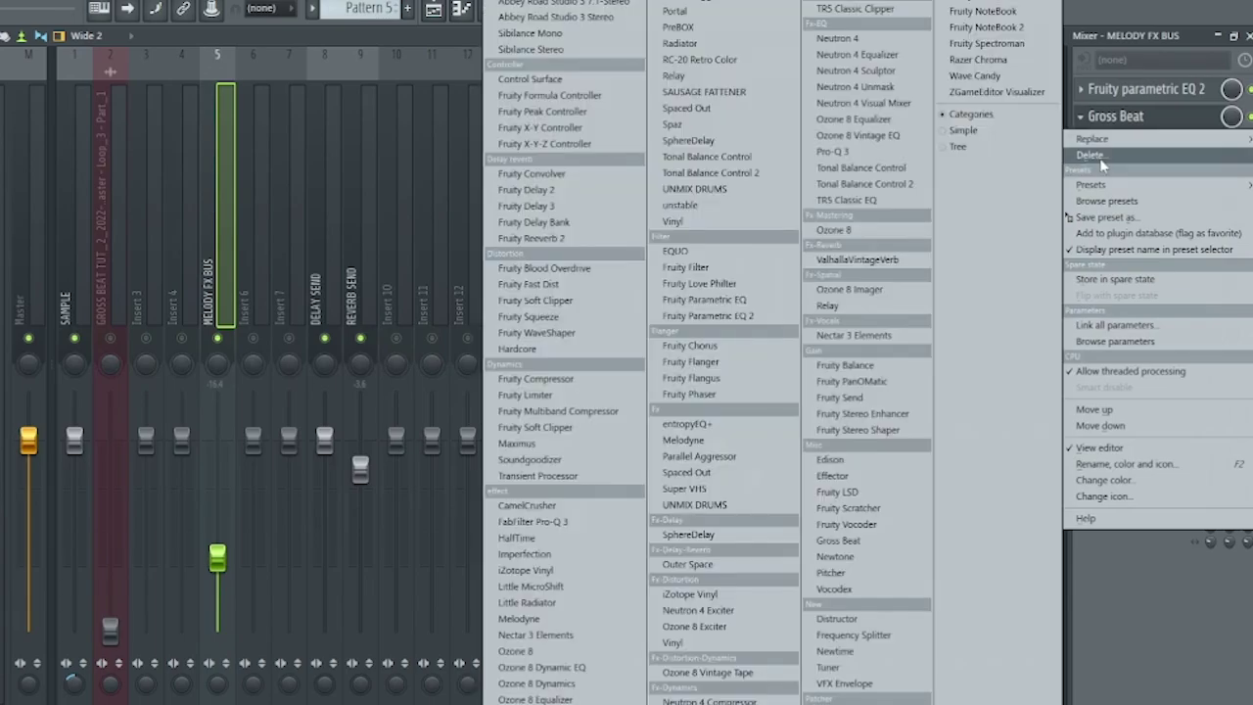
pyautogui.click(1099, 152)
pyautogui.click(526, 464)
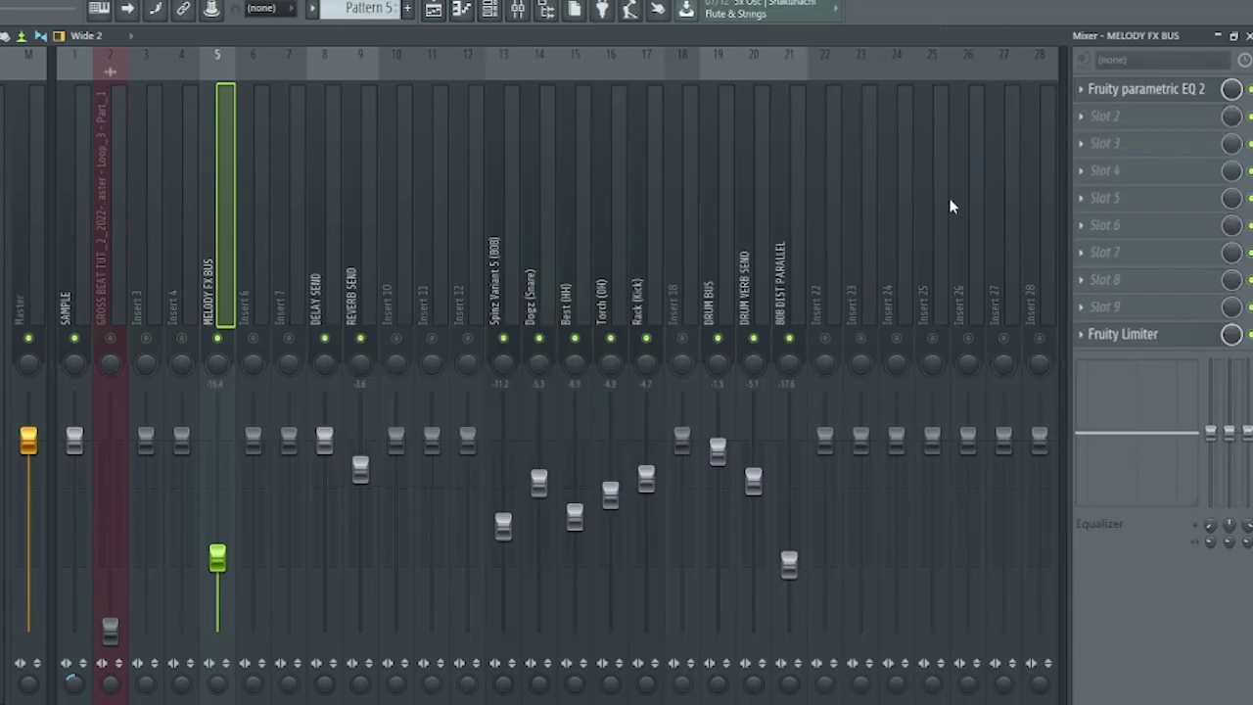
# Insert a fresh Gross Beat in slot 3 of the MELODY FX BUS and reposition its window
pyautogui.click(1101, 145)
pyautogui.click(839, 540)
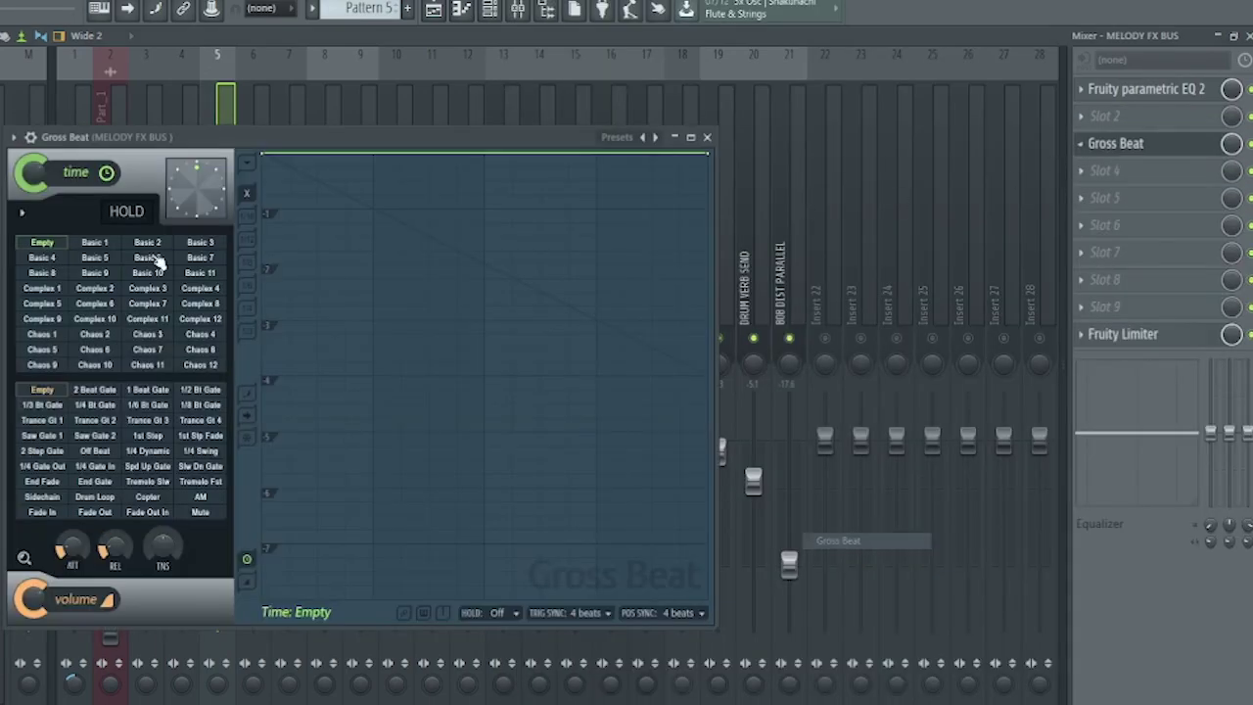
pyautogui.moveTo(147, 138); pyautogui.dragTo(293, 86)
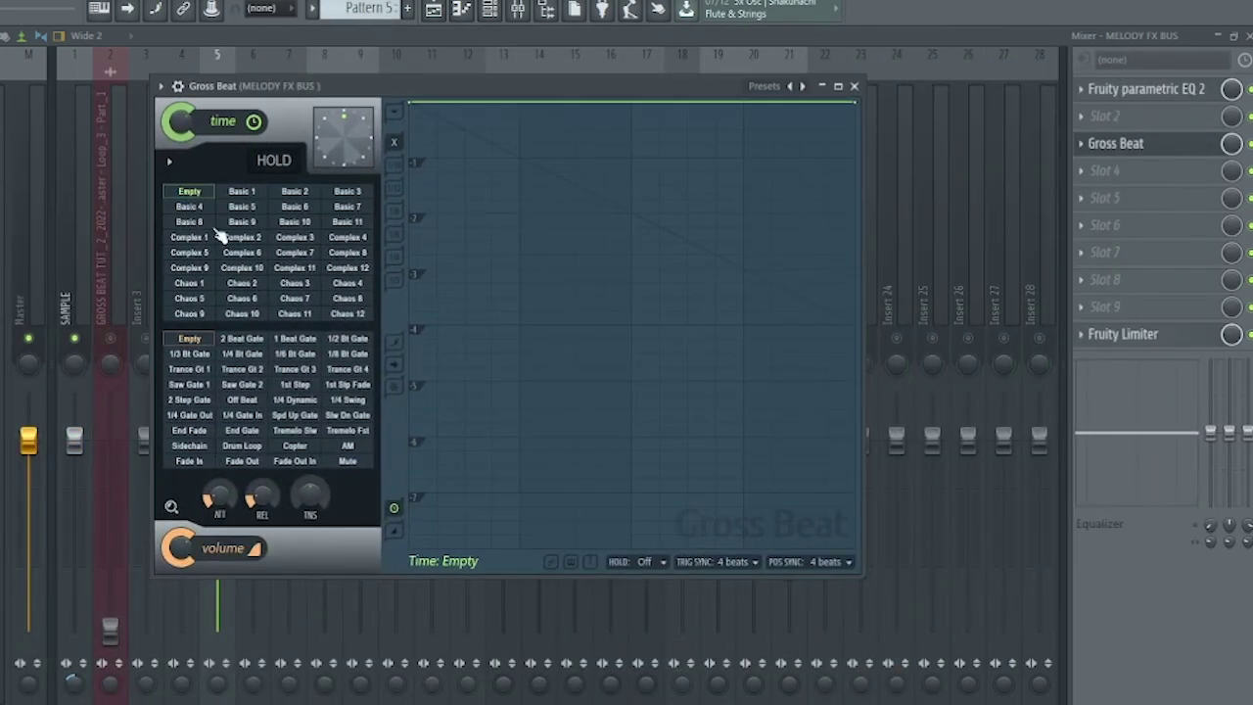
# Select the Basic 8 time effect, move its ramp's start point to the beginning of the envelope, and play the melody through it
pyautogui.click(189, 222)
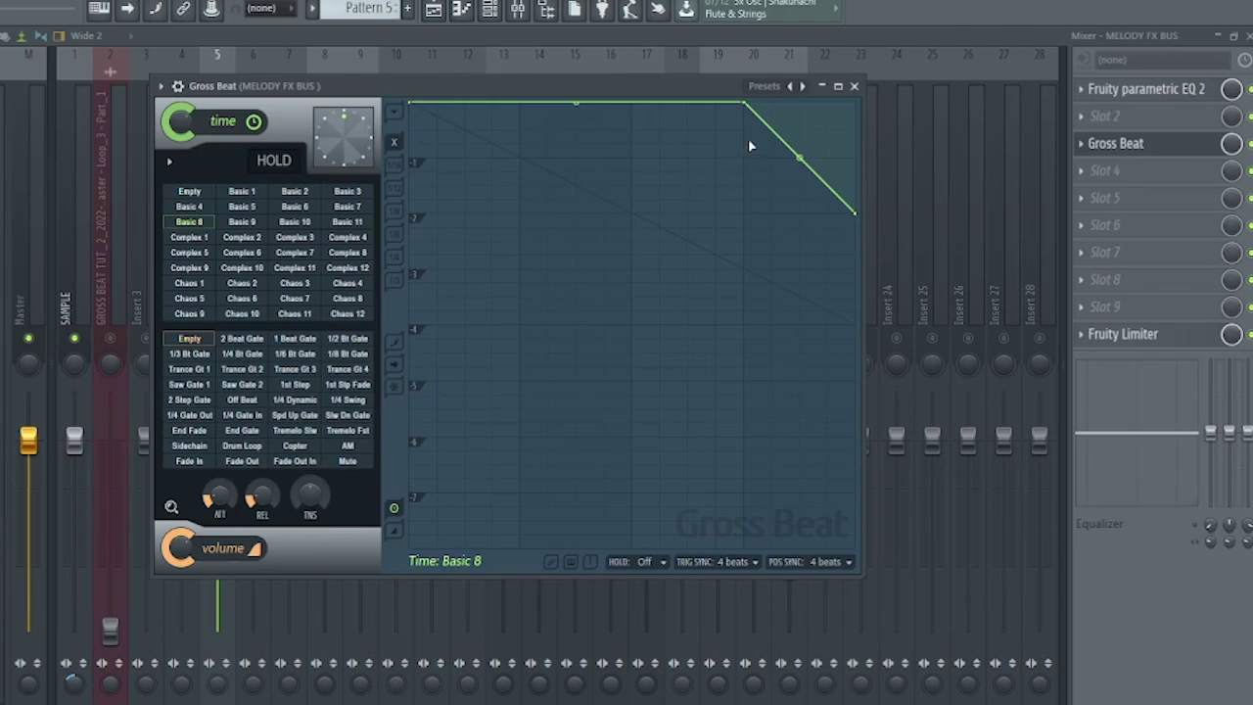
pyautogui.moveTo(744, 110); pyautogui.dragTo(411, 102)
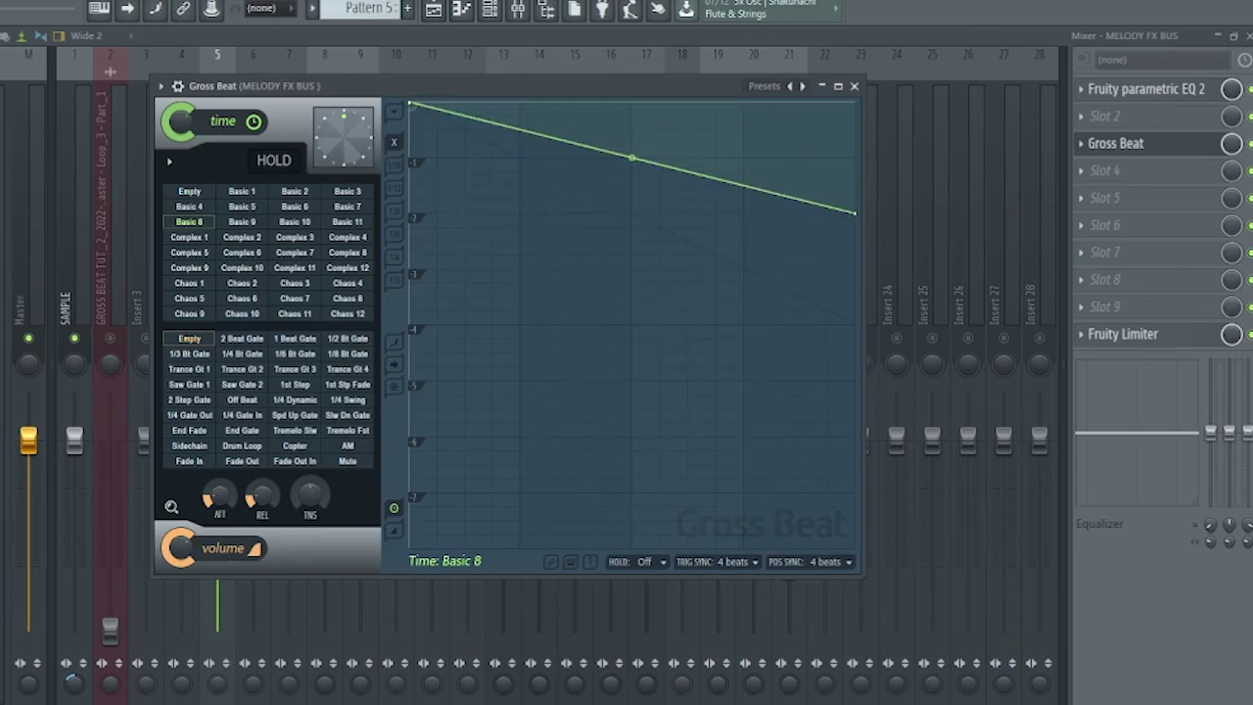
pyautogui.press('space')
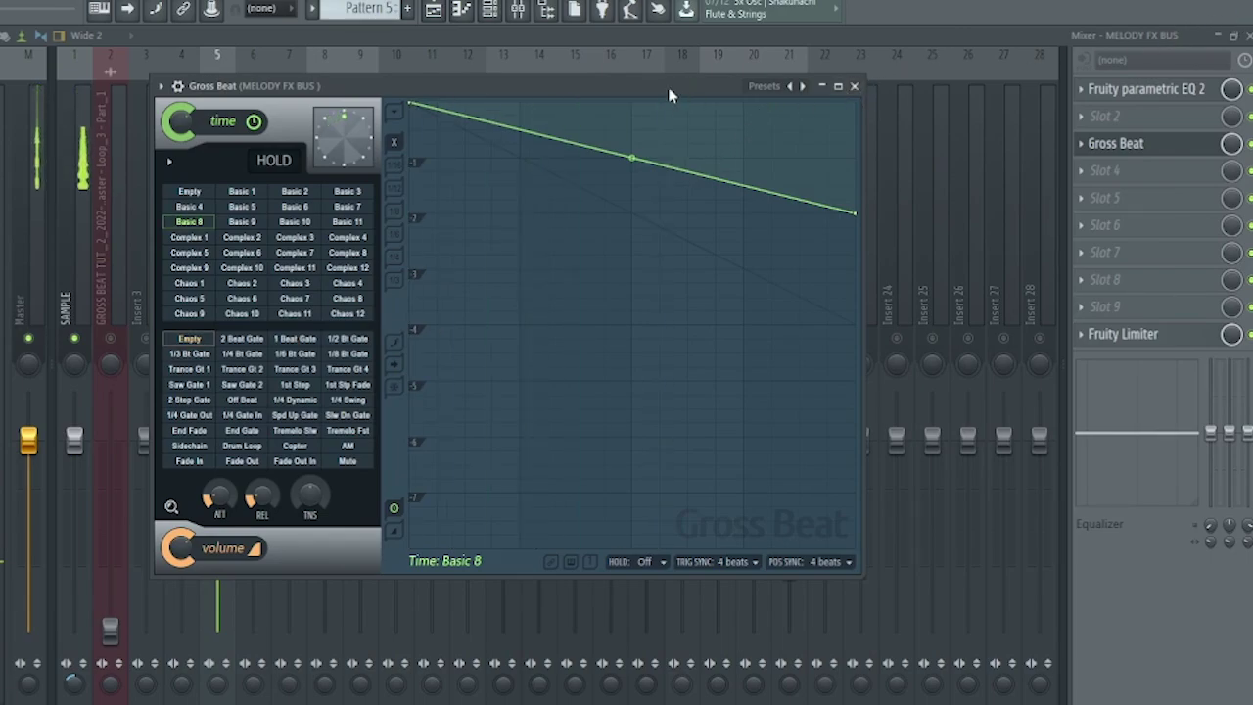
# Reposition and close the Gross Beat window, then play the duplicated Track 2 melody in the playlist from bar 17
pyautogui.moveTo(671, 88); pyautogui.dragTo(721, 174)
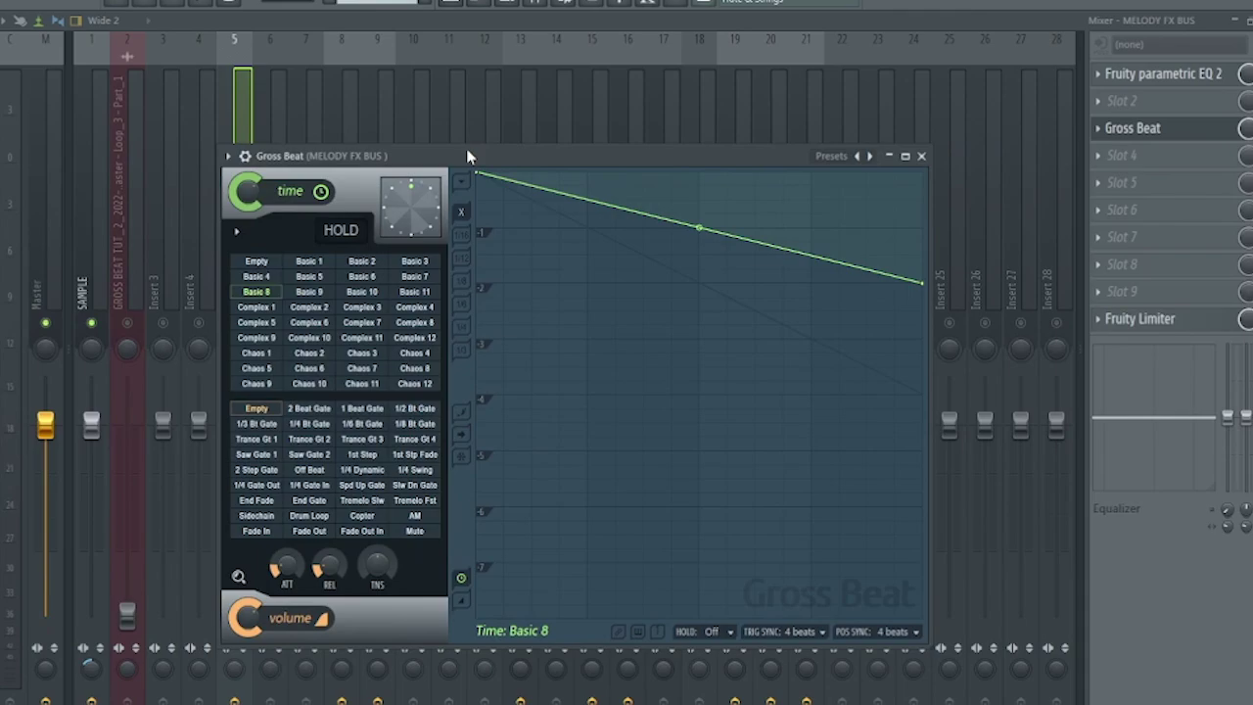
pyautogui.press('F5')
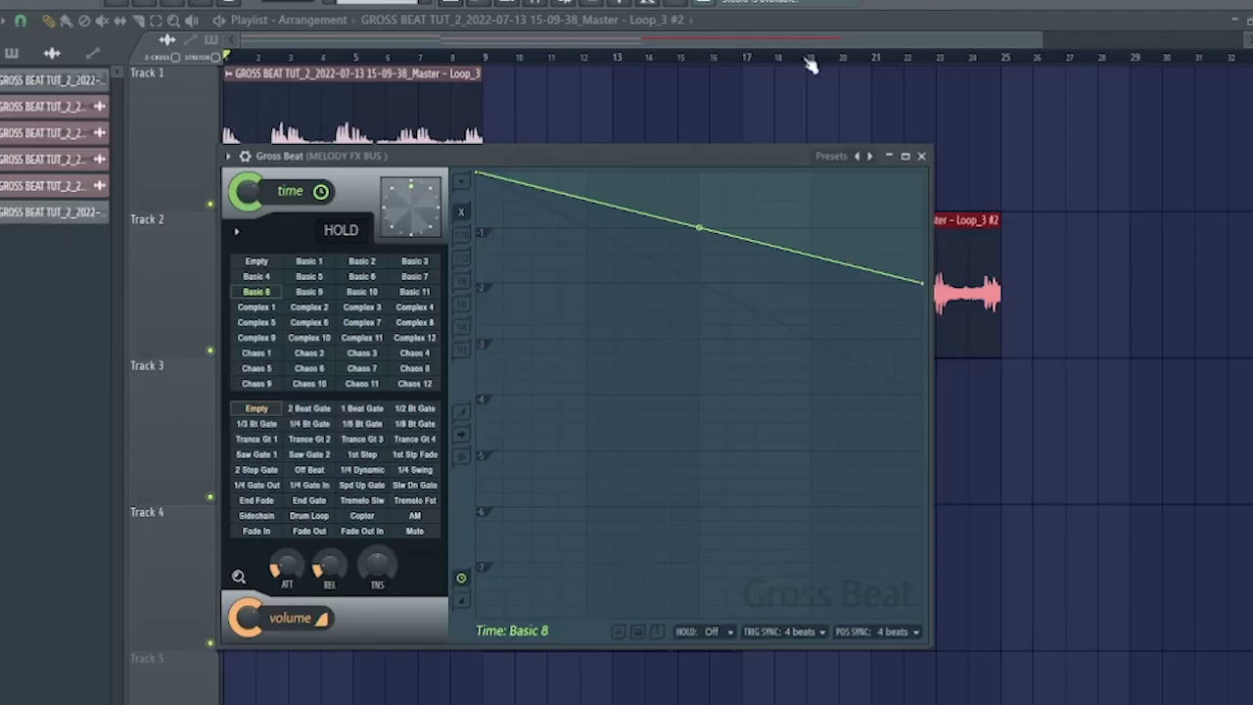
pyautogui.press('Escape')
pyautogui.click(743, 58)
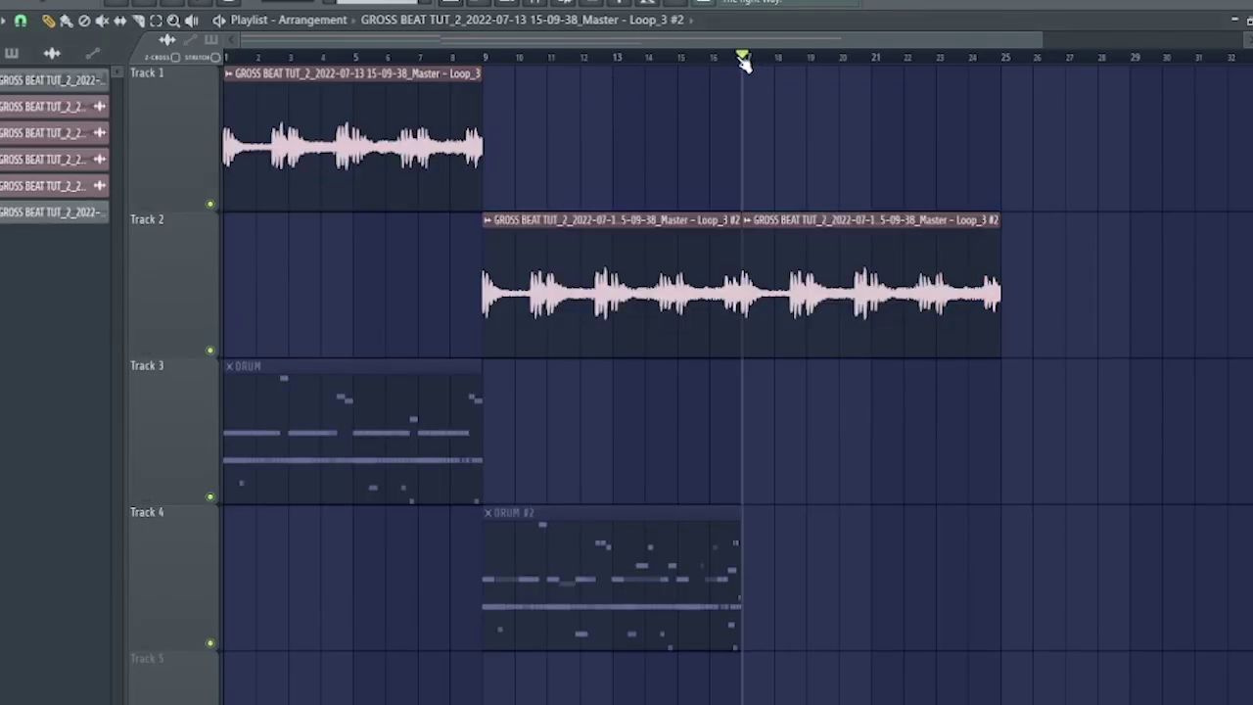
pyautogui.press('space')
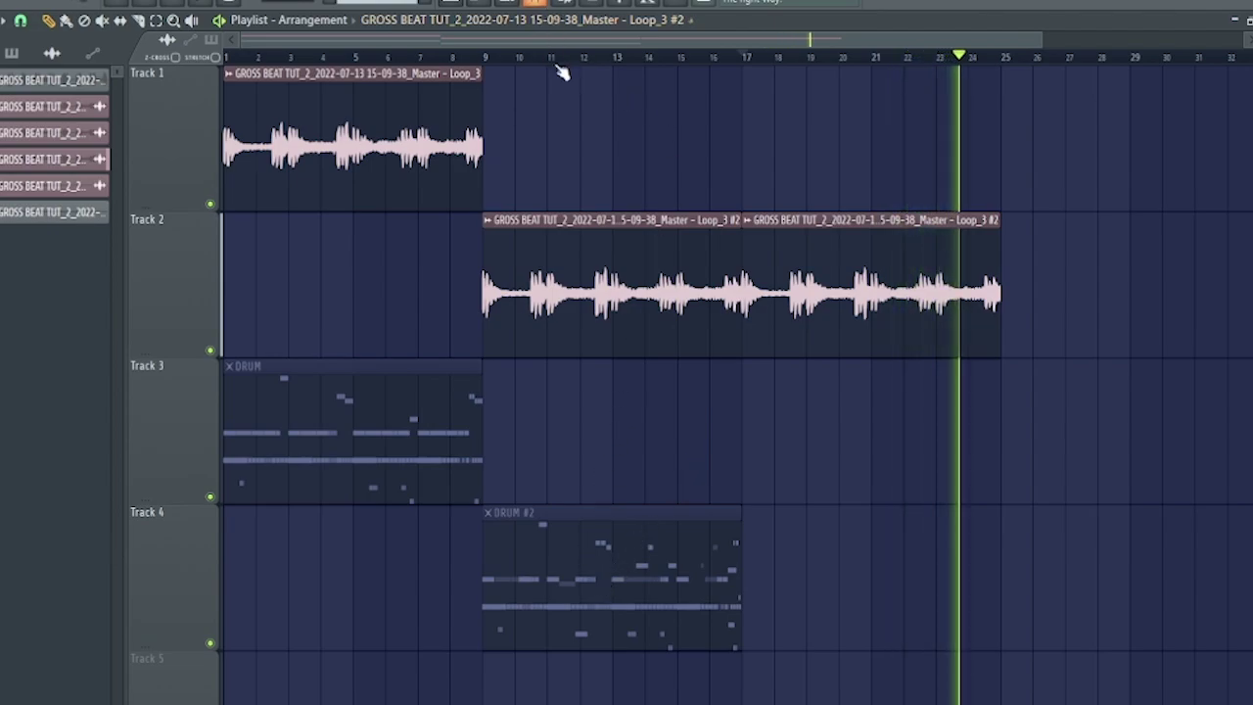
# Stop playback, duplicate the Track 4 DRUM #2 clip to start at bar 17, and unmute the copy
pyautogui.press('space')
pyautogui.press('e')
pyautogui.click(595, 627)
pyautogui.hotkey('ctrl', 'b')
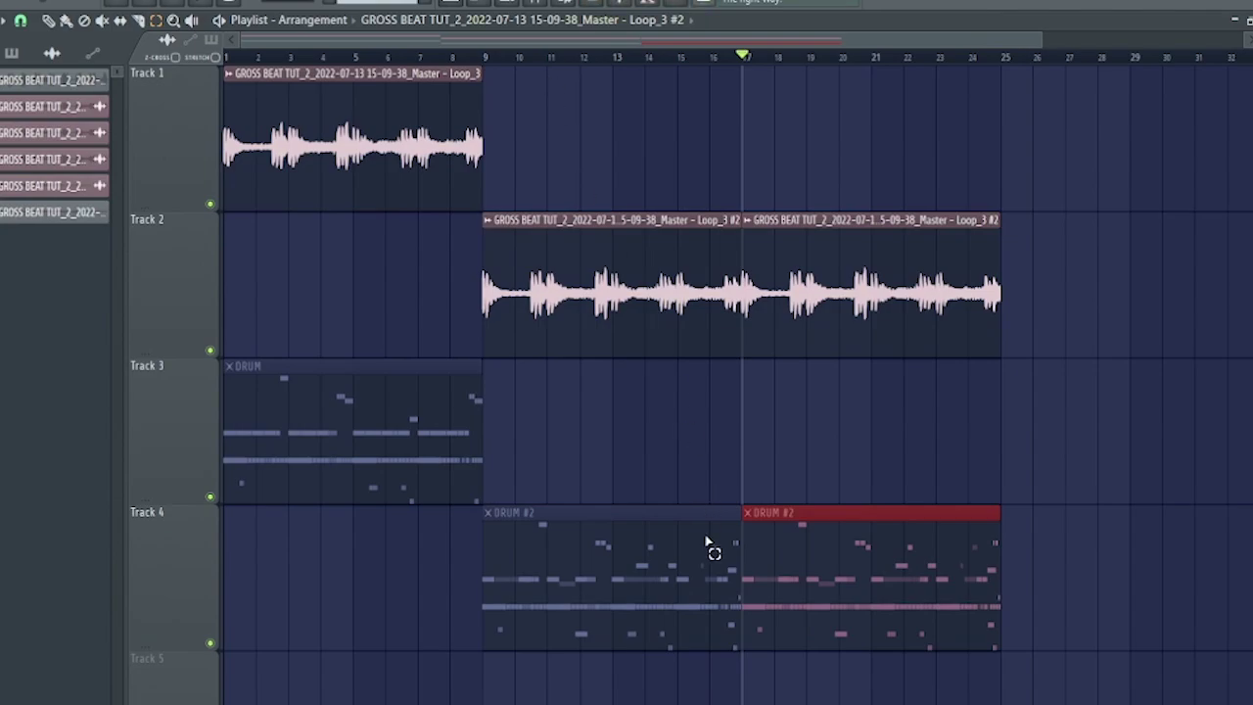
pyautogui.press('t')
pyautogui.click(807, 587)
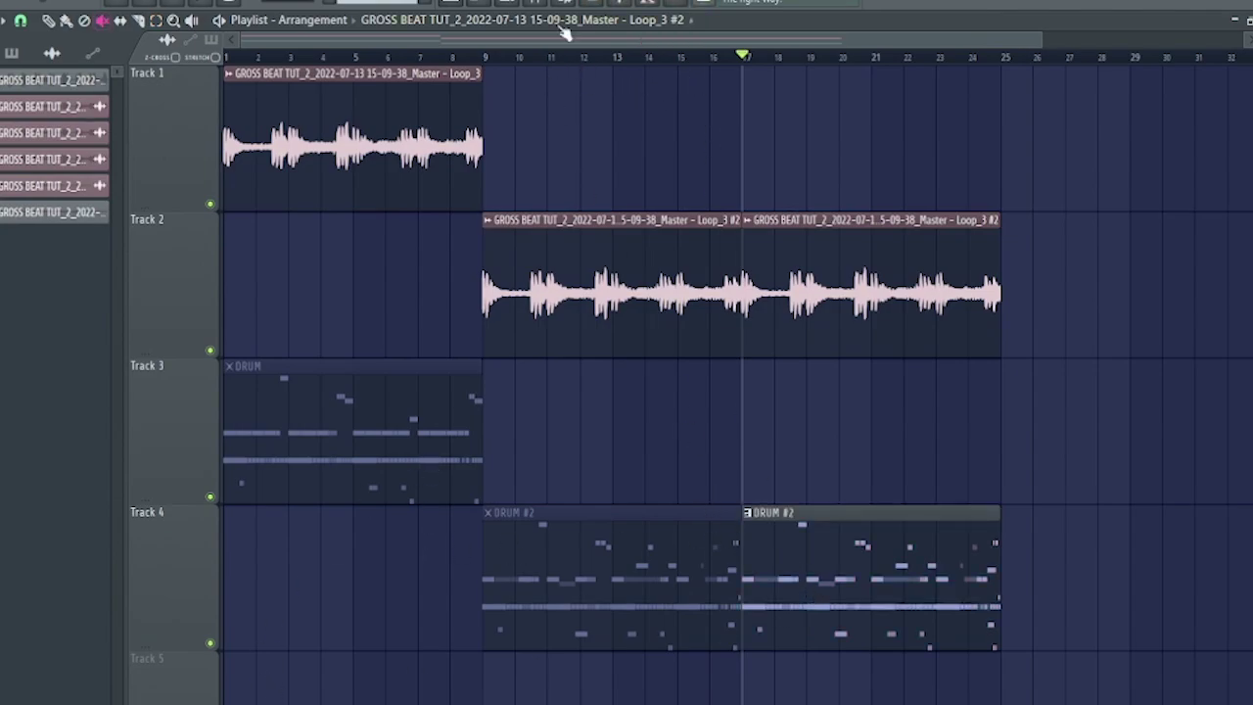
# Play the processed melody together with the drums and lower the MELODY FX BUS mixer level to -18.7 dB
pyautogui.click(536, 2)
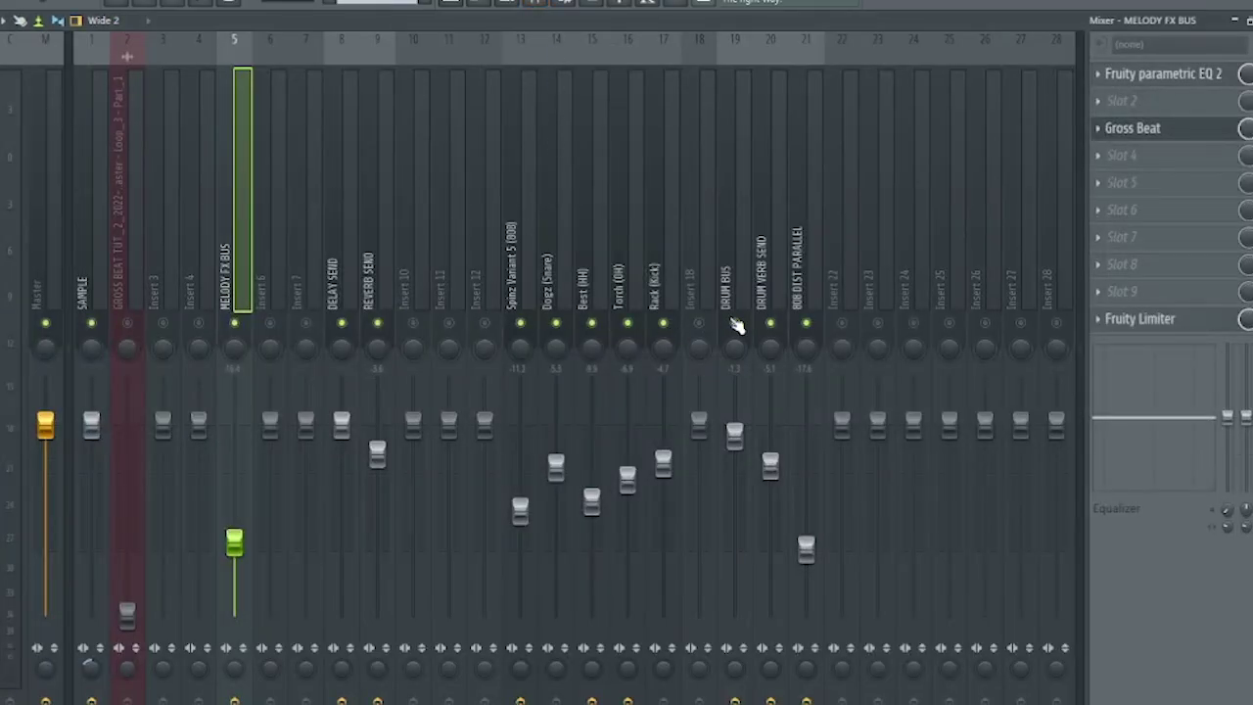
pyautogui.press('space')
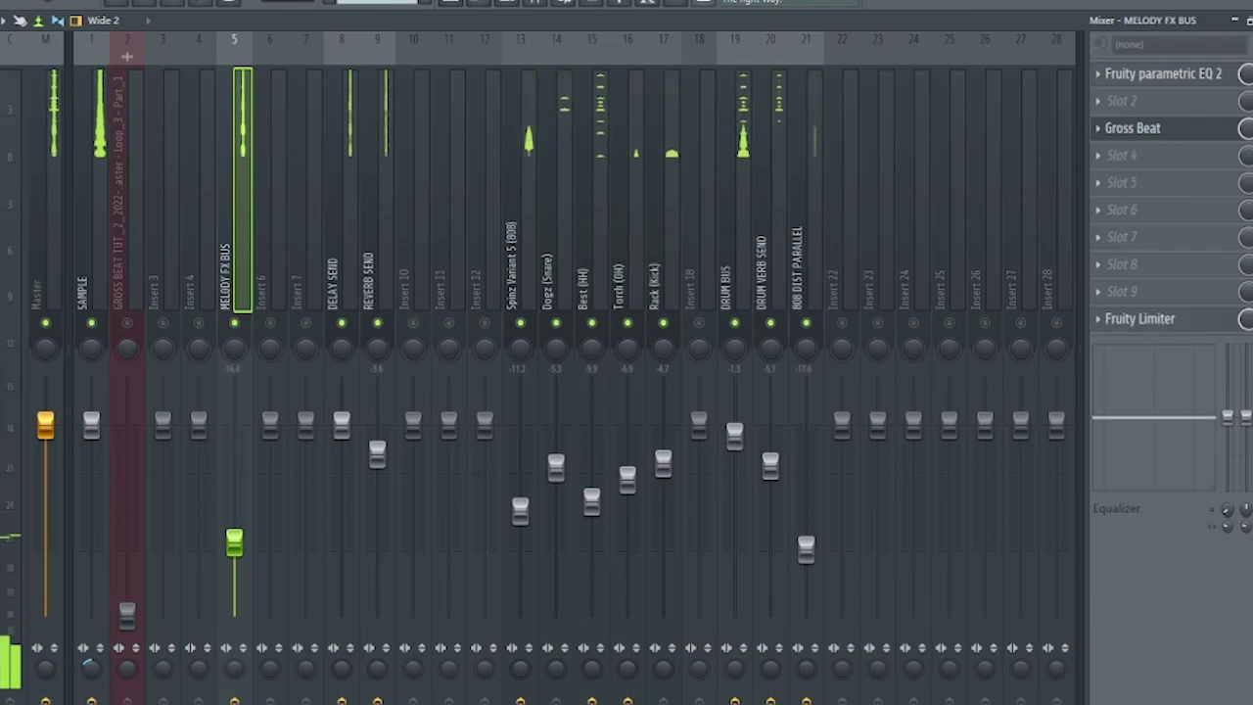
pyautogui.press('F5')
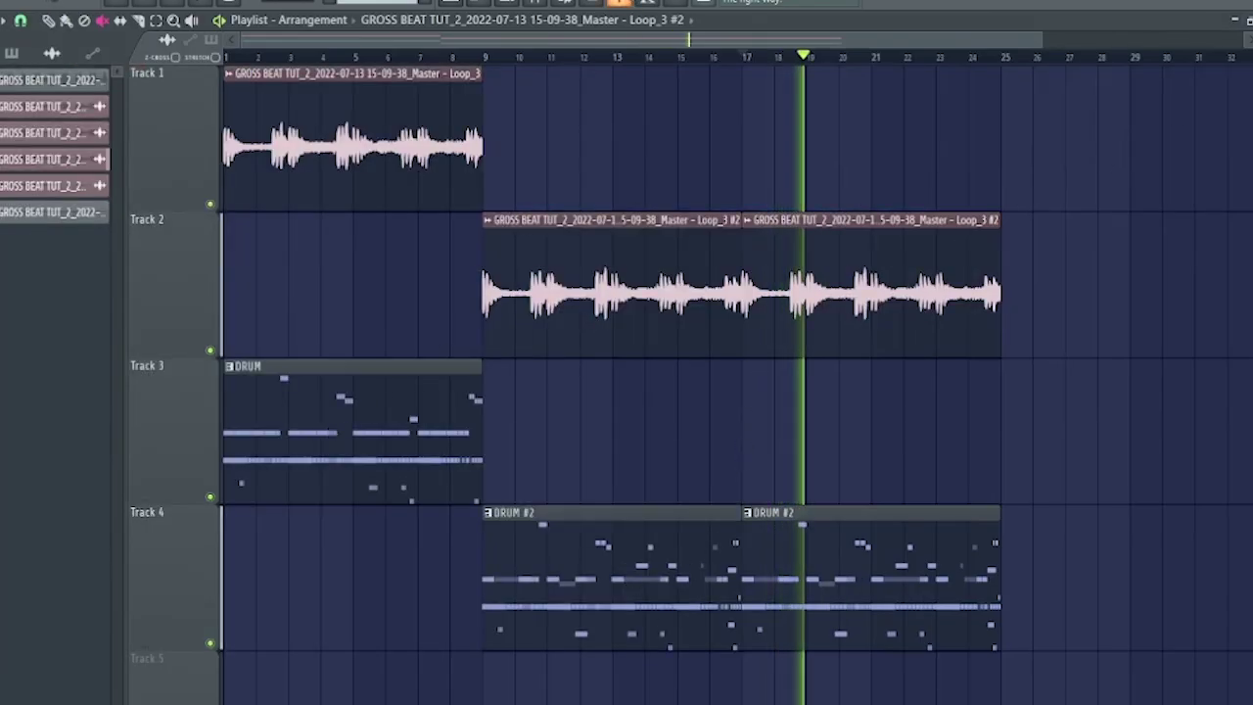
pyautogui.press('F9')
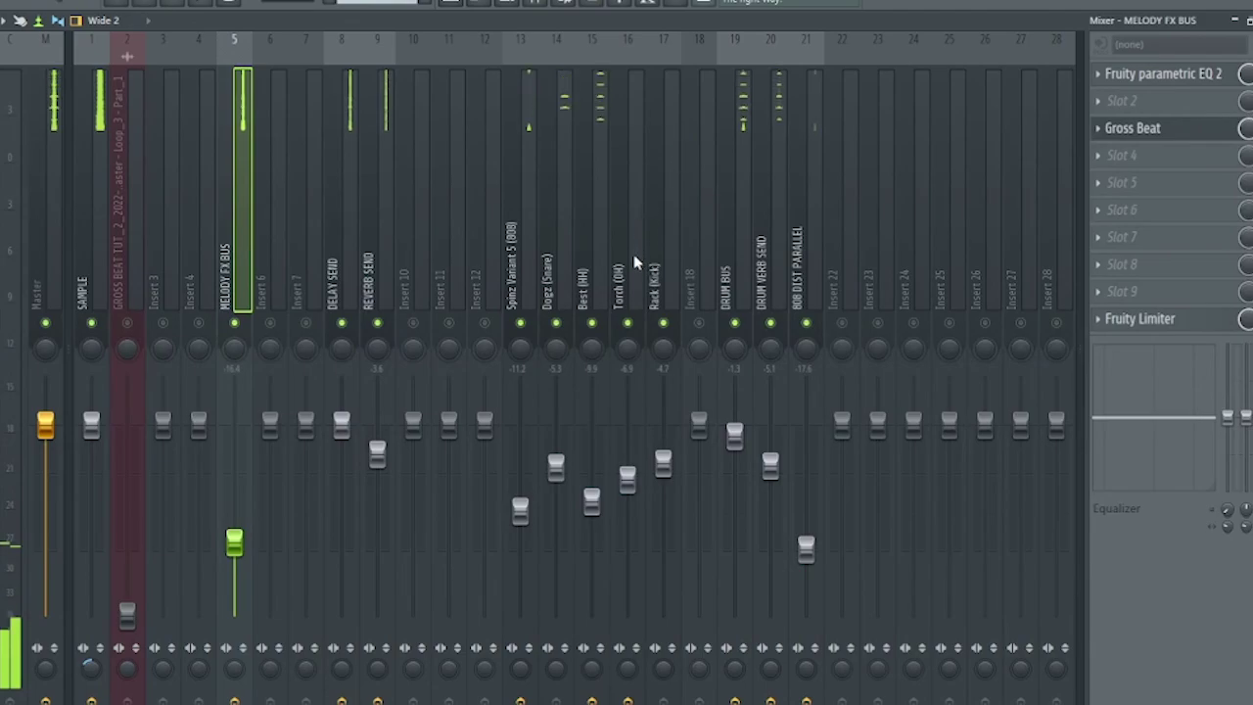
pyautogui.moveTo(235, 541); pyautogui.dragTo(235, 555)
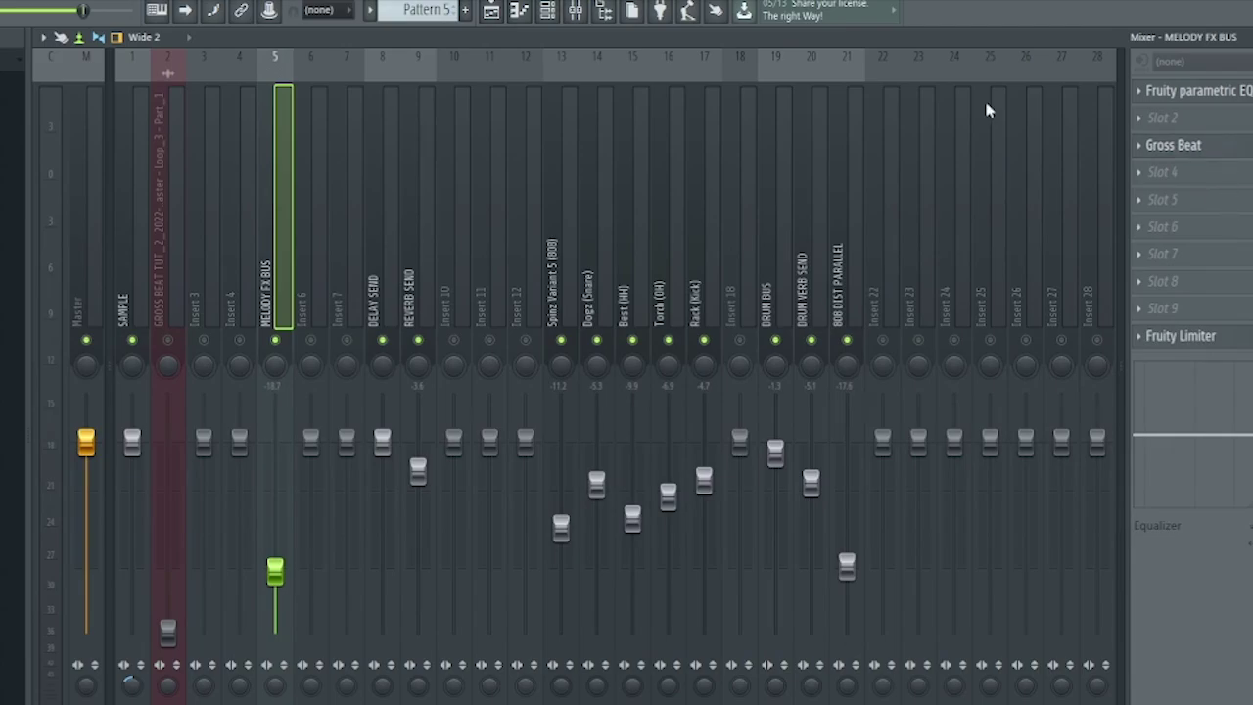
# Reopen Gross Beat on the MELODY FX BUS, advance through its presets to Pitch shifter, and close the plugin window
pyautogui.click(1222, 149)
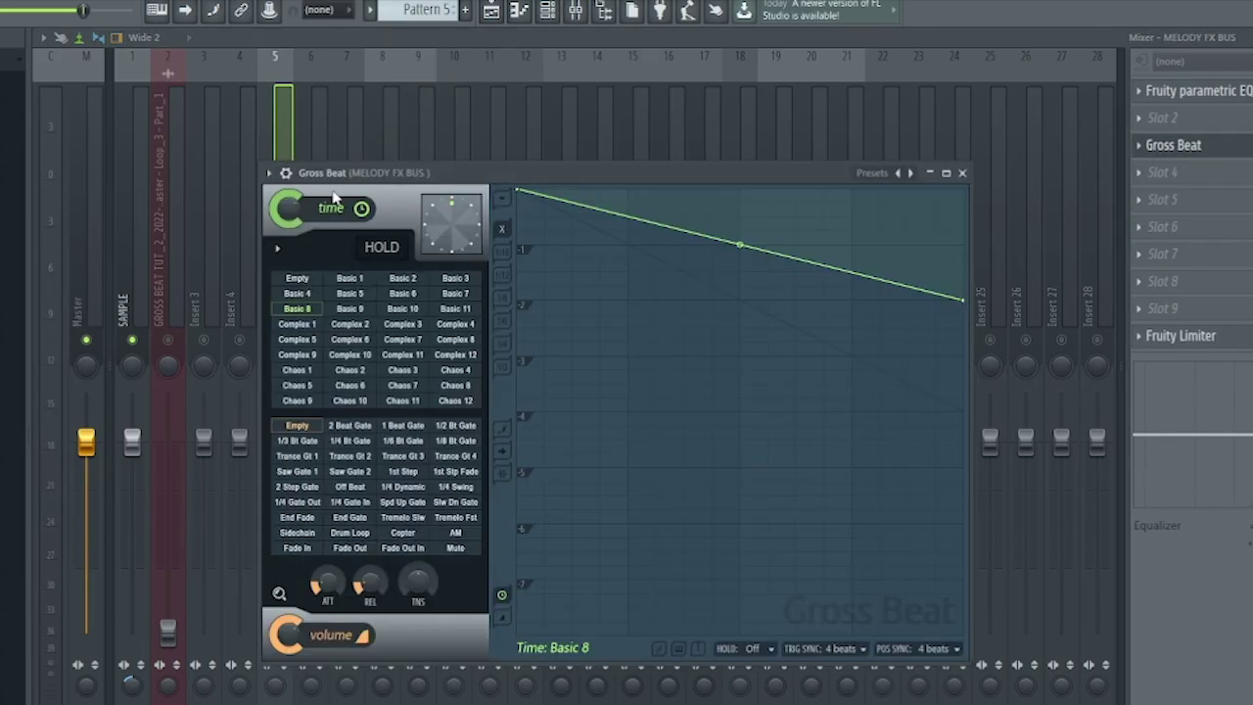
pyautogui.click(911, 174)
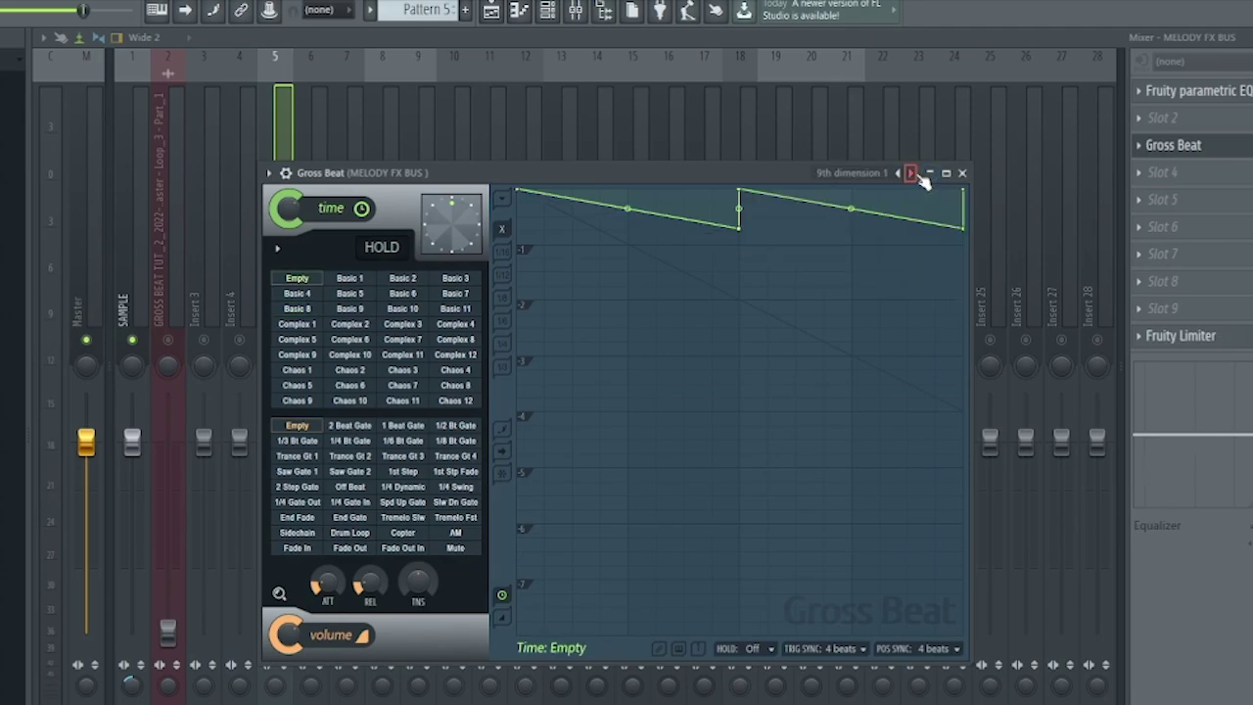
pyautogui.click(911, 173)
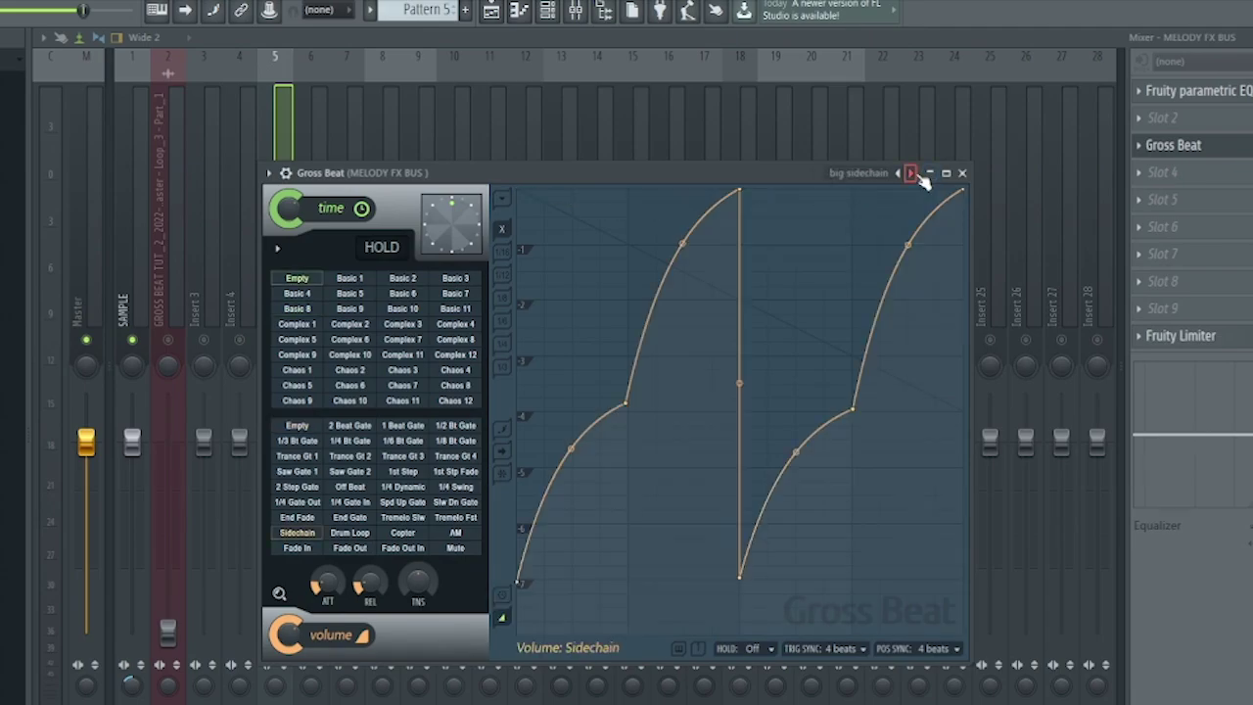
pyautogui.click(911, 173)
pyautogui.click(911, 173)
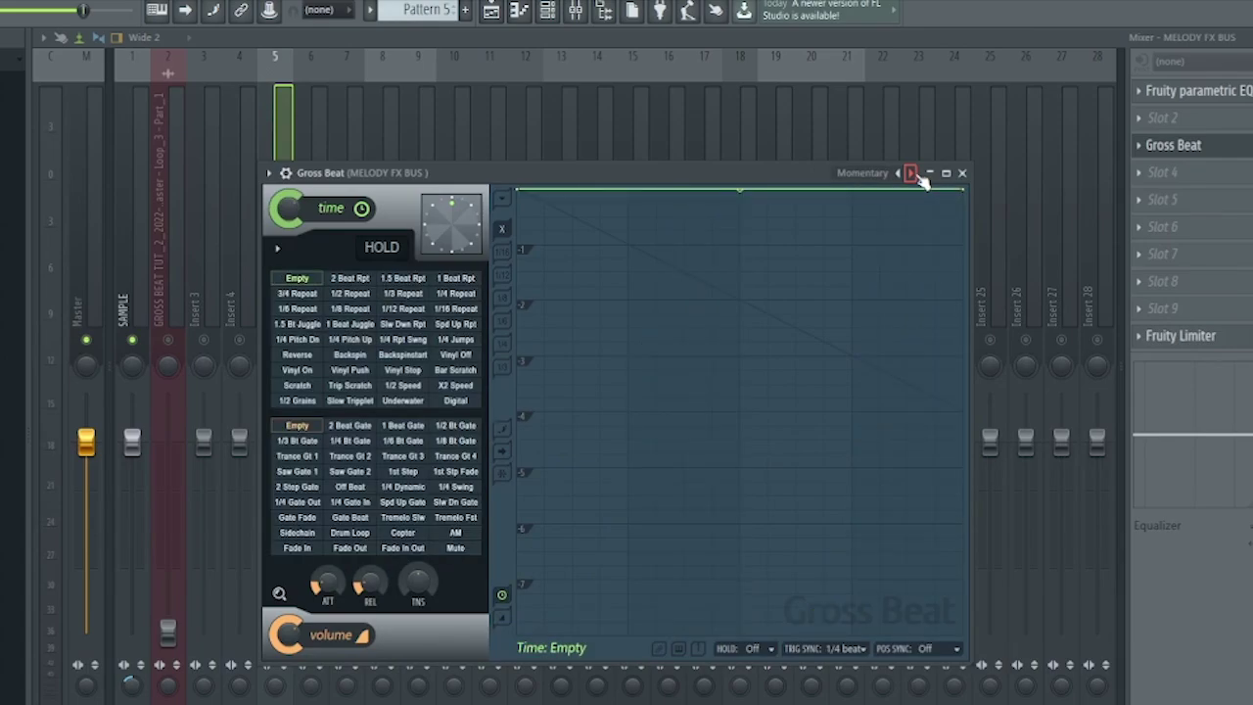
pyautogui.click(911, 173)
pyautogui.click(911, 173)
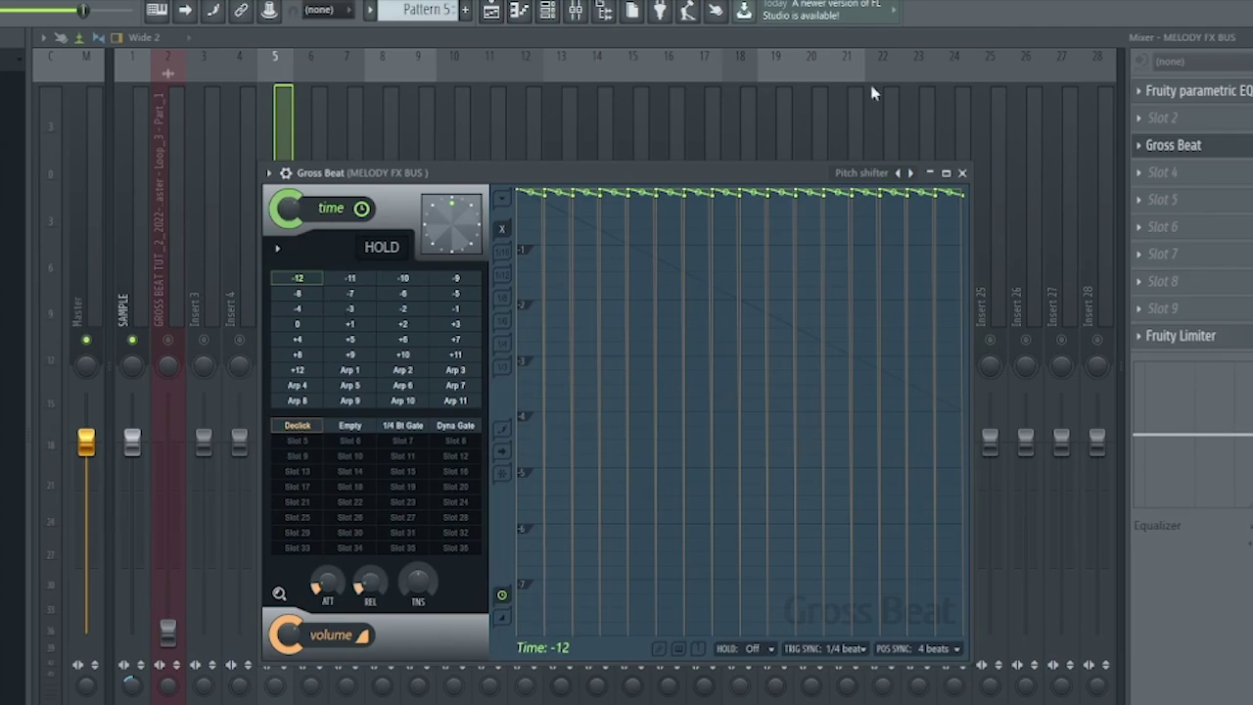
pyautogui.press('Escape')
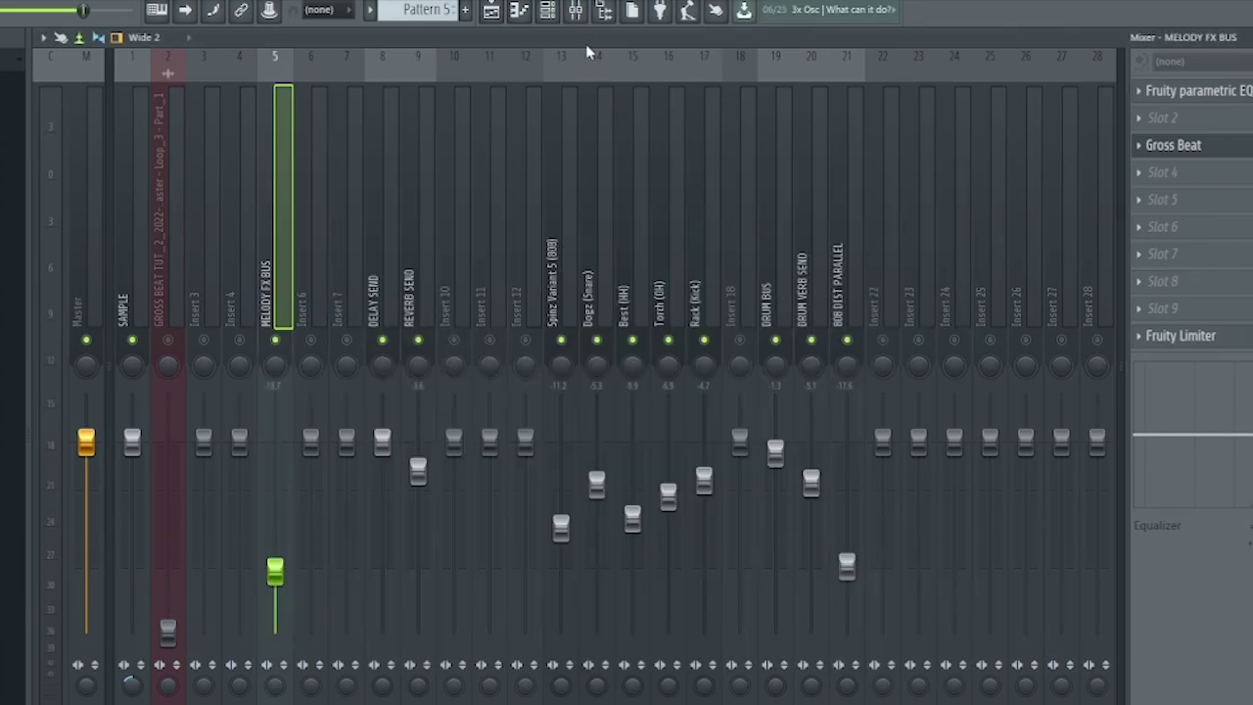
# Examine the pitch and time-stretching settings of the first melody sample in the channel rack, and return to the mixer
pyautogui.click(547, 10)
pyautogui.click(196, 179)
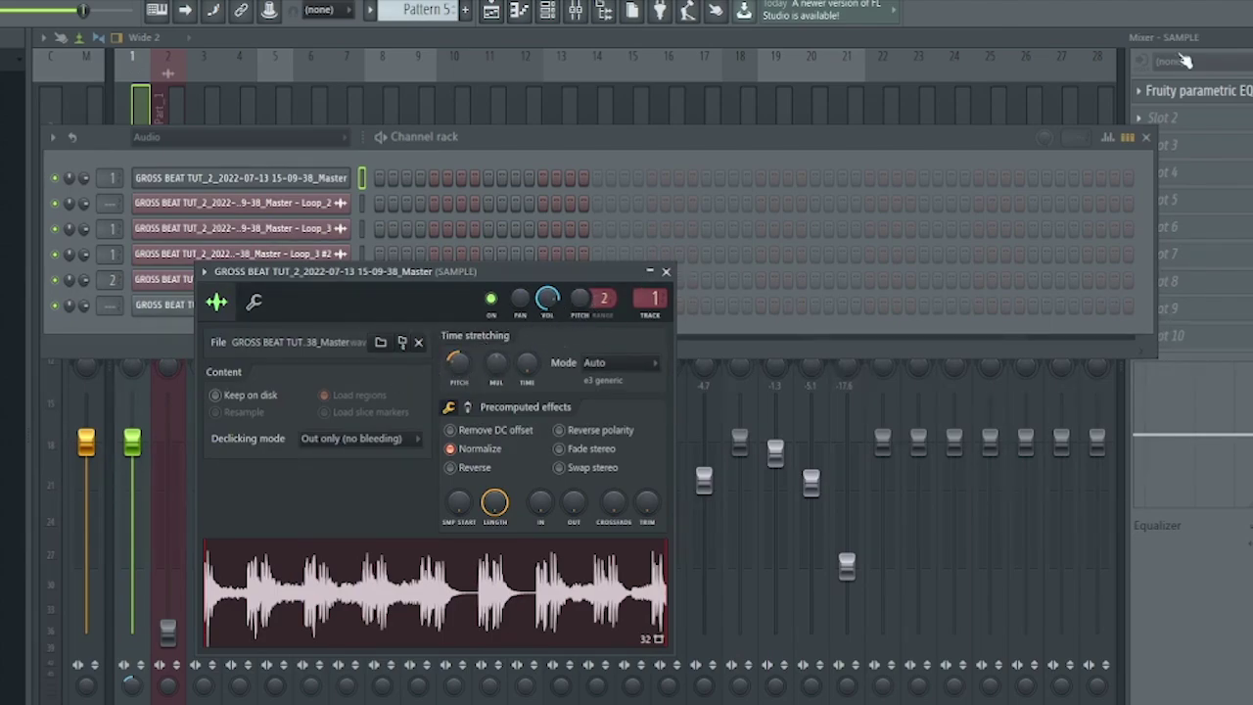
pyautogui.press('F9')
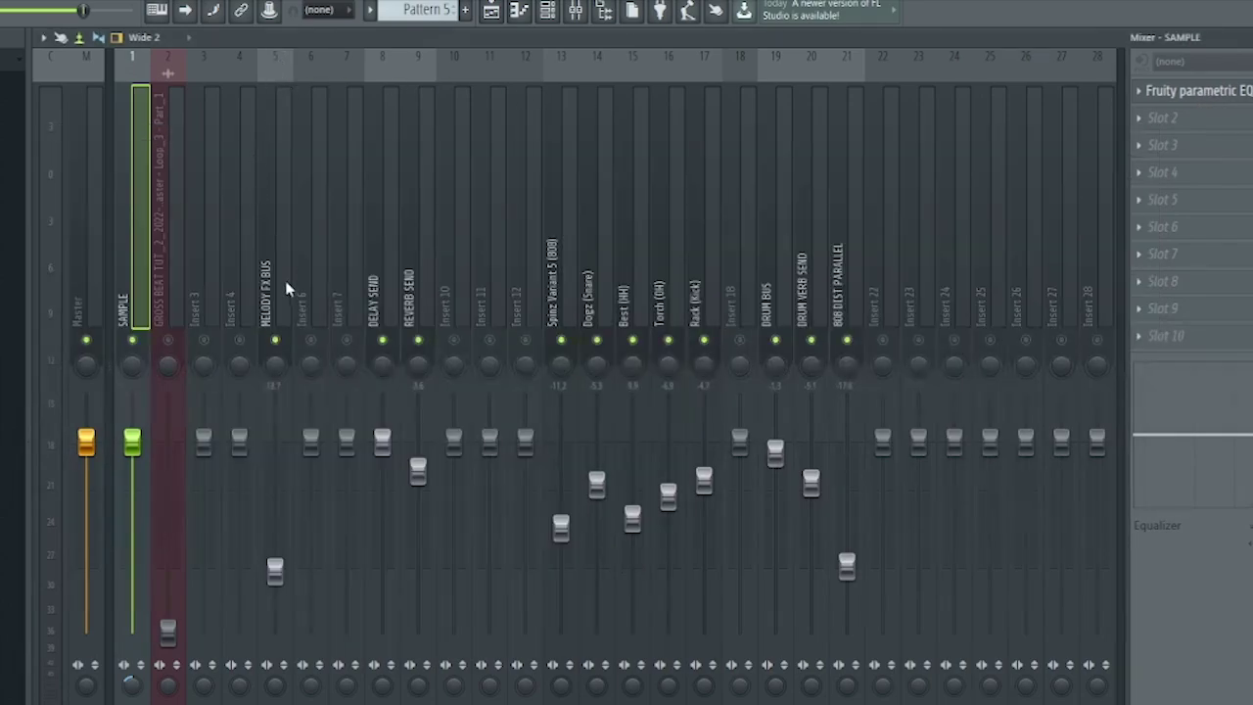
# Play the song from its start through Gross Beat on the MELODY FX BUS, auditioning the -12, +12 and +5 pitch shifts
pyautogui.click(285, 293)
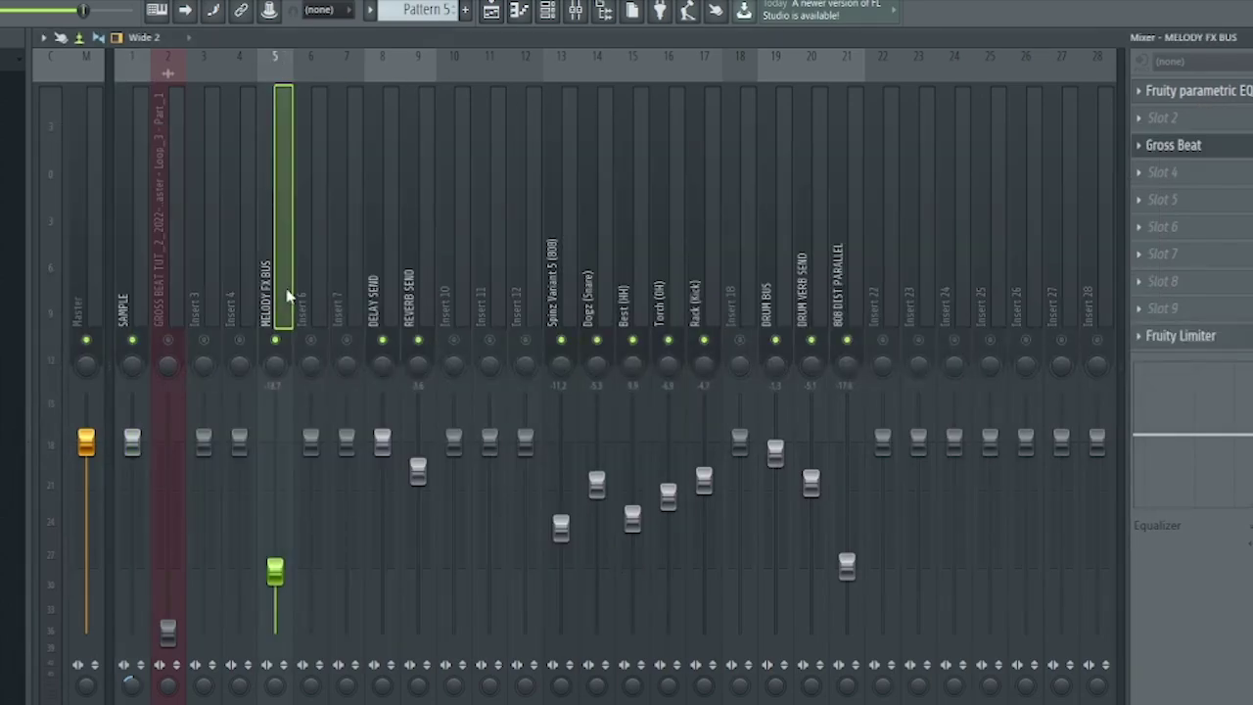
pyautogui.click(1230, 149)
pyautogui.press('space')
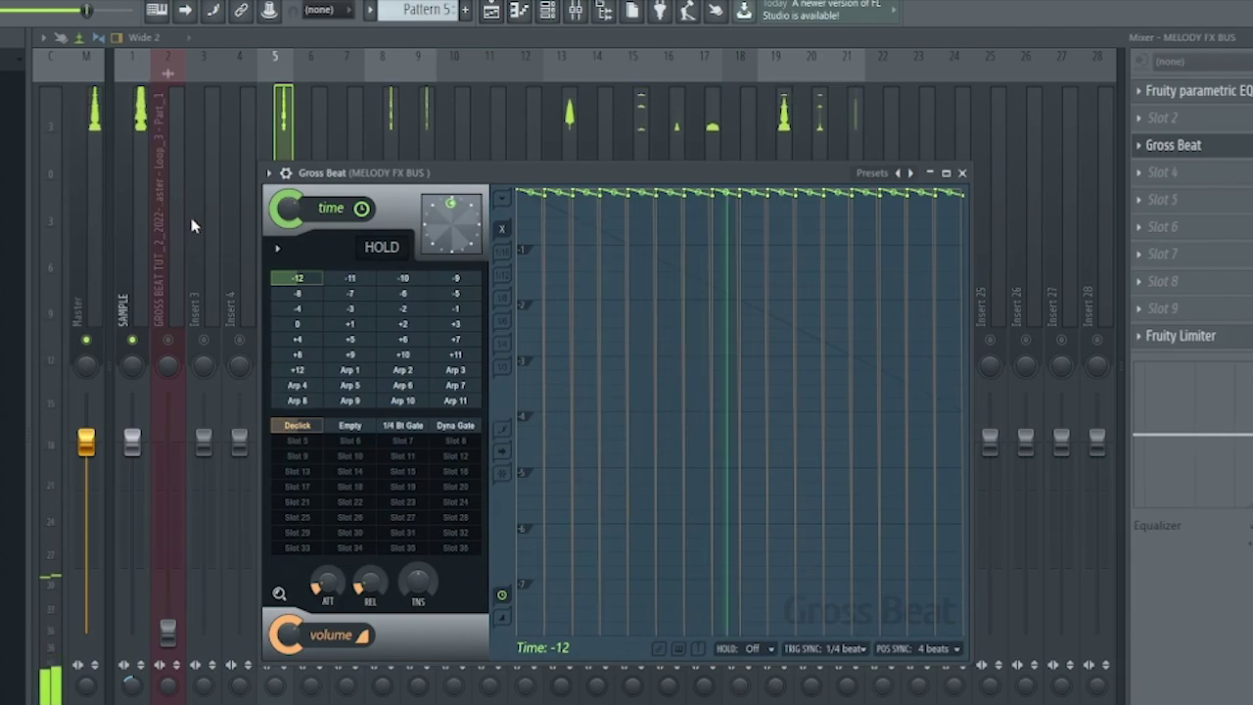
pyautogui.moveTo(86, 9); pyautogui.dragTo(2, 14)
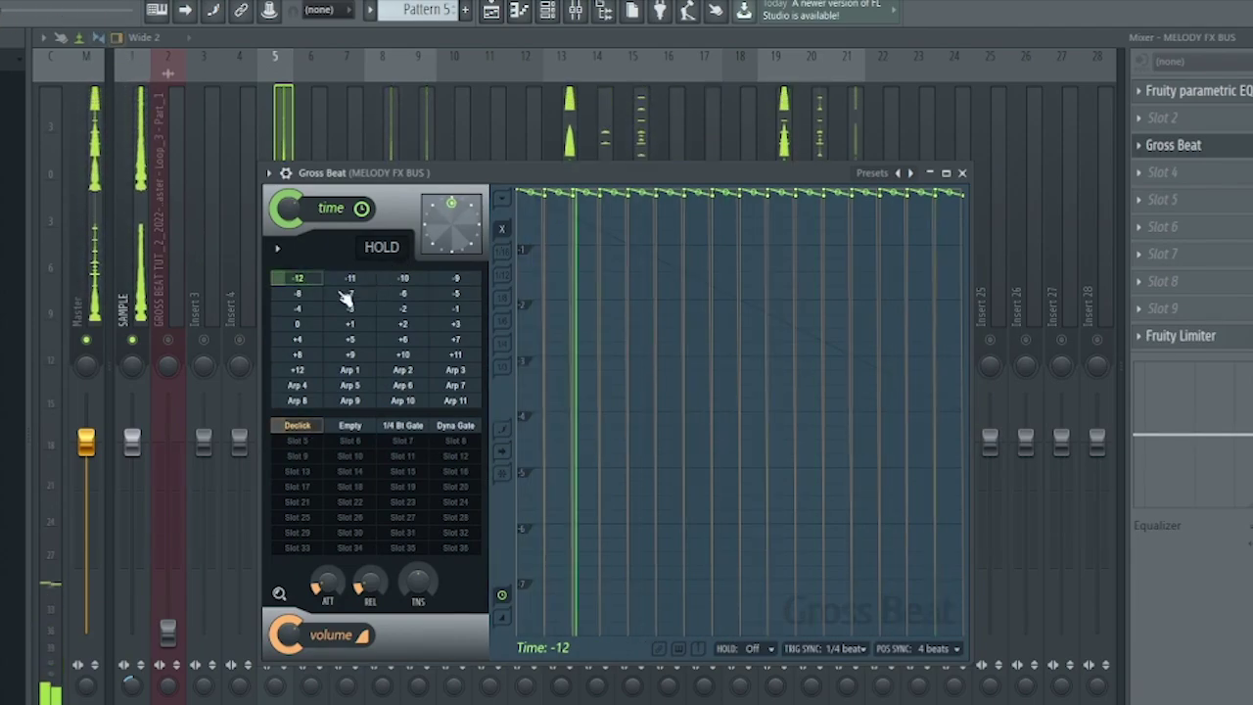
pyautogui.click(306, 373)
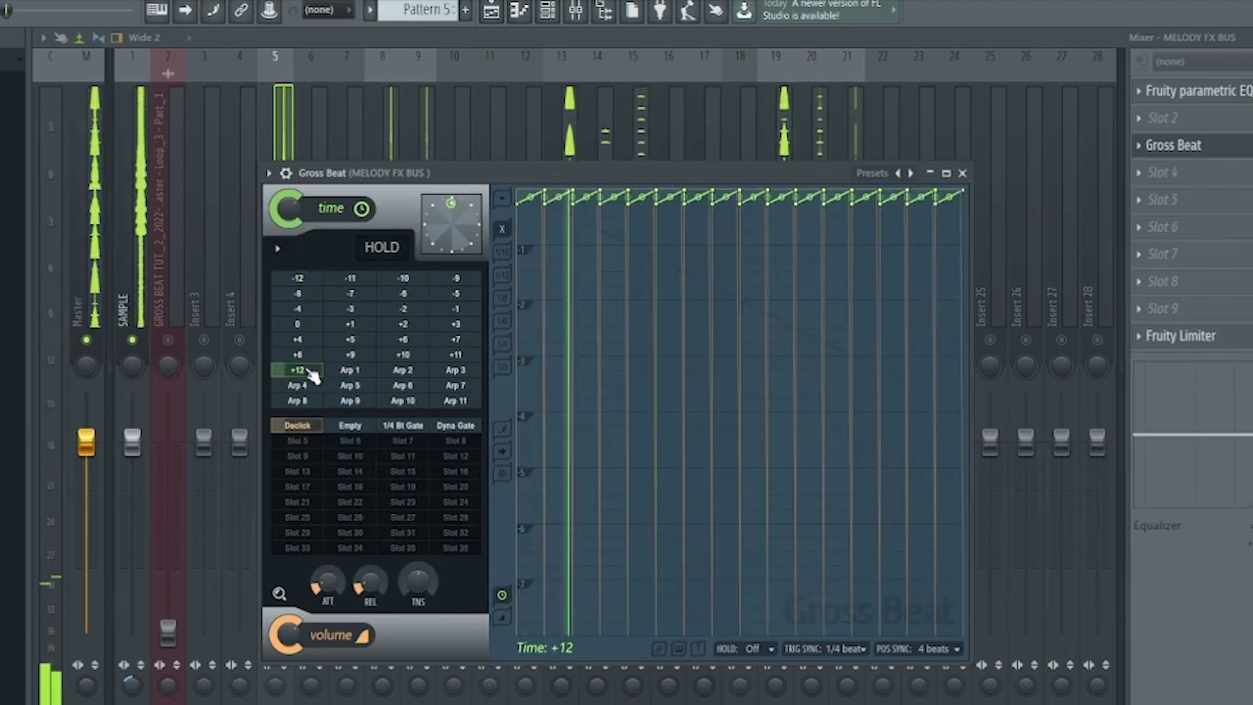
pyautogui.click(358, 342)
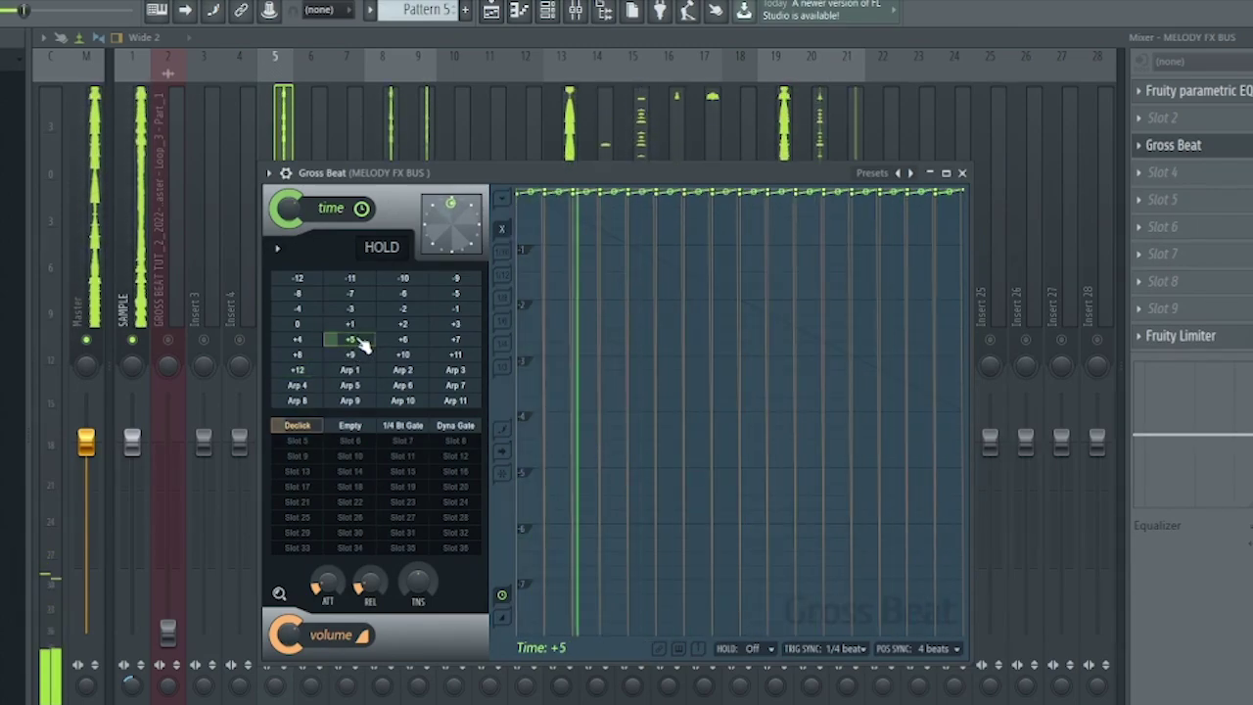
# Check the parametric EQ curve on the DRUM BUS, close it, and reopen Gross Beat on the MELODY FX BUS
pyautogui.click(779, 132)
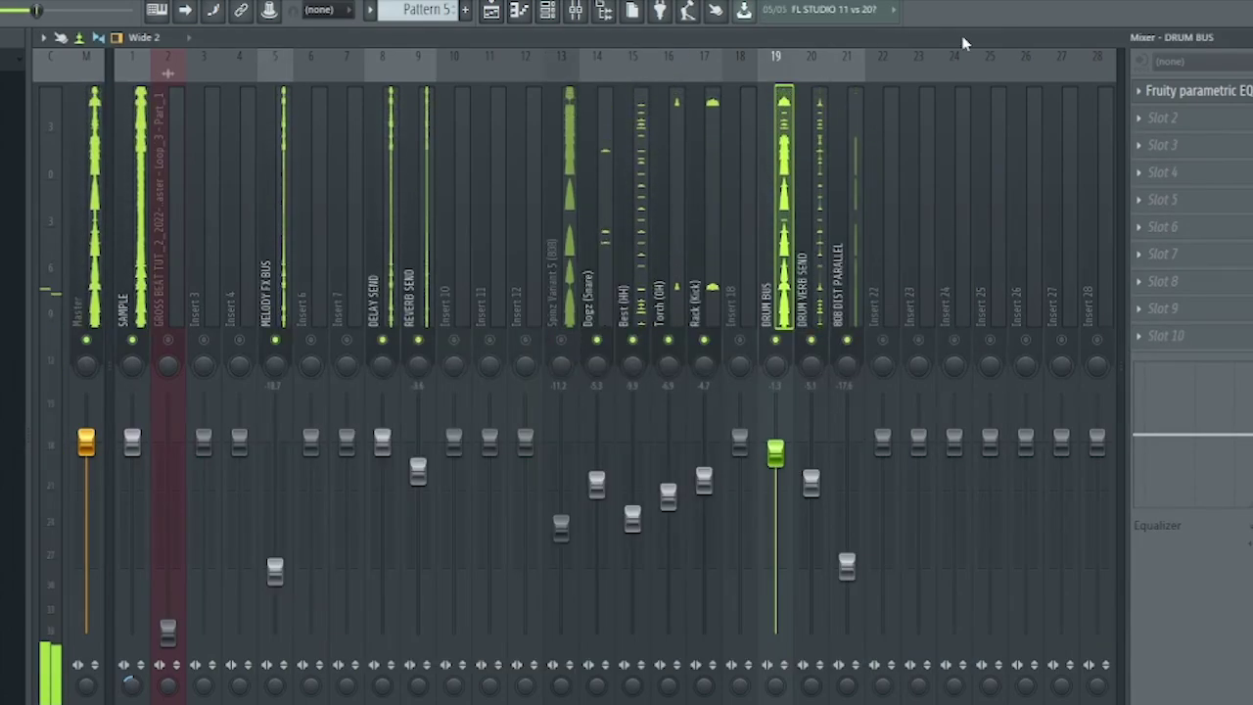
pyautogui.click(1184, 90)
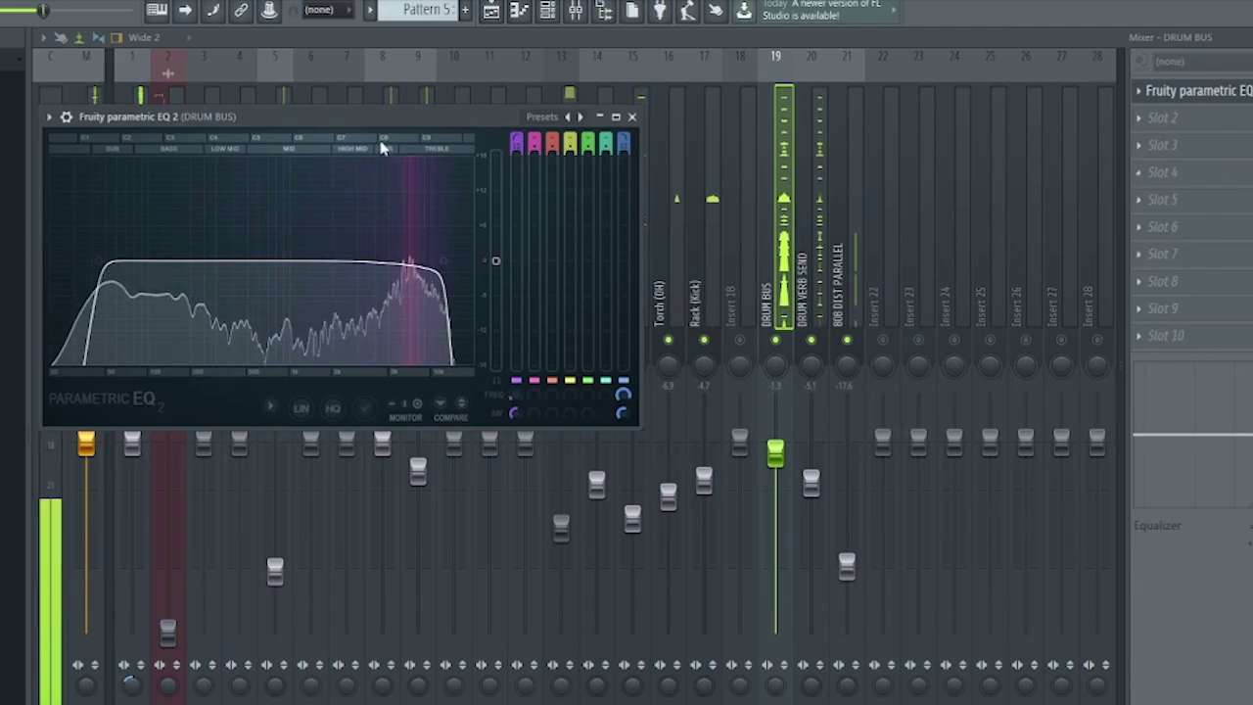
pyautogui.press('Escape')
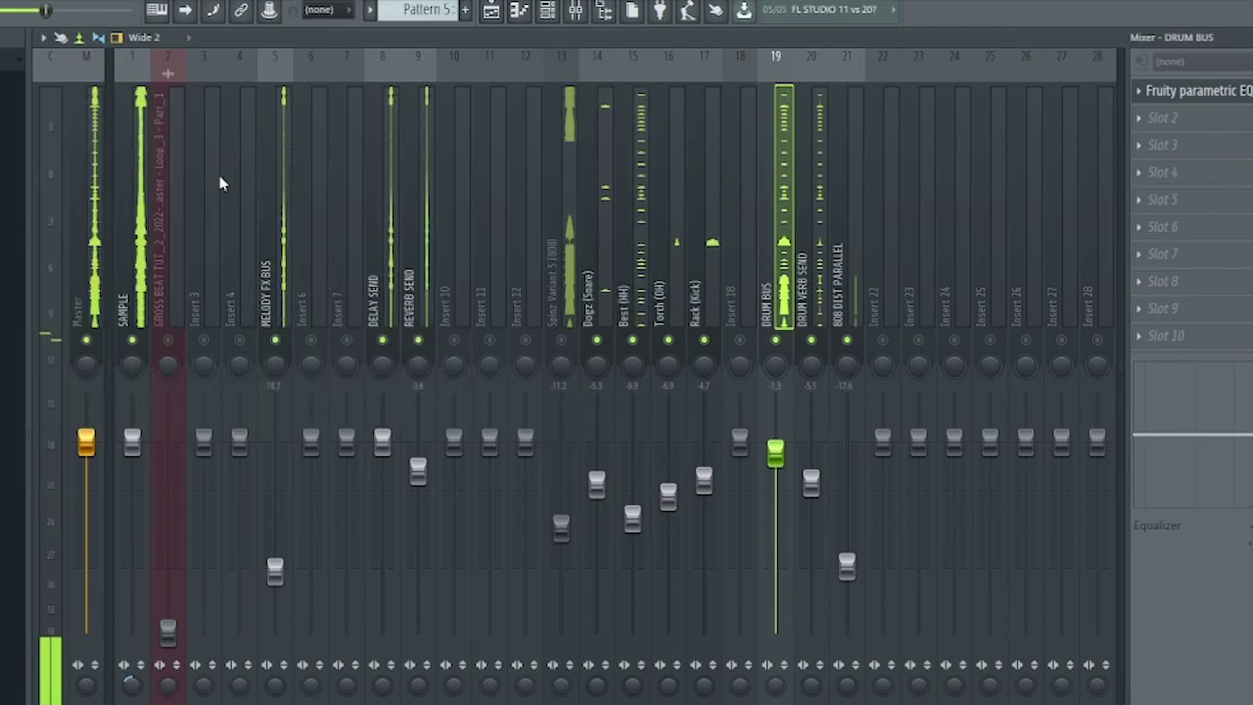
pyautogui.click(282, 318)
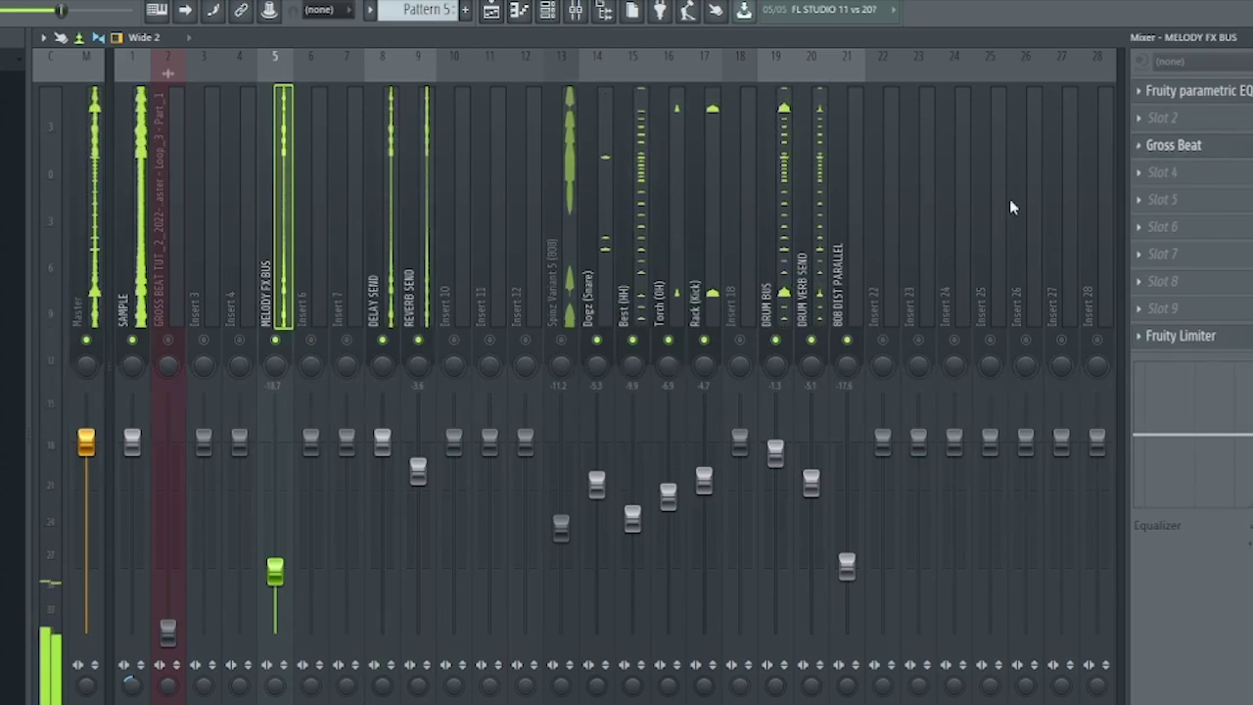
pyautogui.click(1217, 145)
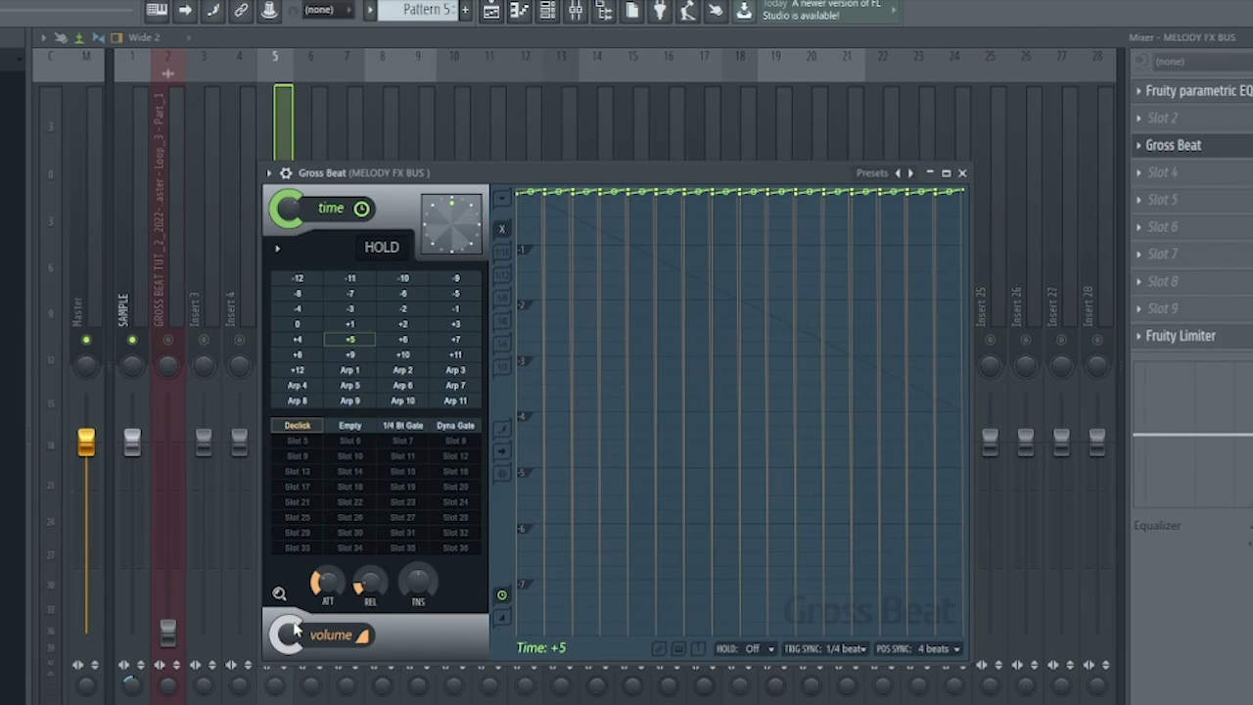
# Audition Gross Beat's Arp 5 time effect on the melody during playback and stop the song
pyautogui.press('space')
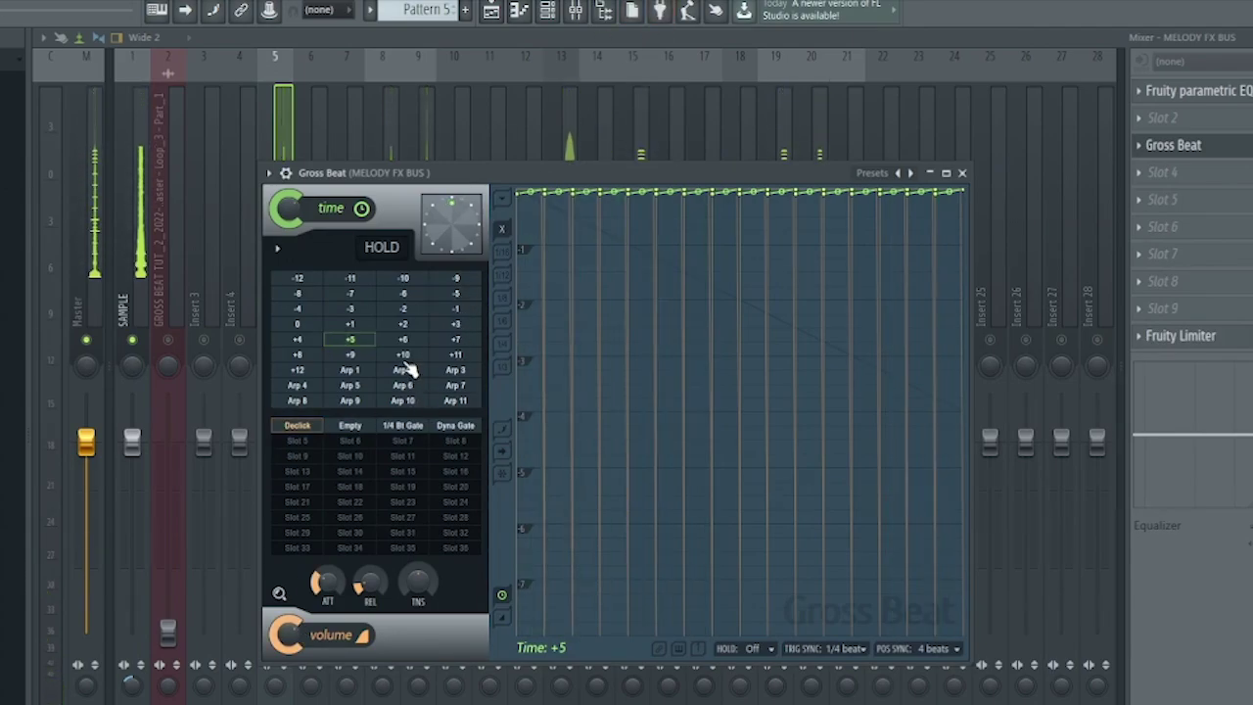
pyautogui.click(360, 388)
pyautogui.press('space')
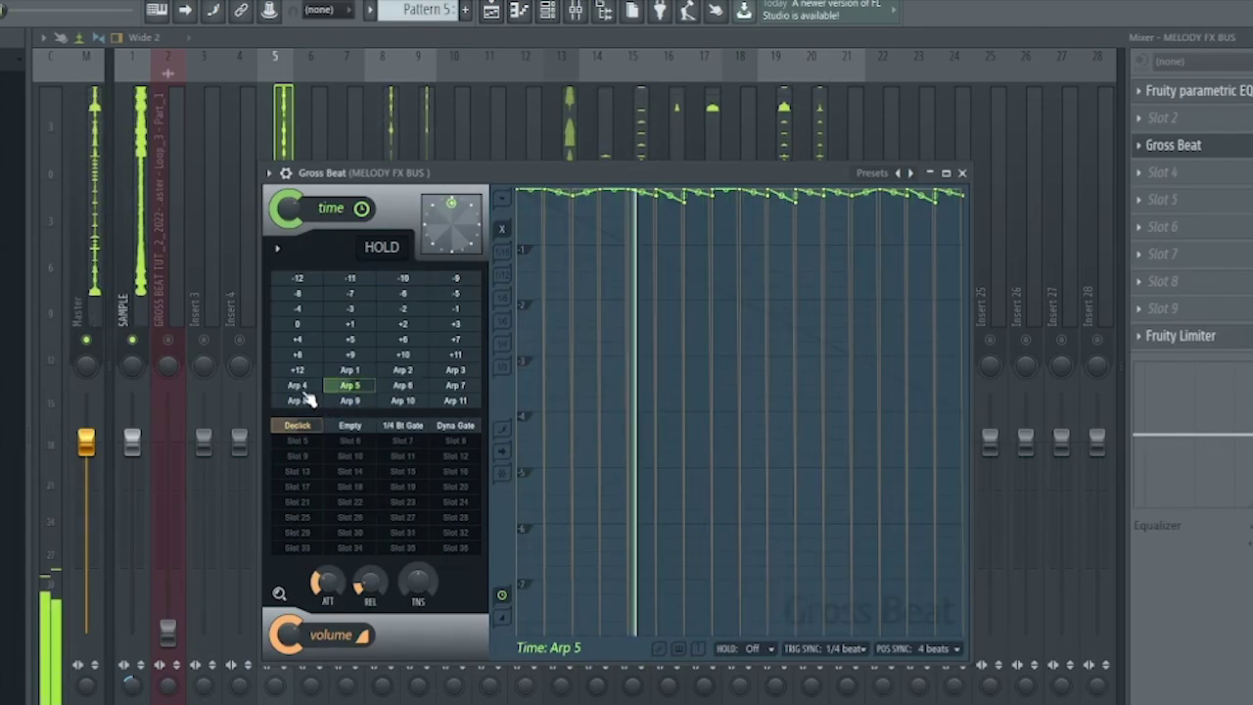
pyautogui.press('space')
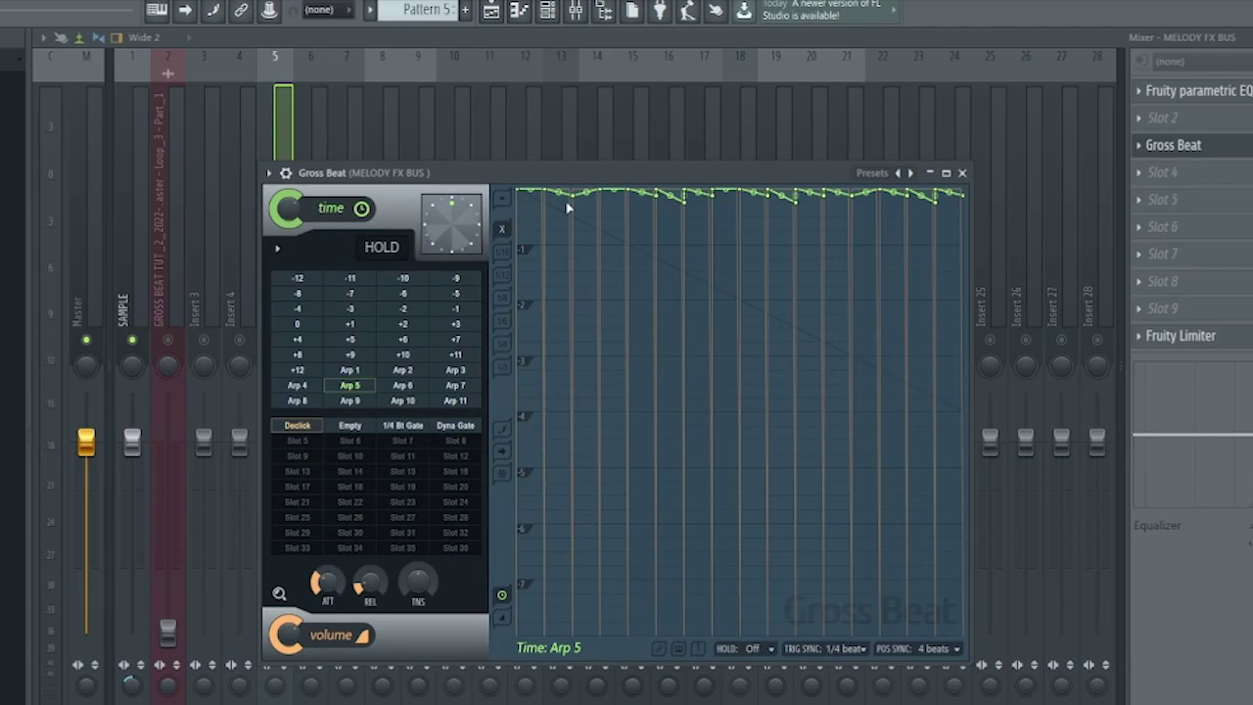
# Load Gross Beat's Patterns preset, reposition the plugin window, and play the song with the empty time effect
pyautogui.click(900, 173)
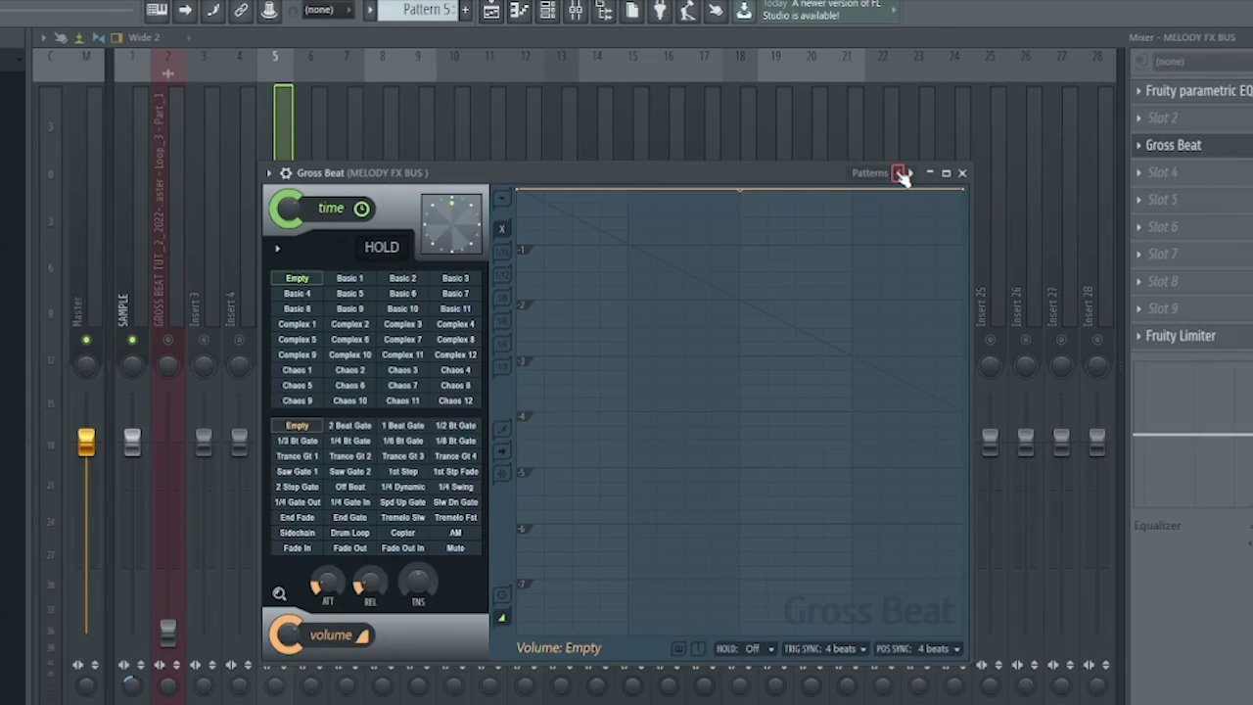
pyautogui.moveTo(421, 176)
pyautogui.mouseDown()
pyautogui.moveTo(853, 176)
pyautogui.moveTo(698, 259)
pyautogui.moveTo(481, 174)
pyautogui.moveTo(401, 171)
pyautogui.mouseUp()
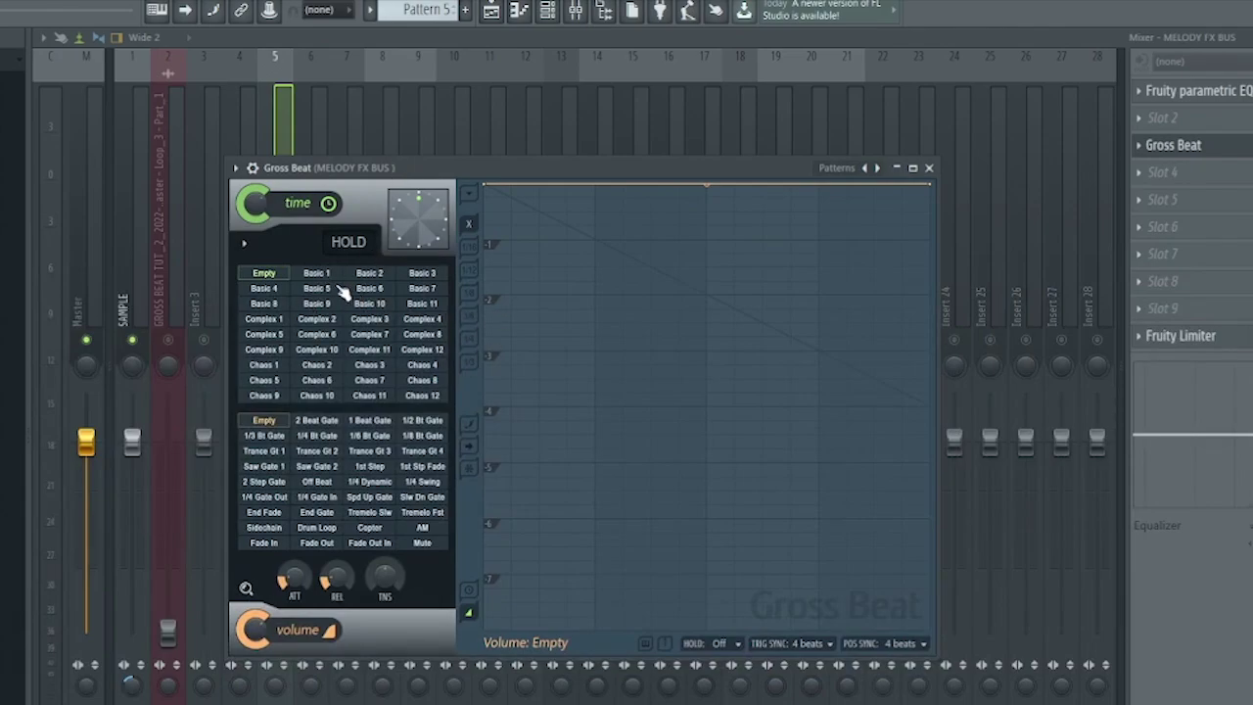
pyautogui.press('space')
pyautogui.press('space')
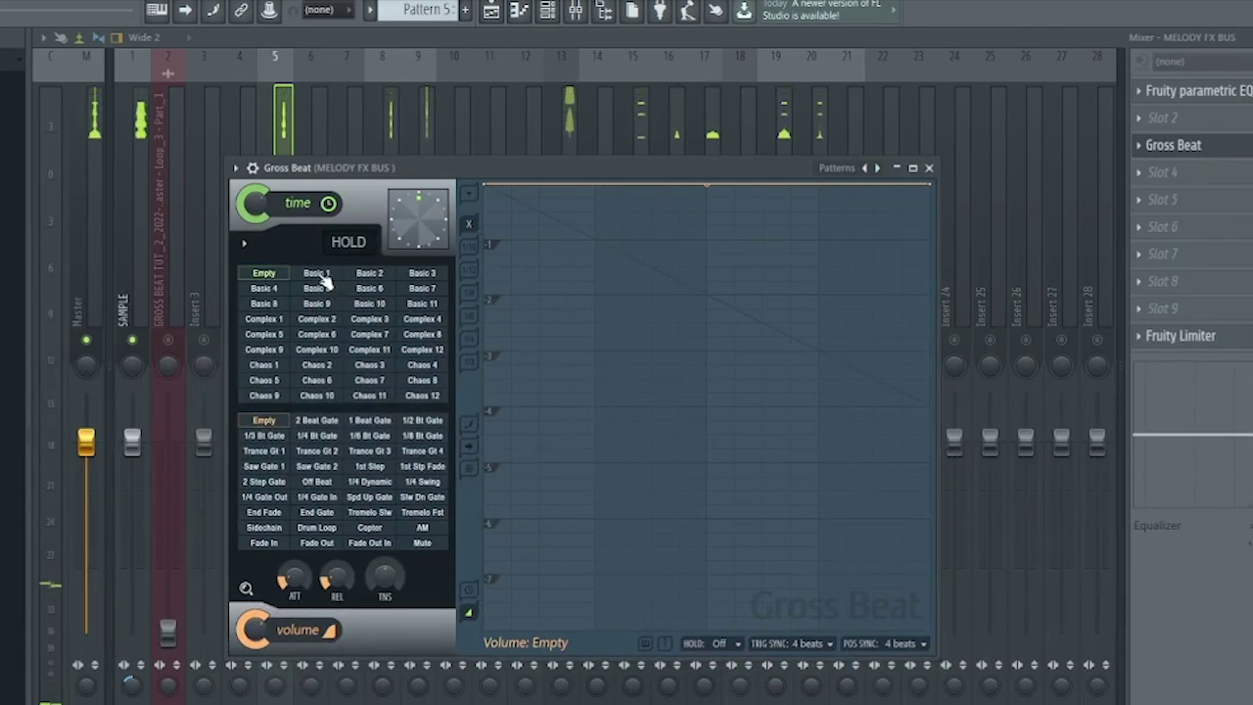
# Audition the Basic 1 and Basic 6 time effects of Gross Beat's Patterns preset on the melody, toggling the song's playback
pyautogui.click(317, 274)
pyautogui.press('space')
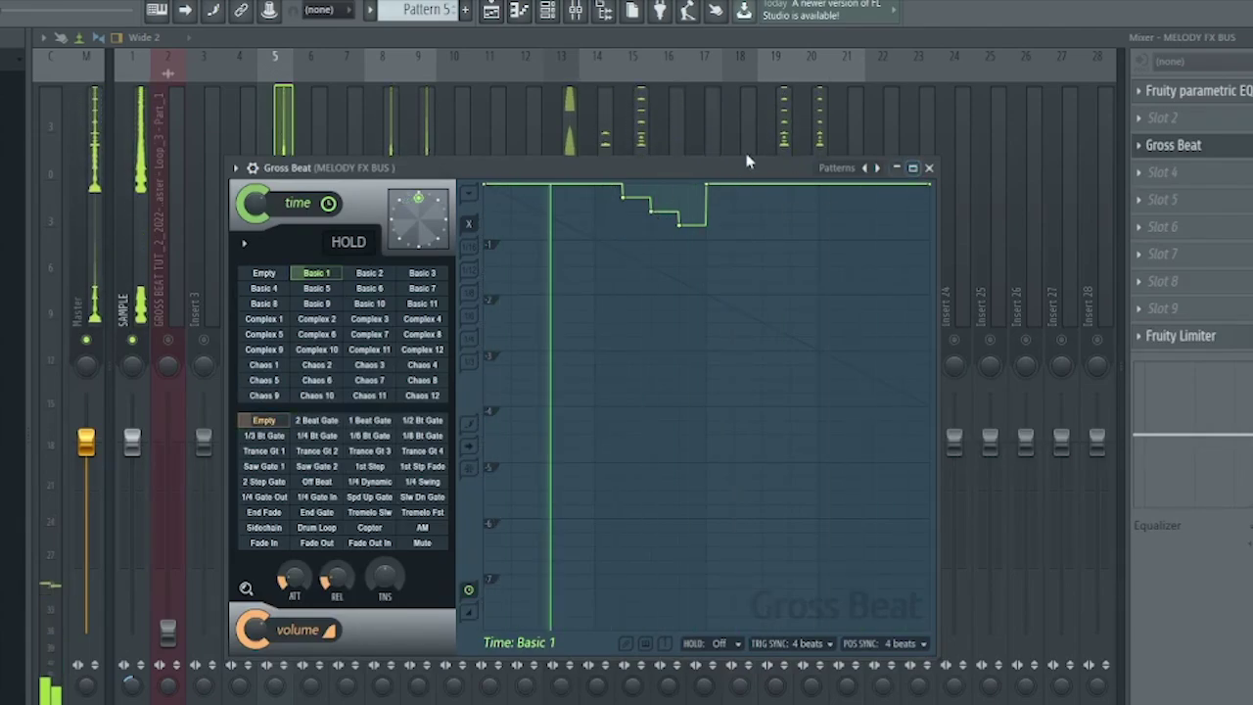
pyautogui.click(368, 286)
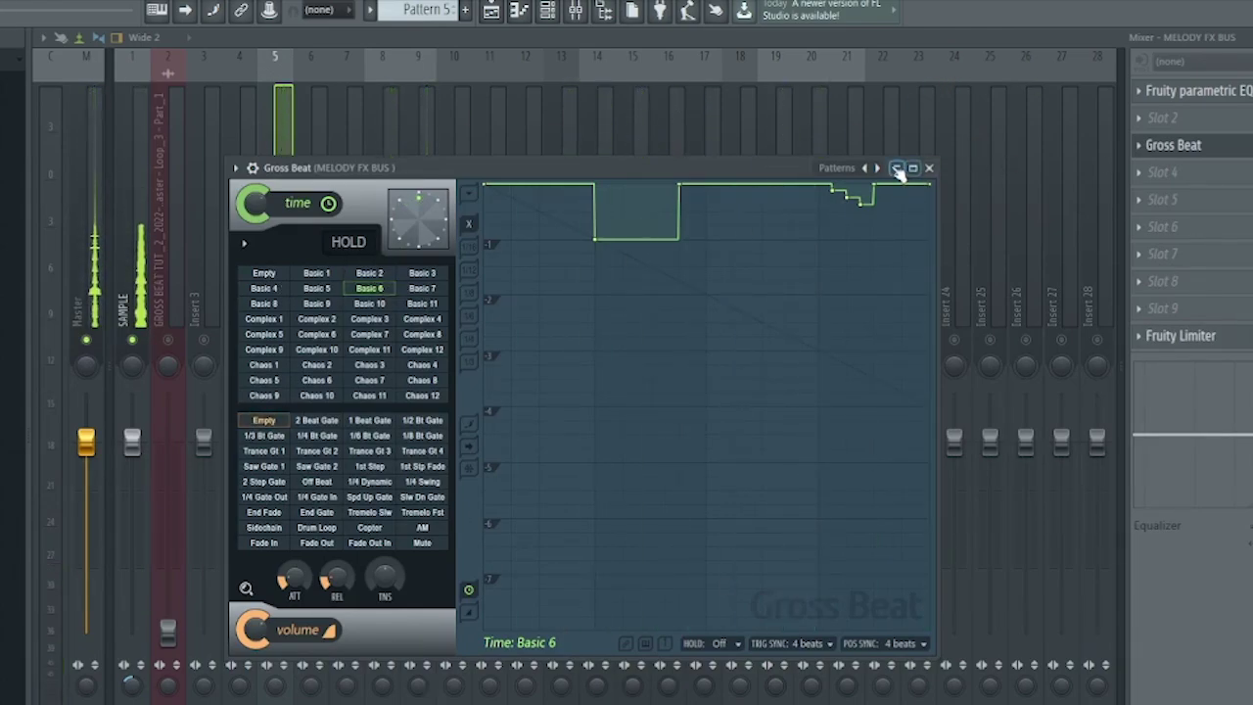
# Browse Gross Beat's factory presets through Pitch shifter, Stutter, 9th dimension 1 and Flanging, and load Momentary
pyautogui.click(886, 169)
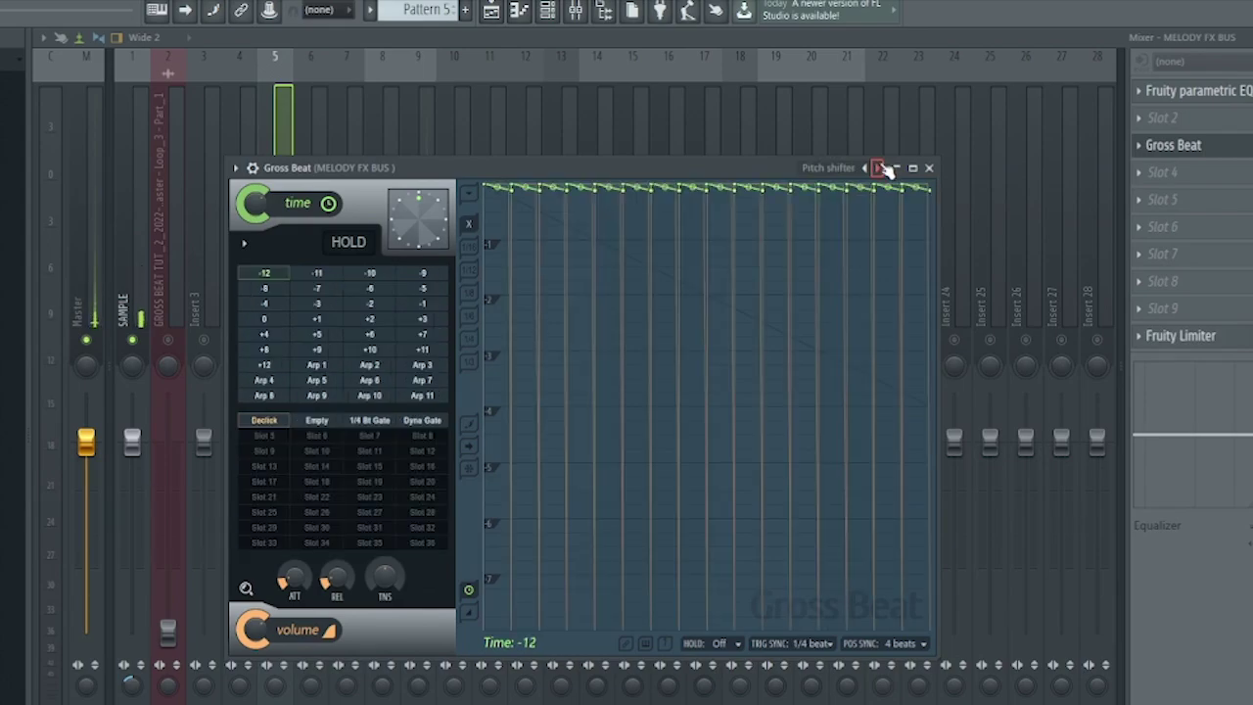
pyautogui.click(886, 169)
pyautogui.click(886, 170)
pyautogui.click(886, 170)
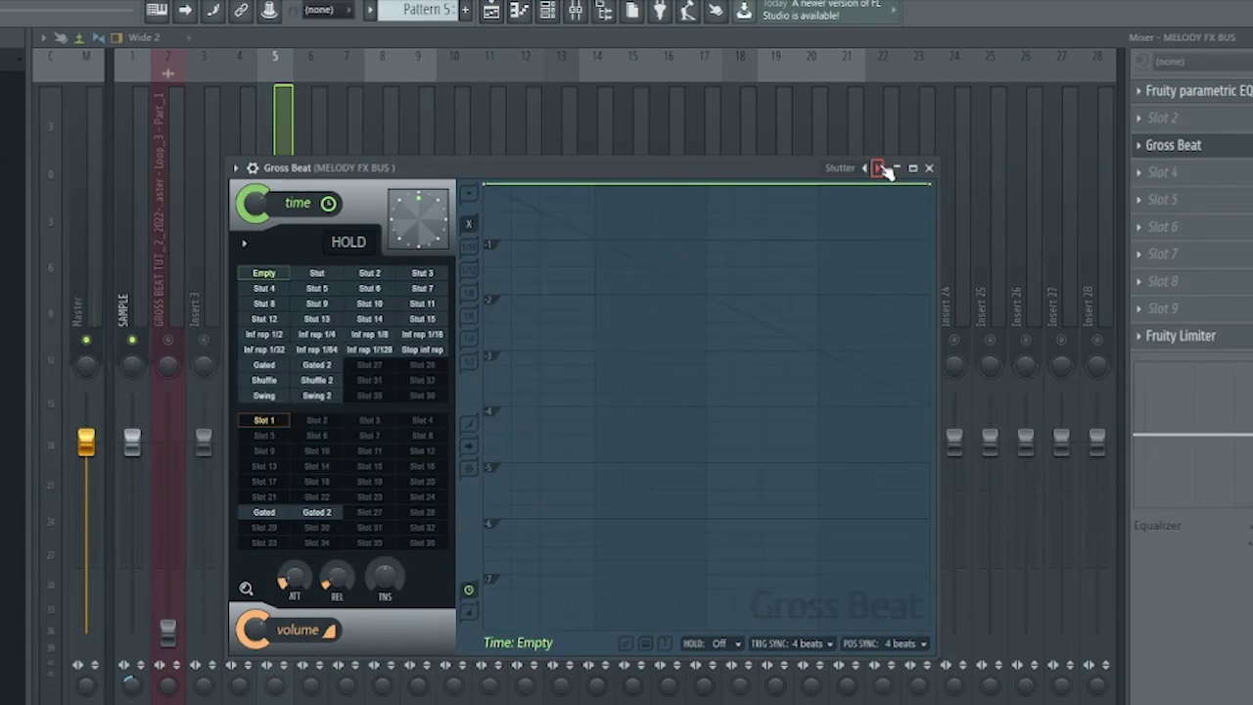
pyautogui.click(886, 169)
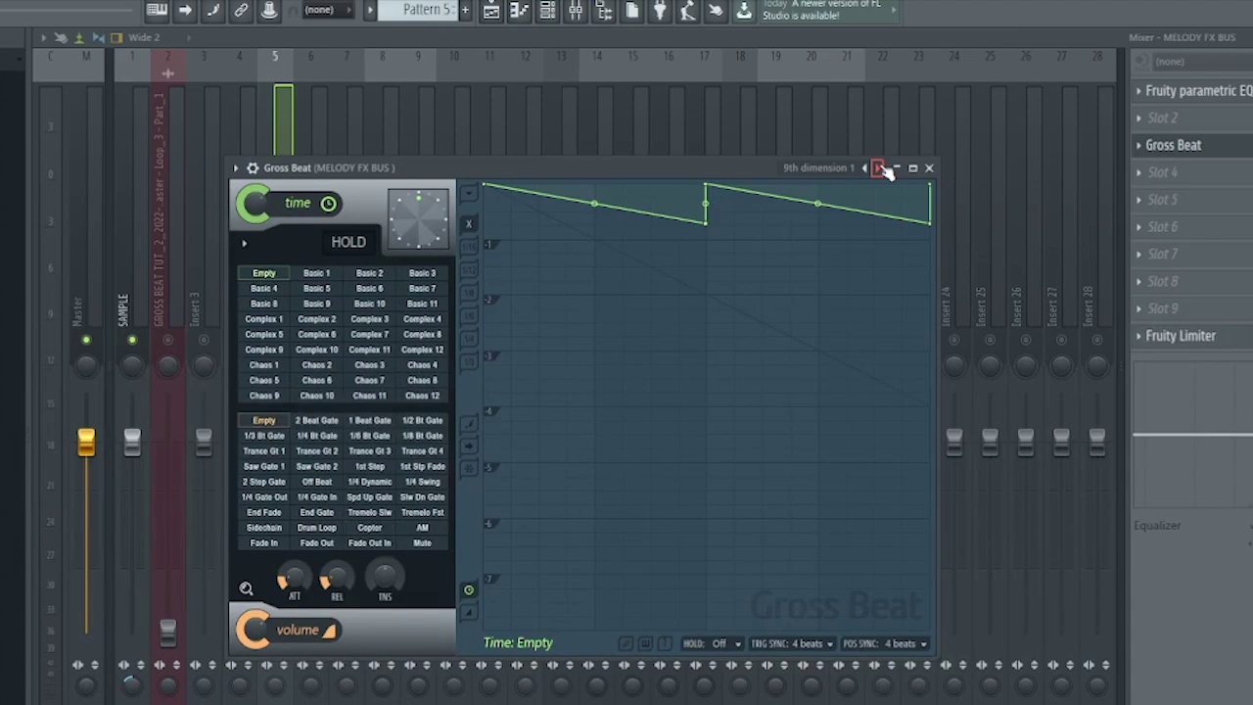
pyautogui.click(886, 170)
pyautogui.click(886, 169)
pyautogui.click(886, 169)
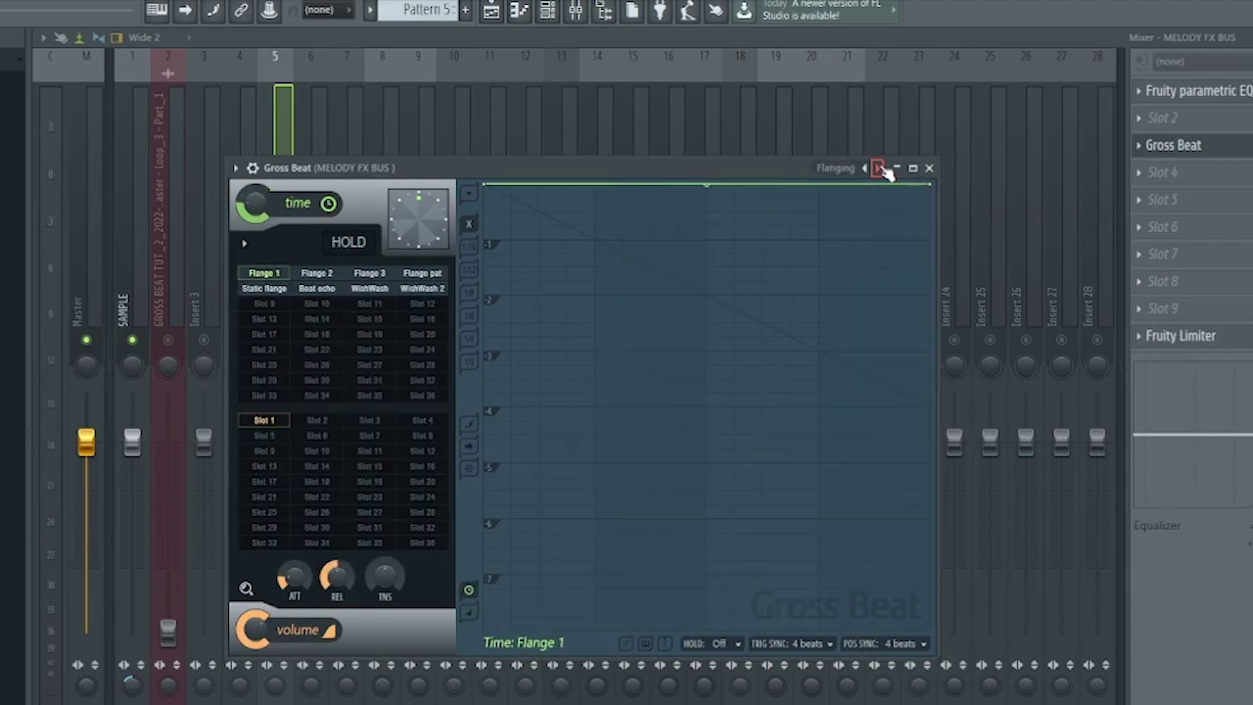
pyautogui.click(885, 169)
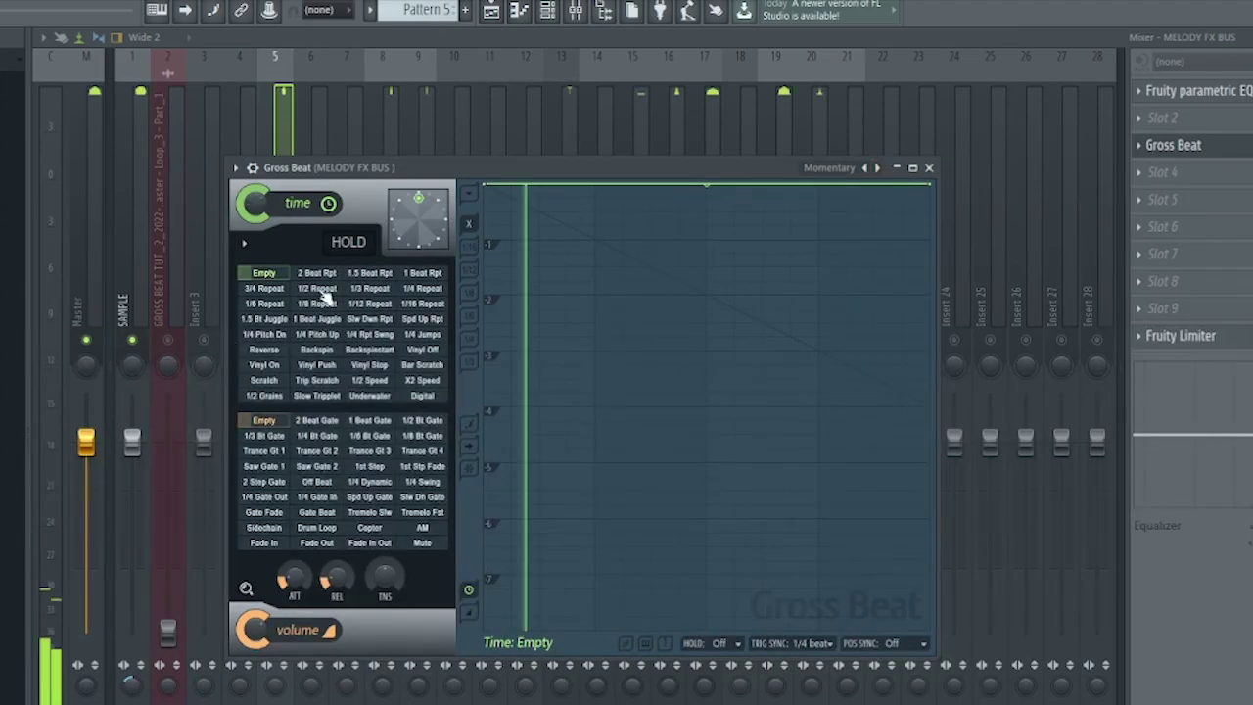
# Audition the Momentary preset's 1/2 Repeat, Spd Up Rpt and 1/2 Speed time effects on the melody during playback
pyautogui.click(323, 289)
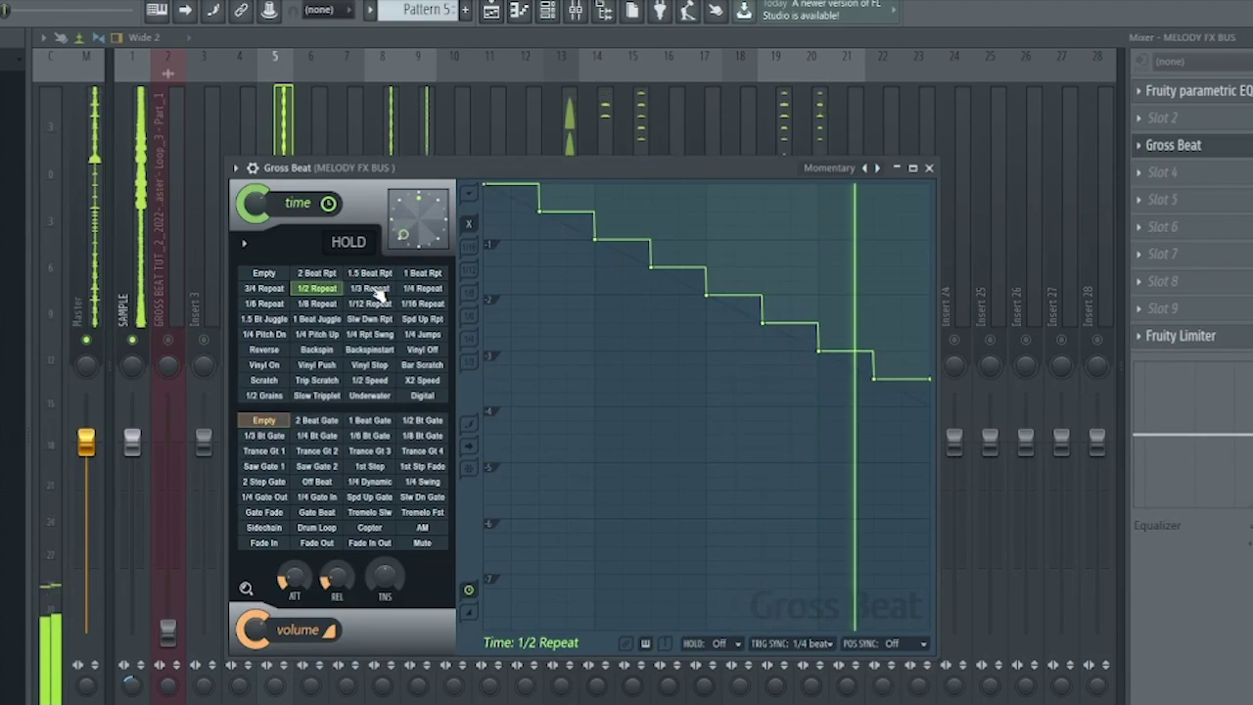
pyautogui.click(422, 319)
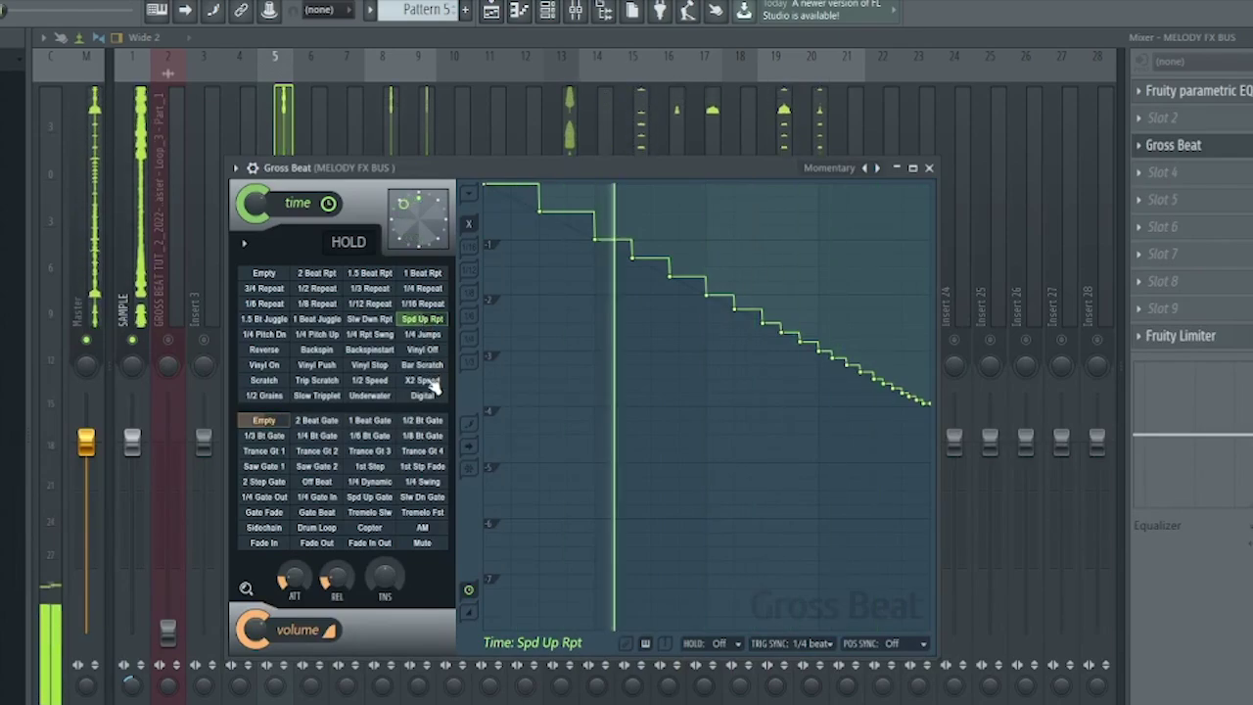
pyautogui.click(388, 383)
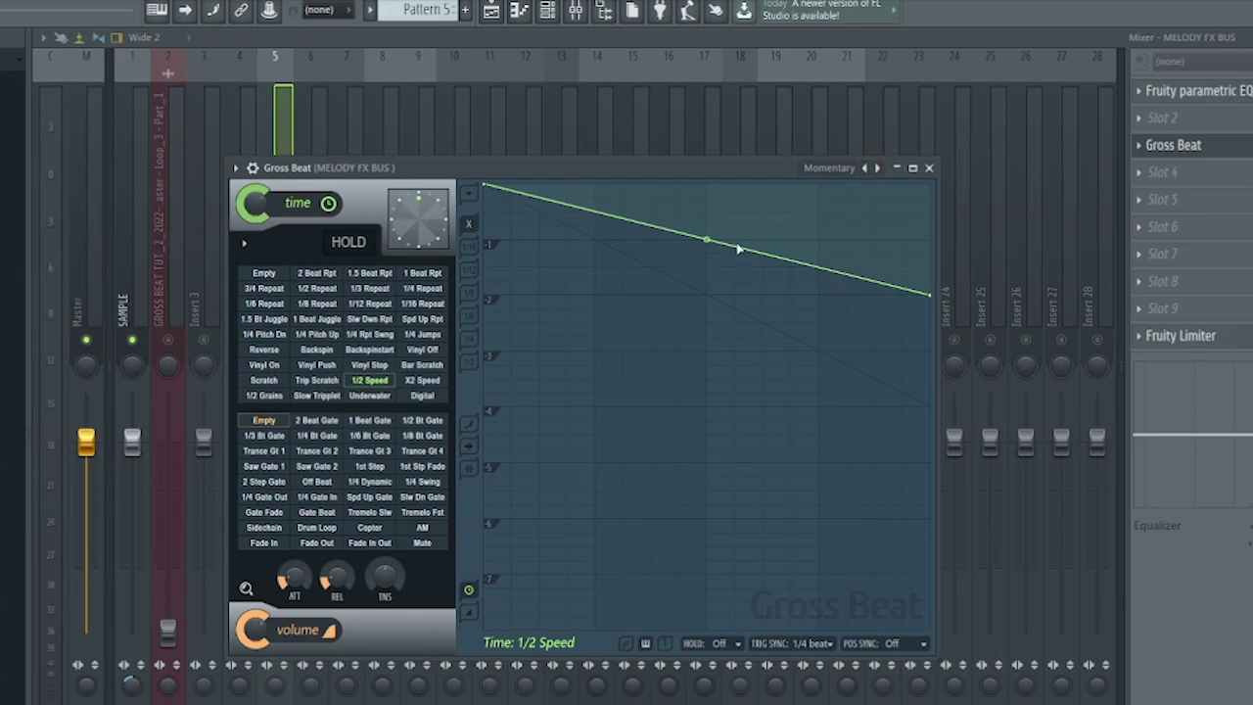
# Load Gross Beat's 9th dimension 1 preset and play the song with its Empty time effect
pyautogui.click(877, 168)
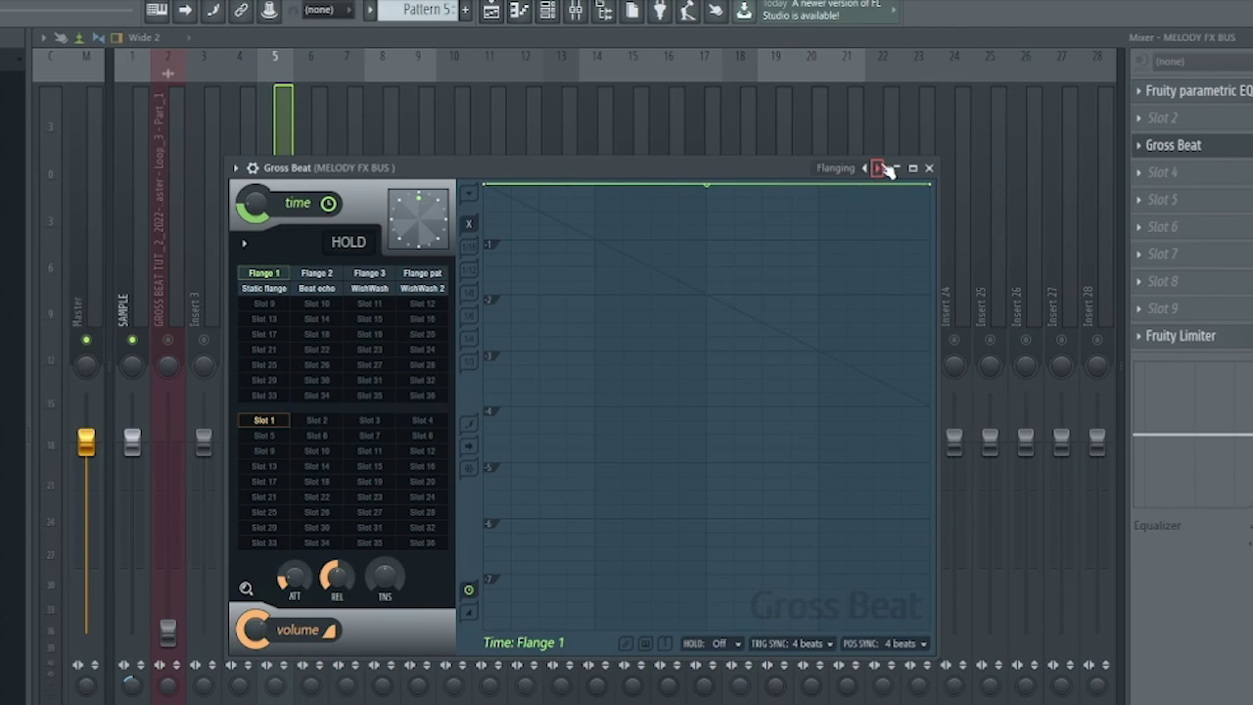
pyautogui.click(884, 169)
pyautogui.click(884, 169)
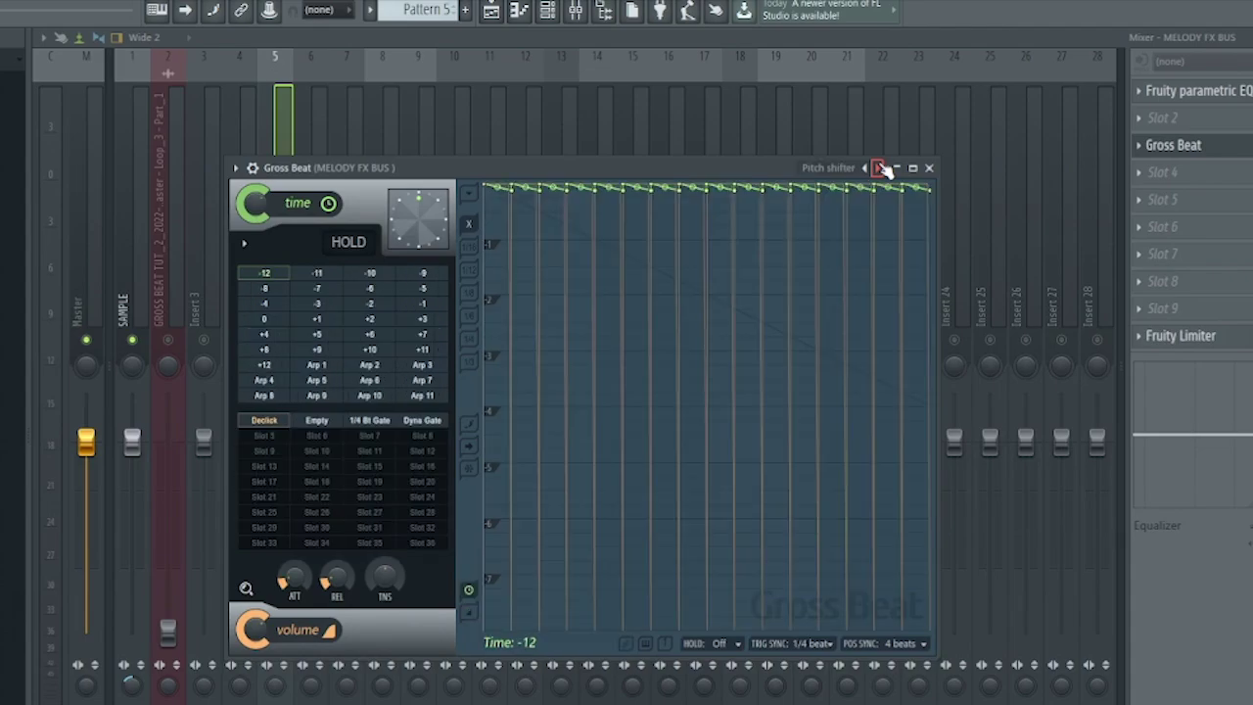
pyautogui.click(884, 169)
pyautogui.click(884, 169)
pyautogui.click(884, 169)
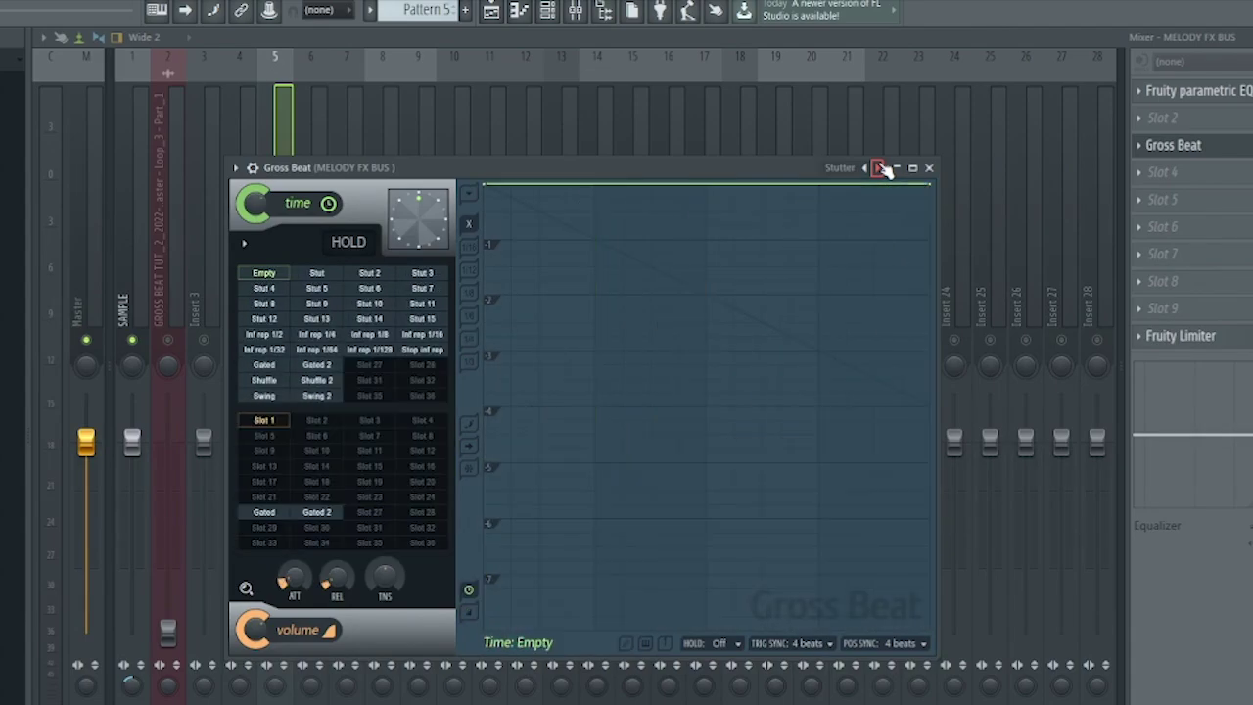
pyautogui.click(884, 169)
pyautogui.click(884, 169)
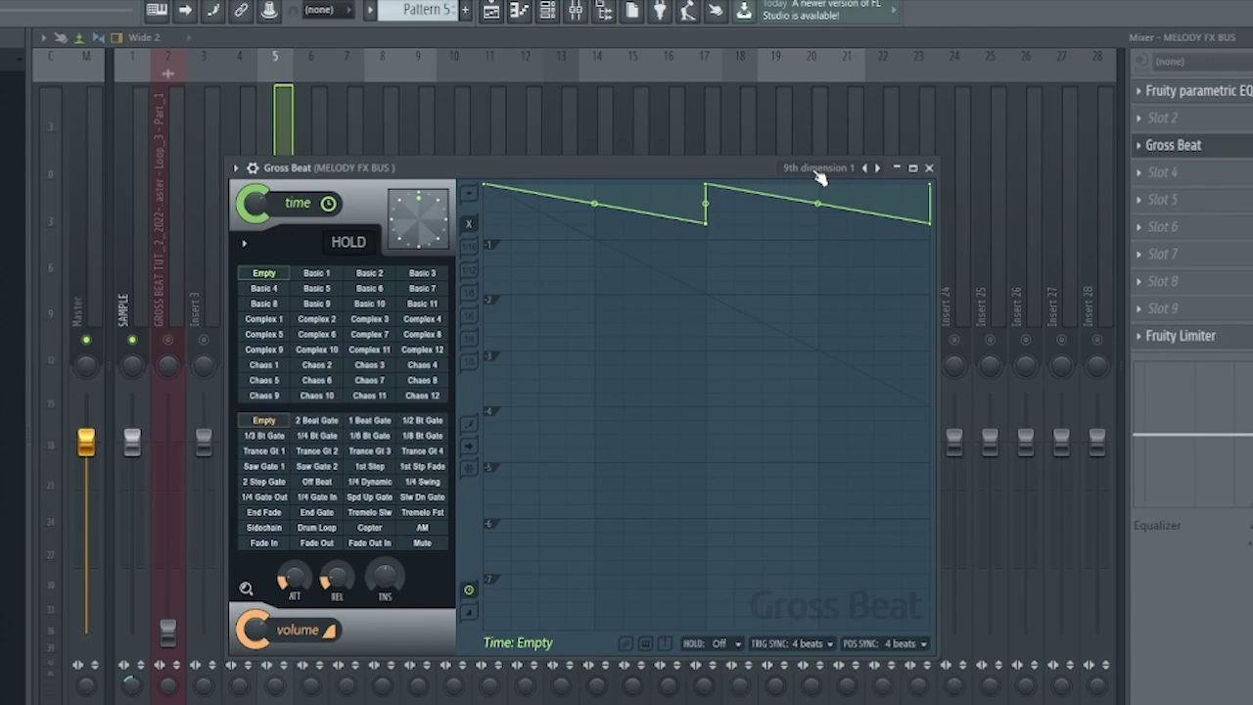
pyautogui.press('space')
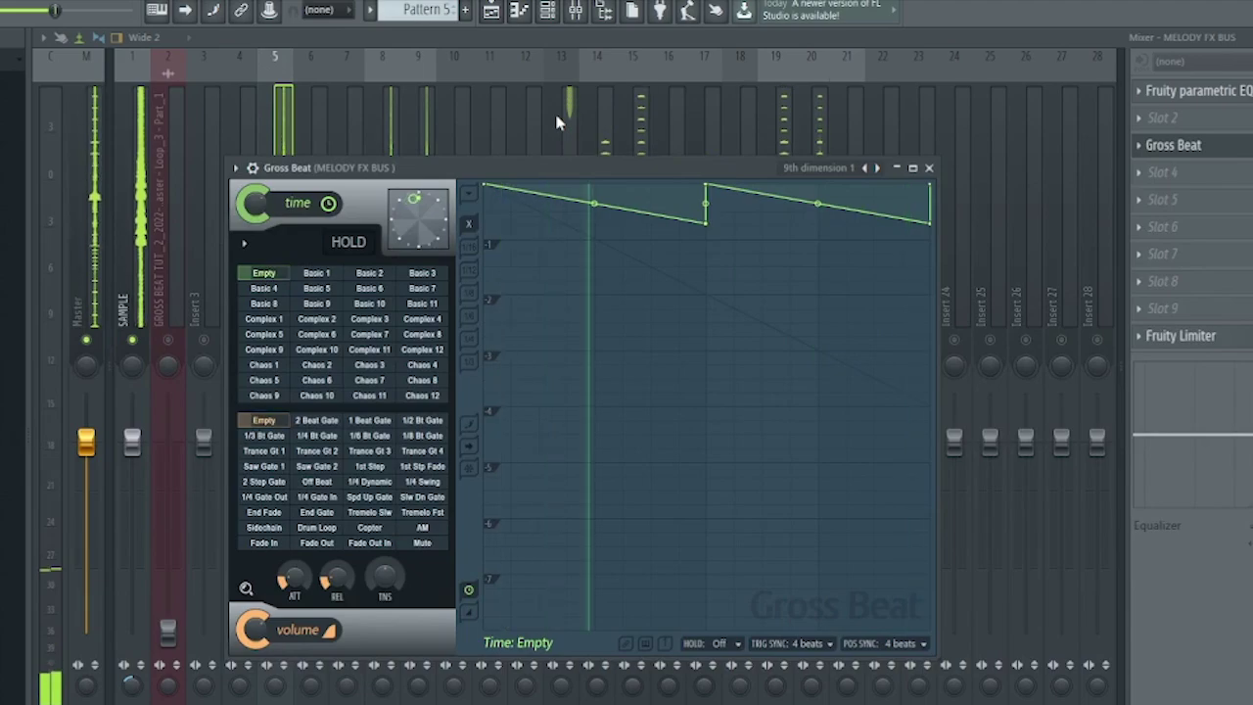
# Check the mixer tracks and the channel rack's Audio channels, restart the song's playback and return to the mixer
pyautogui.click(784, 45)
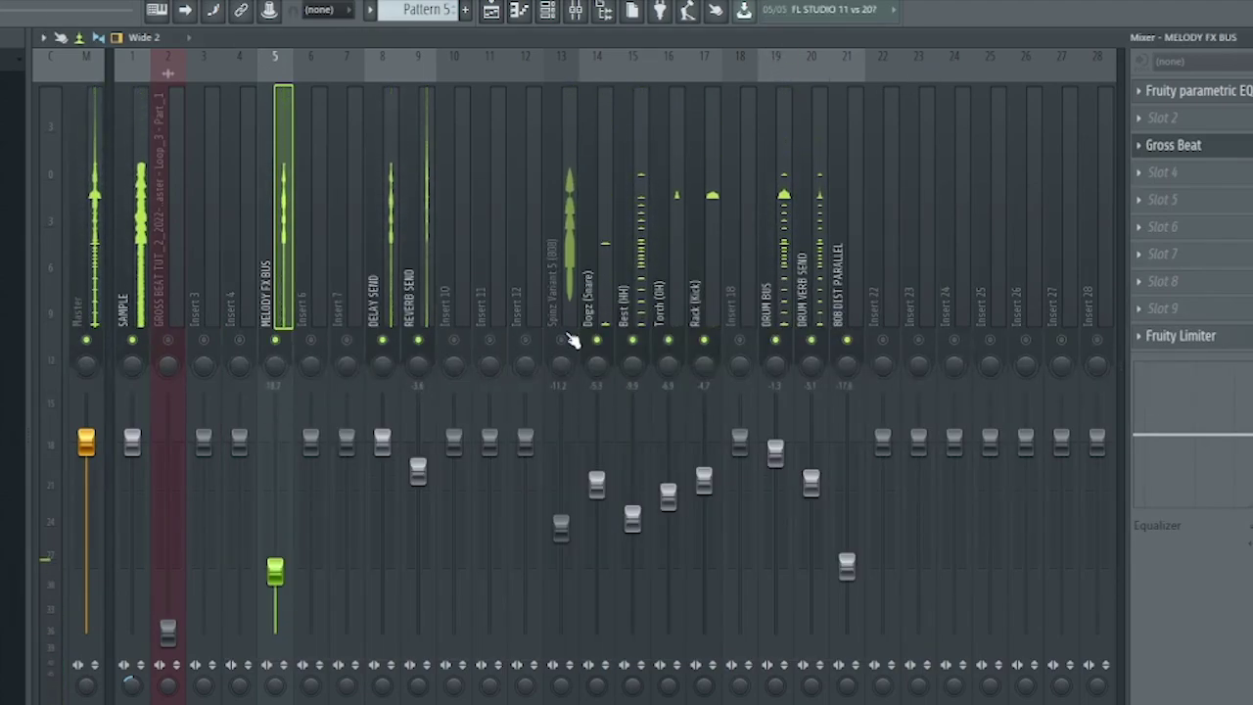
pyautogui.press('F9')
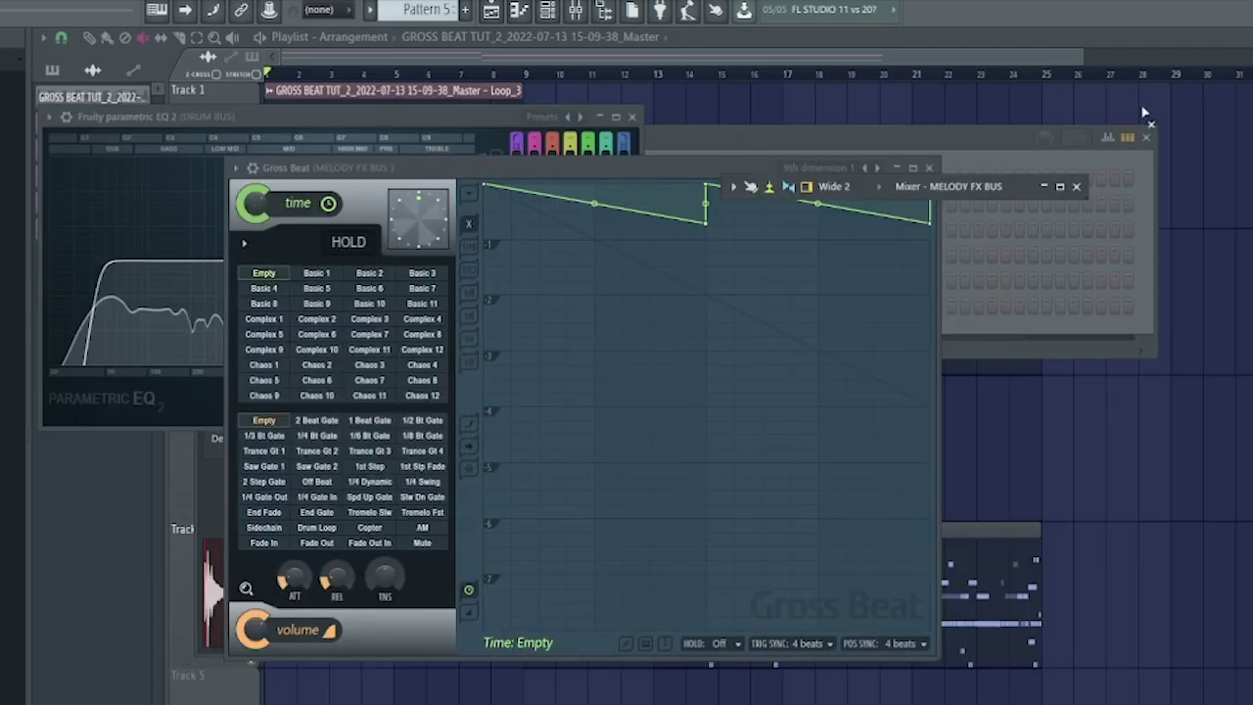
pyautogui.press('F6')
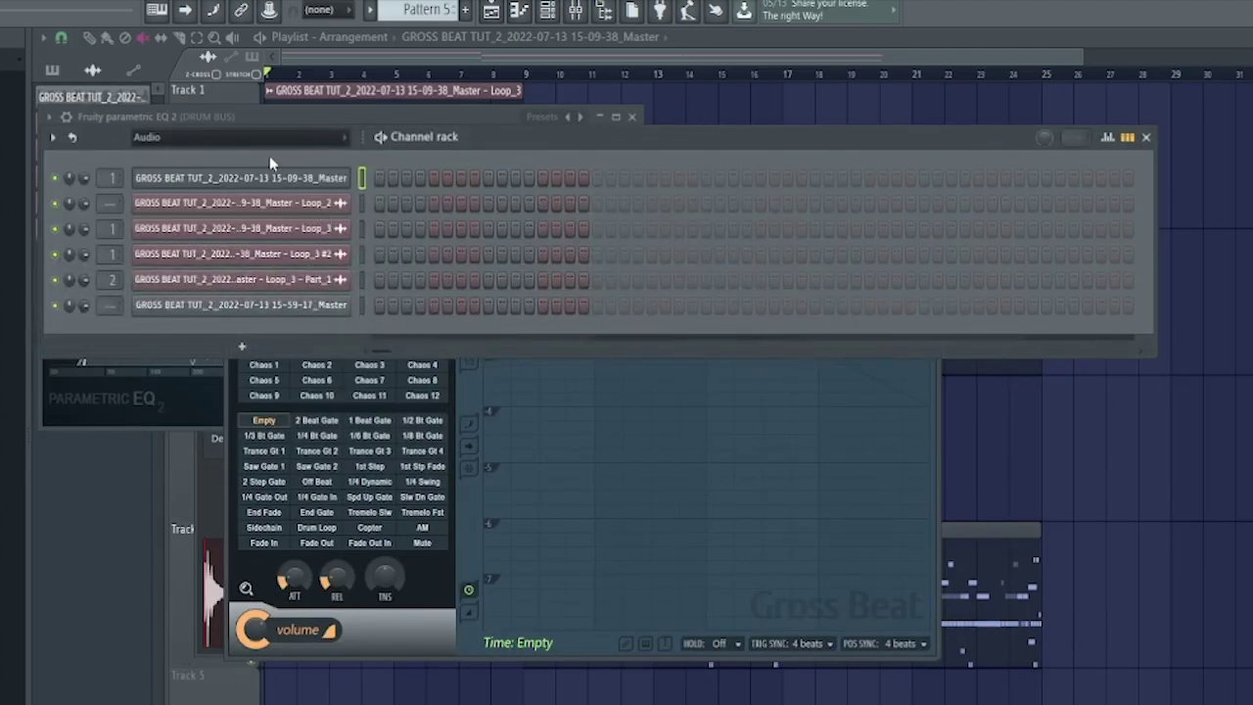
pyautogui.press('space')
pyautogui.click(548, 13)
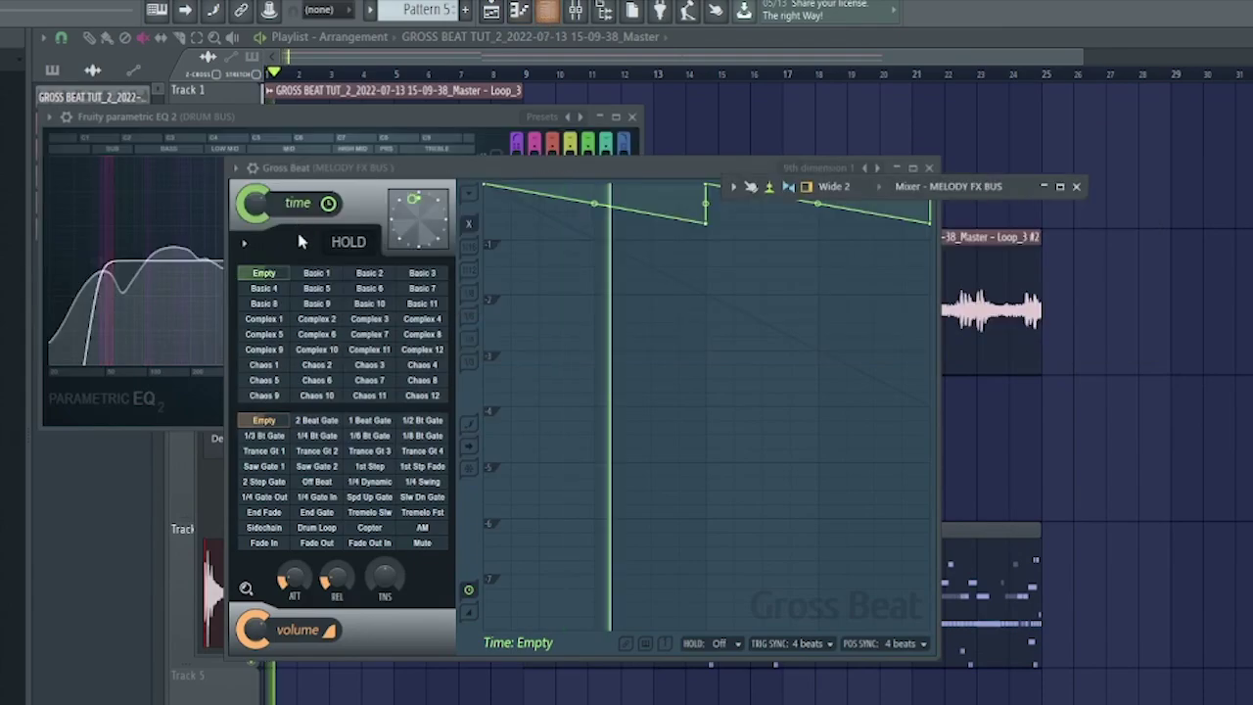
pyautogui.click(575, 10)
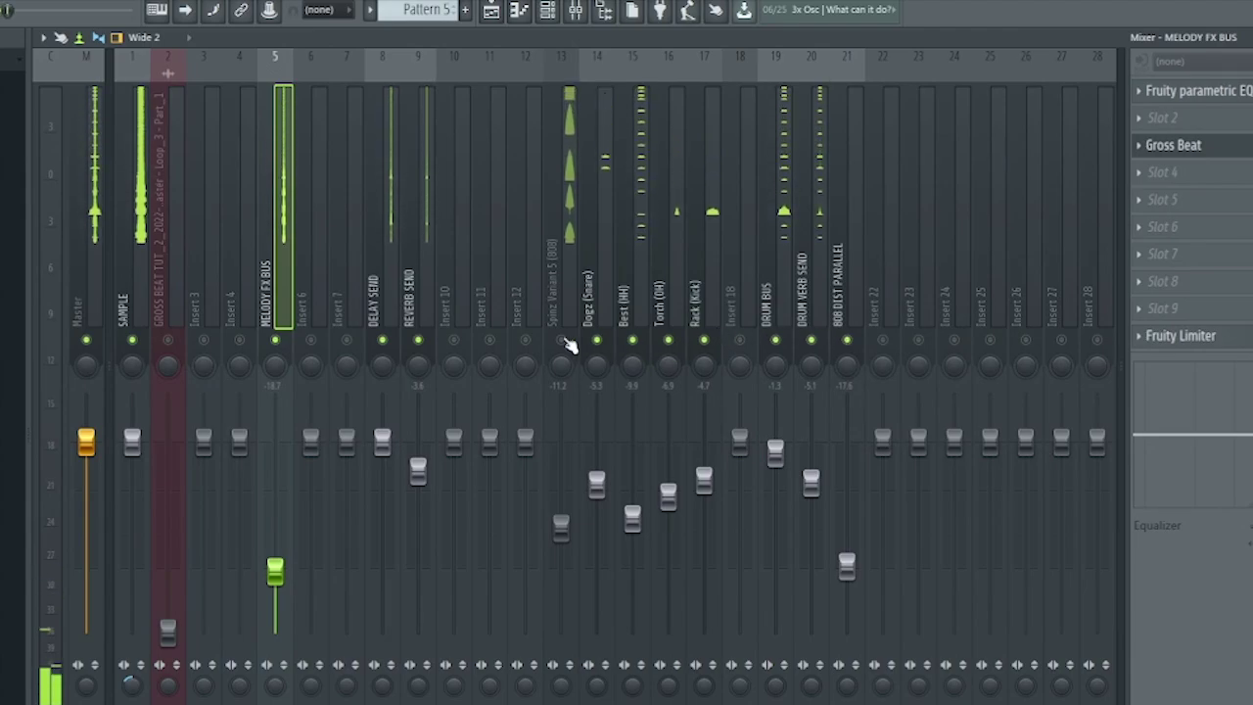
# Set the channel rack's group filter to All, and close the channel rack to reveal the playlist
pyautogui.click(548, 11)
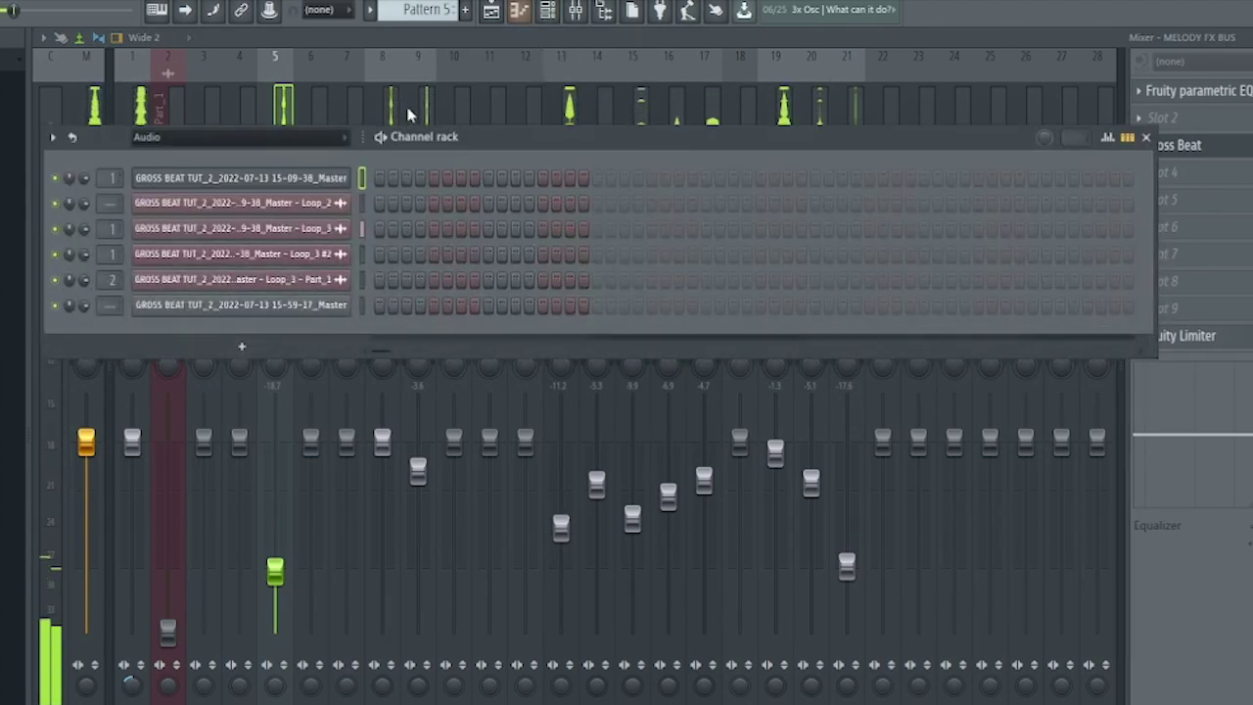
pyautogui.click(240, 137)
pyautogui.click(196, 155)
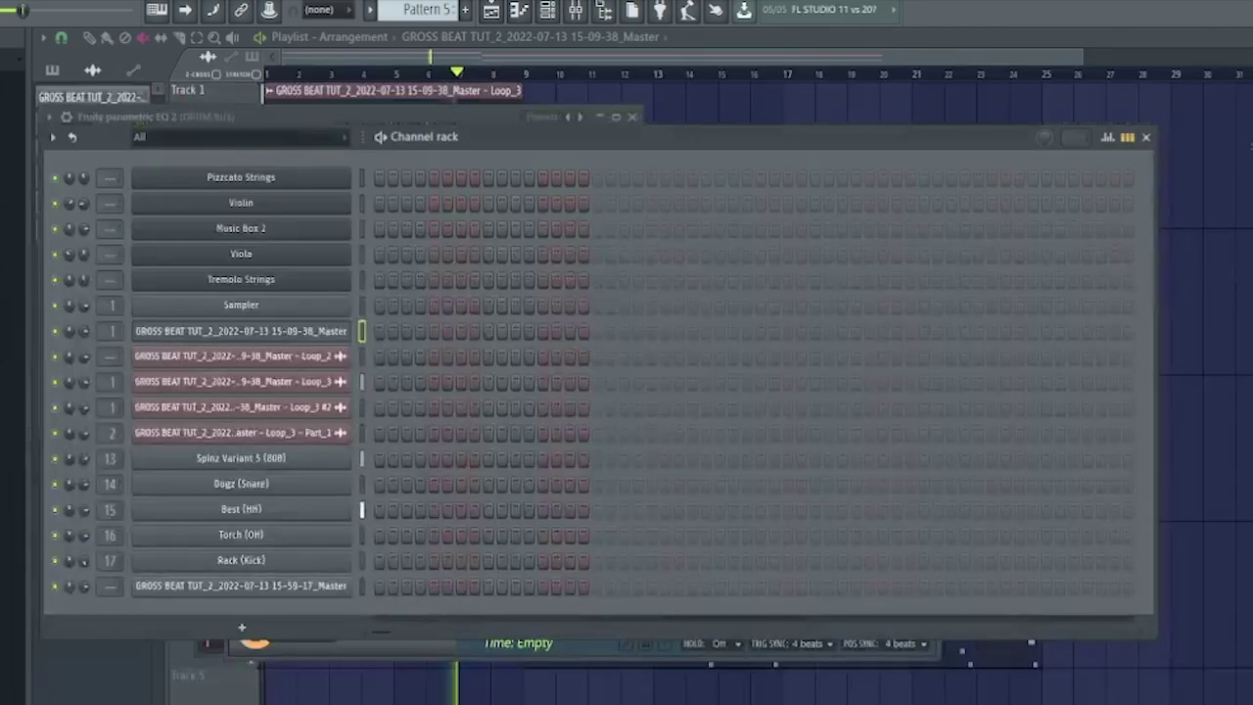
pyautogui.click(1145, 137)
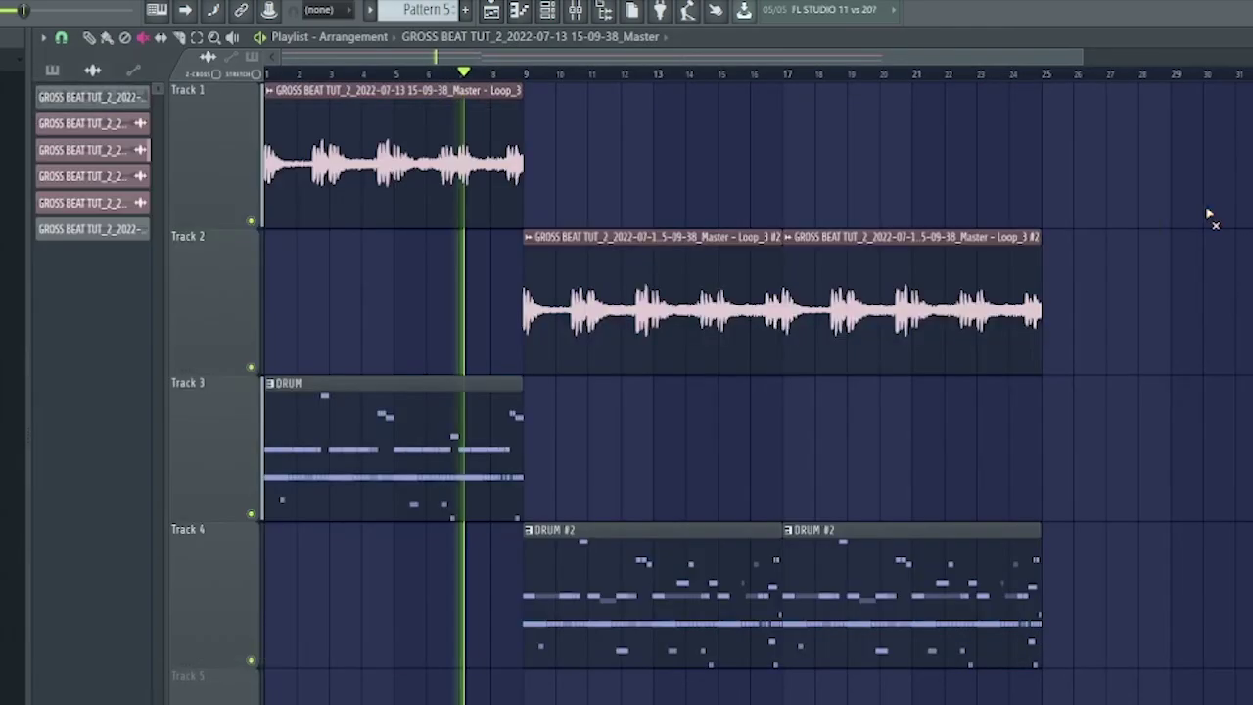
# Transpose the Spinz Variant 5 (808) notes in the DRUM pattern up four semitones and down one octave
pyautogui.doubleClick(334, 415)
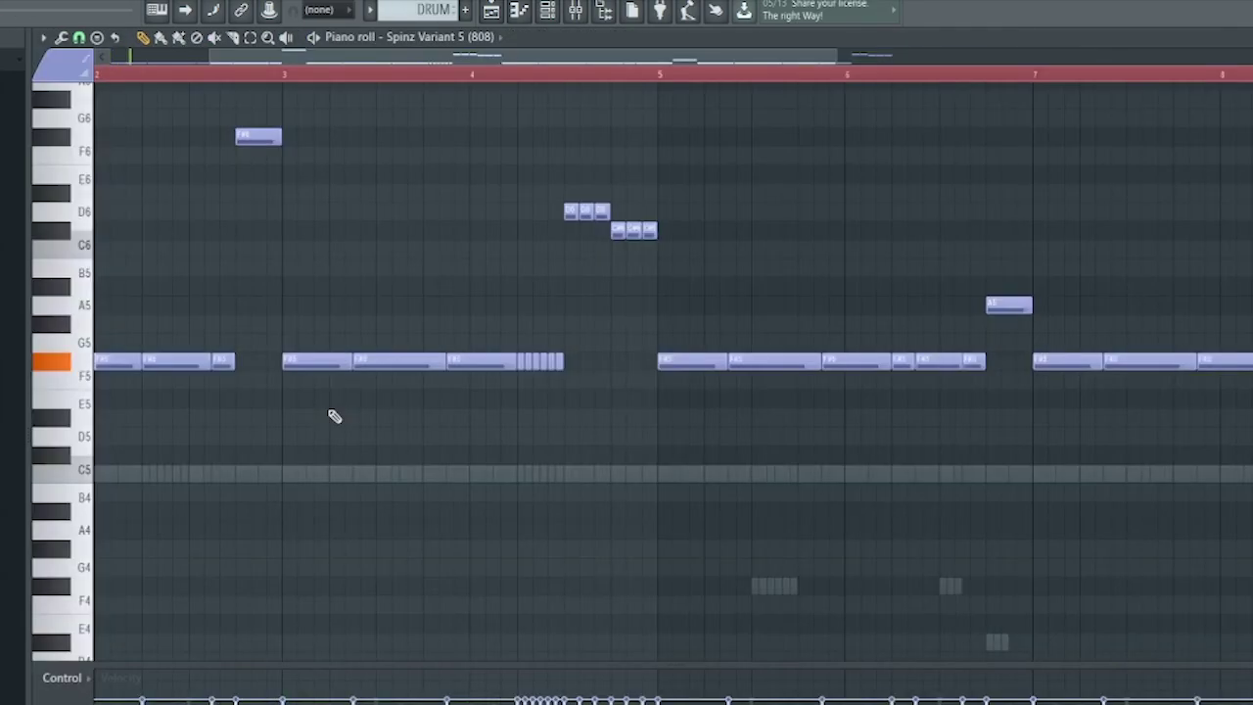
pyautogui.hotkey('shift', 'Up')
pyautogui.hotkey('shift', 'Up')
pyautogui.hotkey('shift', 'Up')
pyautogui.hotkey('shift', 'Up')
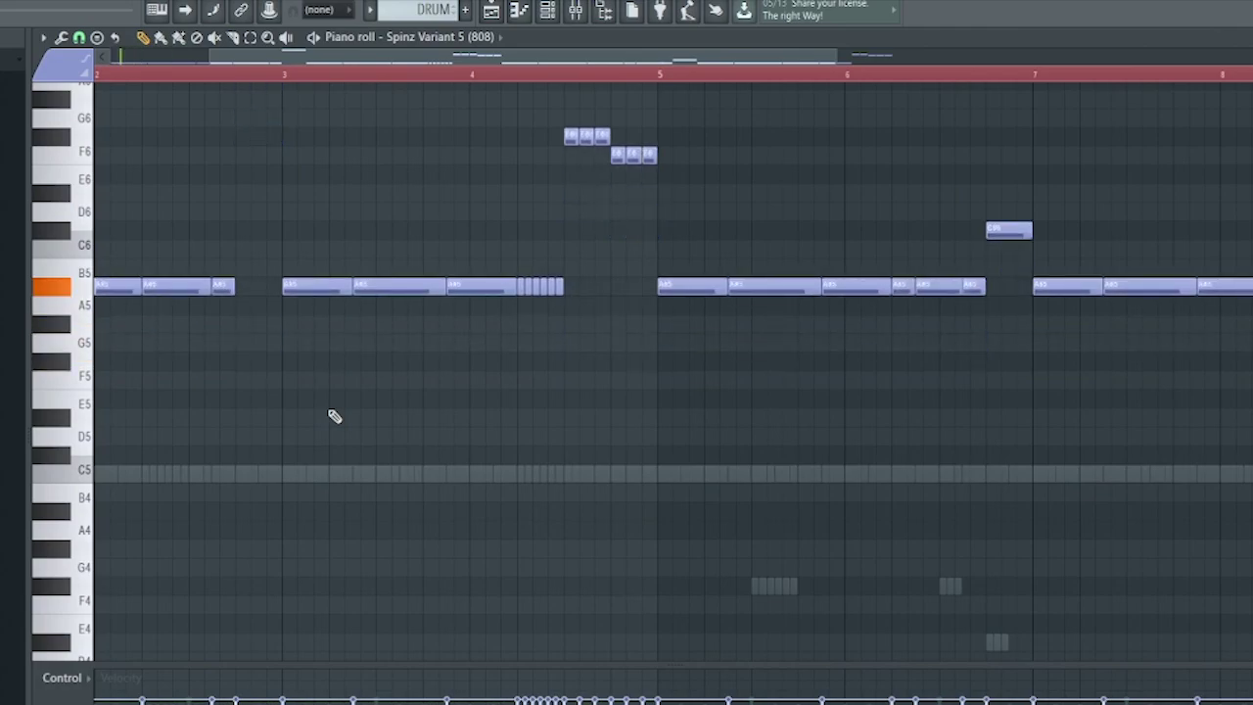
pyautogui.hotkey('ctrl', 'Down')
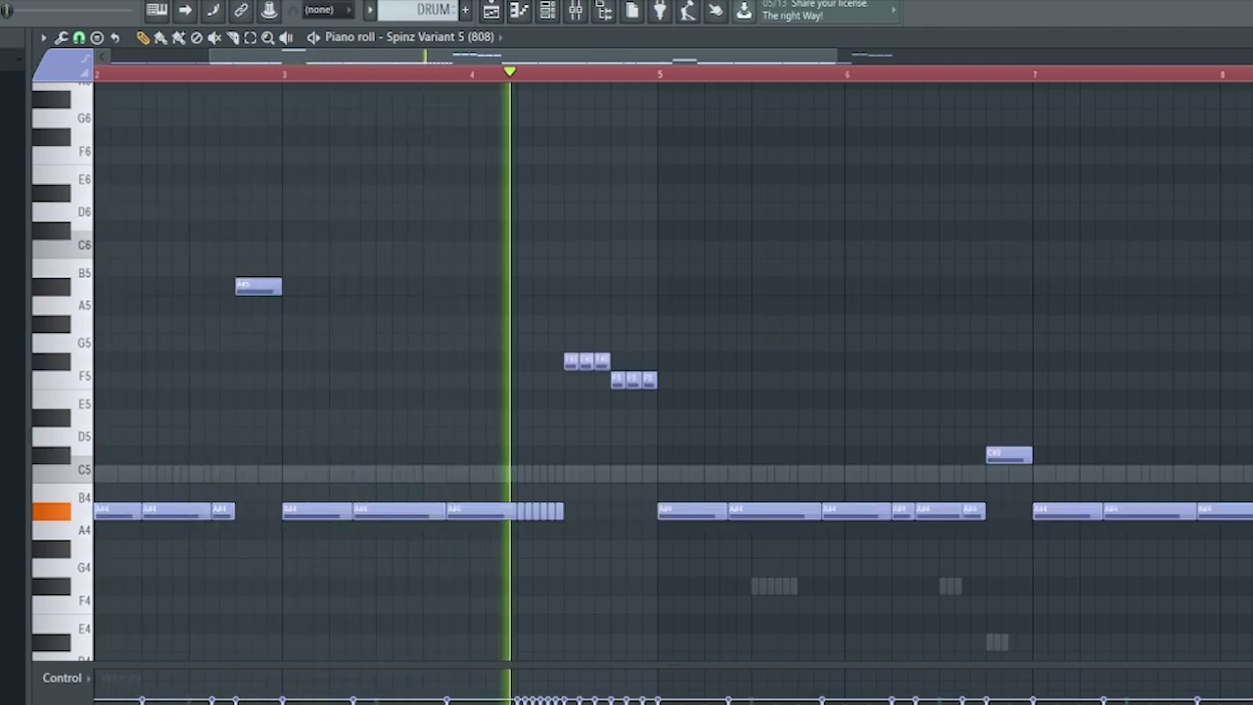
# Return to the playlist and examine the sample settings of the Loop_3 melody clip on Track 1, toggling playback
pyautogui.press('F7')
pyautogui.press('F6')
pyautogui.doubleClick(956, 366)
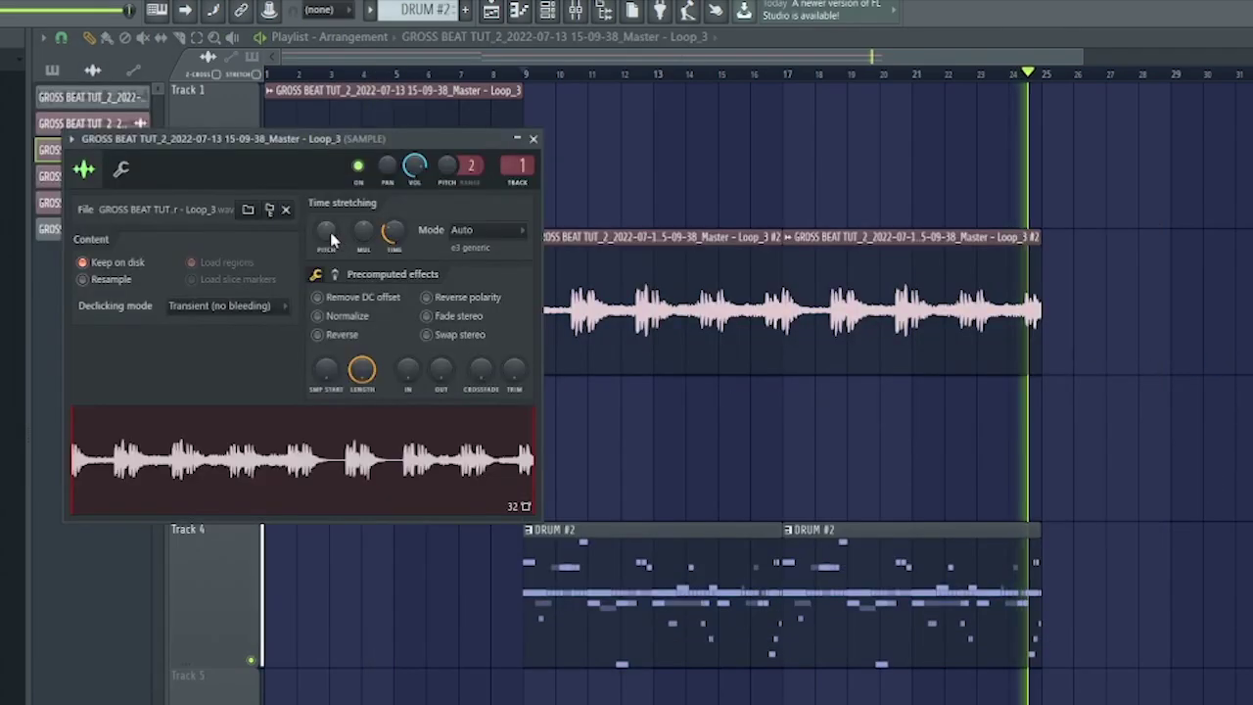
pyautogui.press('Escape')
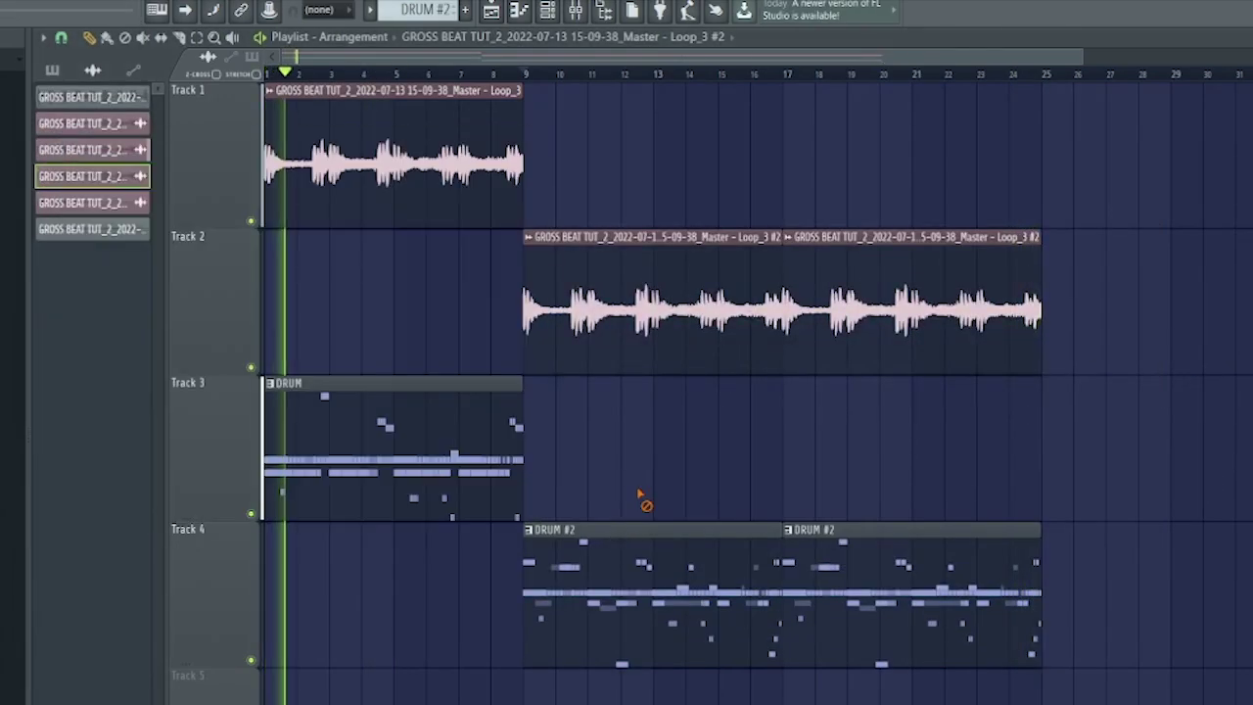
pyautogui.doubleClick(274, 196)
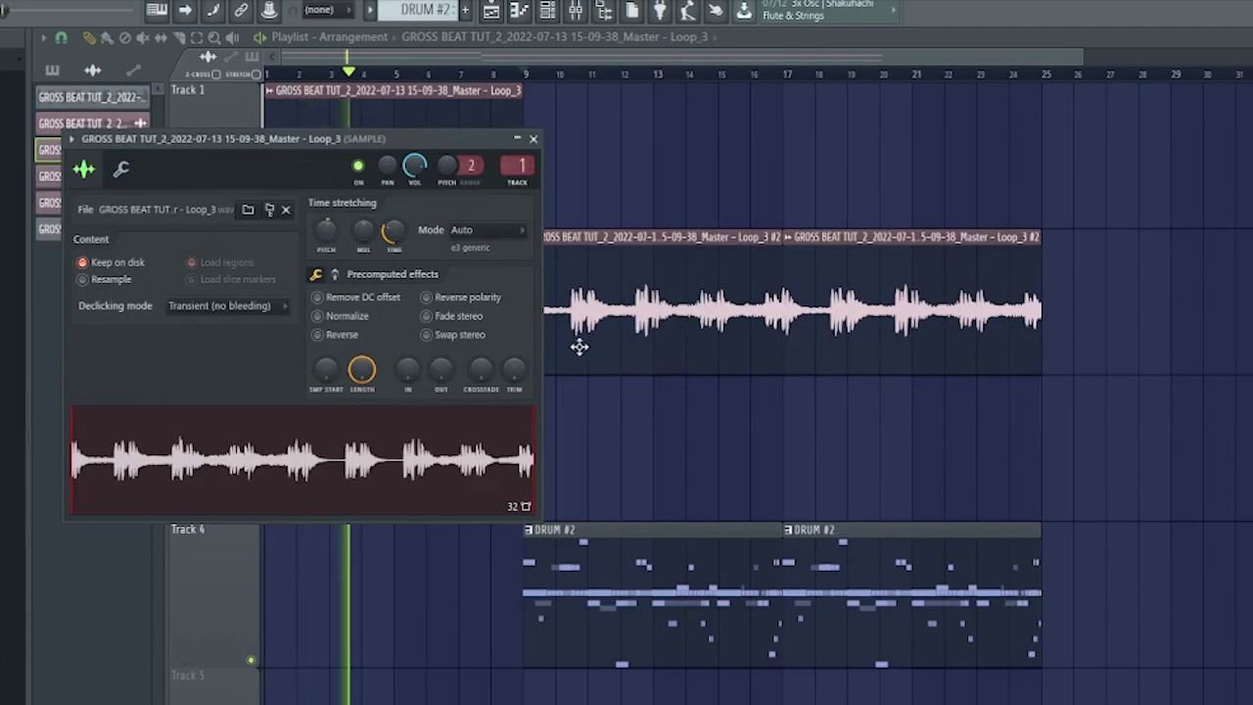
pyautogui.press('space')
pyautogui.press('space')
pyautogui.press('space')
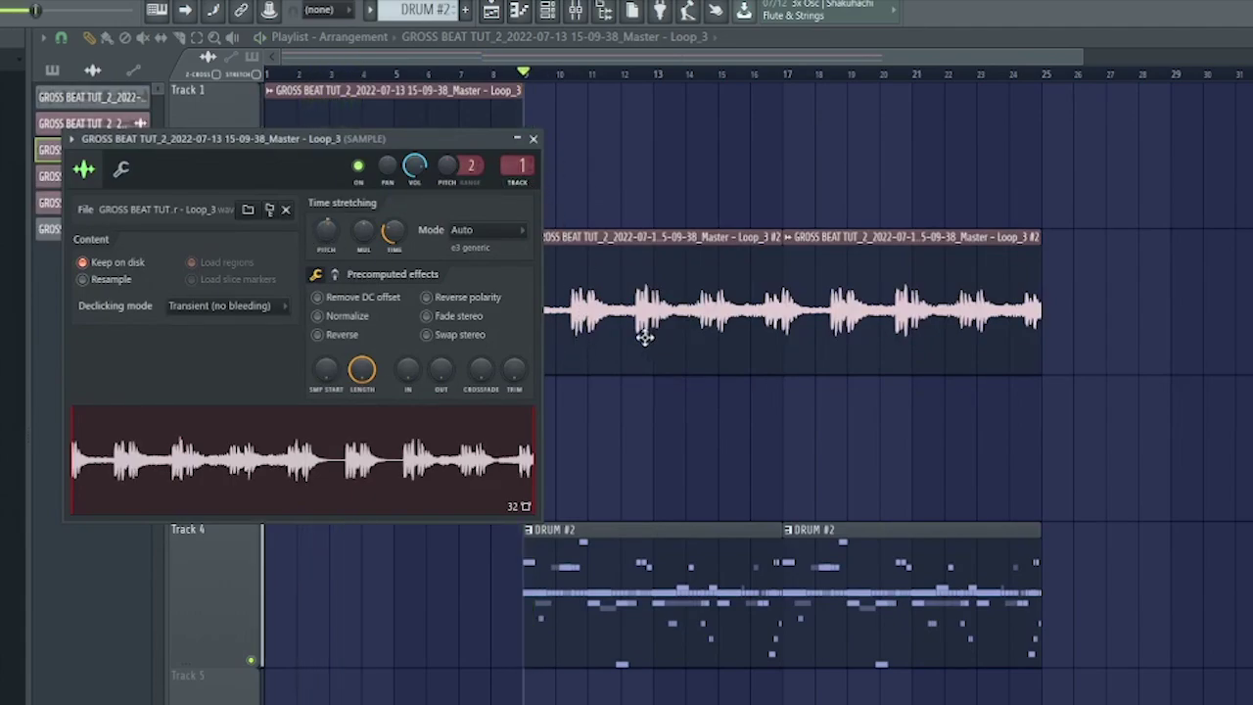
# Play the song and move Gross Beat up to slot 2 on the mixer's MELODY FX BUS
pyautogui.press('F9')
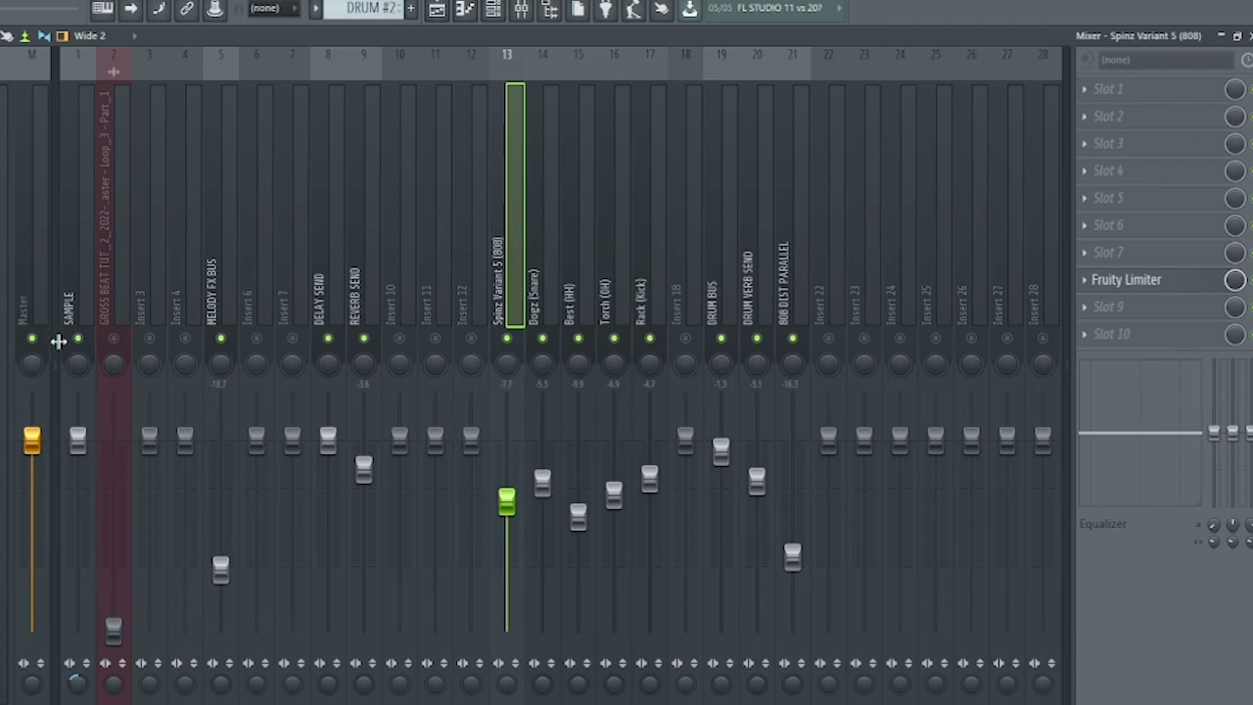
pyautogui.press('space')
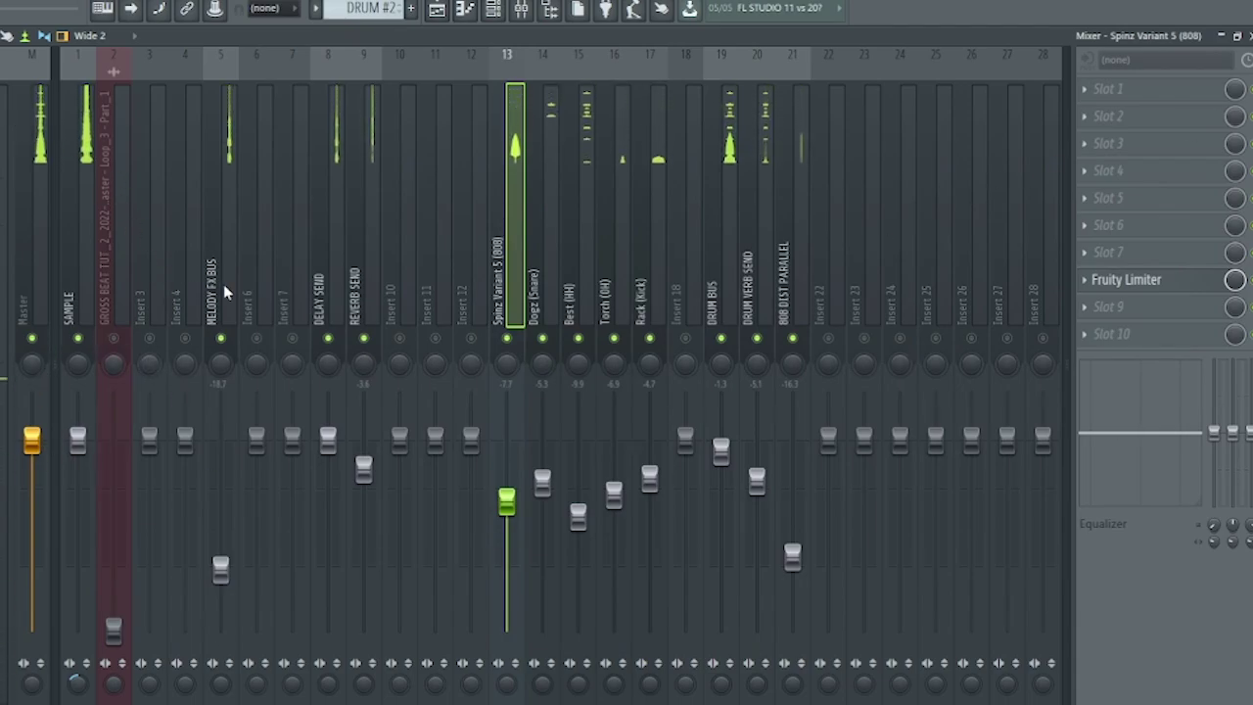
pyautogui.click(223, 280)
pyautogui.click(1084, 145)
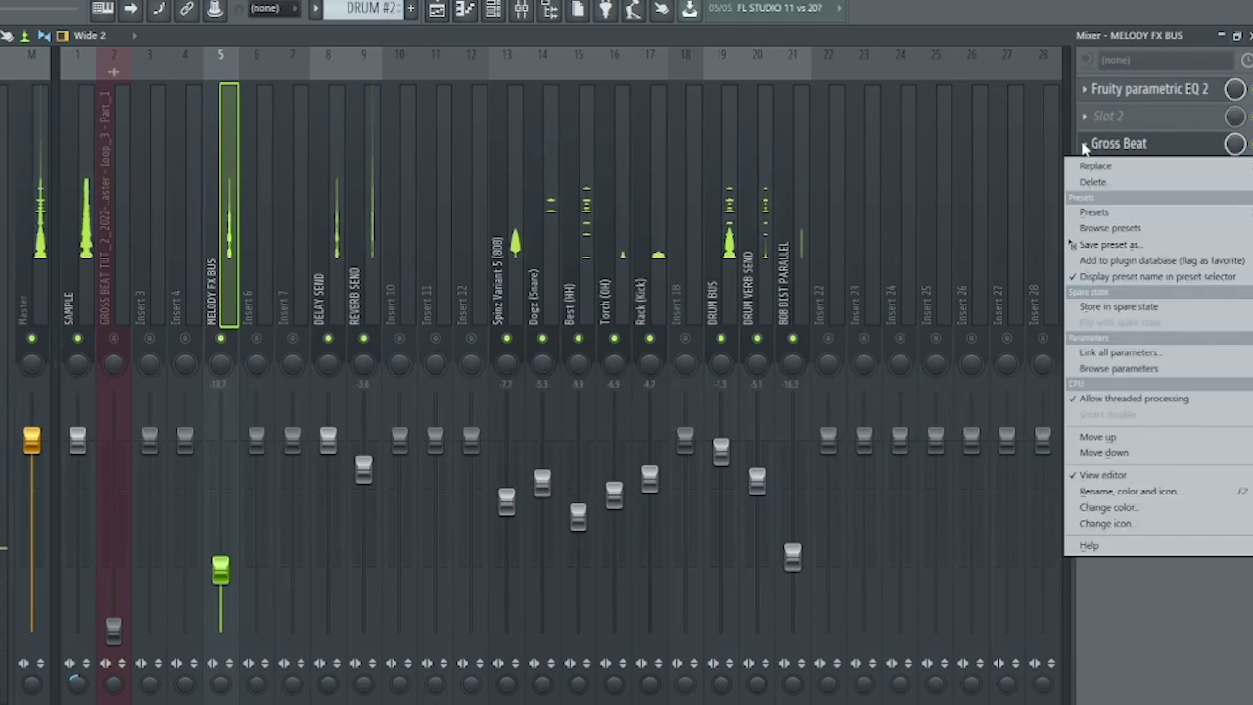
pyautogui.click(1100, 436)
# Rename the Gross Beat in slot 2 of the MELODY FX BUS as PITCH CORRECTION GTOSS BEAT
pyautogui.click(1085, 115)
pyautogui.click(1106, 150)
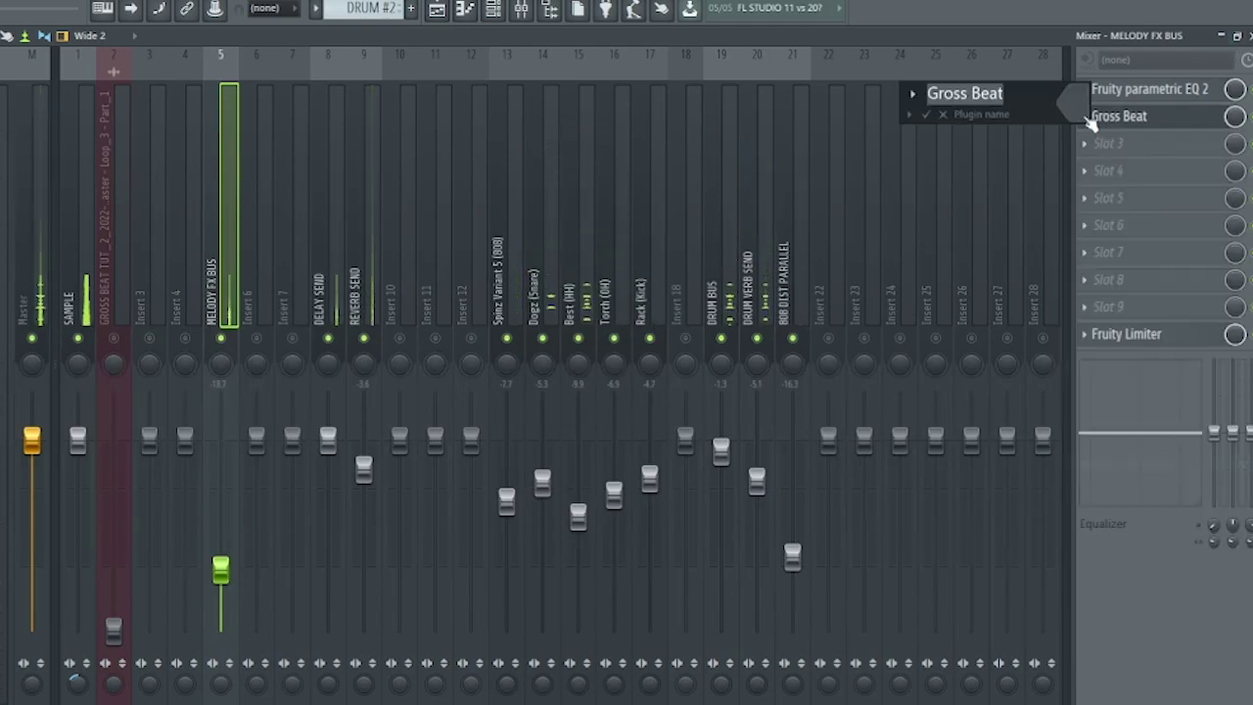
pyautogui.write('PITCH')
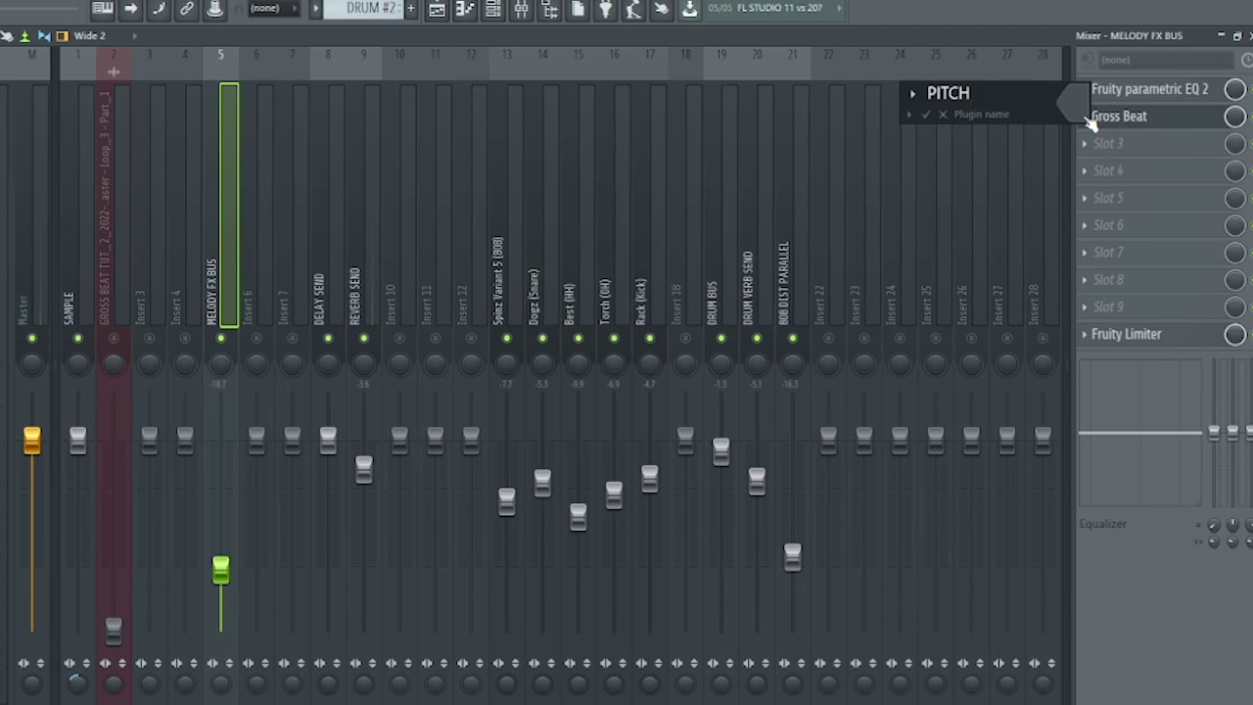
pyautogui.write('ORRECTION')
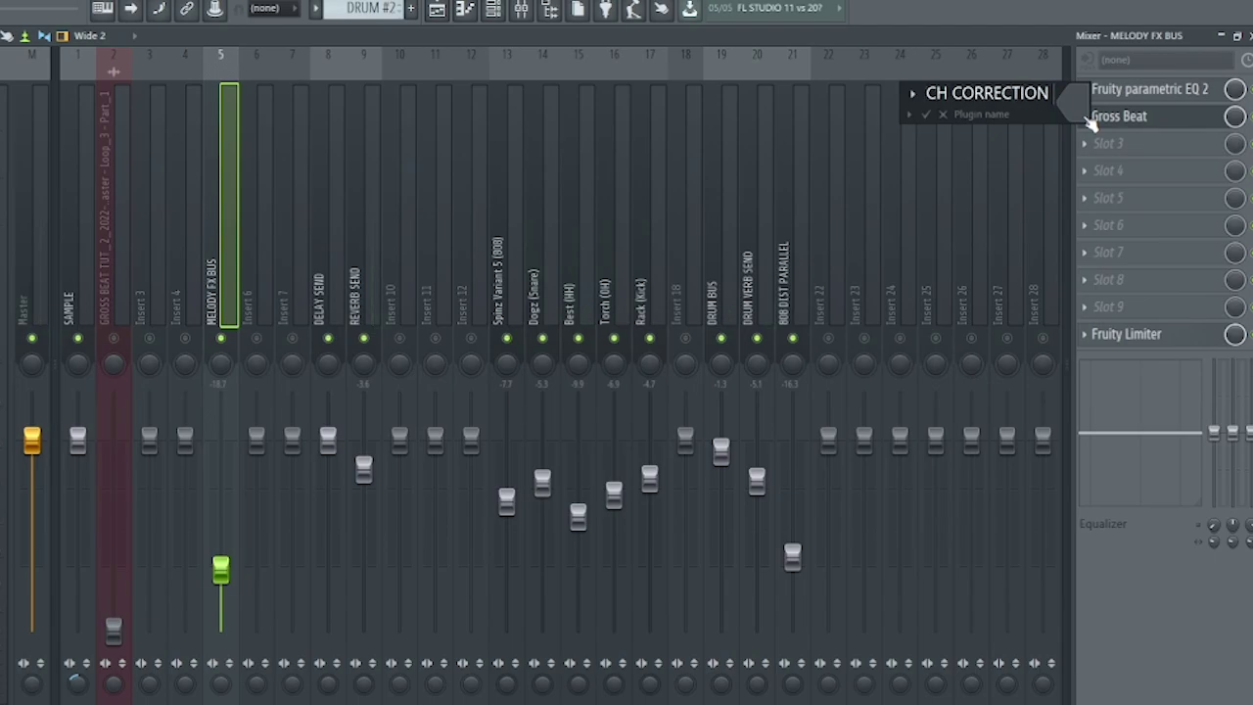
pyautogui.write(' GTOSS BEAT')
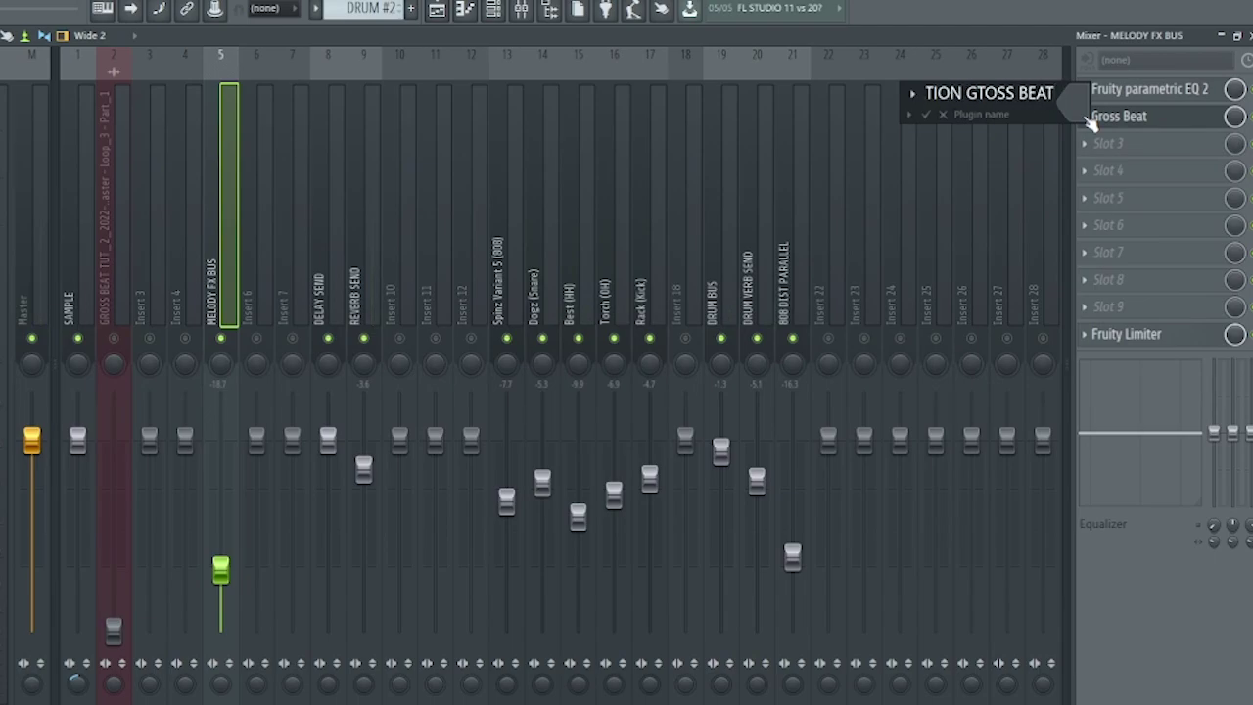
pyautogui.press('Return')
# Load another Gross Beat into slot 3 of the MELODY FX BUS and rename it HALF SPEED GROSS BEAT
pyautogui.click(1084, 145)
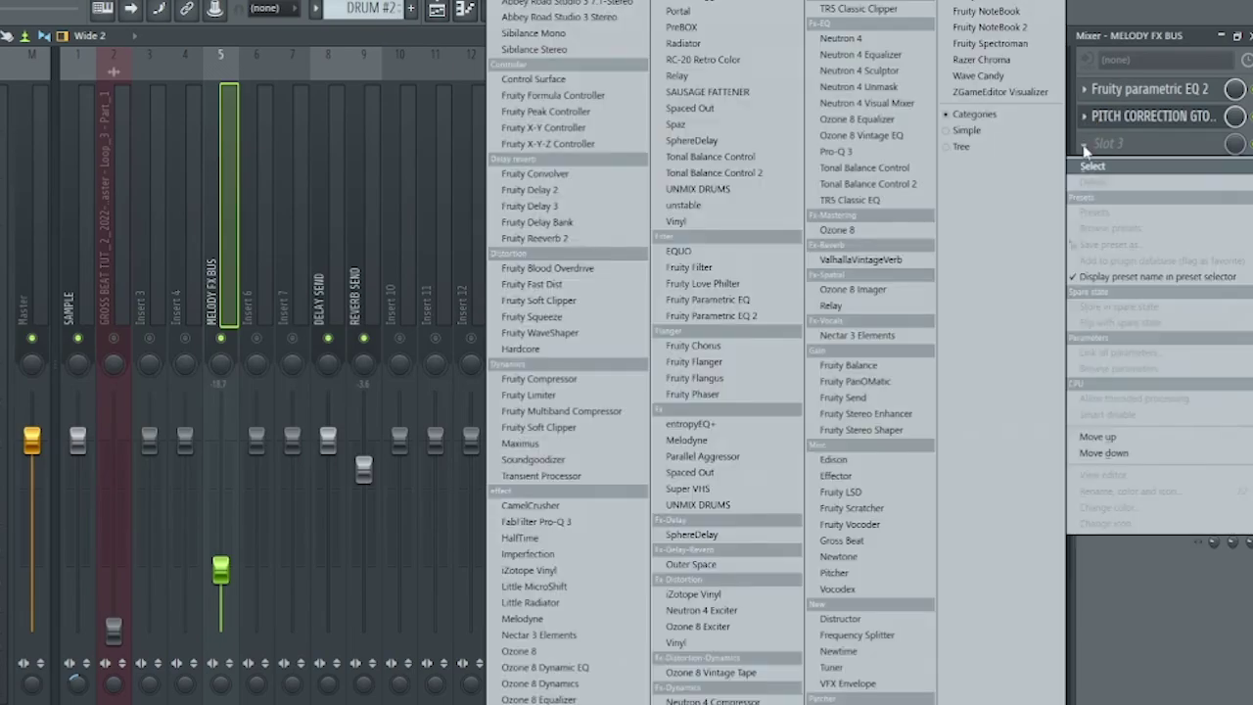
pyautogui.click(848, 542)
pyautogui.click(1085, 145)
pyautogui.click(1122, 491)
pyautogui.write('HAL')
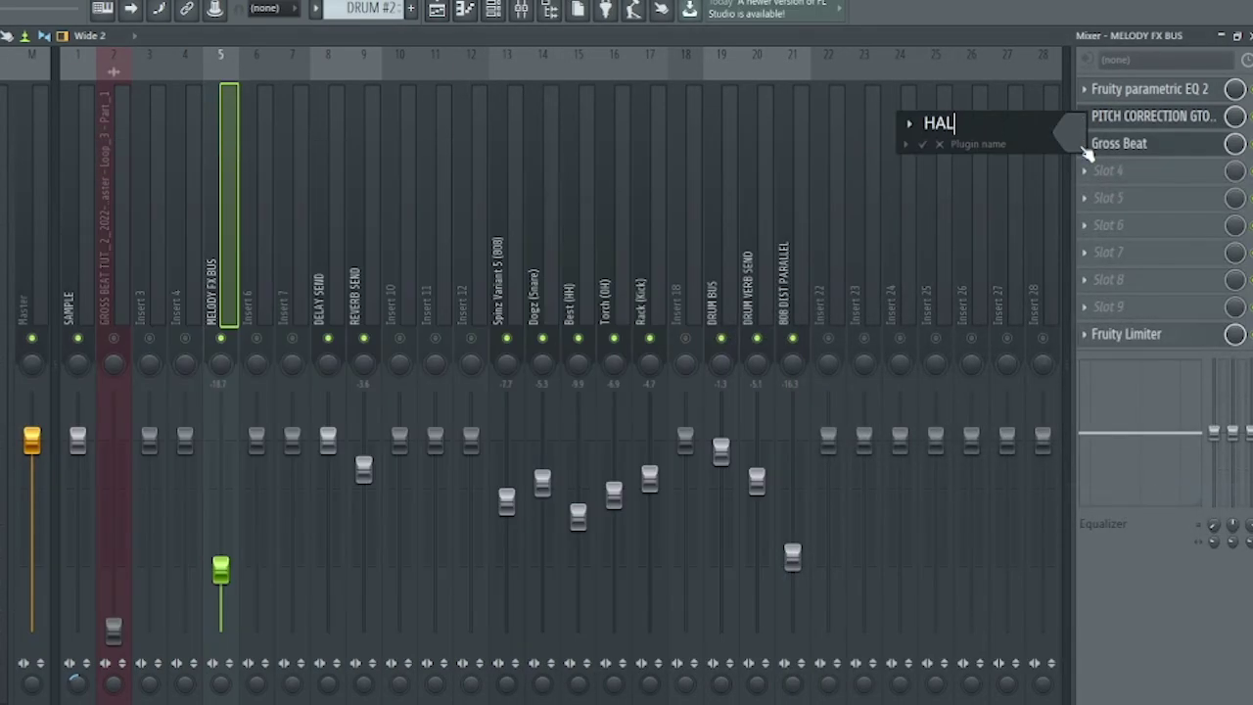
pyautogui.write('F SPEED G')
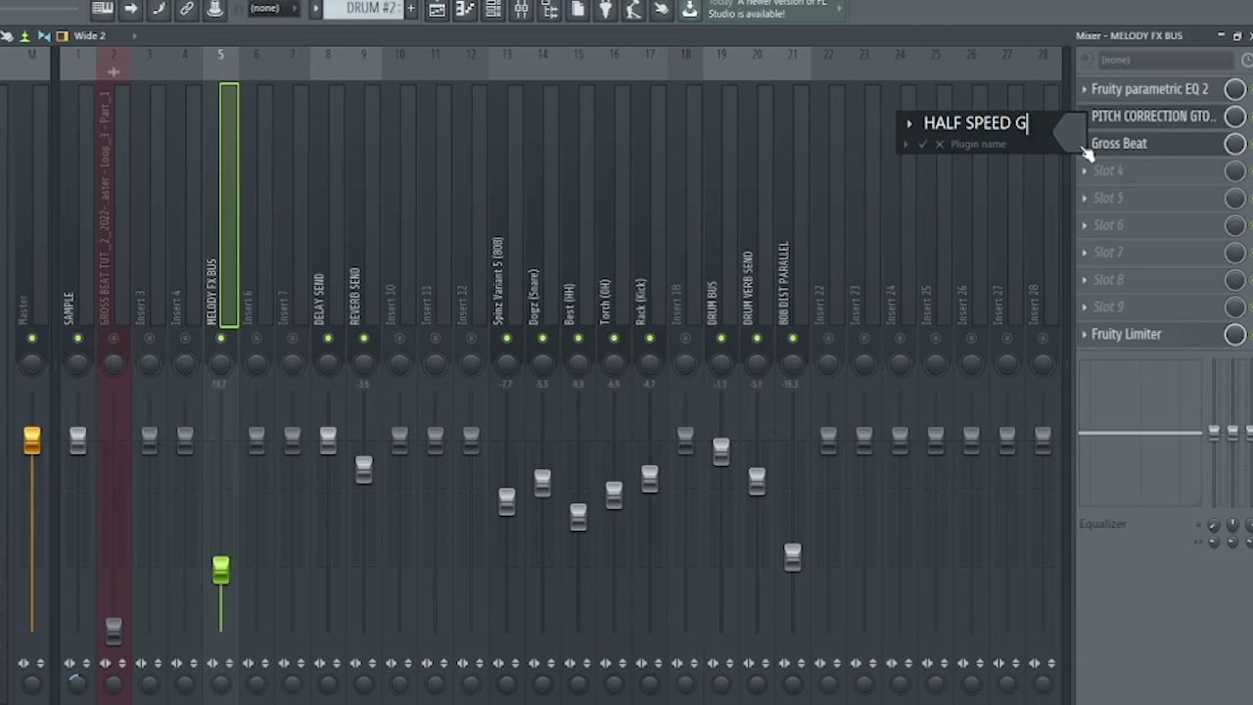
pyautogui.write('ROSS BEAT')
pyautogui.press('Return')
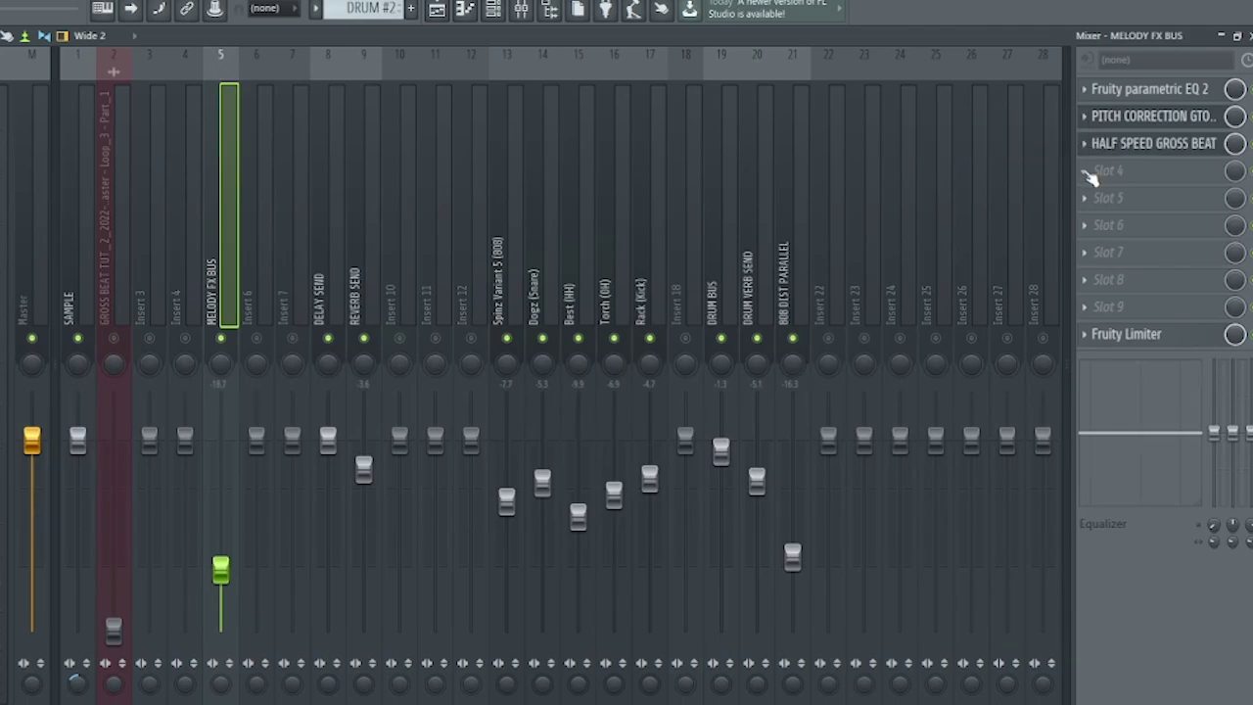
# Copy the mix level value of HALF SPEED GROSS BEAT and create an automation clip for that mix level
pyautogui.press('space')
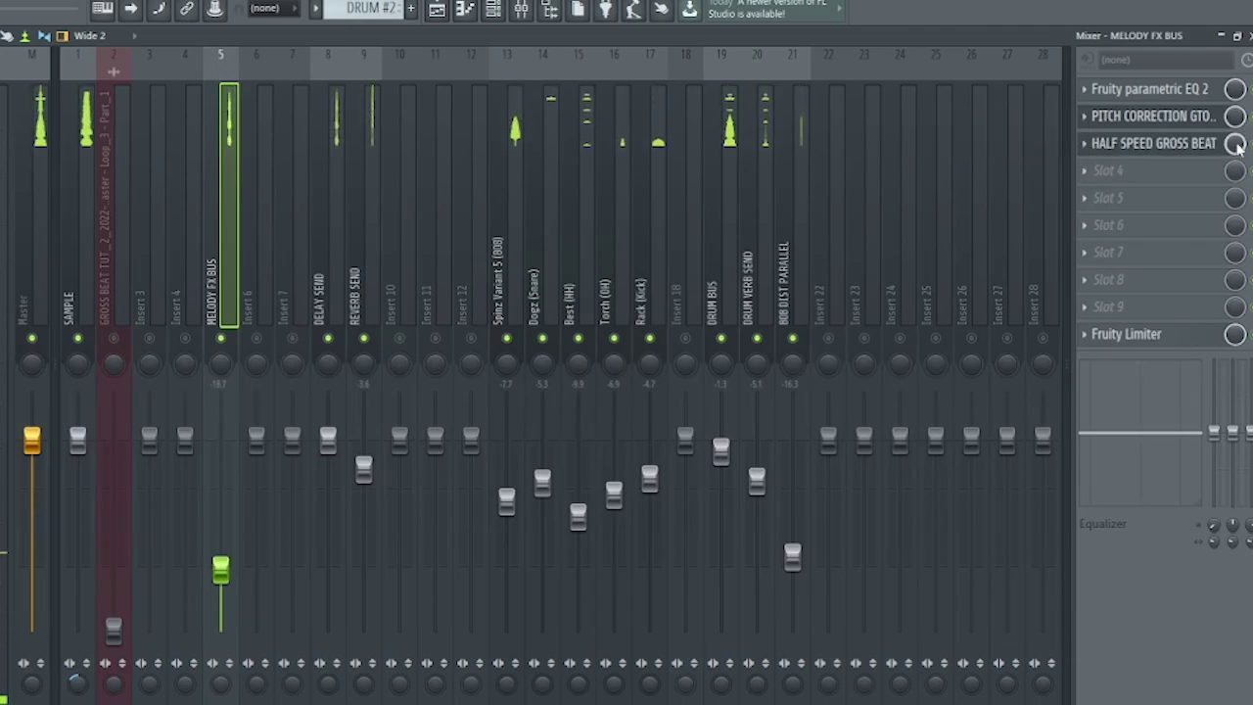
pyautogui.rightClick(1233, 143)
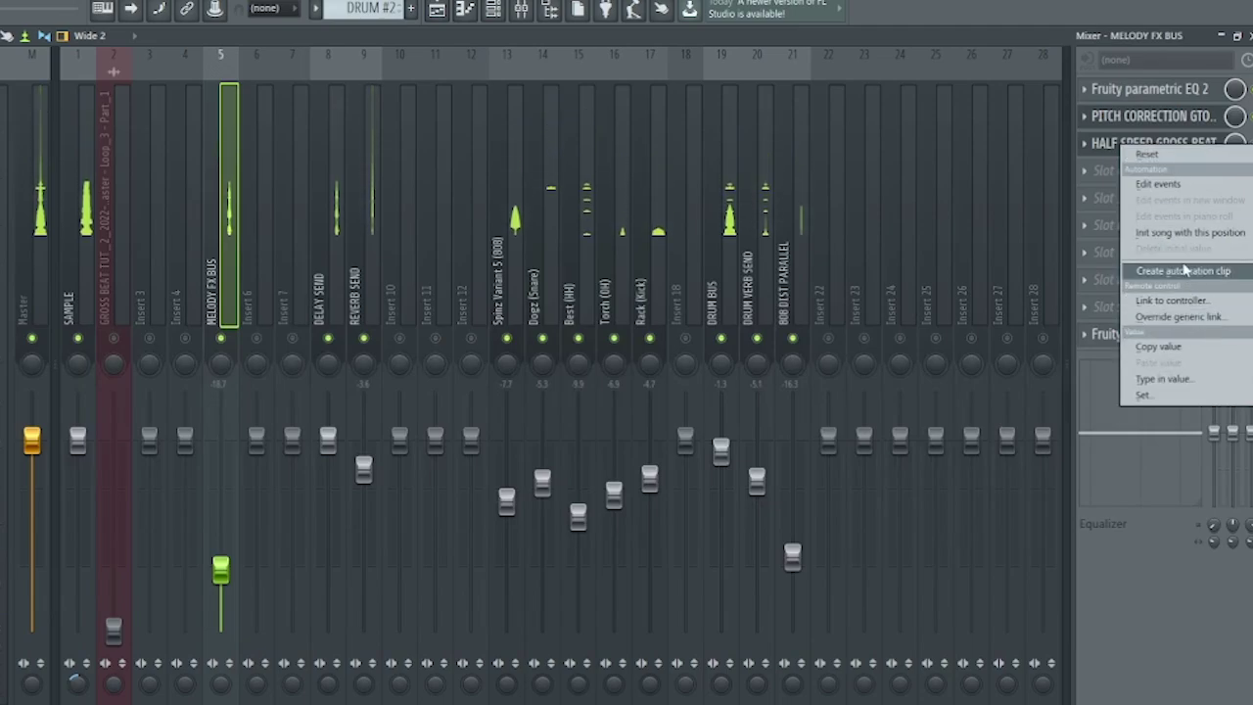
pyautogui.click(1171, 350)
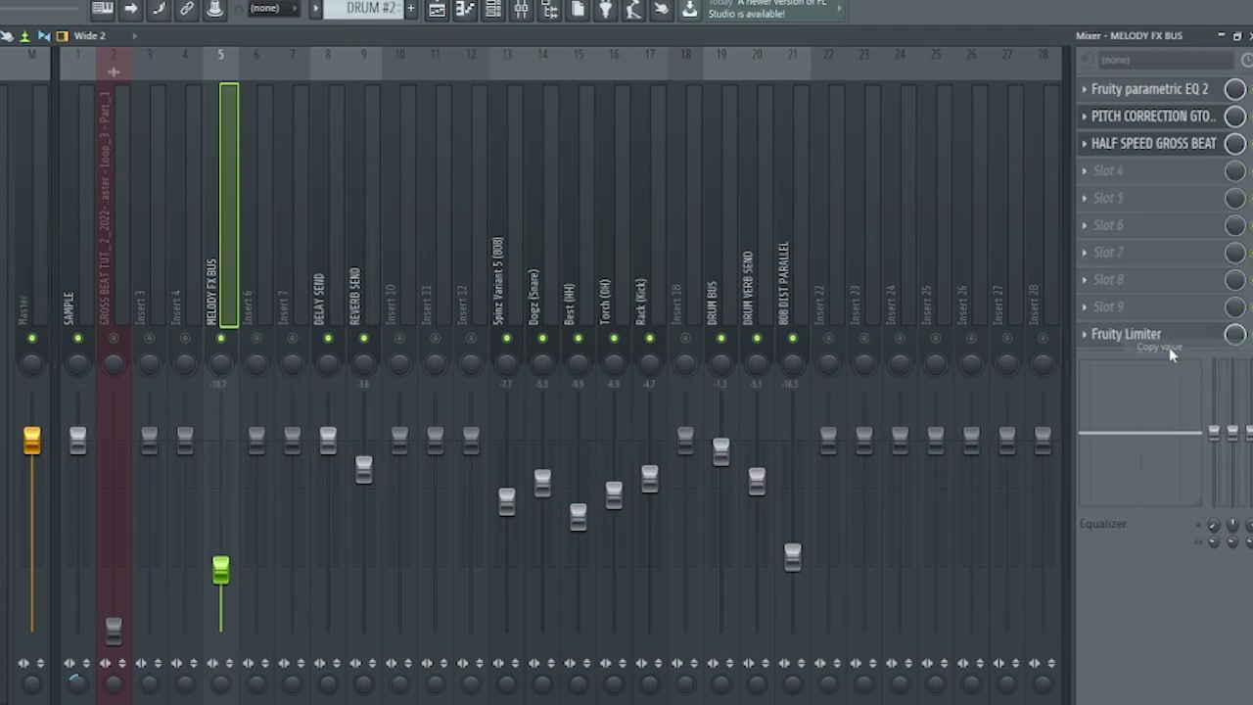
pyautogui.rightClick(1234, 143)
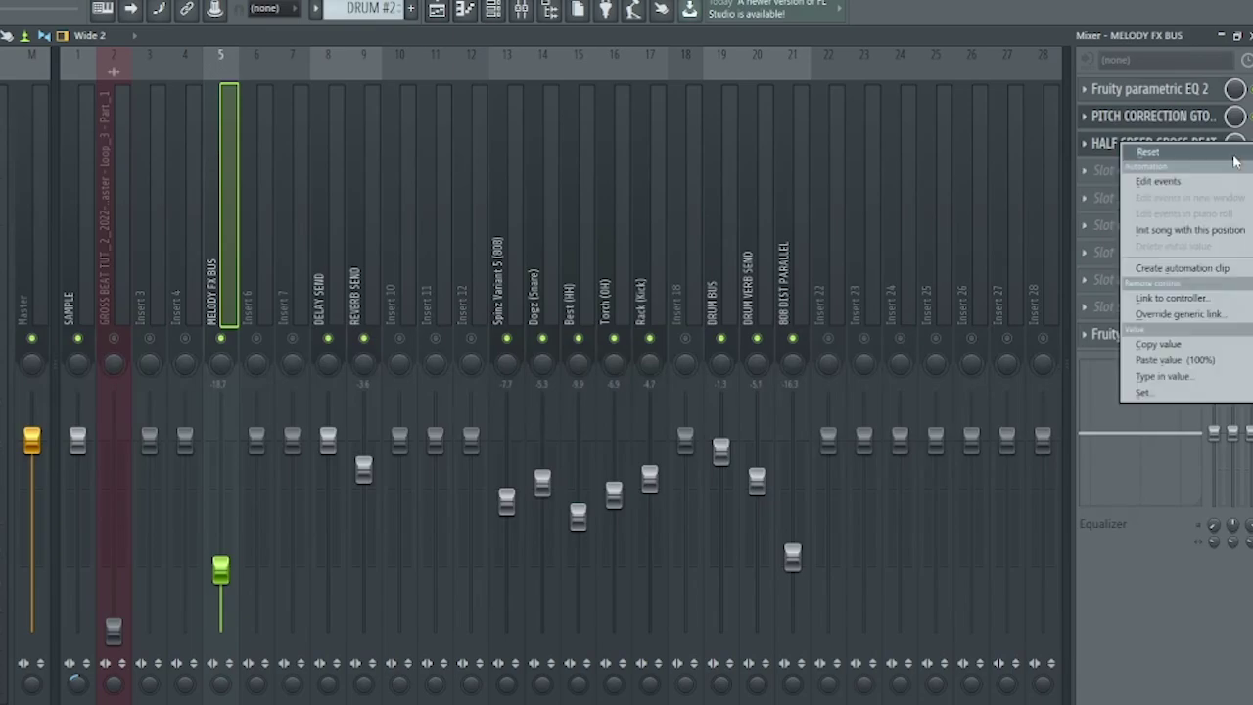
pyautogui.click(1182, 267)
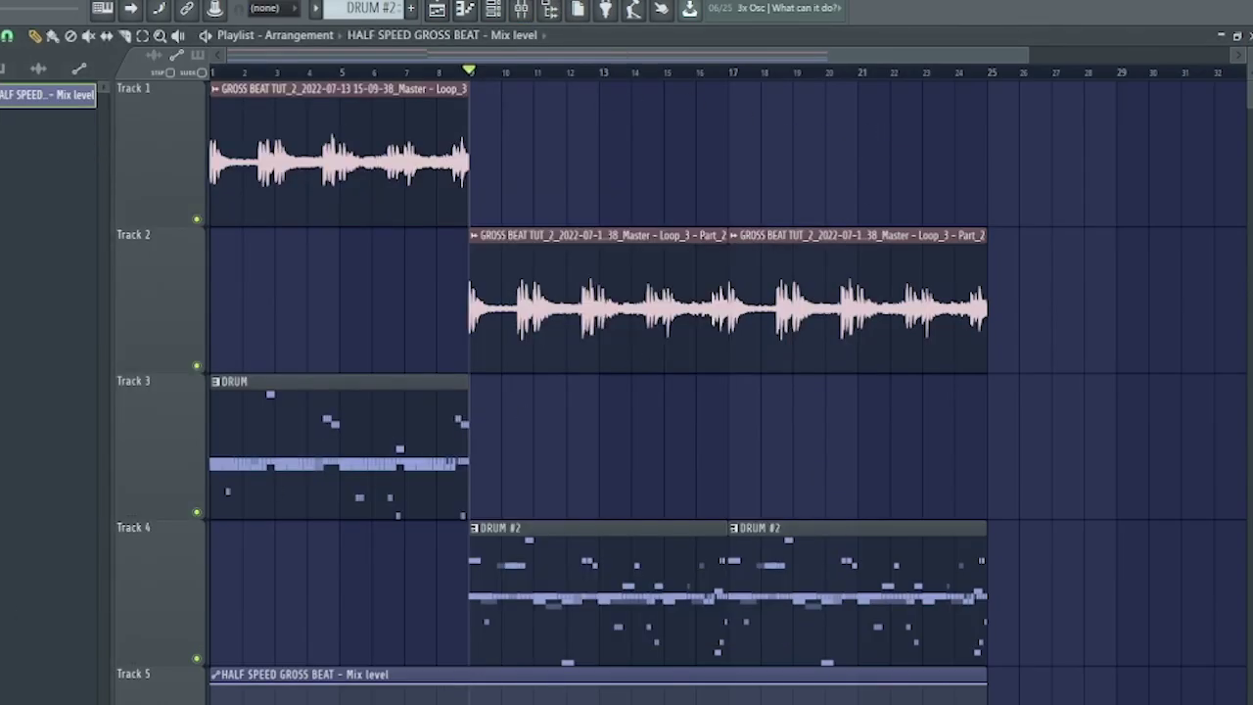
pyautogui.click(895, 128)
pyautogui.scroll(-3, 484, 90)
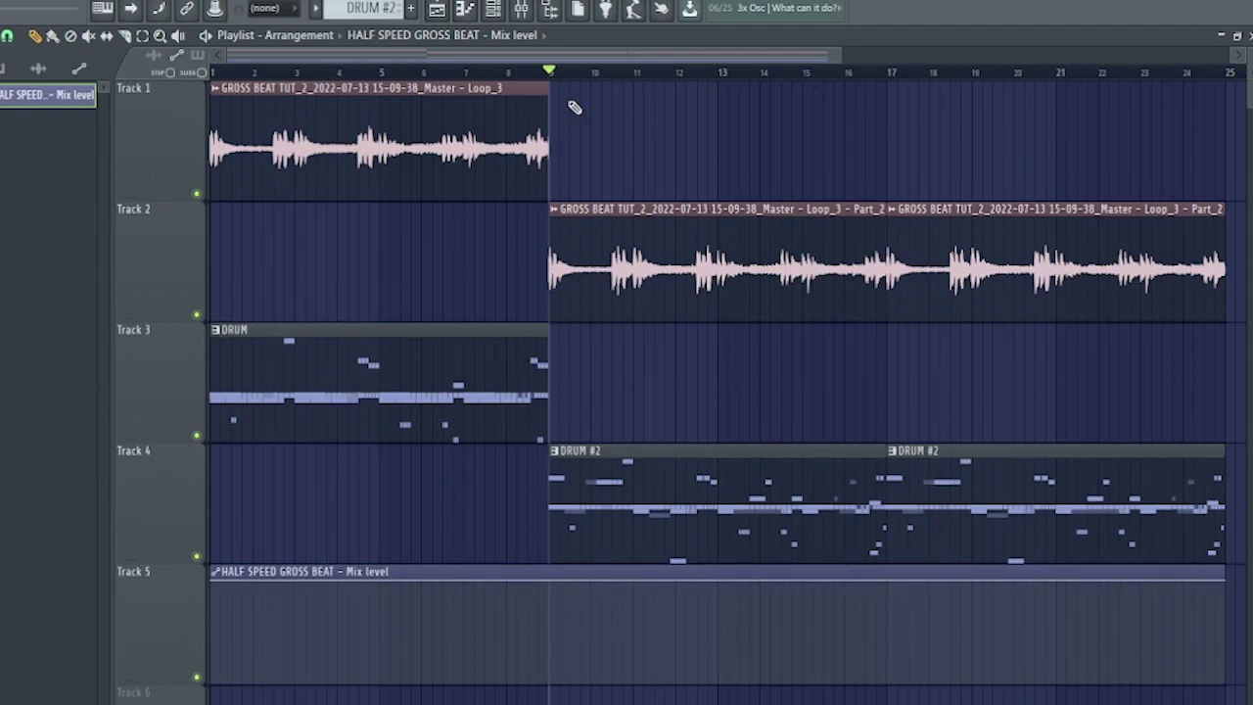
# Select bars 1 to 8 in the playlist and create a second mix level automation clip for HALF SPEED GROSS BEAT
pyautogui.moveTo(551, 74); pyautogui.dragTo(211, 73)
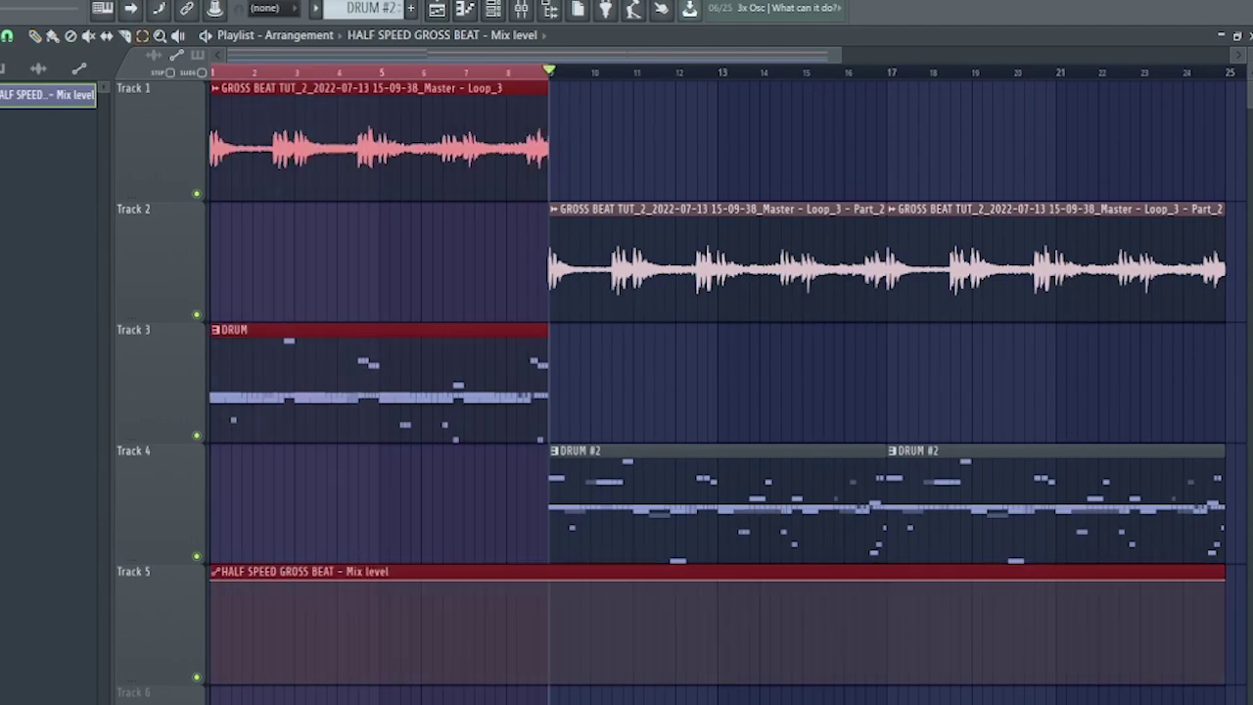
pyautogui.click(541, 13)
pyautogui.rightClick(1233, 144)
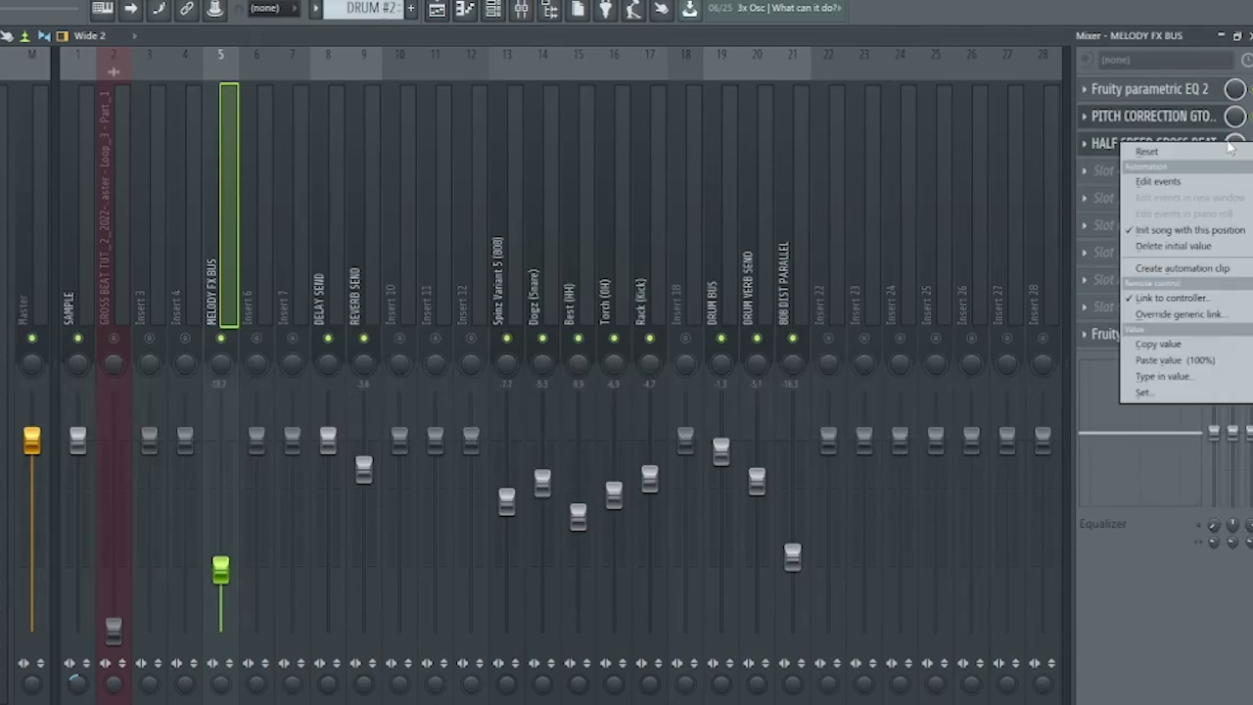
pyautogui.press('Escape')
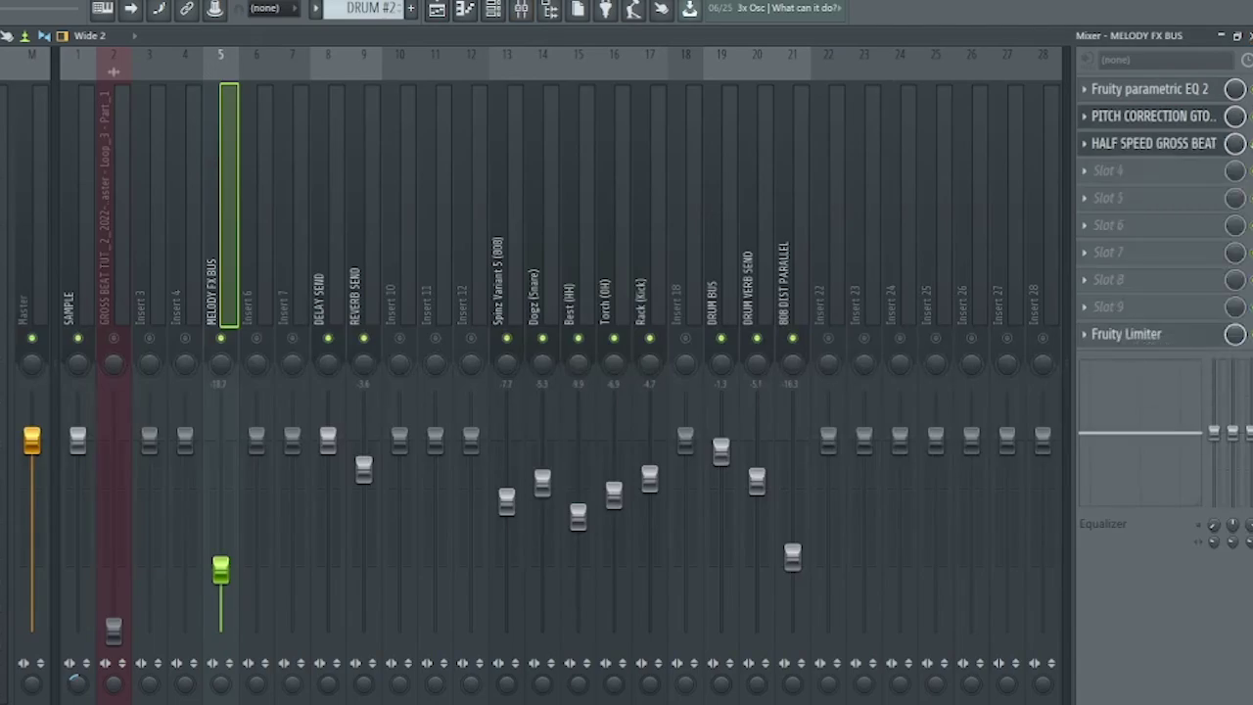
pyautogui.press('F5')
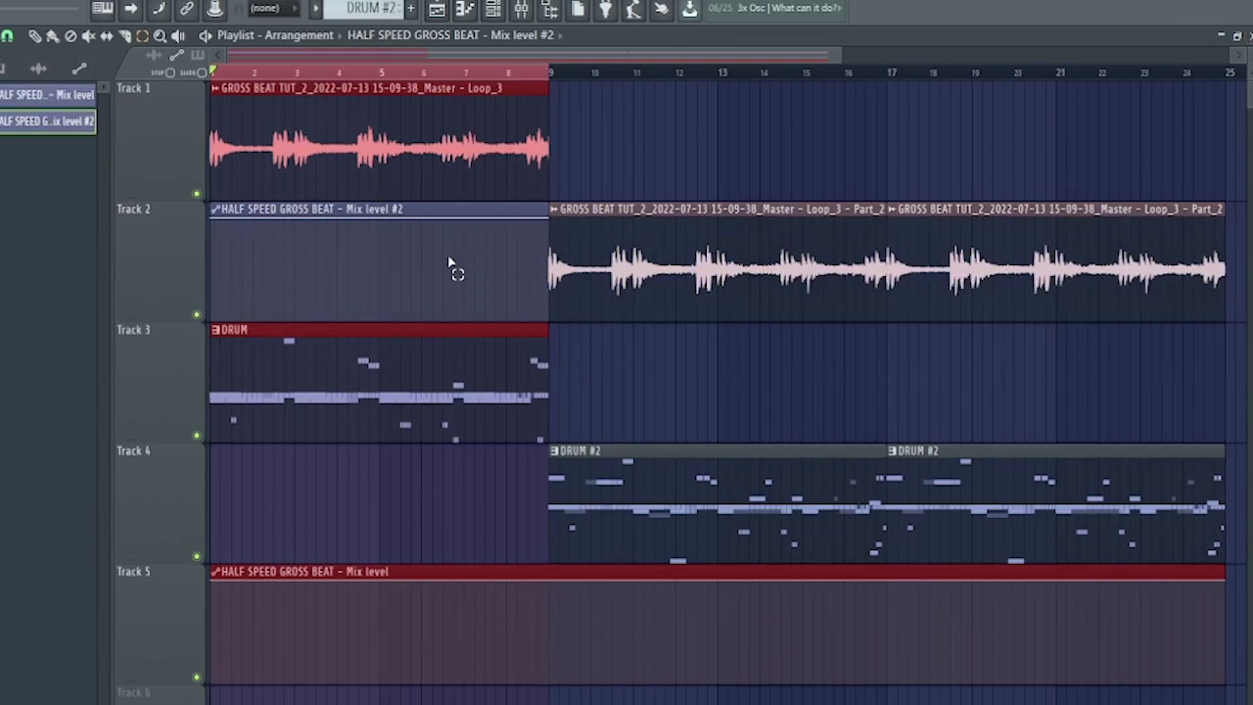
# Delete the second mix level automation clip from Track 2 and from the project, and deselect the remaining clips
pyautogui.rightClick(436, 202)
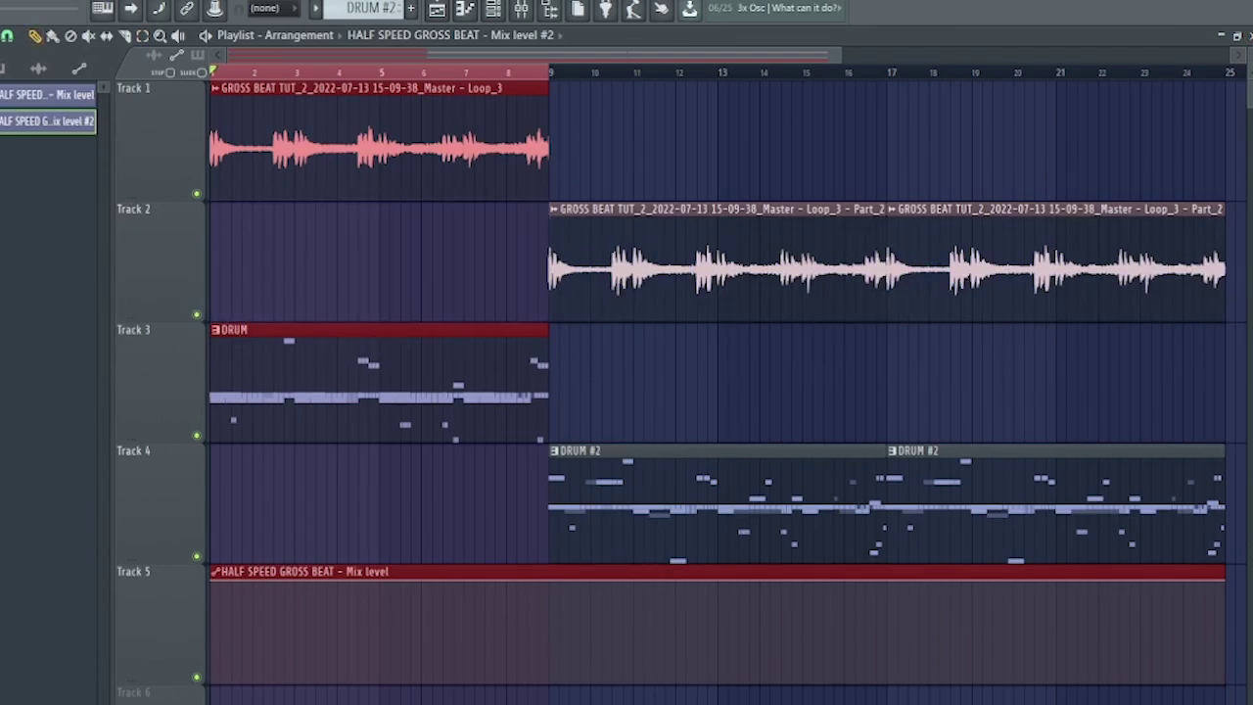
pyautogui.rightClick(57, 130)
pyautogui.click(69, 277)
pyautogui.press('Return')
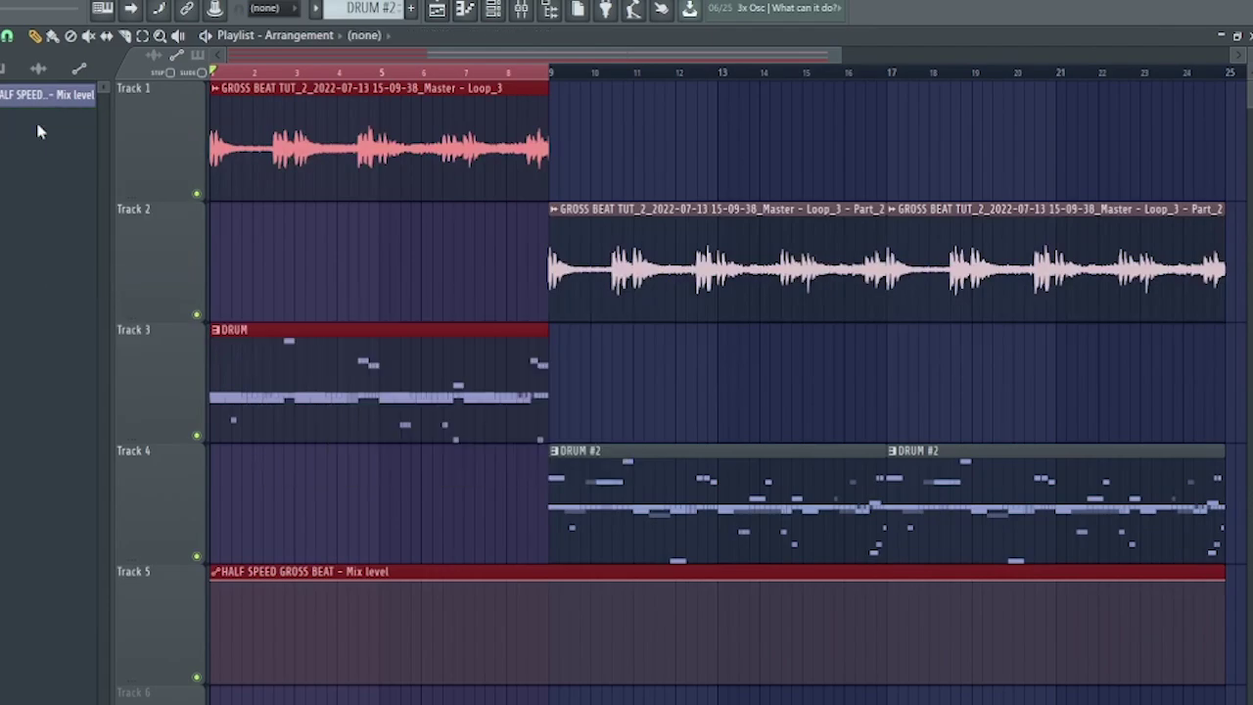
pyautogui.keyDown('ctrl'); pyautogui.click(426, 529); pyautogui.keyUp('ctrl')
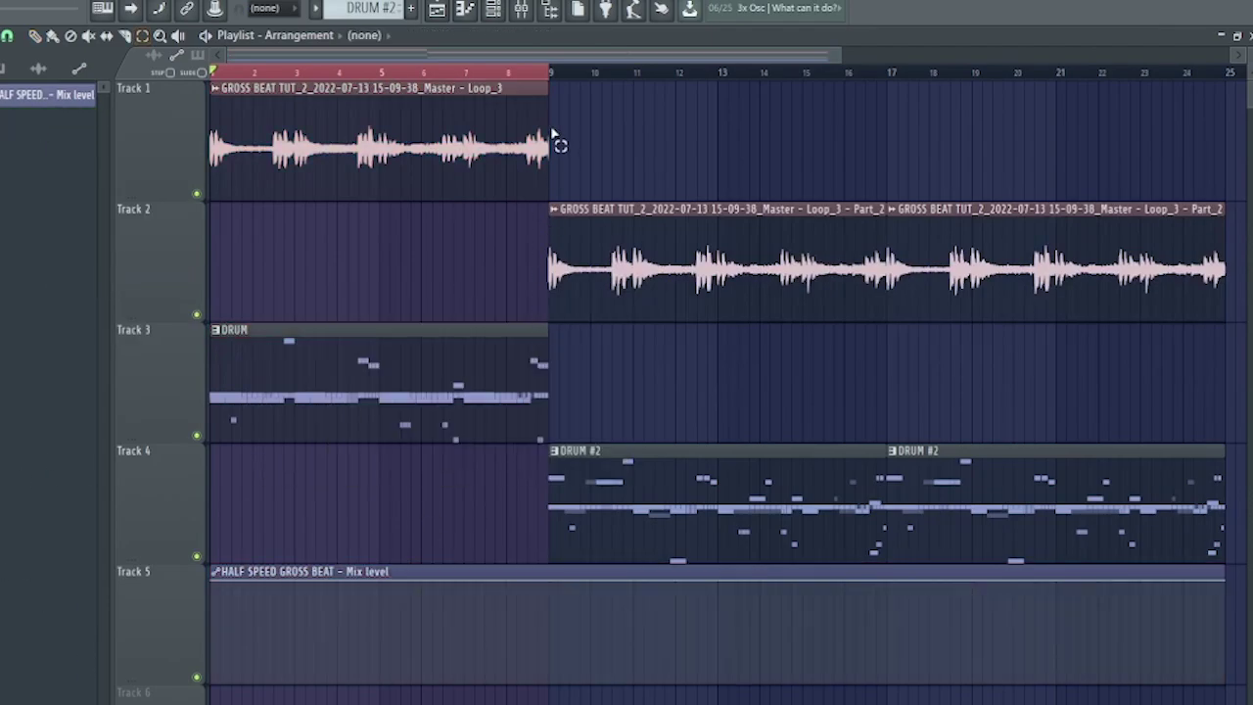
# Add a control point at bar 17 of the mix level automation clip on Track 5 and lower it to zero
pyautogui.scroll(-2, 223, 585)
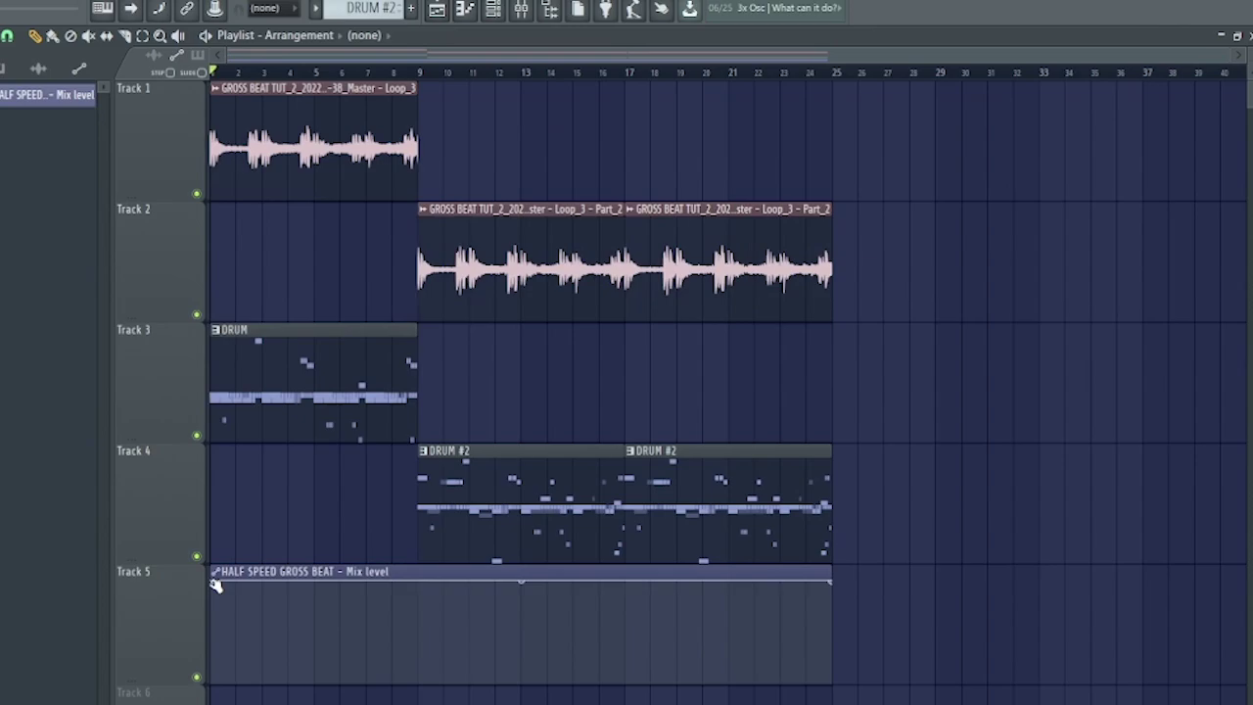
pyautogui.scroll(5, 649, 84)
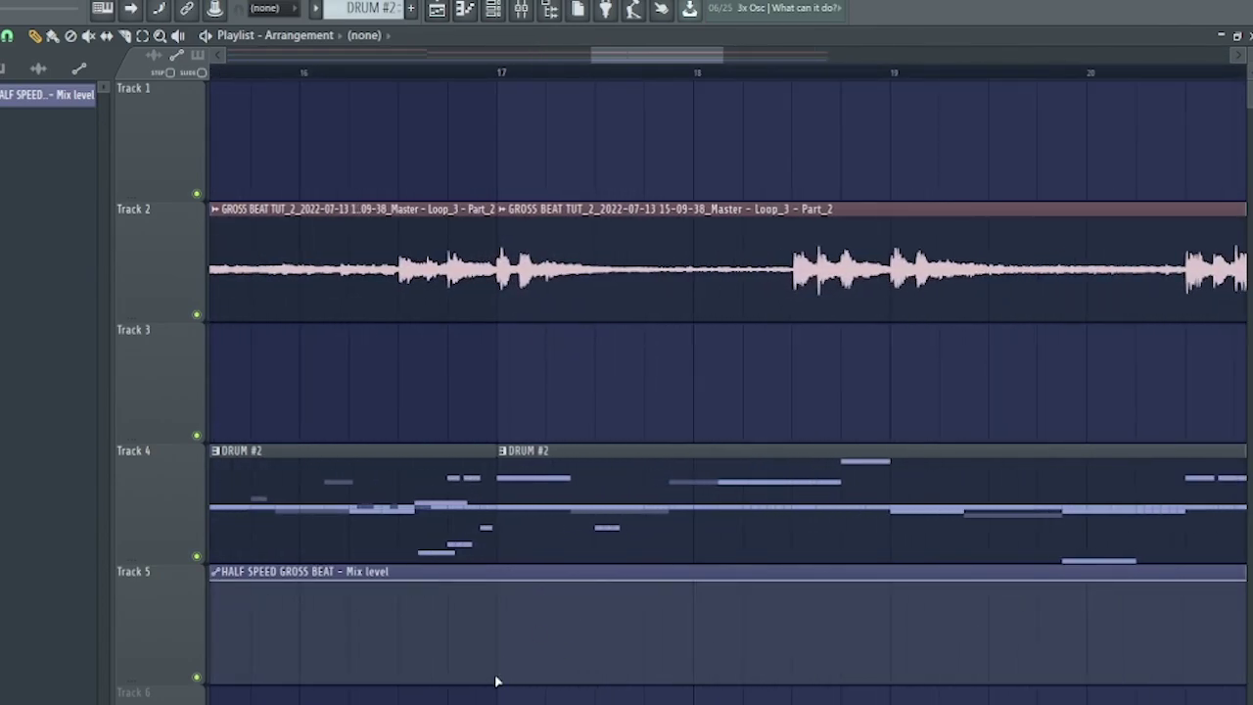
pyautogui.moveTo(497, 682); pyautogui.dragTo(499, 676)
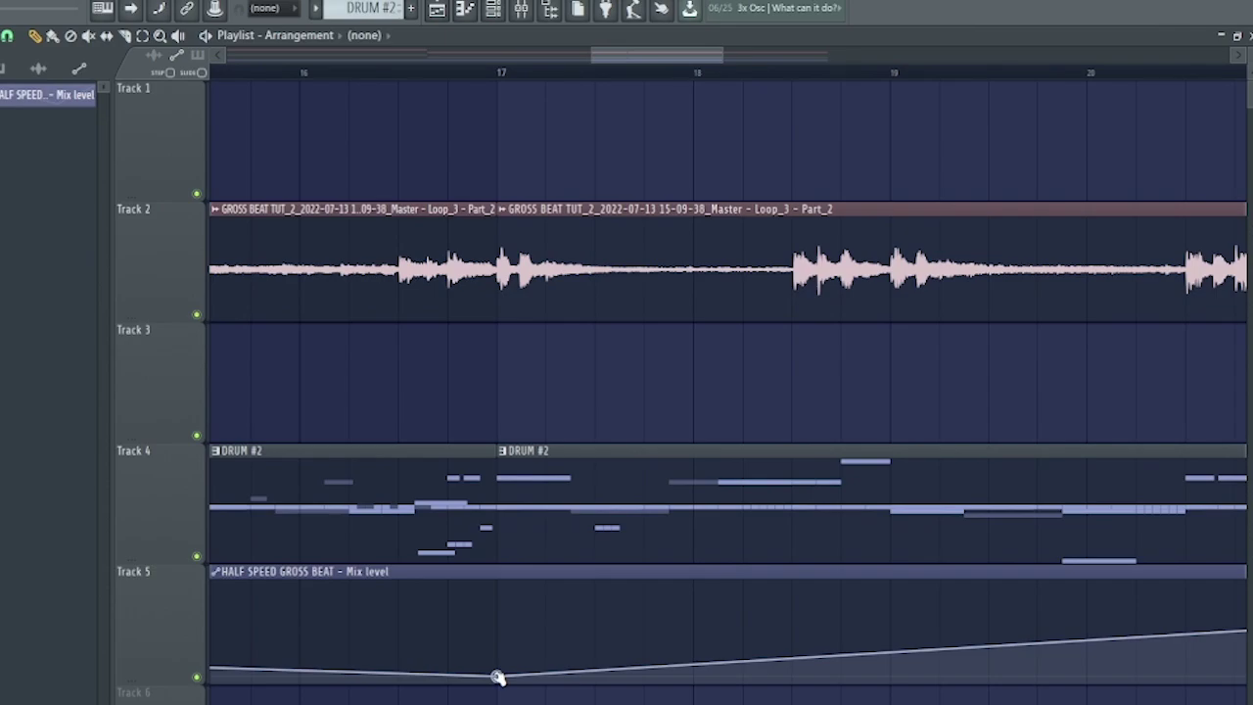
pyautogui.scroll(-5, 522, 71)
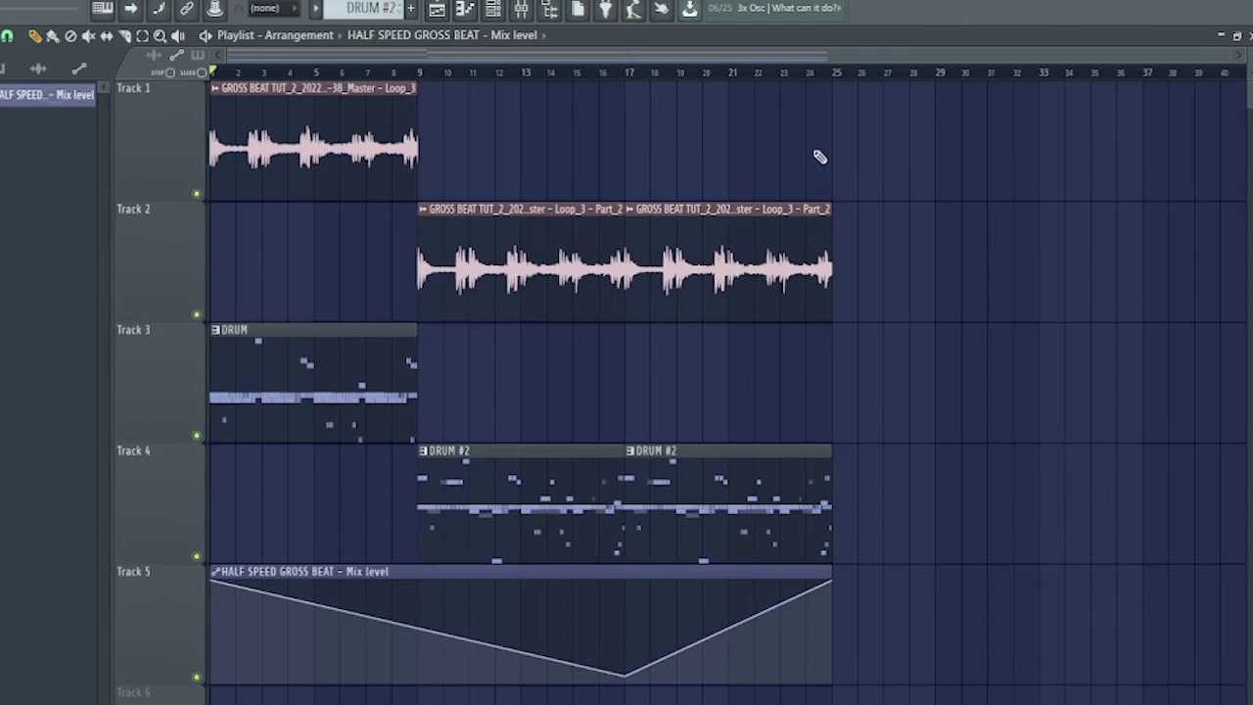
pyautogui.moveTo(614, 631)
pyautogui.moveTo(627, 678); pyautogui.dragTo(632, 697)
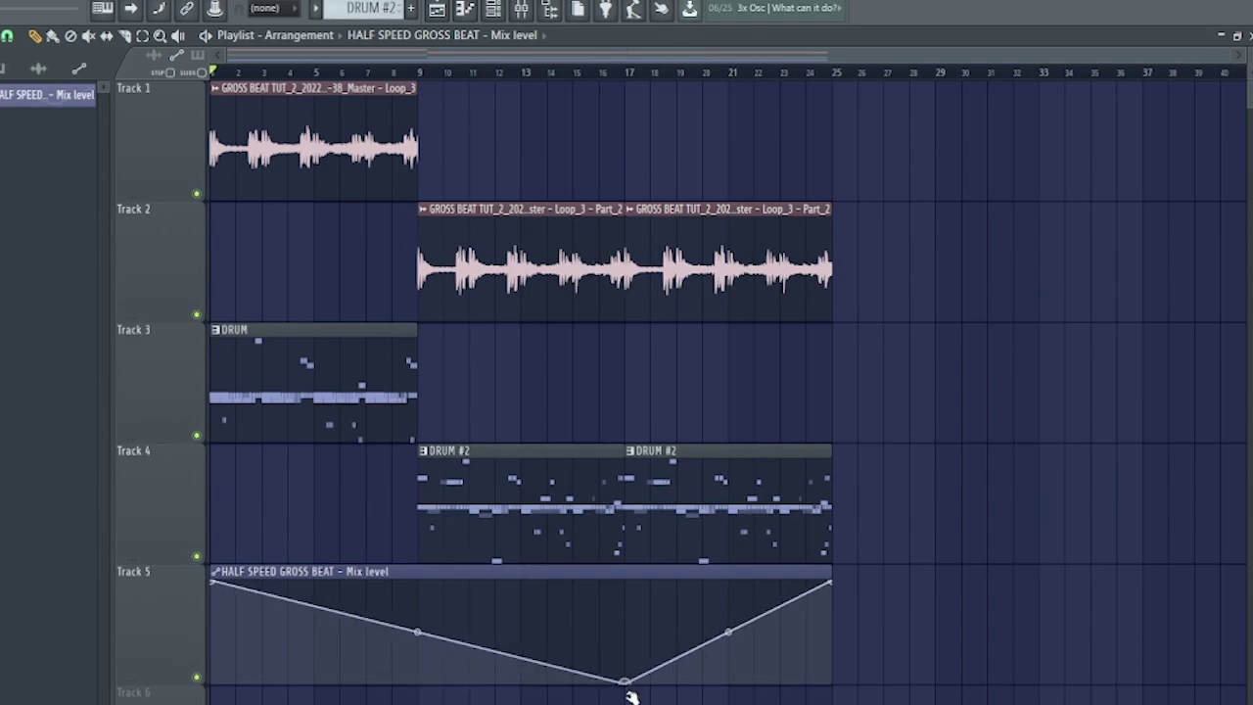
# Lower the automation's start point to zero, raise the bar 17 point to maximum, and return the start point to maximum
pyautogui.moveTo(214, 584); pyautogui.dragTo(211, 683)
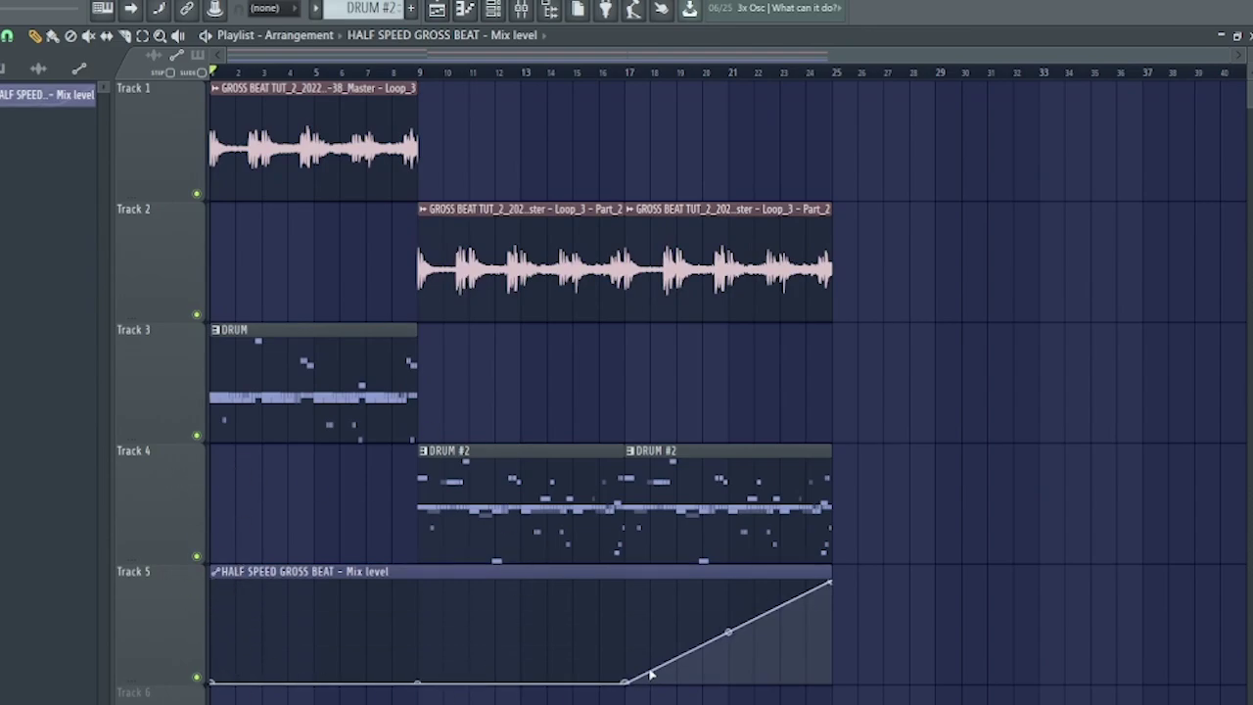
pyautogui.moveTo(631, 685); pyautogui.dragTo(632, 578)
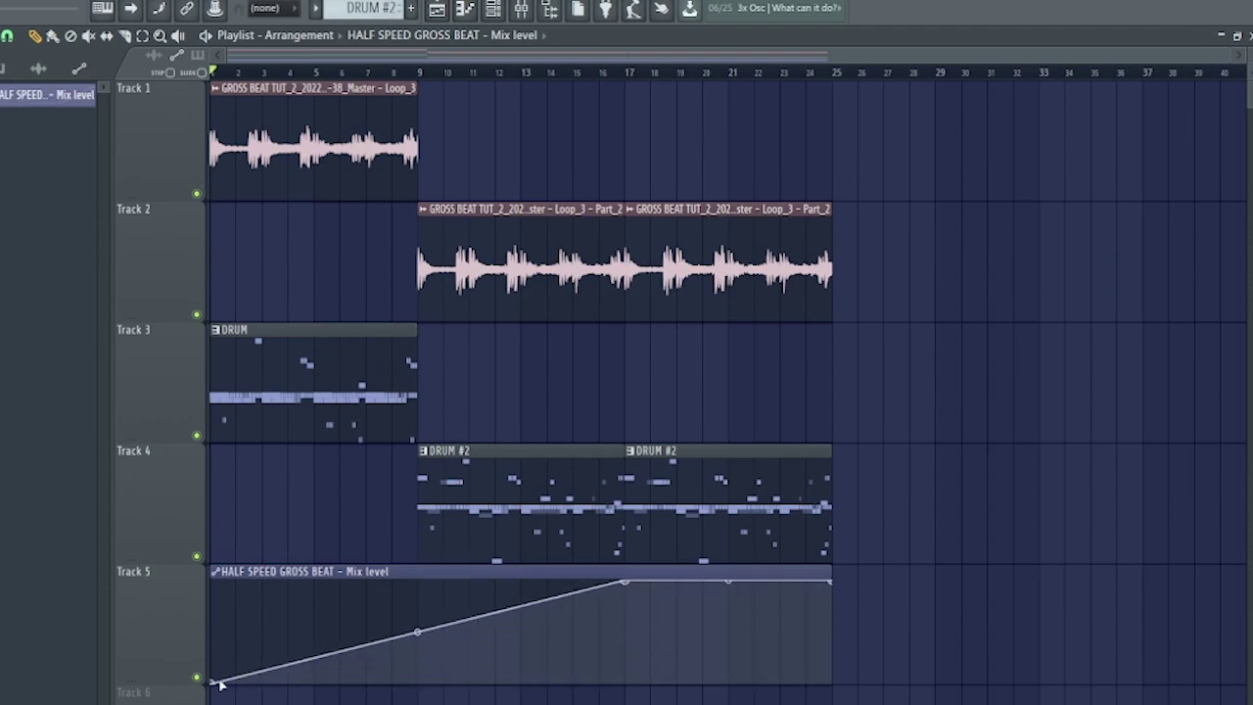
pyautogui.moveTo(219, 689); pyautogui.dragTo(212, 579)
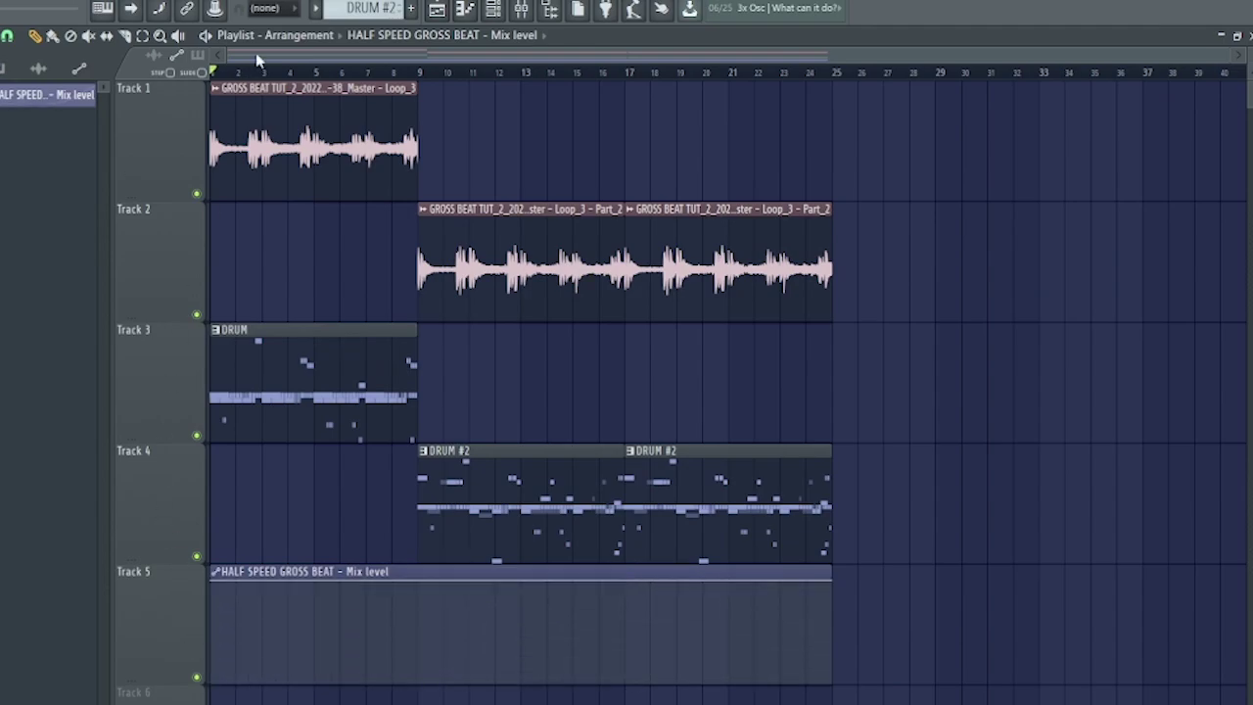
# View the MELODY FX BUS effect slots in the mixer, start playback, and return to the playlist
pyautogui.press('F9')
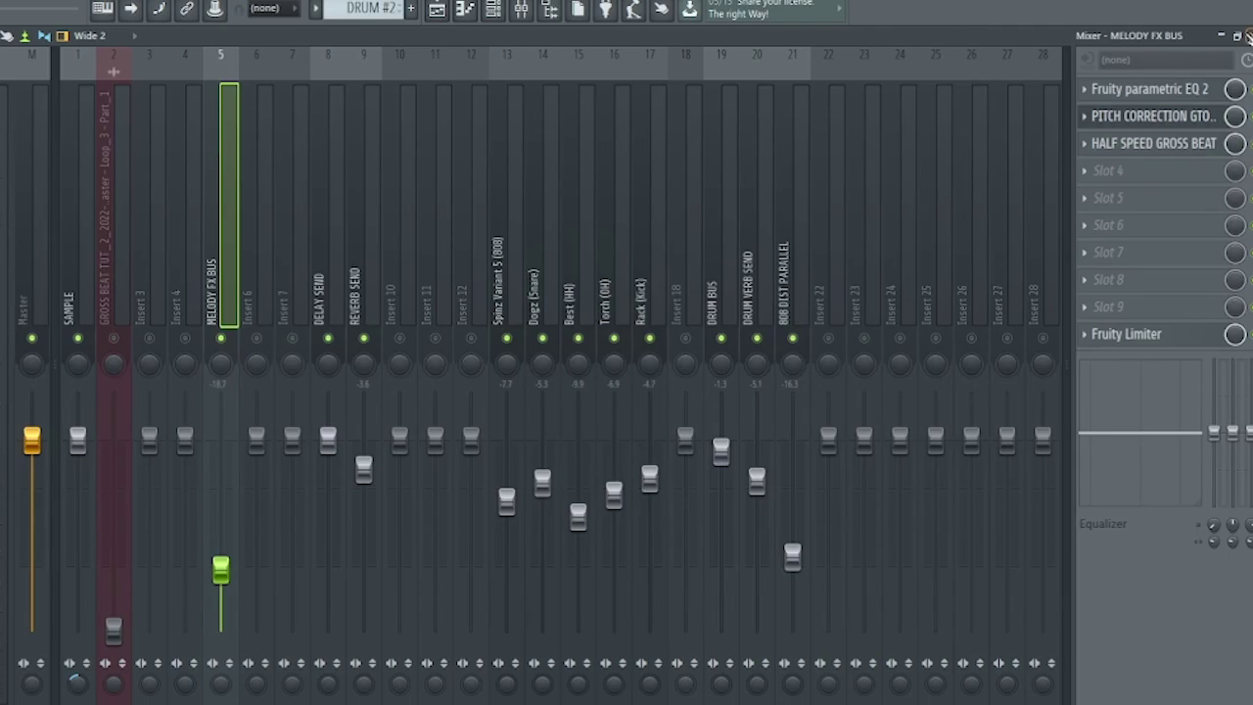
pyautogui.press('space')
pyautogui.click(1249, 36)
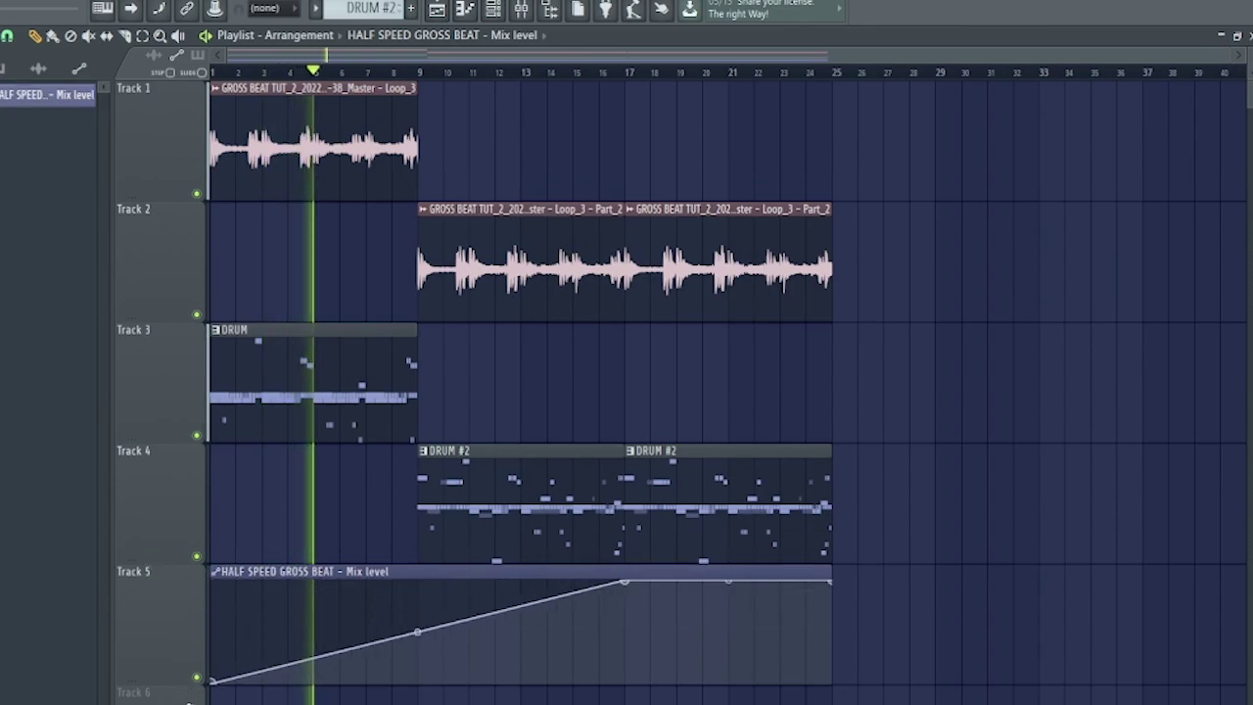
# Hold the Track 5 mix level automation at zero until bar 17 and add a second bar 17 point for an abrupt jump
pyautogui.moveTo(419, 632); pyautogui.dragTo(419, 685)
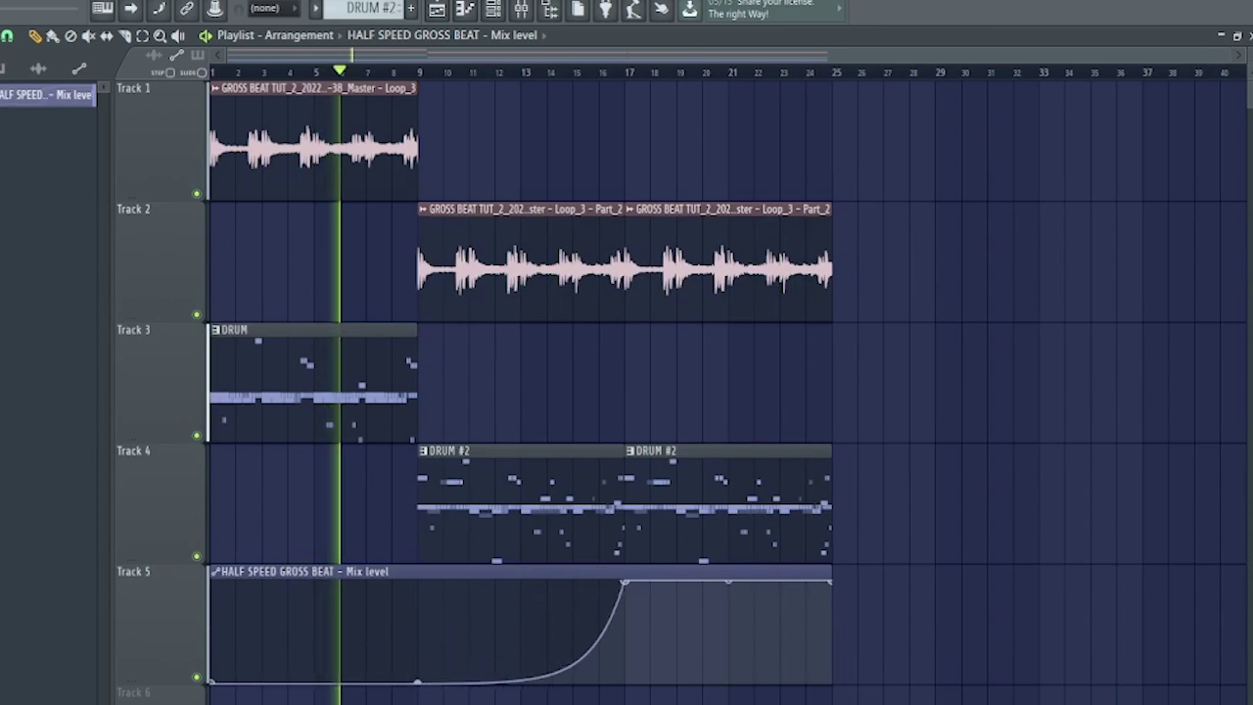
pyautogui.moveTo(633, 585); pyautogui.dragTo(628, 682)
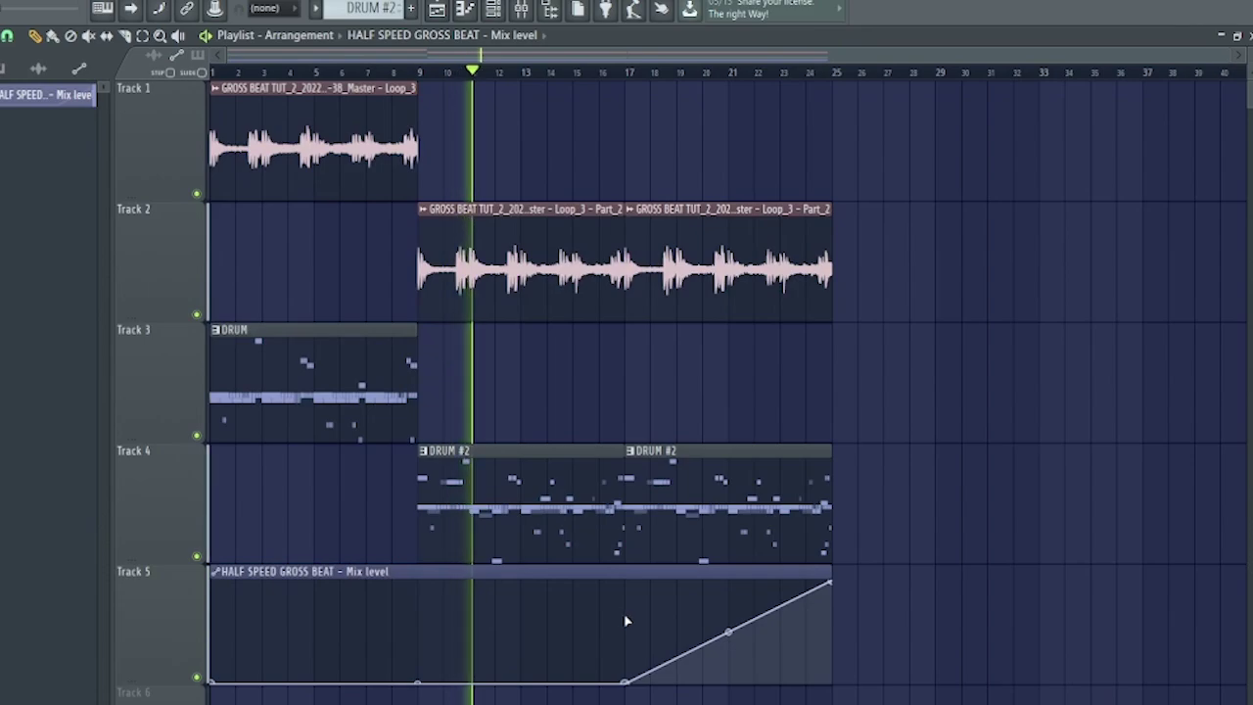
pyautogui.scroll(3, 632, 76)
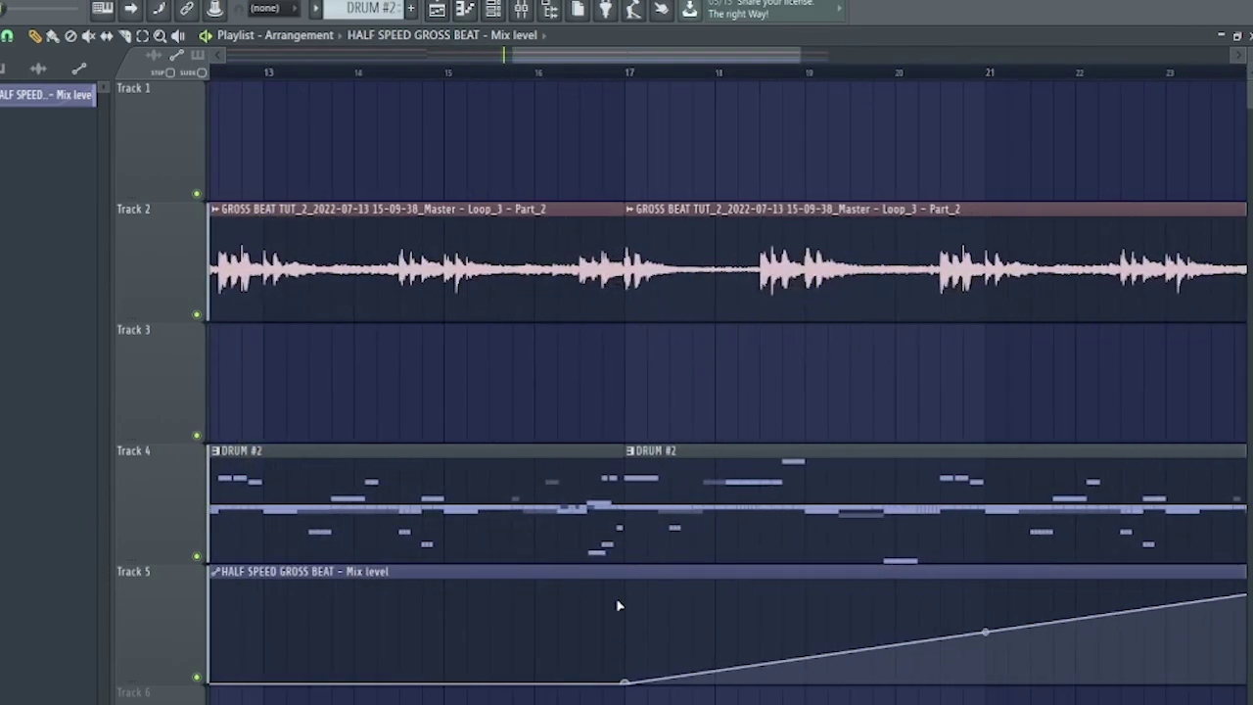
pyautogui.click(624, 621)
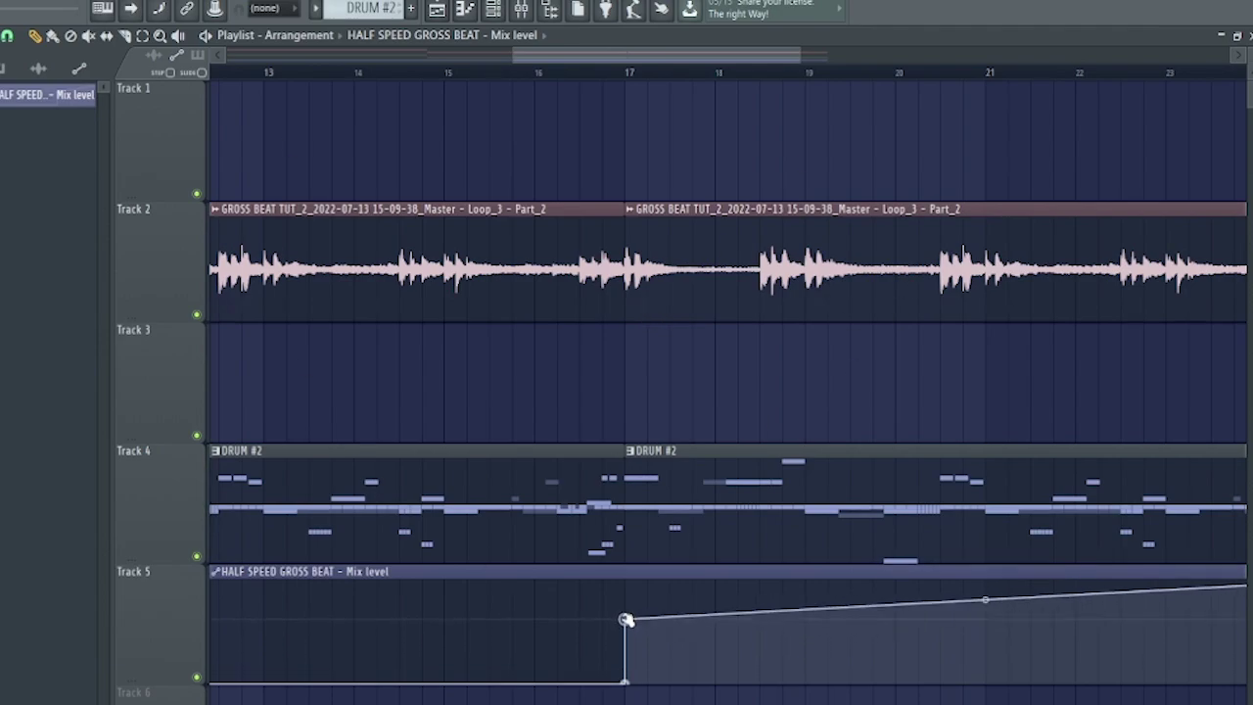
pyautogui.click(8, 36)
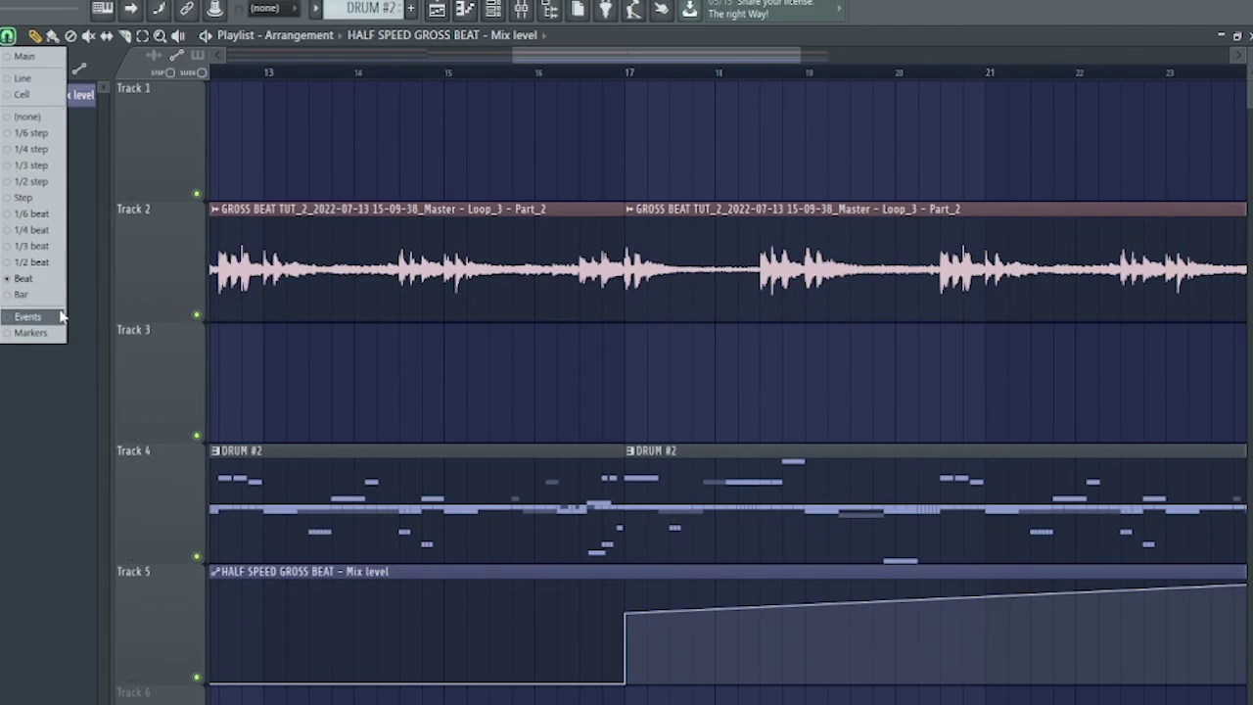
pyautogui.click(626, 619)
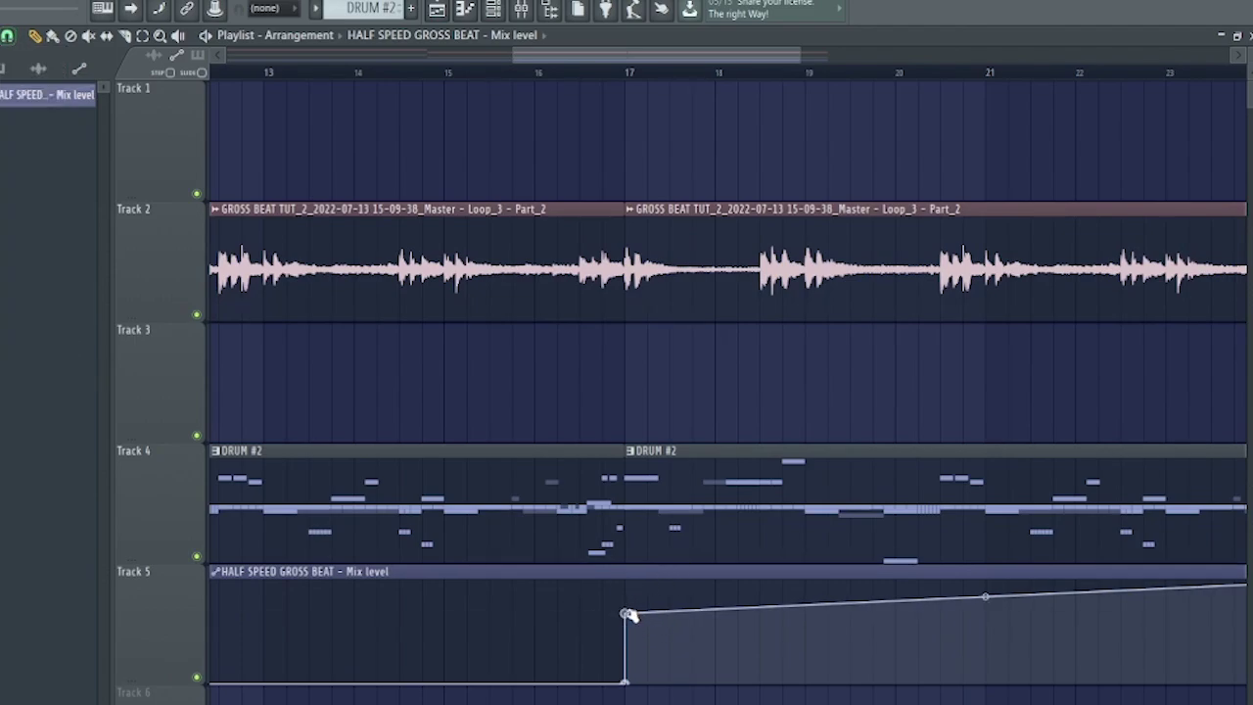
pyautogui.moveTo(625, 620)
pyautogui.mouseDown()
pyautogui.moveTo(666, 610)
pyautogui.moveTo(628, 610)
pyautogui.mouseUp()
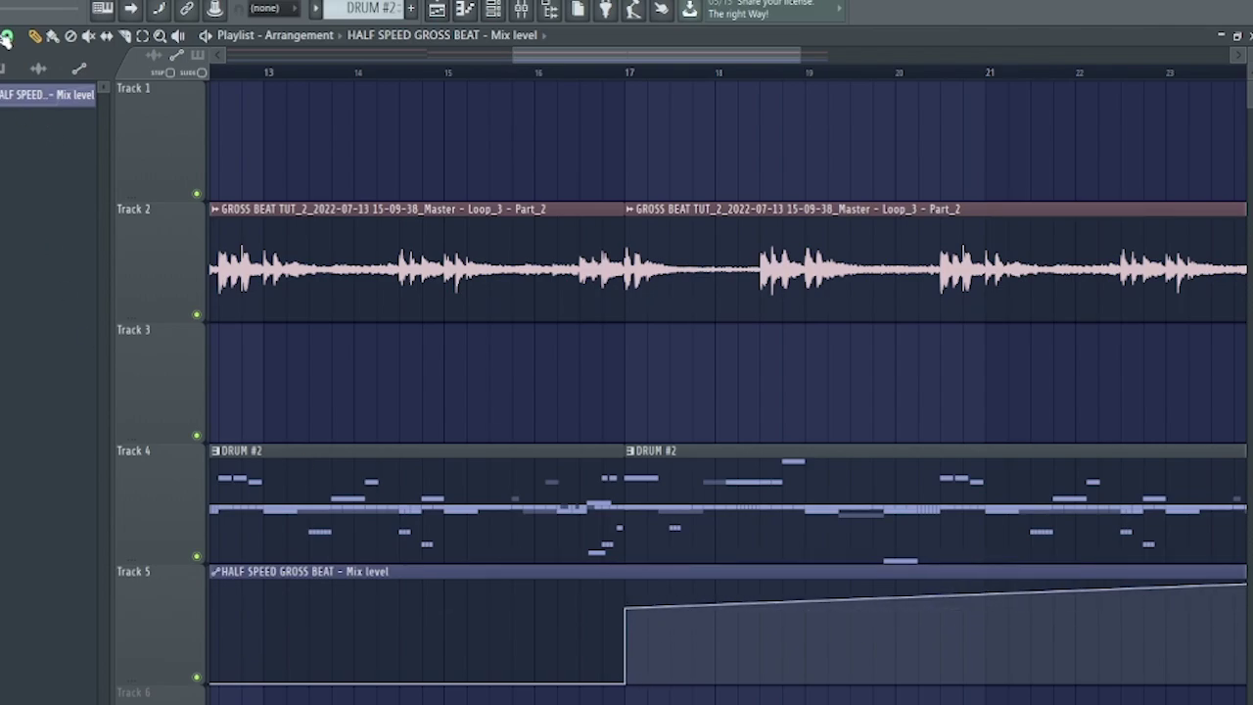
# Try a freely placed automation point before bar 17 with snap set to none, delete it, and restore Beat snapping
pyautogui.click(8, 35)
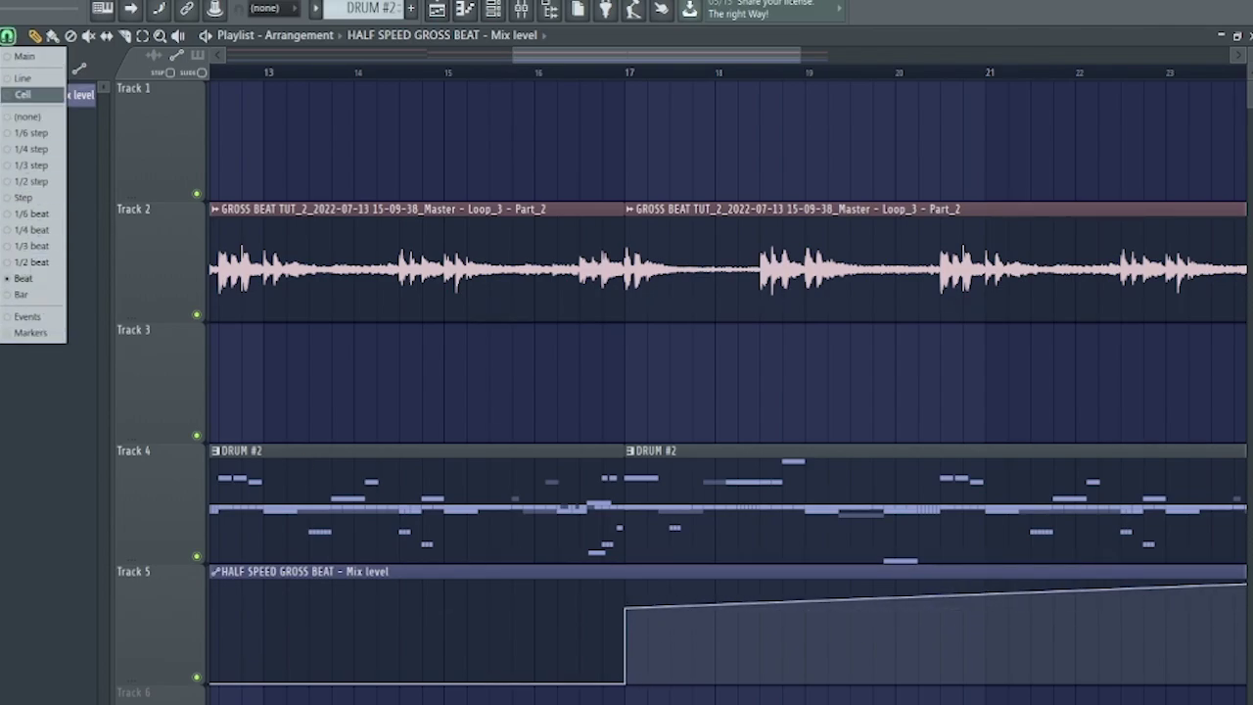
pyautogui.click(29, 116)
pyautogui.rightClick(576, 624)
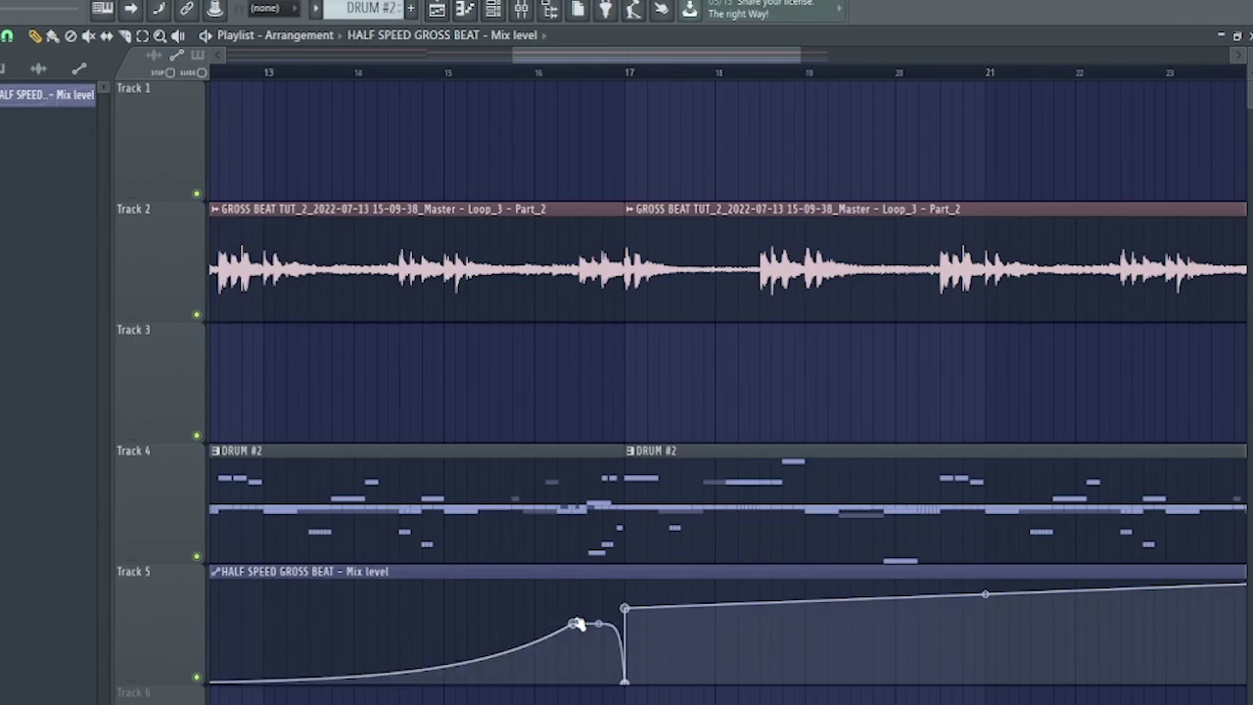
pyautogui.moveTo(575, 623); pyautogui.dragTo(453, 633)
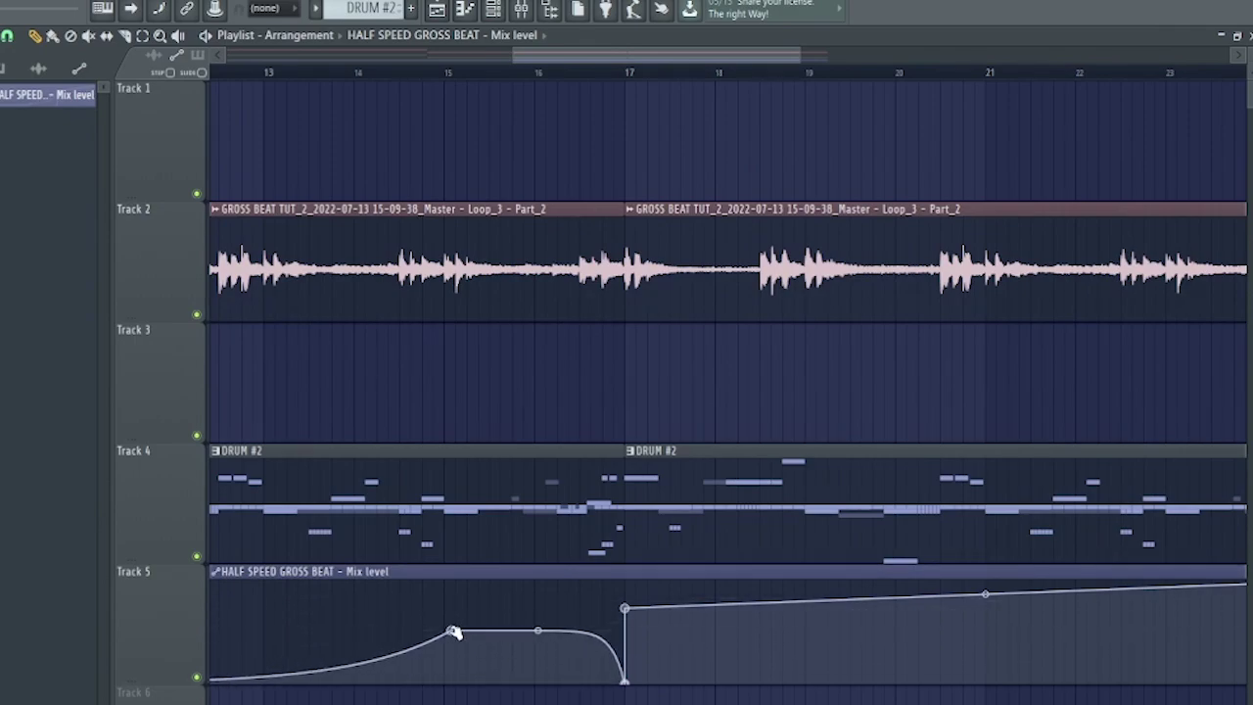
pyautogui.rightClick(449, 627)
pyautogui.rightClick(447, 626)
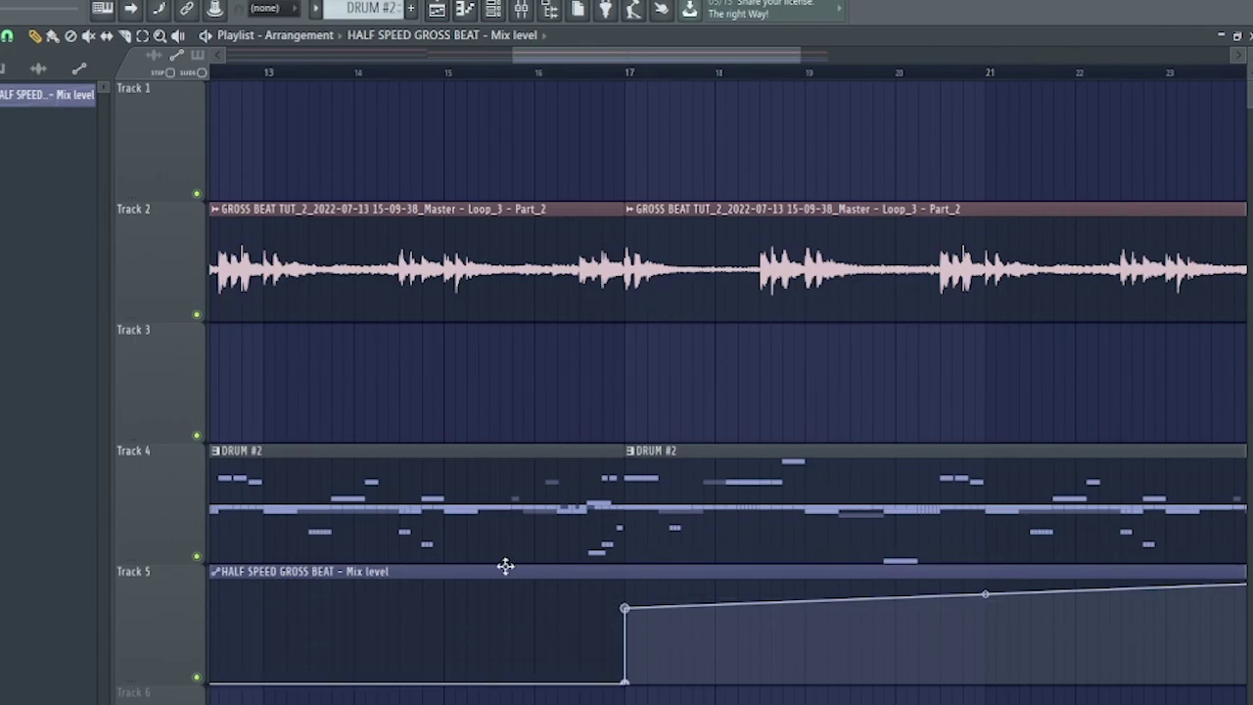
pyautogui.click(10, 37)
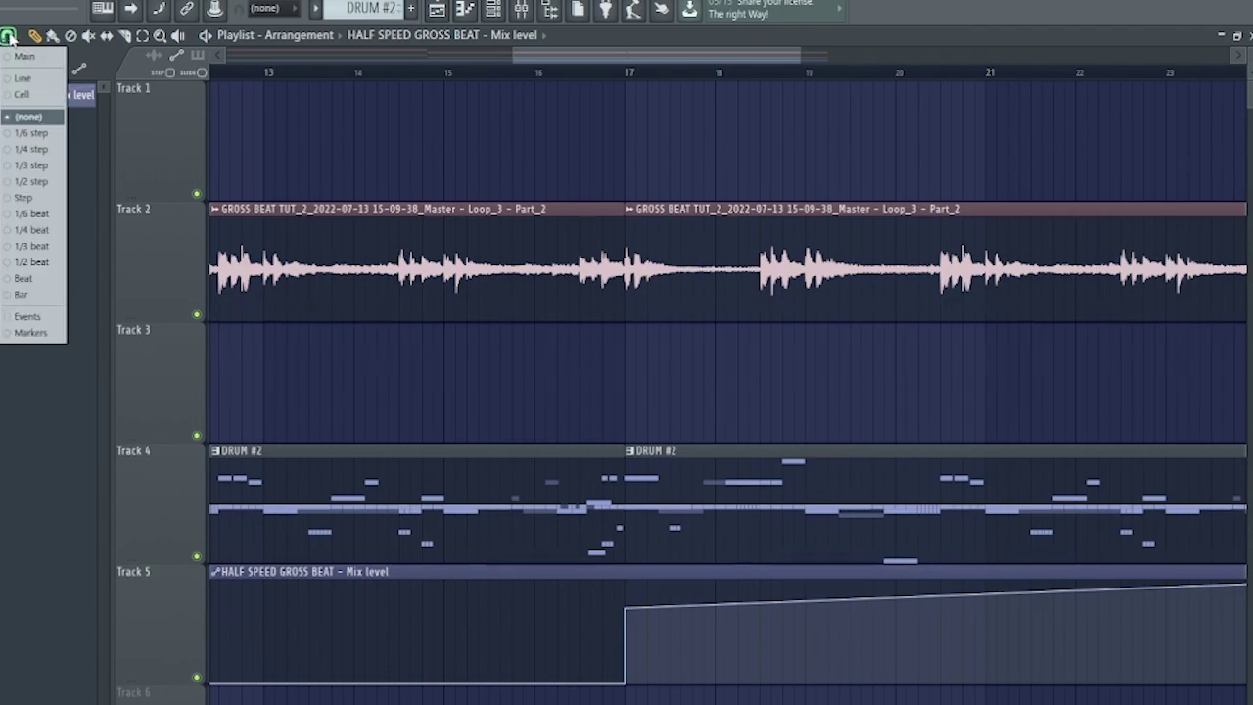
pyautogui.click(24, 279)
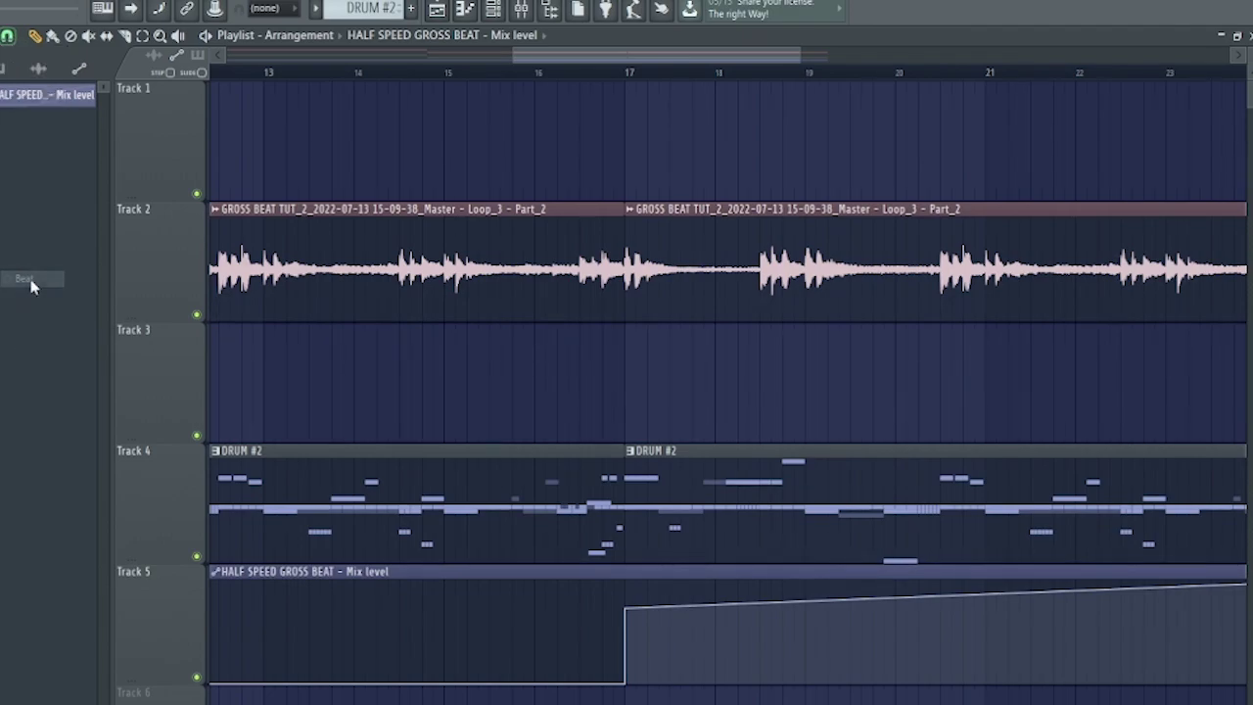
# Set the upper bar 17 point and the end point of the mix level automation to about half level
pyautogui.moveTo(626, 609); pyautogui.dragTo(621, 59)
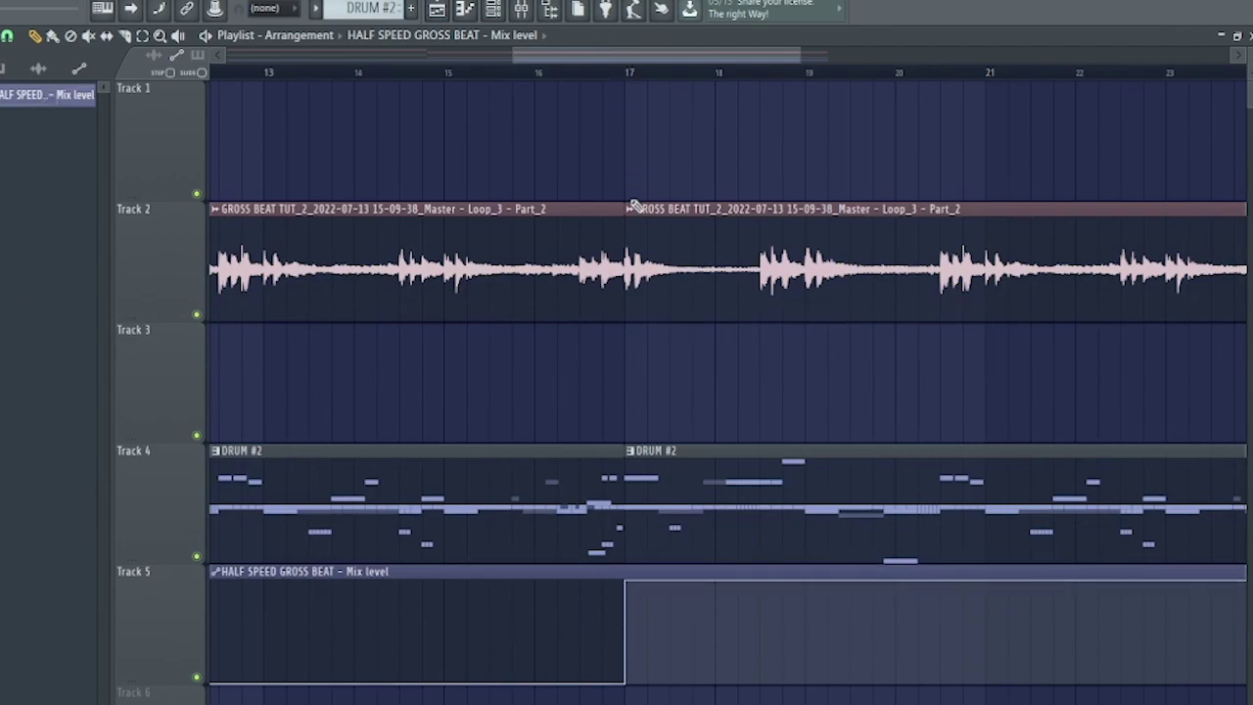
pyautogui.moveTo(628, 586); pyautogui.dragTo(625, 628)
pyautogui.scroll(-5, 670, 84)
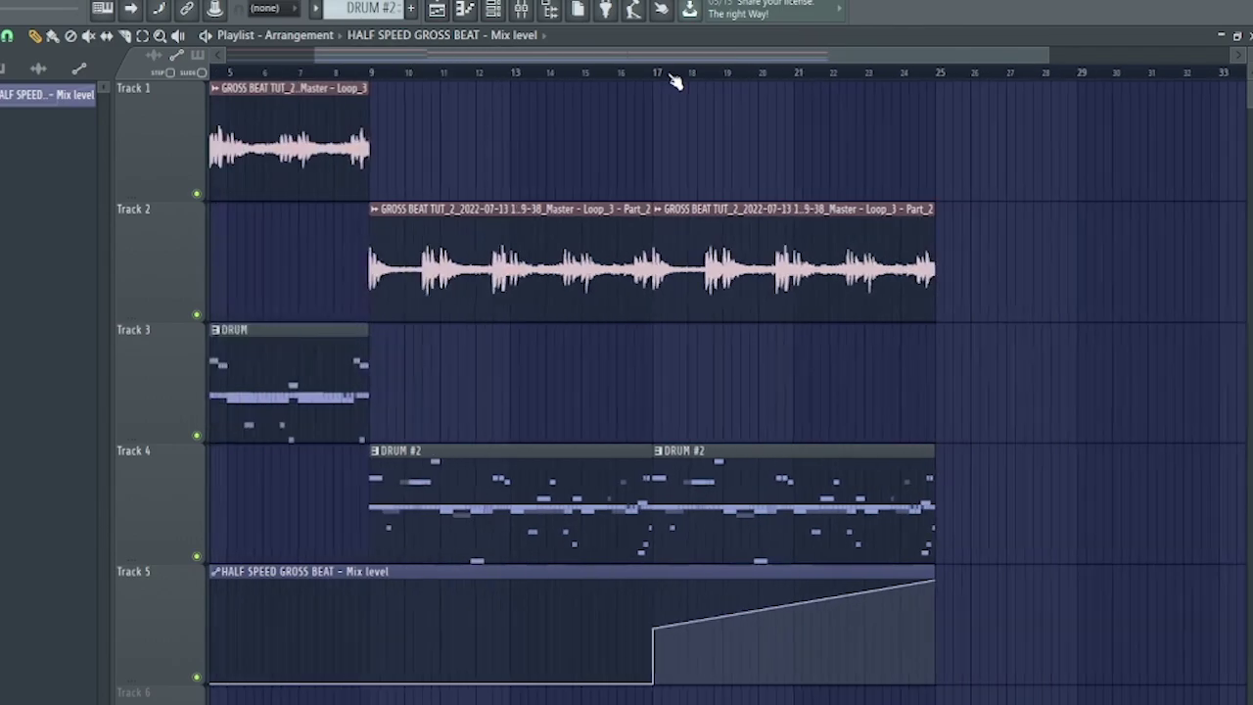
pyautogui.moveTo(834, 583); pyautogui.dragTo(833, 630)
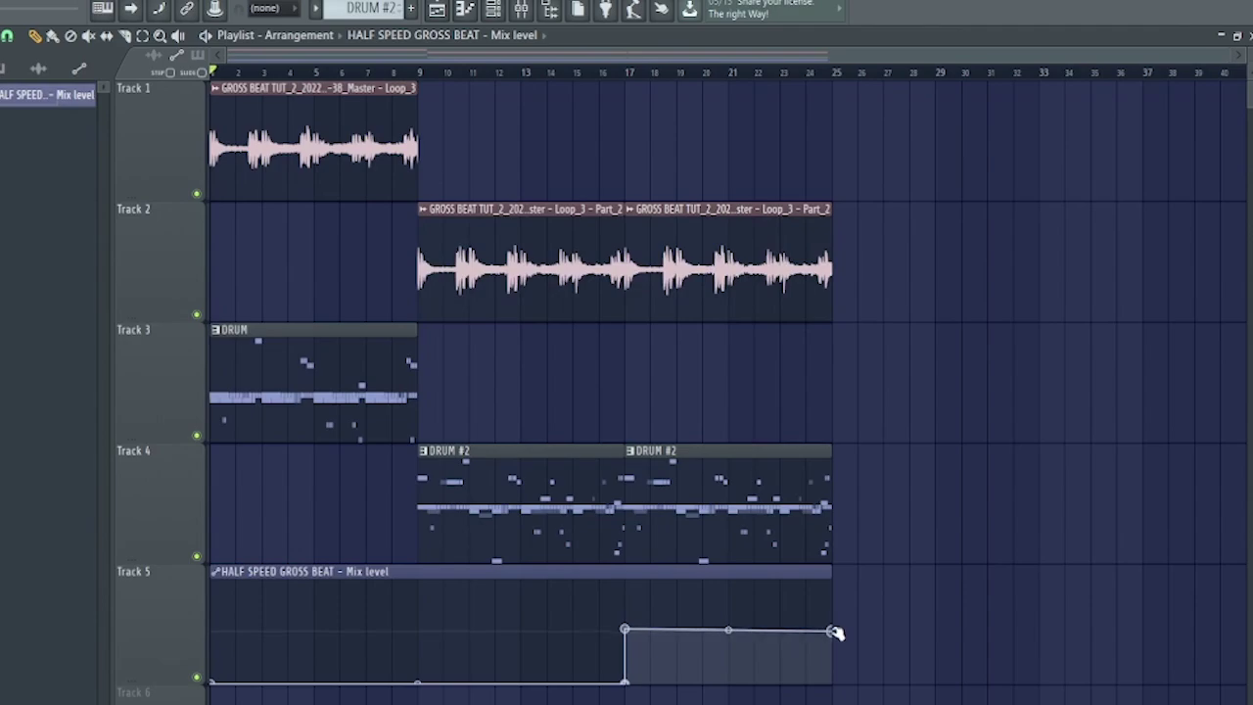
# Play from bar 17, check the HALF SPEED GROSS BEAT mix level on the MELODY FX BUS, and return to the playlist
pyautogui.scroll(4, 630, 78)
pyautogui.click(623, 76)
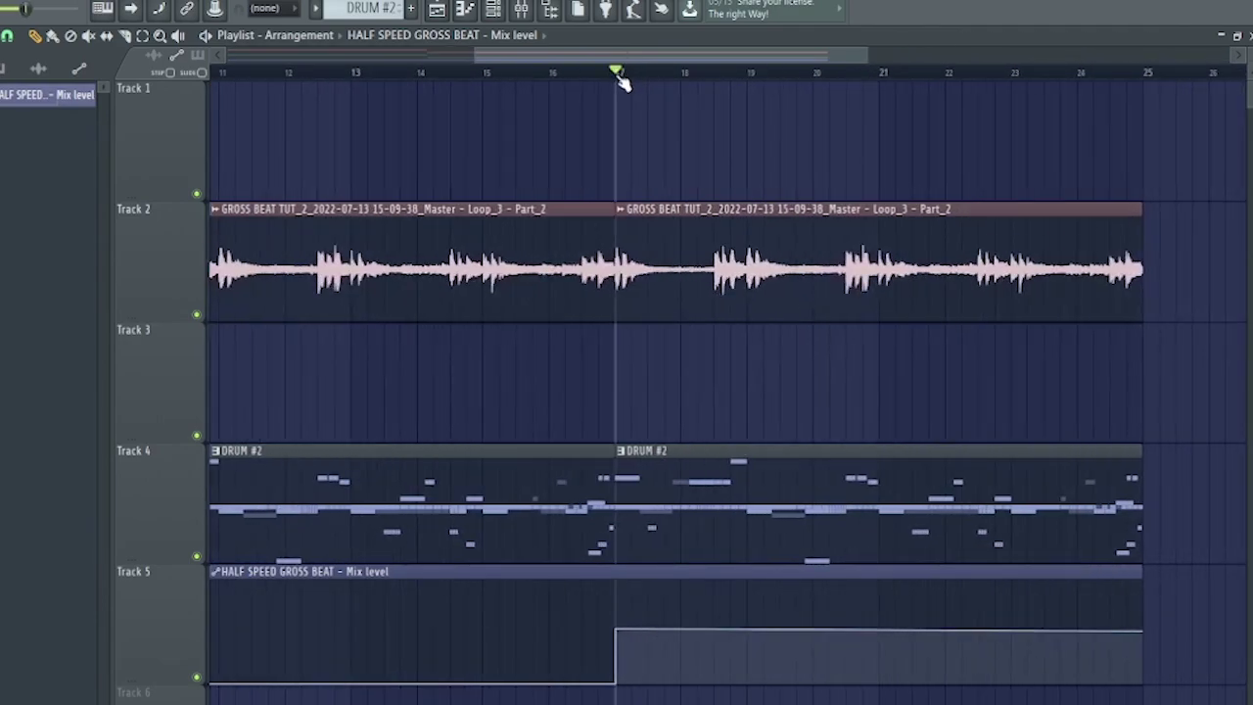
pyautogui.press('space')
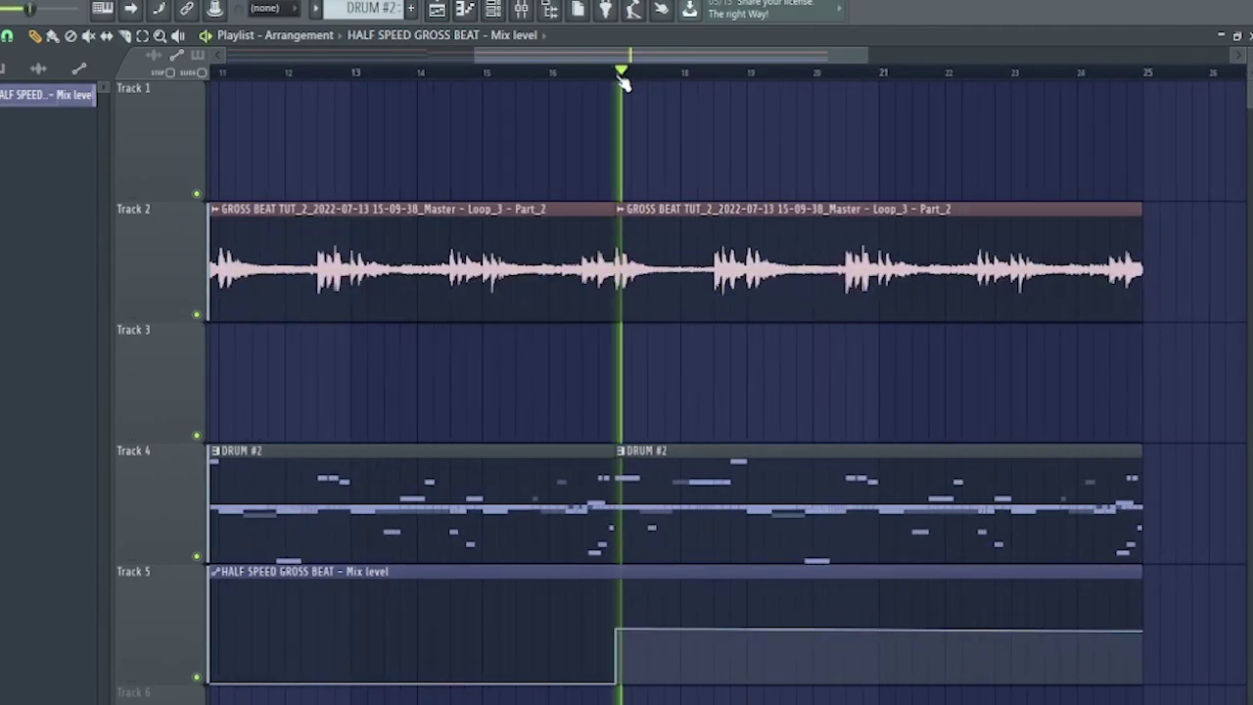
pyautogui.click(537, 12)
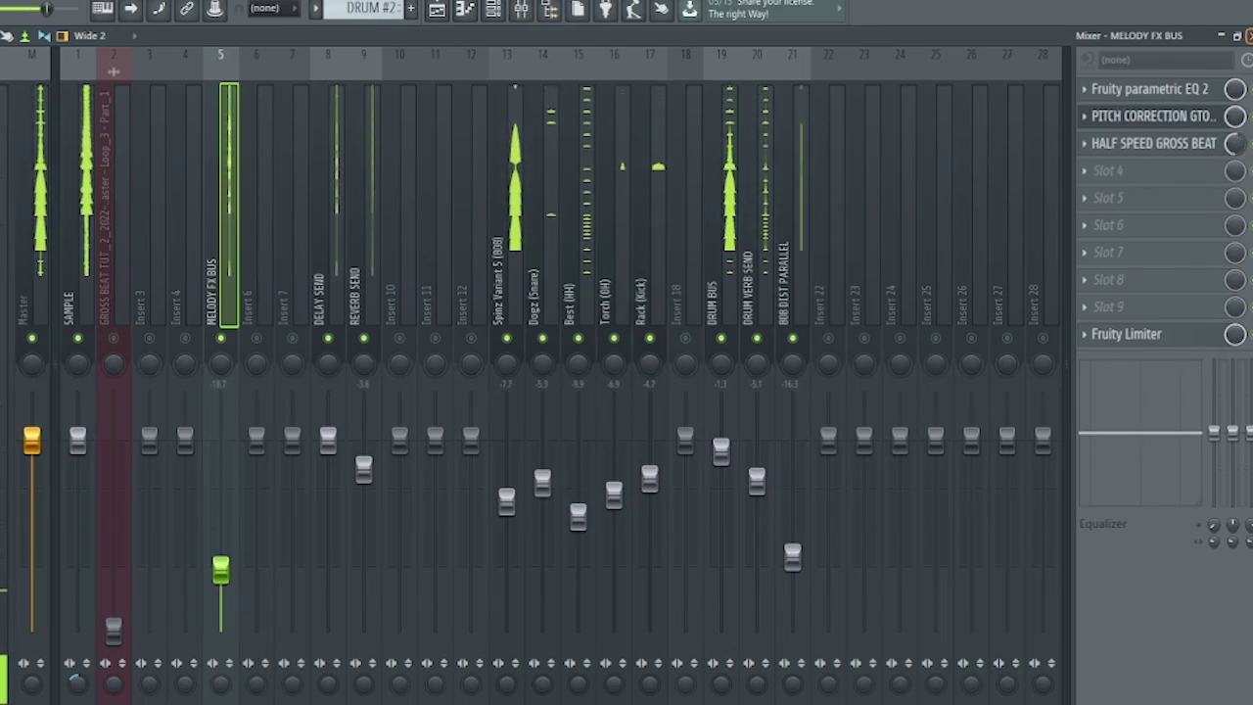
pyautogui.press('F5')
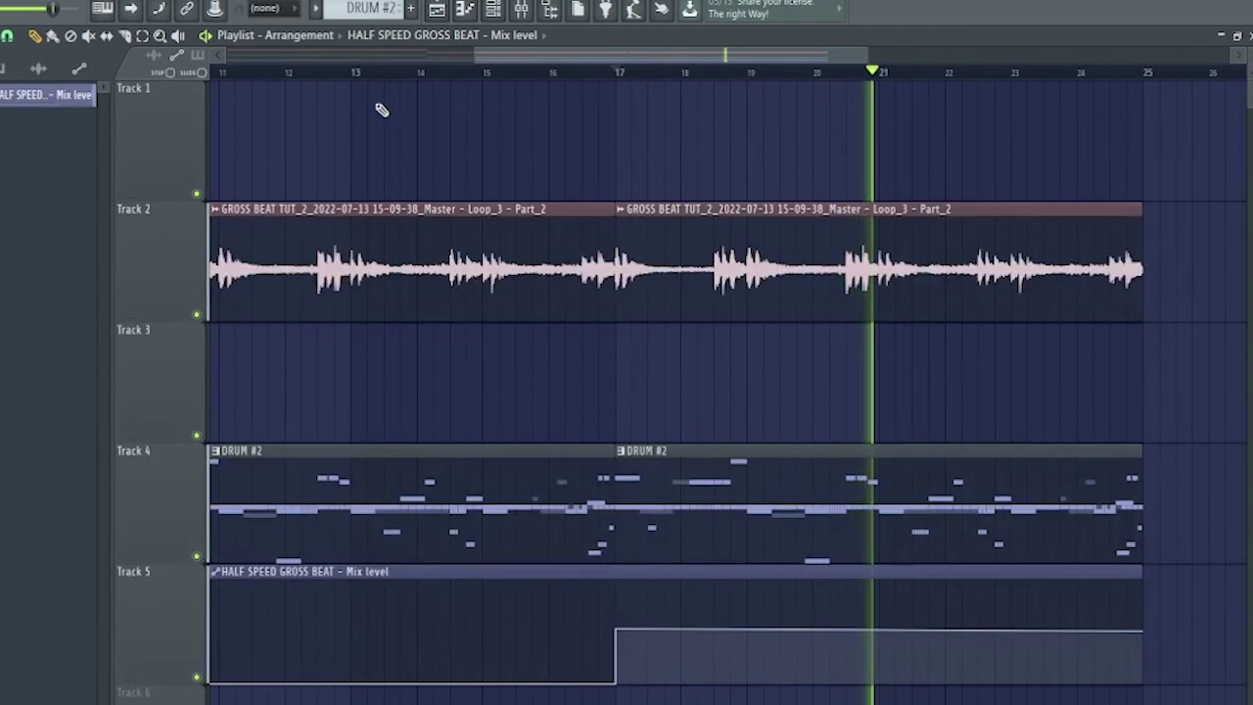
# Trim the first DRUM #2 clip's end to the middle of bar 16 and play the transition from bar 15
pyautogui.press('space')
pyautogui.click(488, 75)
pyautogui.press('space')
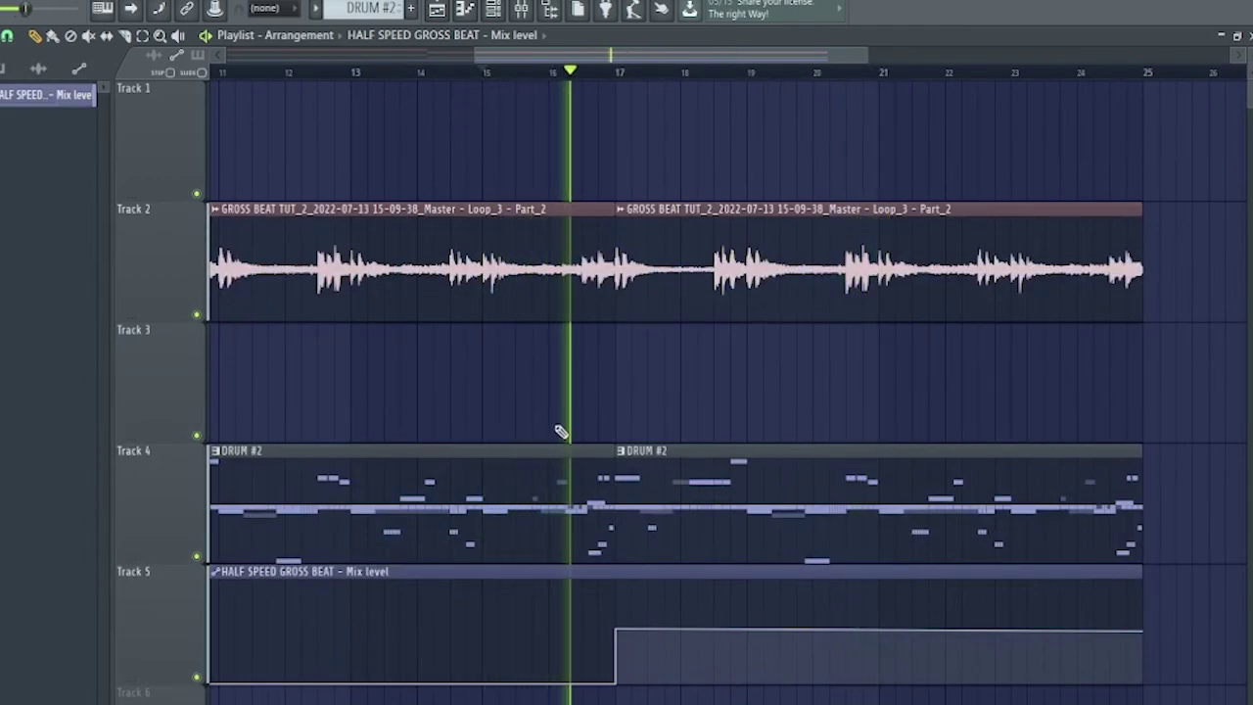
pyautogui.press('space')
pyautogui.moveTo(607, 458); pyautogui.dragTo(579, 455)
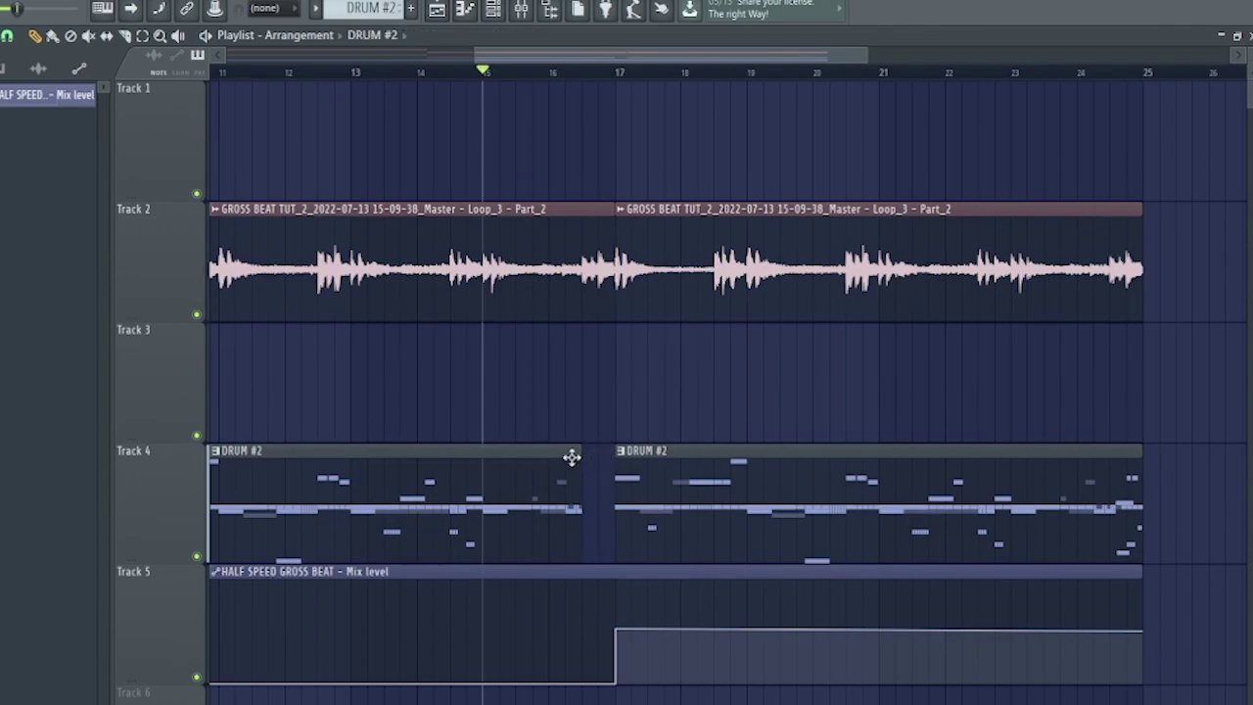
pyautogui.press('space')
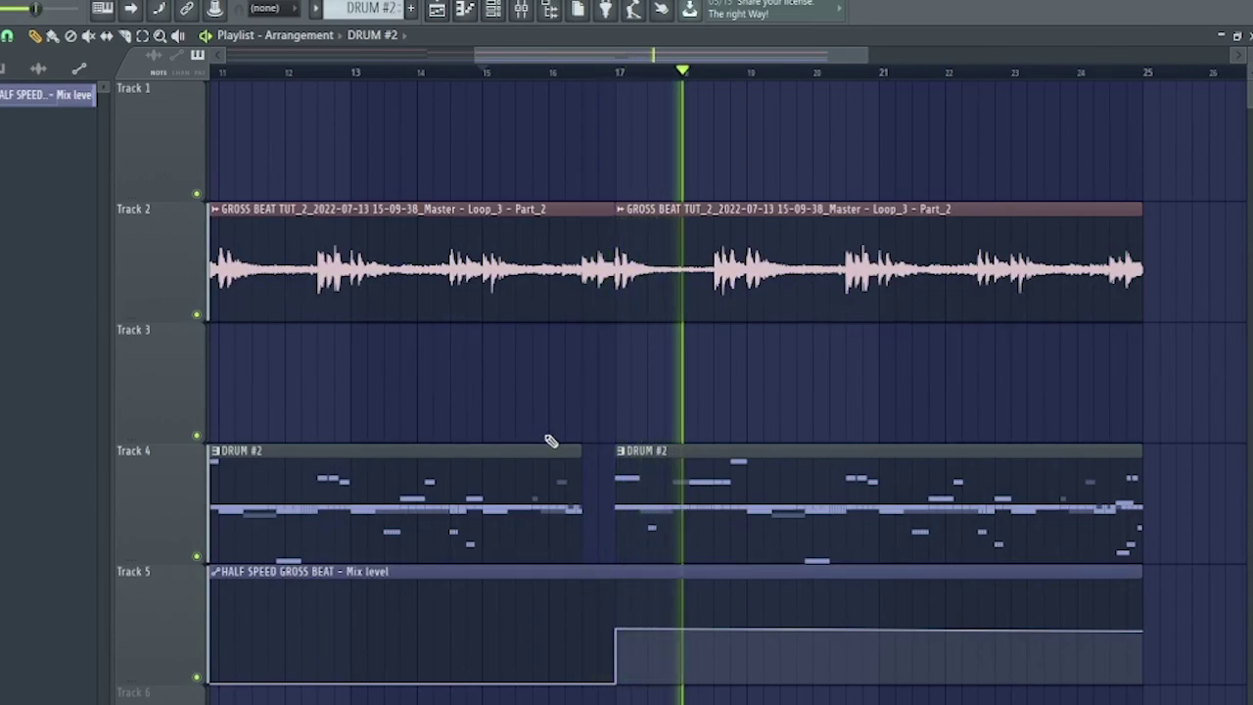
pyautogui.moveTo(620, 628)
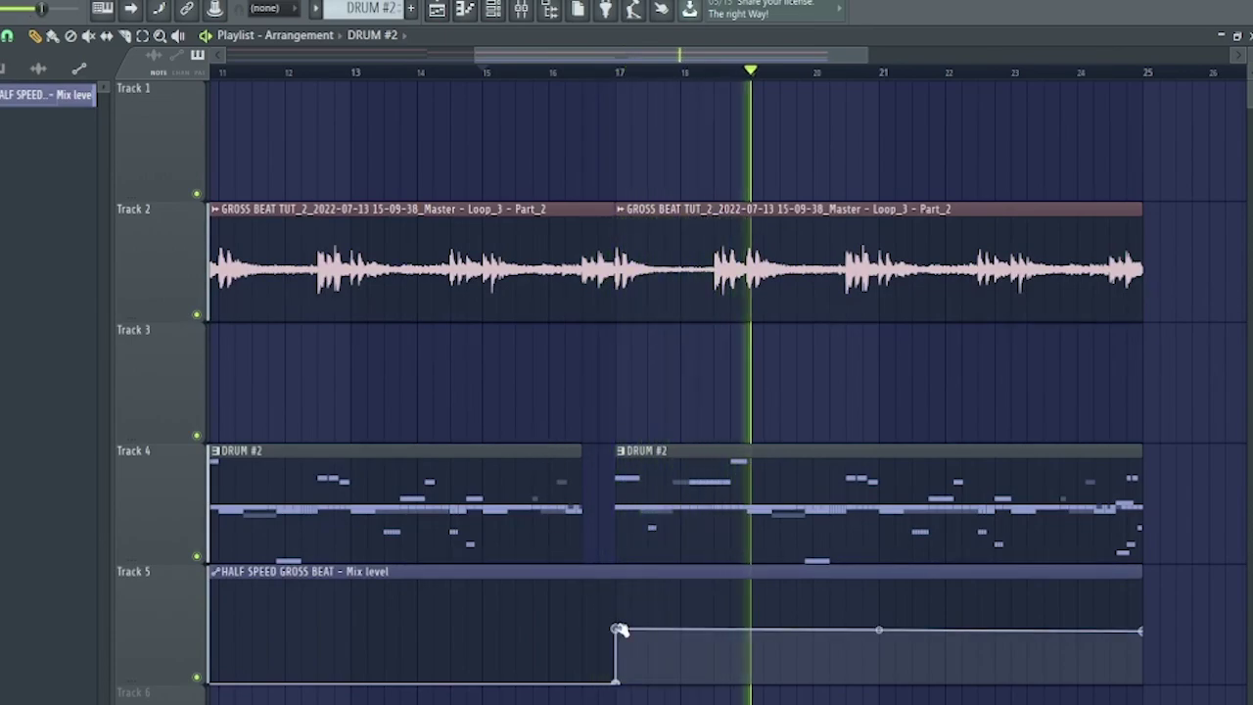
pyautogui.press('space')
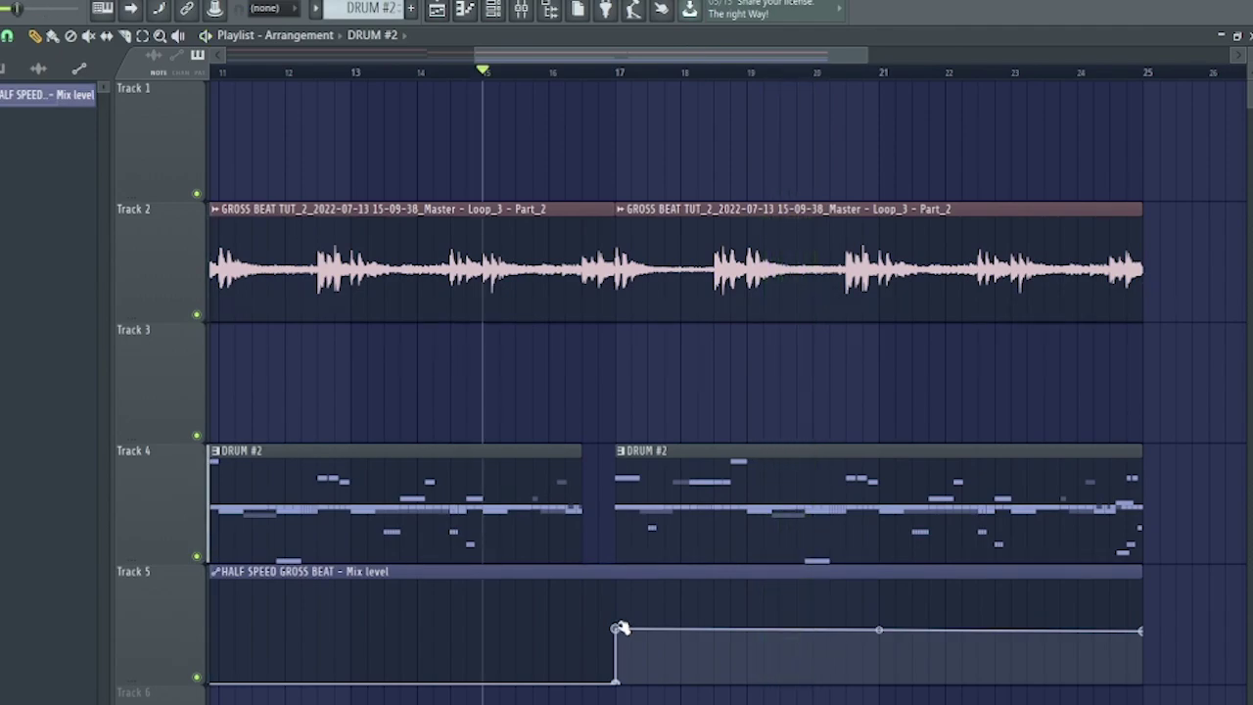
# Raise the bar 17 and end points of the mix level automation to maximum, keeping the clip's end at bar 25
pyautogui.moveTo(620, 628); pyautogui.dragTo(617, 582)
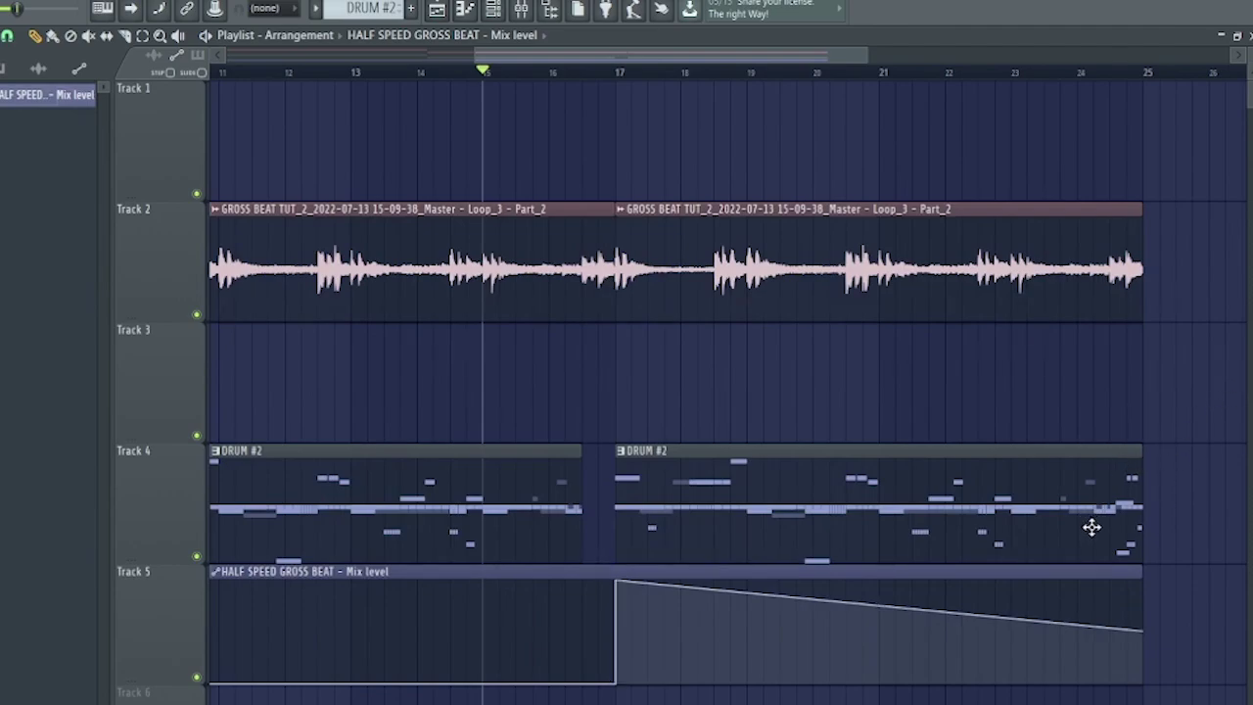
pyautogui.moveTo(1143, 632); pyautogui.dragTo(1131, 545)
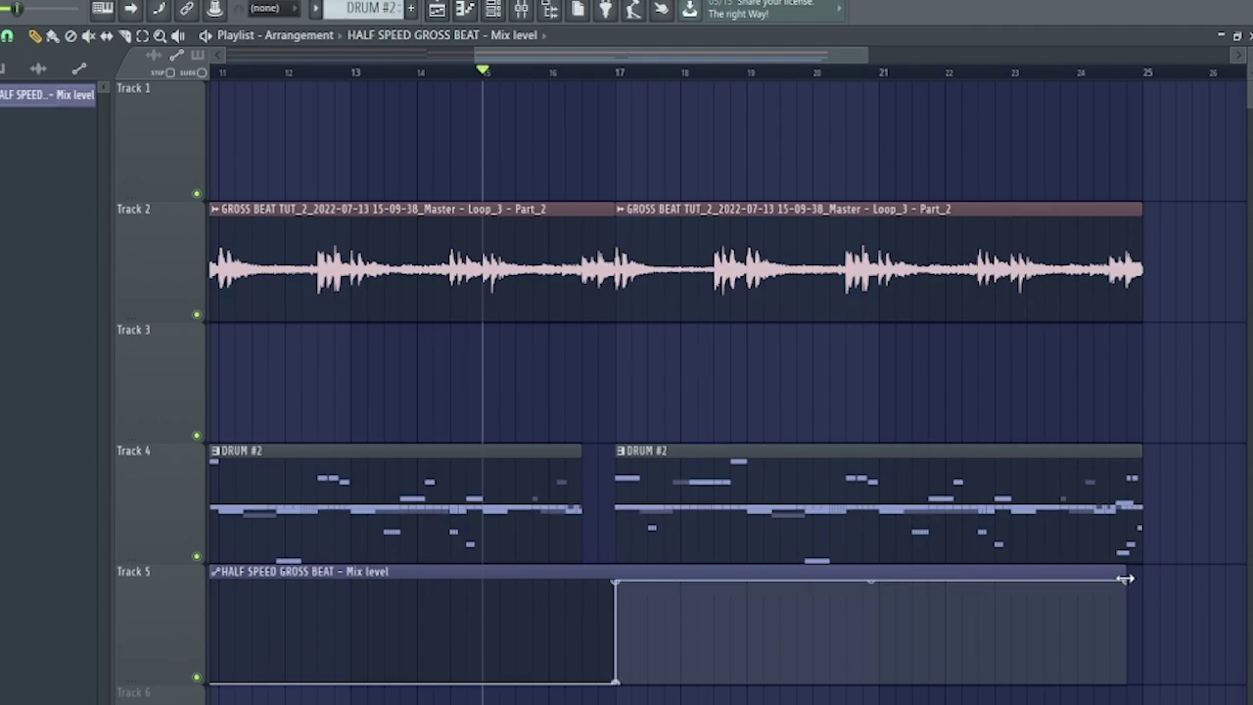
pyautogui.moveTo(1128, 583); pyautogui.dragTo(1143, 582)
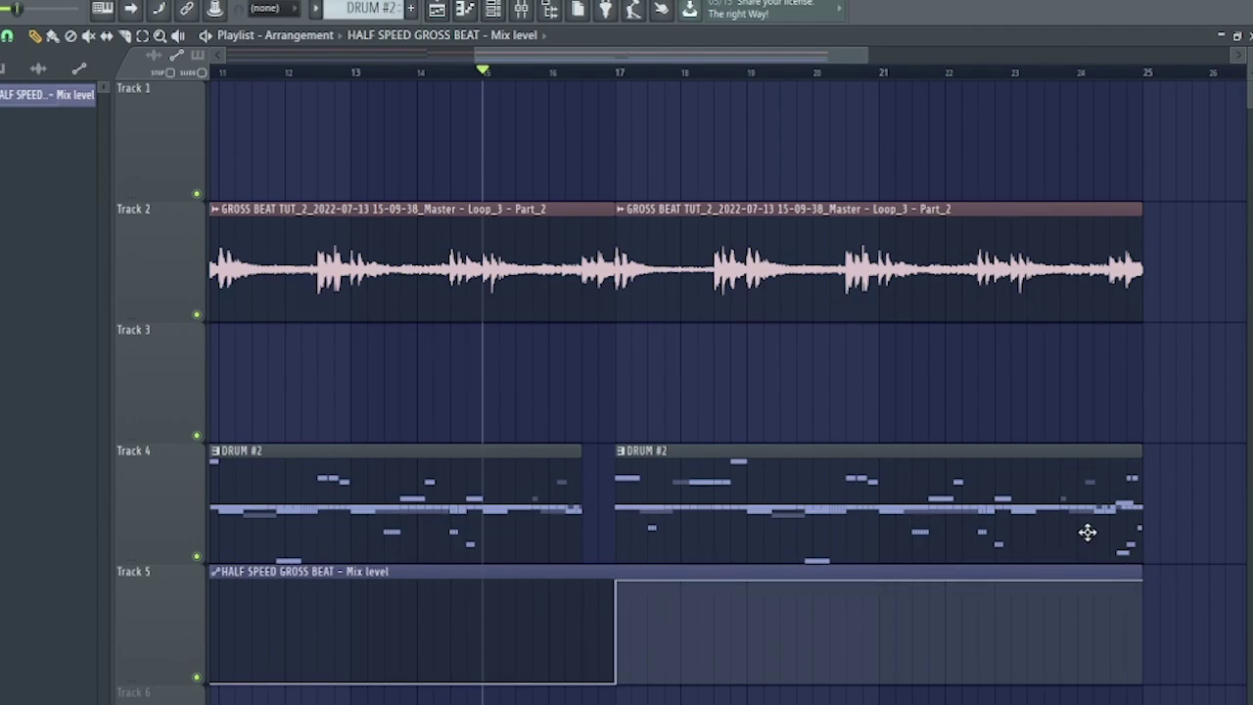
# Open the HALF SPEED GROSS BEAT instance on the MELODY FX BUS and watch its Basic 8 time envelope during playback
pyautogui.click(521, 9)
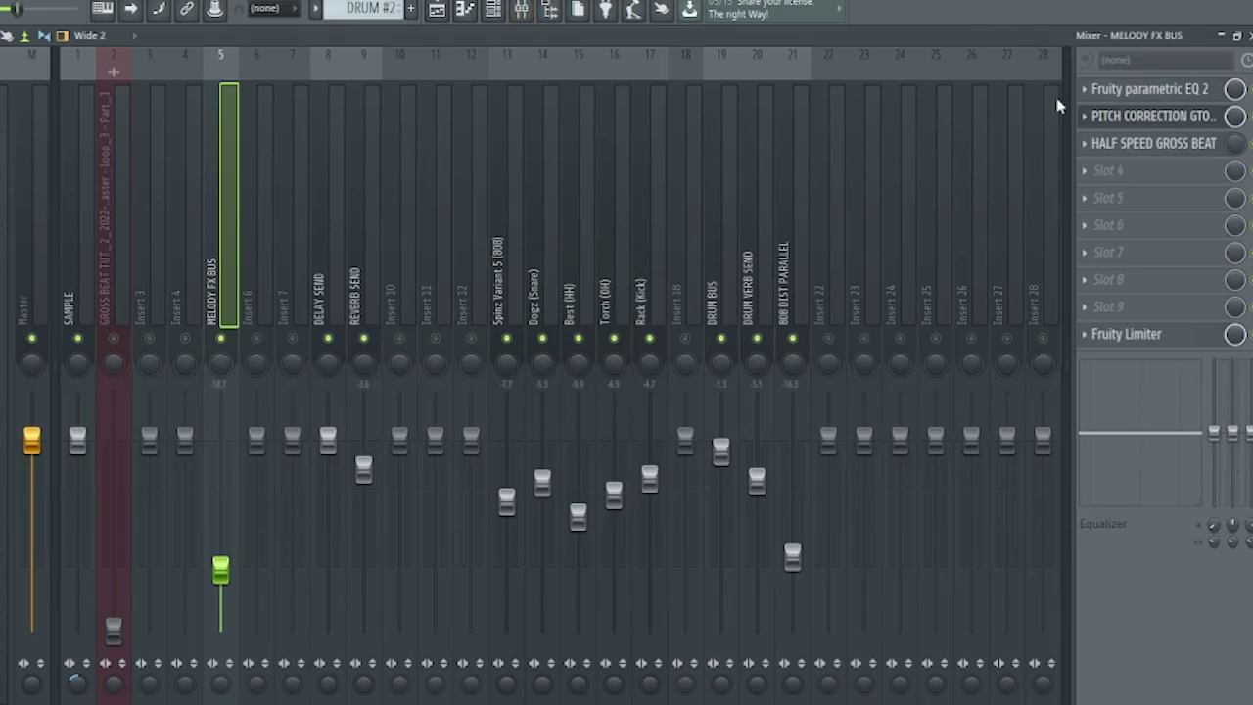
pyautogui.click(1180, 142)
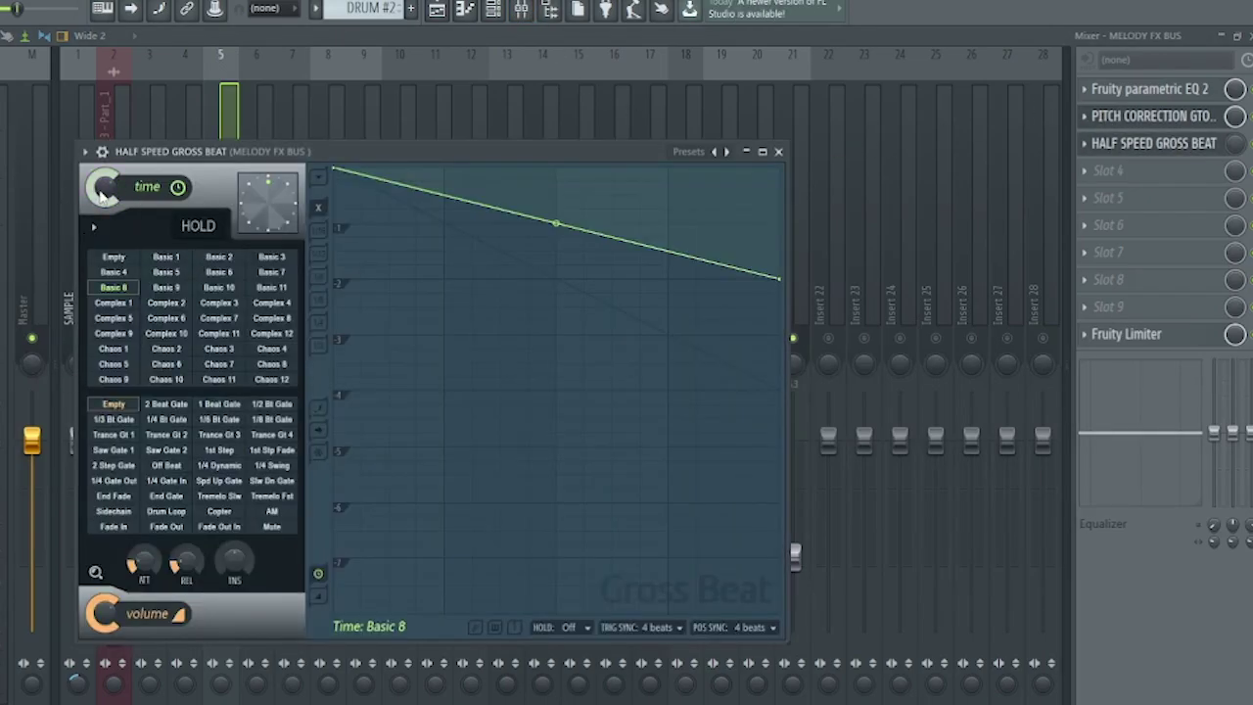
pyautogui.press('space')
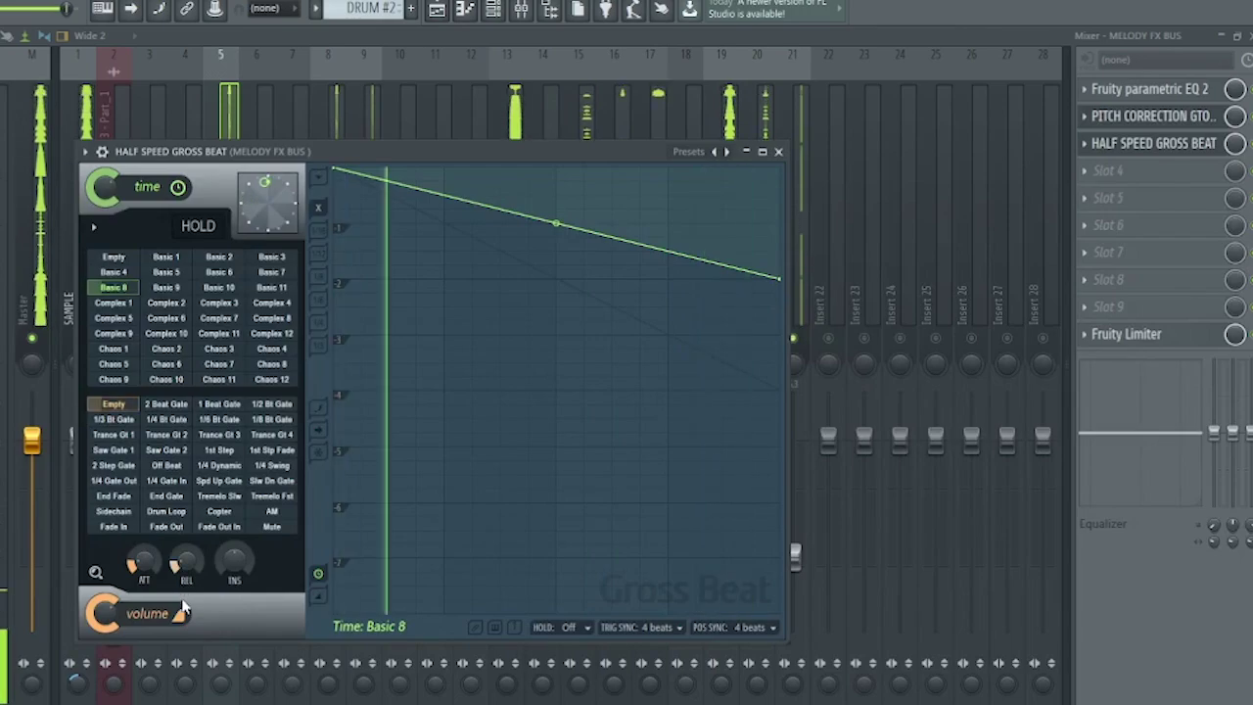
pyautogui.press('space')
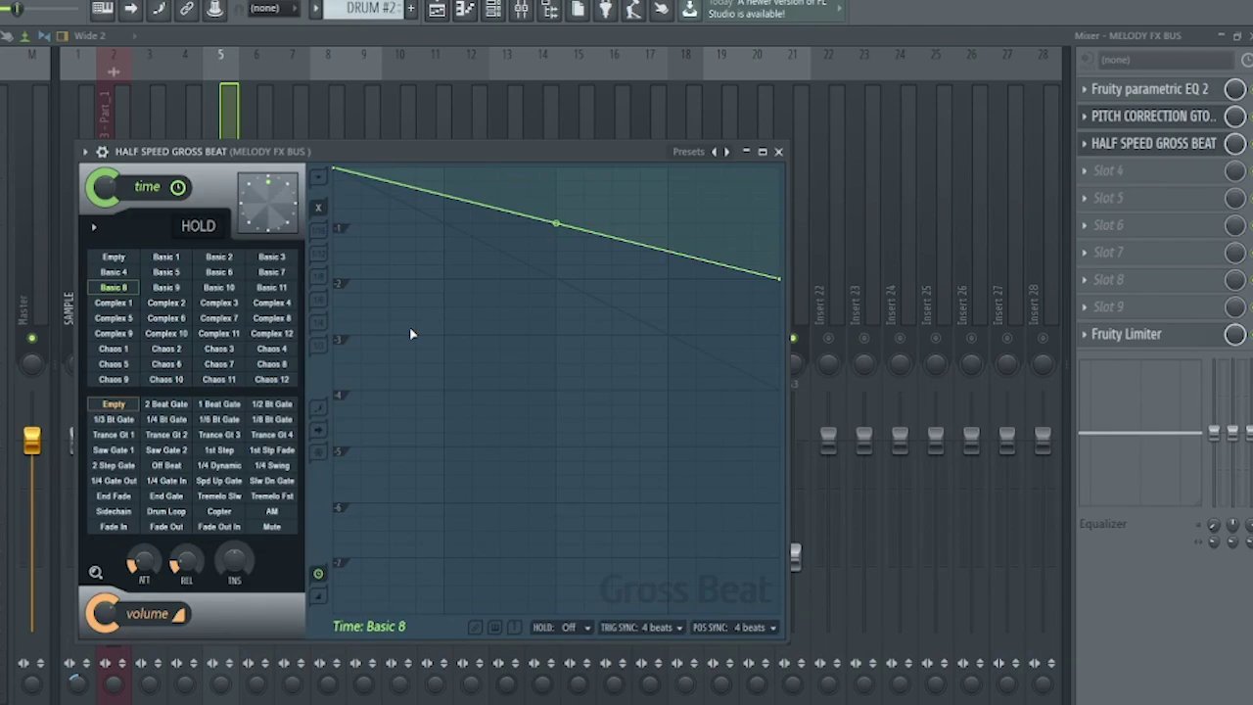
# Rename the Insert 10 mixer track as TEXTURE SEND
pyautogui.click(383, 43)
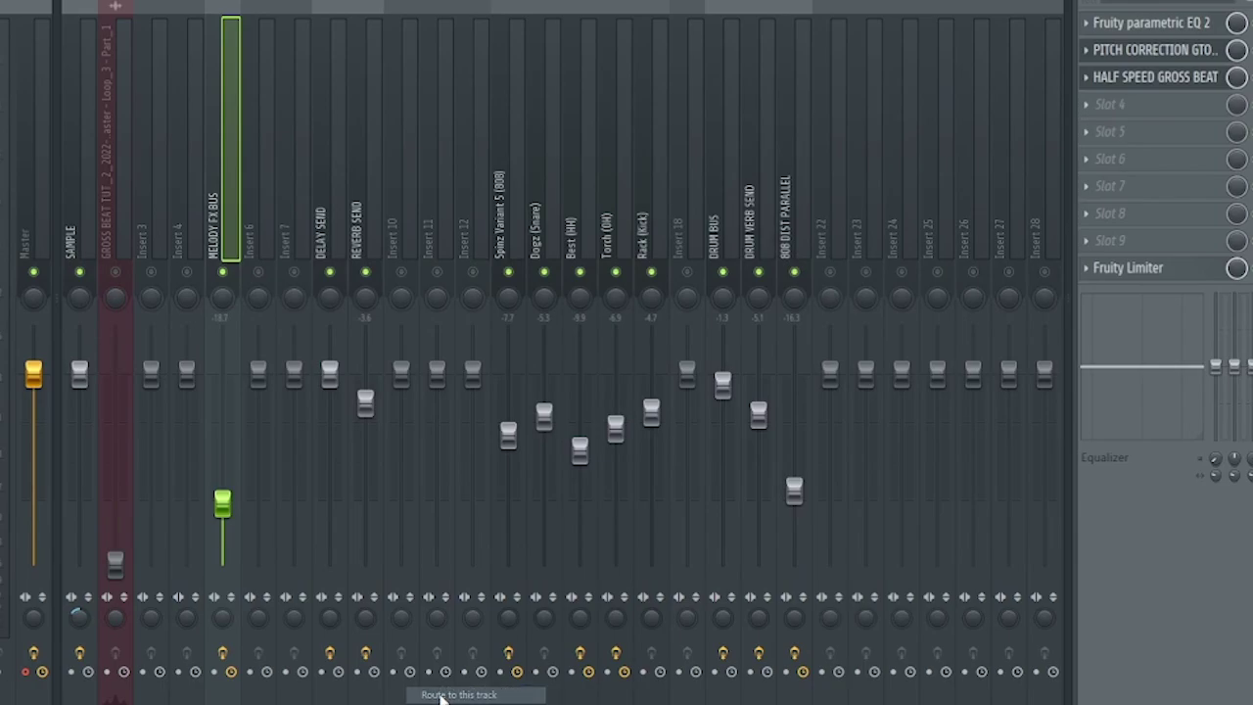
pyautogui.click(402, 238)
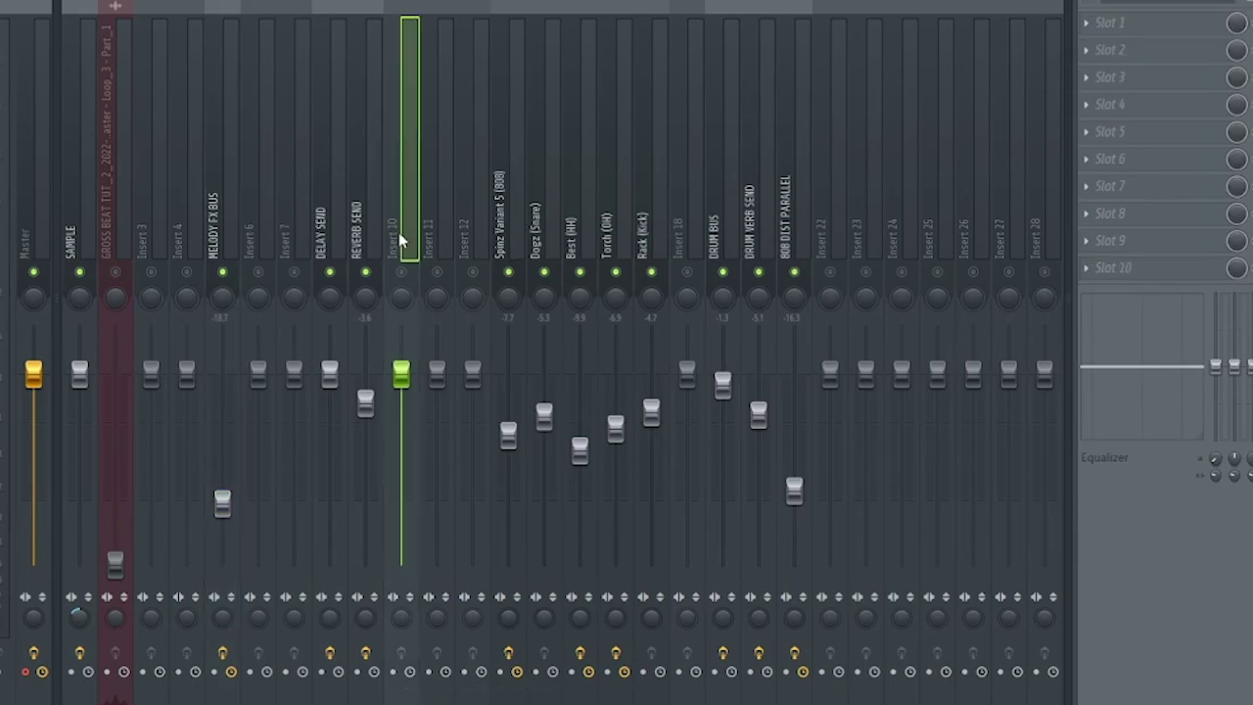
pyautogui.rightClick(402, 239)
pyautogui.press('F2')
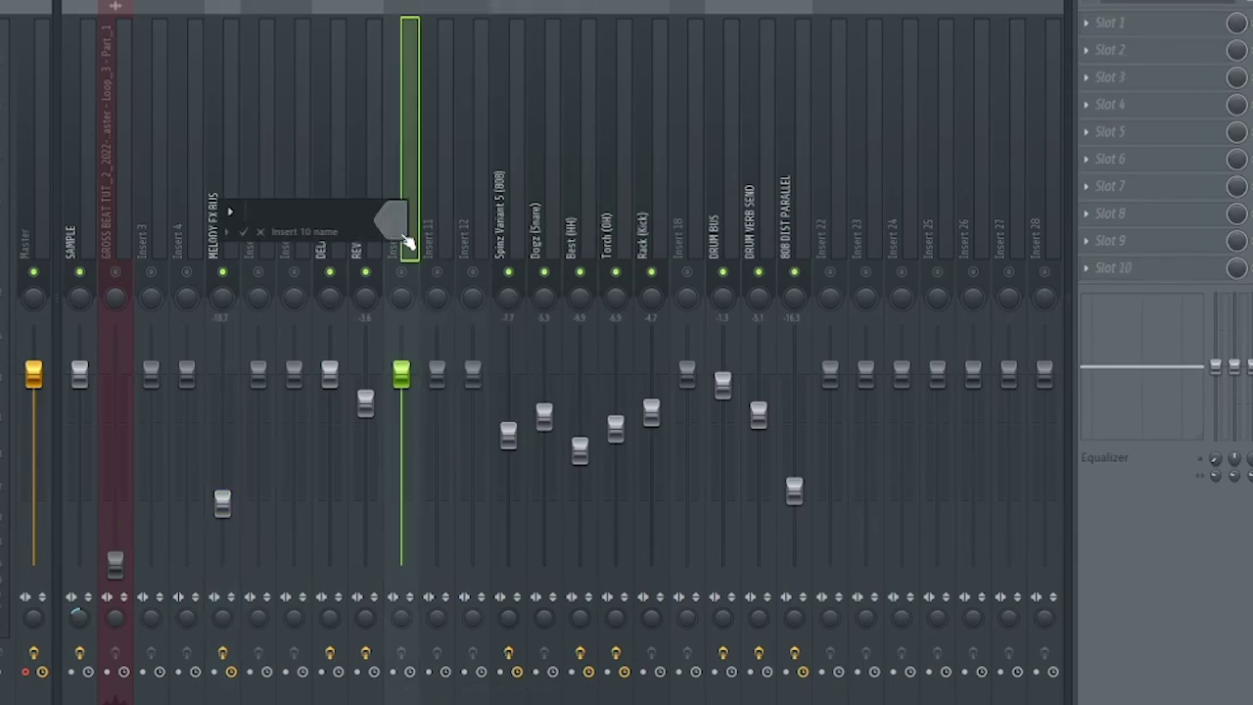
pyautogui.write('TEXTURE ')
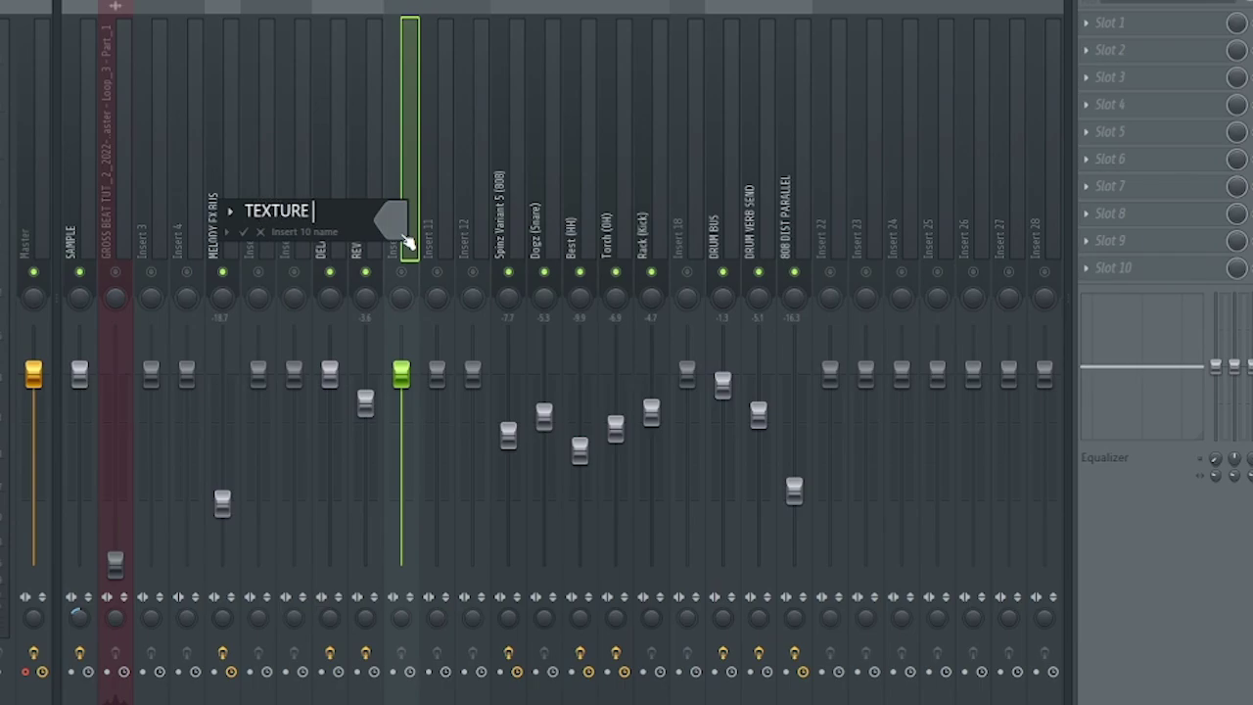
pyautogui.write('SEND')
pyautogui.press('Return')
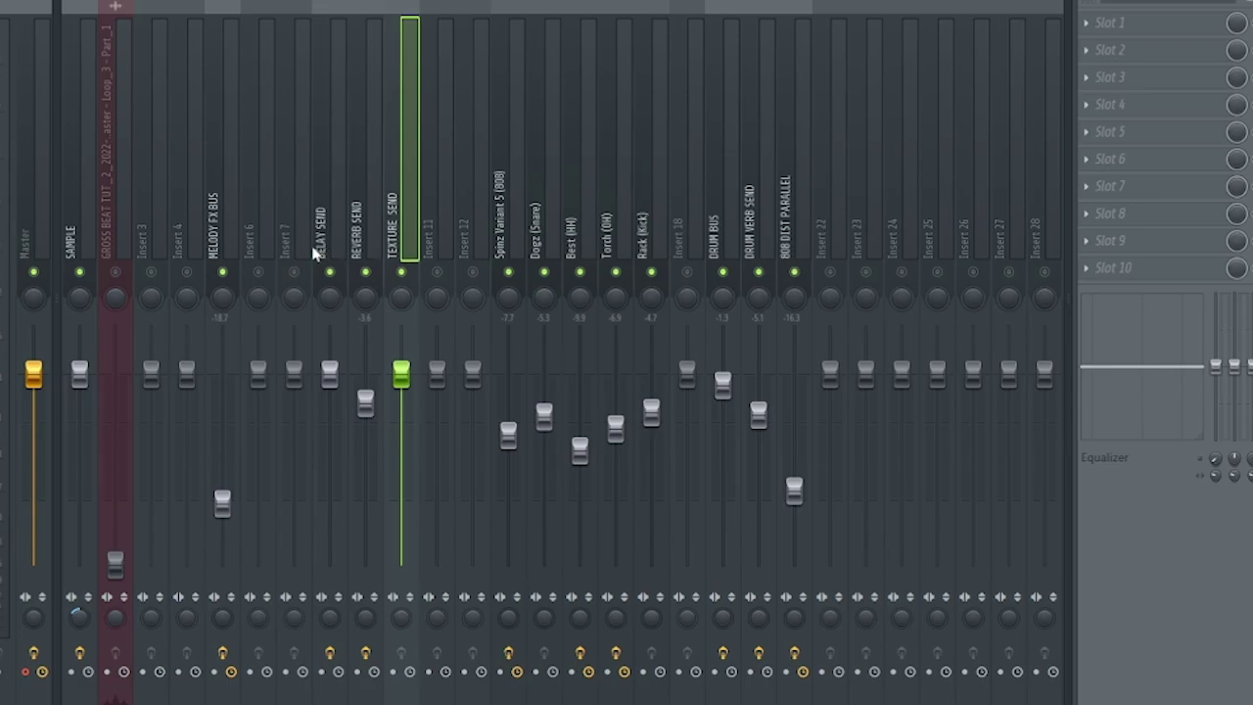
# Start playback, lower the TEXTURE SEND level to about -7.6 dB, and solo the SAMPLE track together with its routed tracks
pyautogui.scroll(-2, 411, 387)
pyautogui.press('space')
pyautogui.scroll(-5, 401, 382)
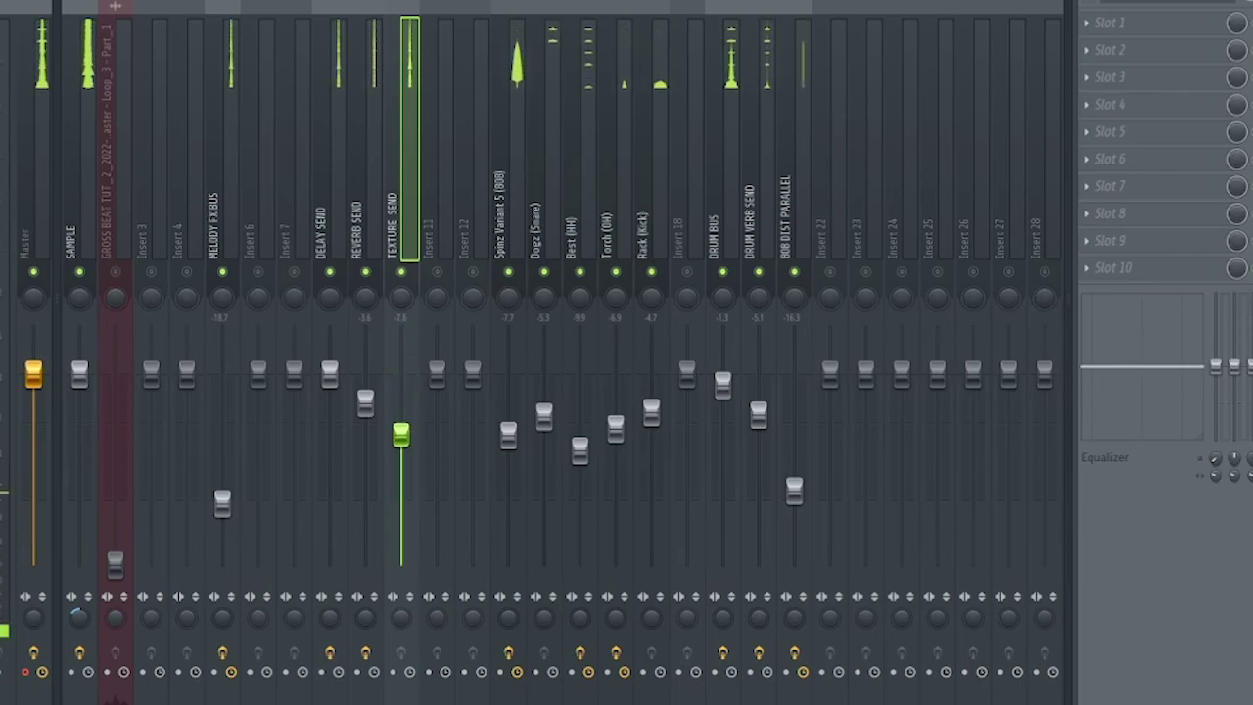
pyautogui.rightClick(80, 273)
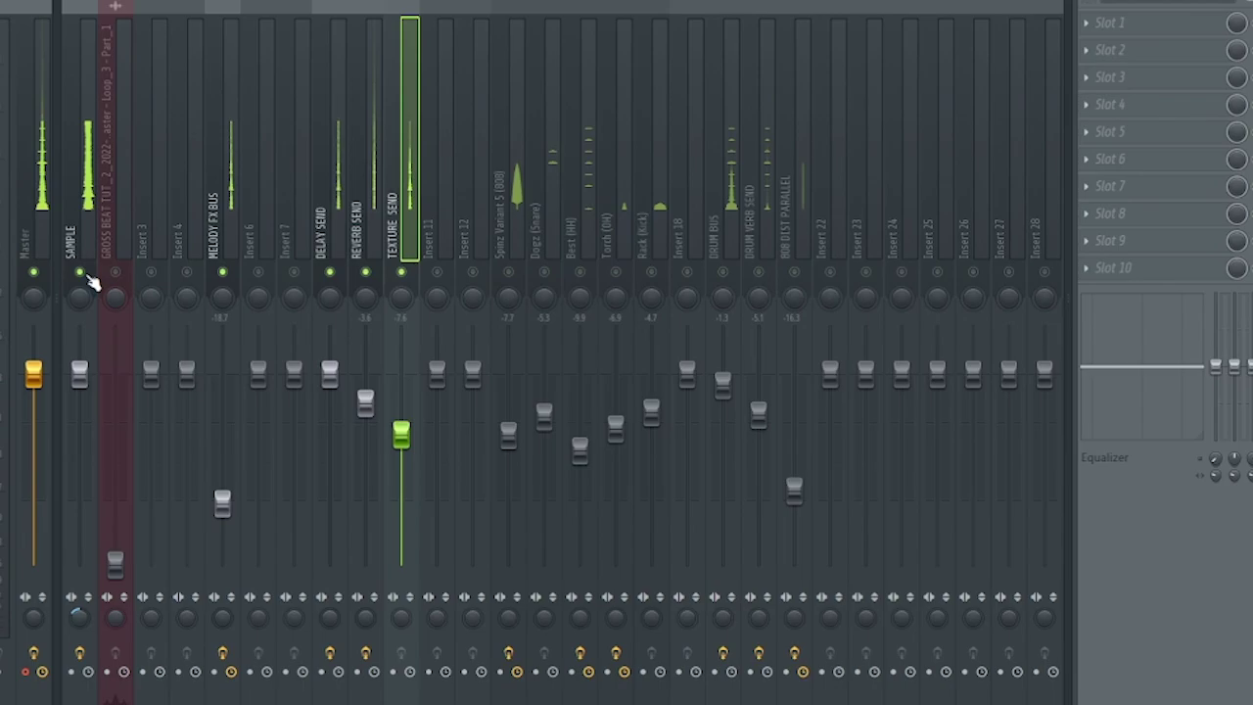
# Load Gross Beat into the first effect slot of TEXTURE SEND and switch it to the Default preset
pyautogui.click(1095, 27)
pyautogui.click(843, 474)
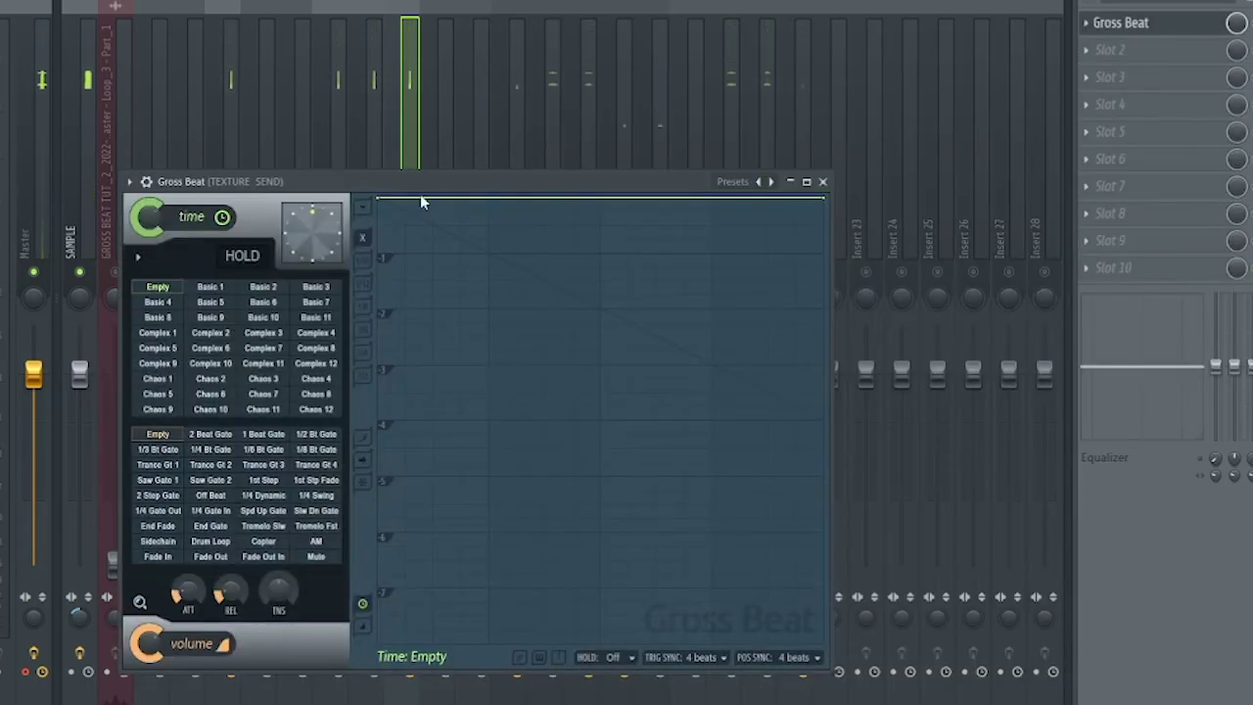
pyautogui.click(771, 182)
pyautogui.click(772, 182)
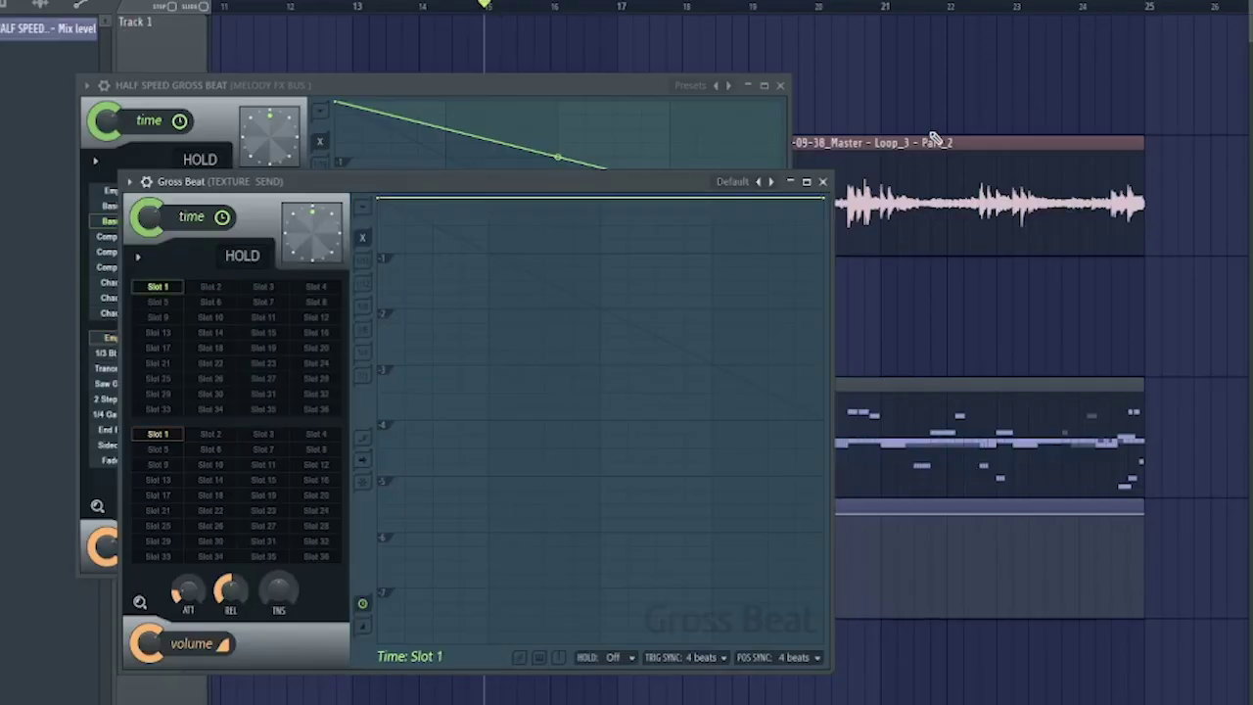
# Move the song position to bar 17 in the playlist and return to the mixer
pyautogui.press('F12')
pyautogui.scroll(3, 632, 14)
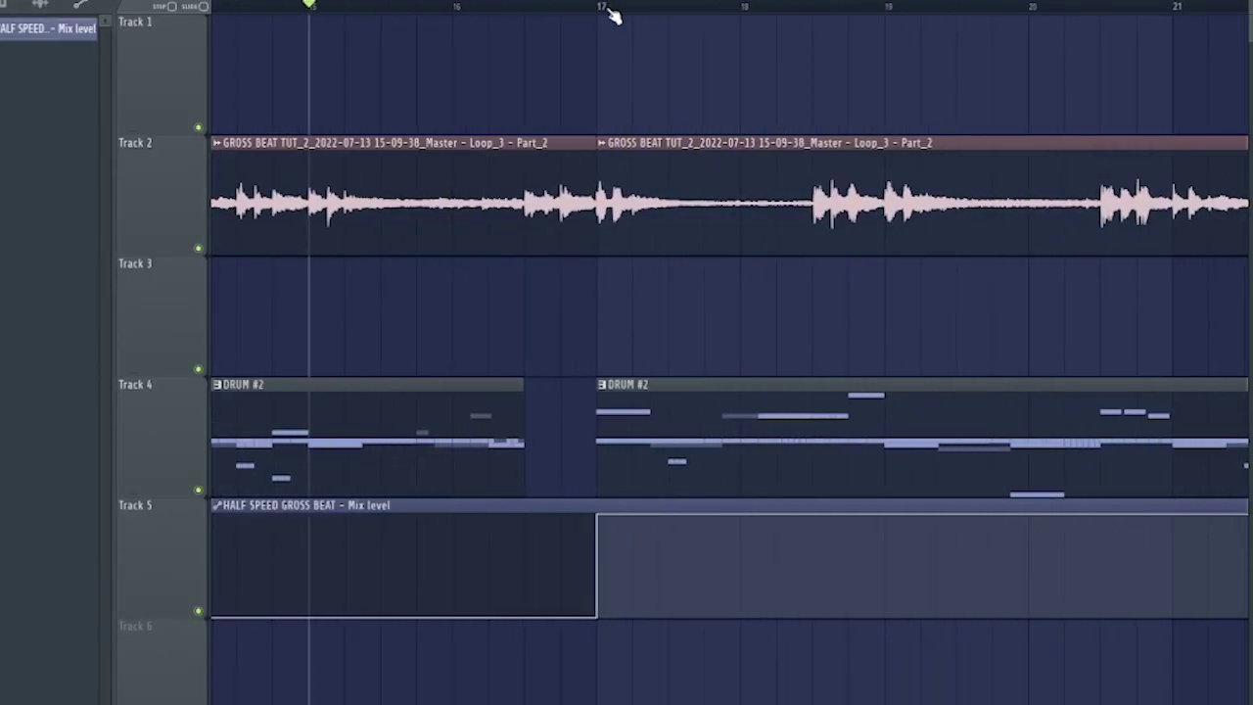
pyautogui.click(605, 12)
pyautogui.scroll(-5, 605, 12)
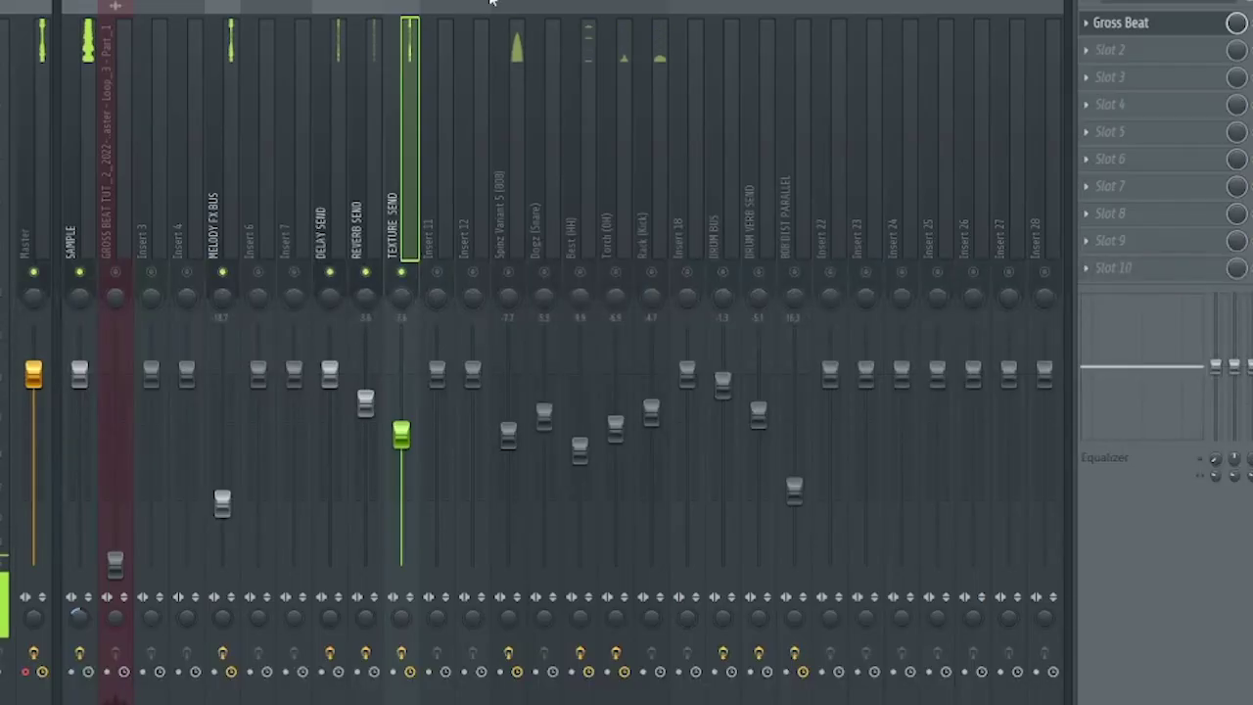
# Load the Pitch shifter preset in the TEXTURE SEND Gross Beat and choose its +12 time slot
pyautogui.click(1138, 27)
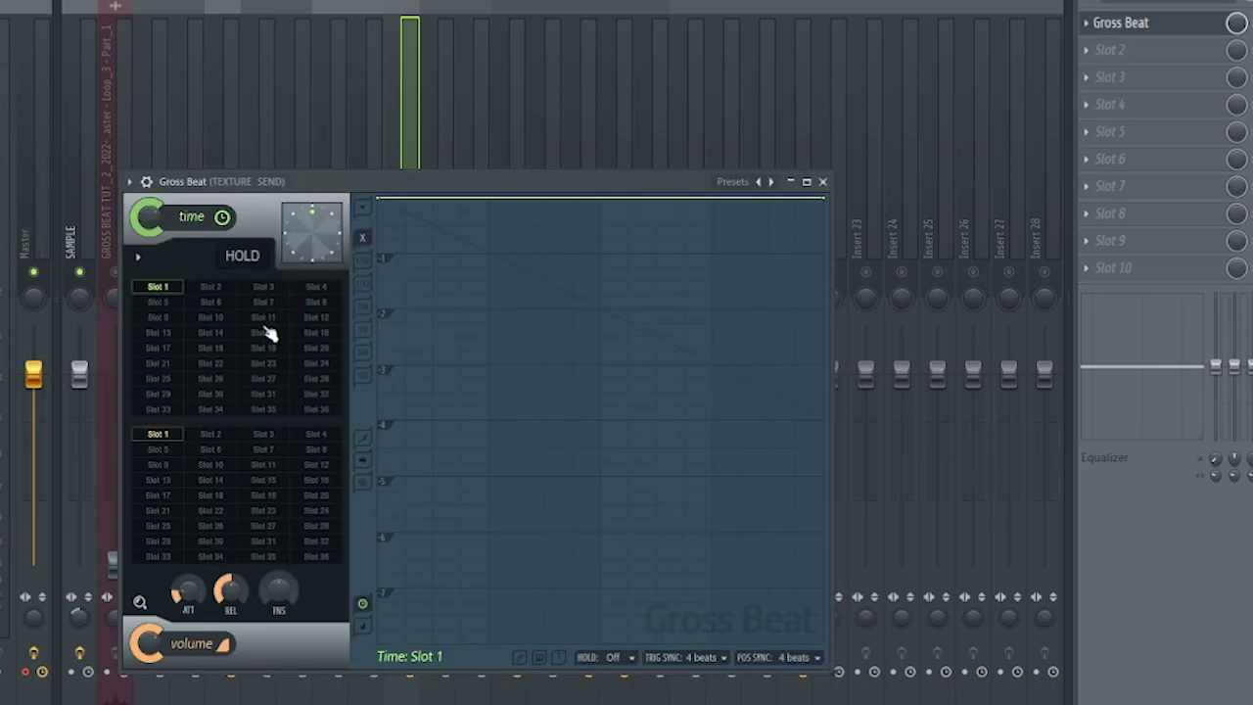
pyautogui.click(770, 183)
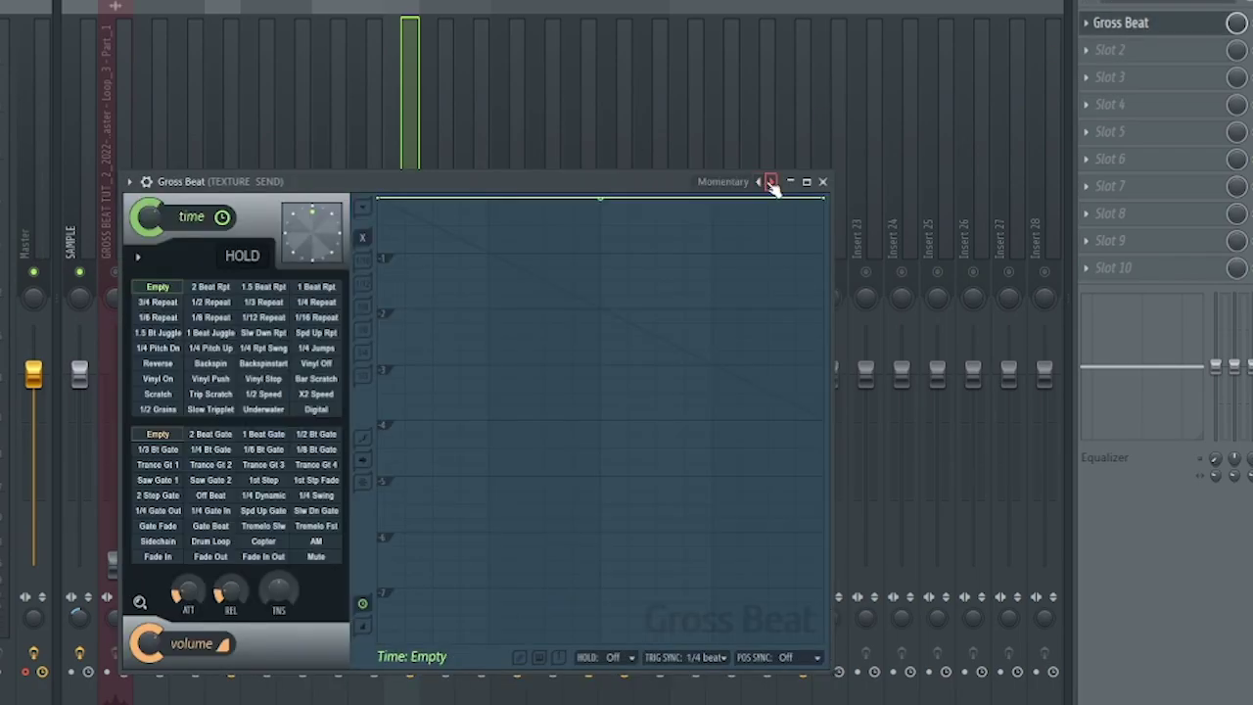
pyautogui.click(770, 183)
pyautogui.click(770, 183)
pyautogui.click(160, 379)
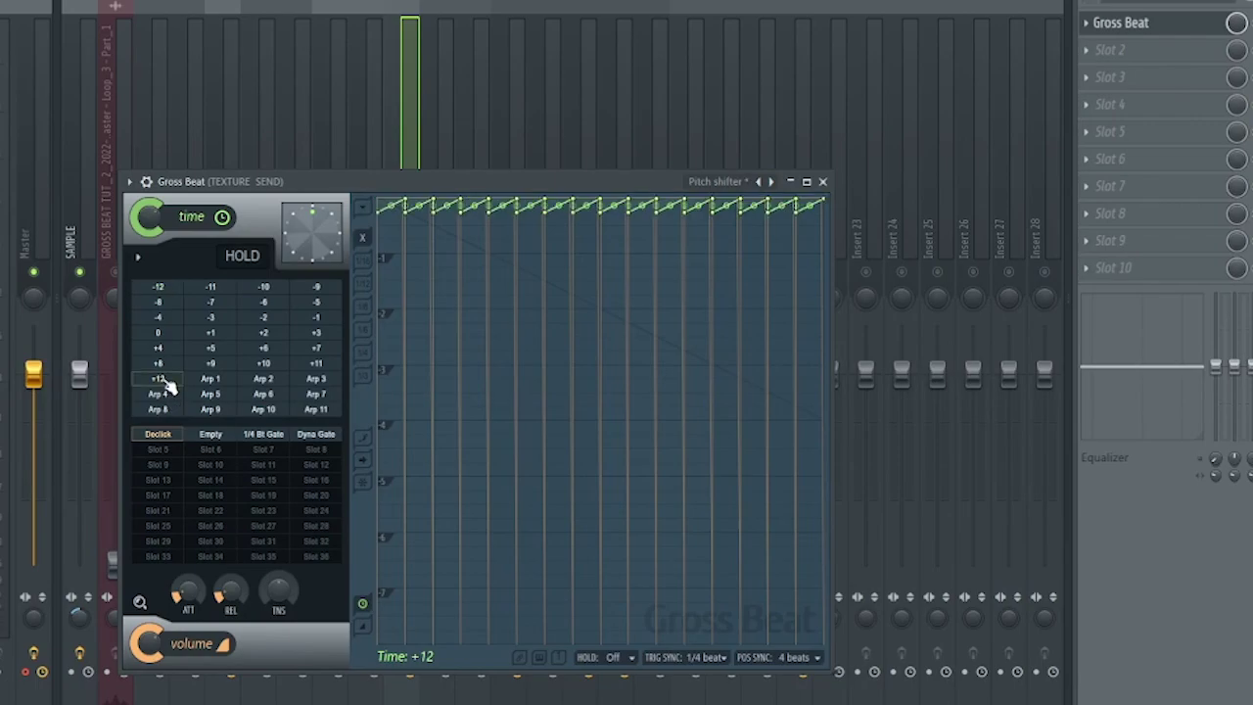
# Audition the pitched texture, pulling the TEXTURE SEND fader to minimum and raising it to about -15 dB
pyautogui.press('space')
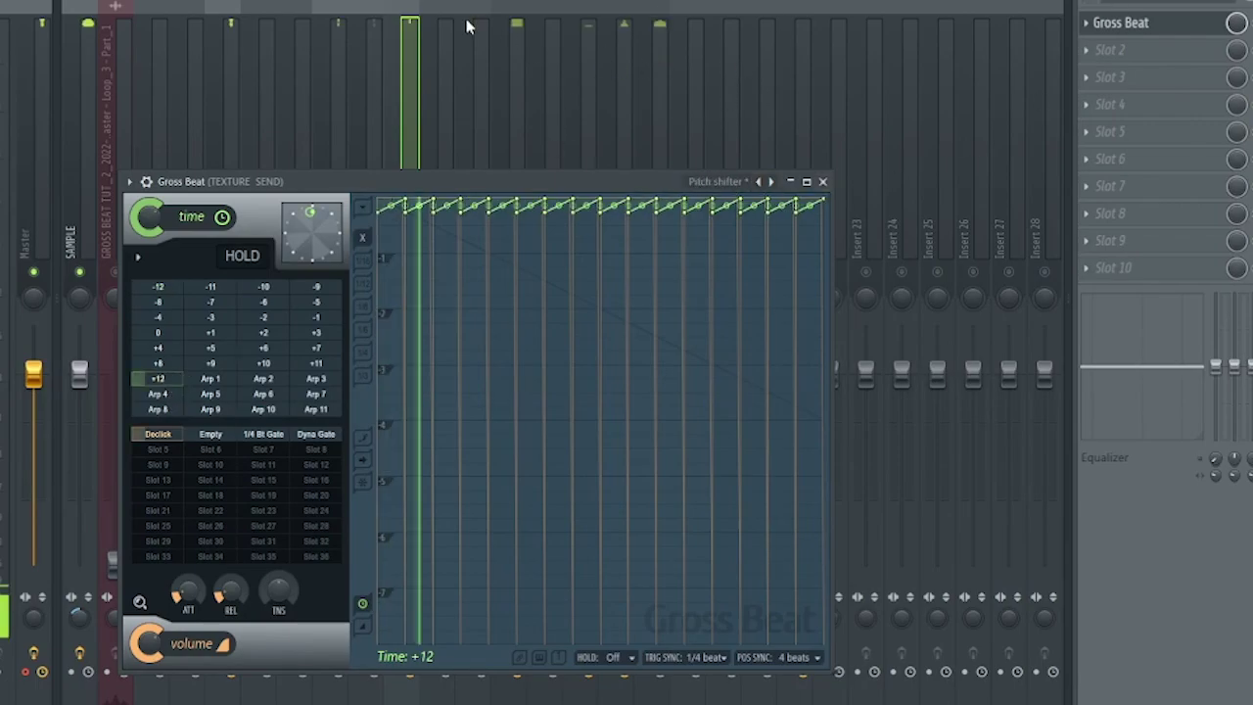
pyautogui.press('Escape')
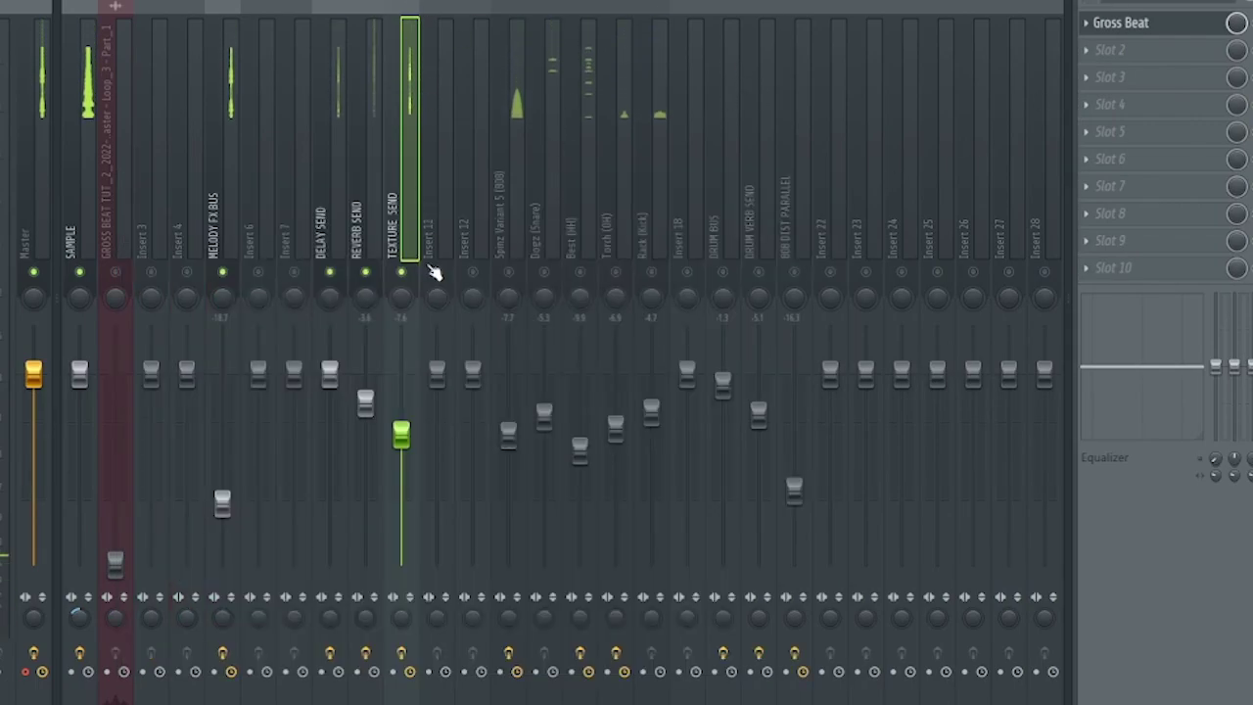
pyautogui.moveTo(401, 434); pyautogui.dragTo(402, 565)
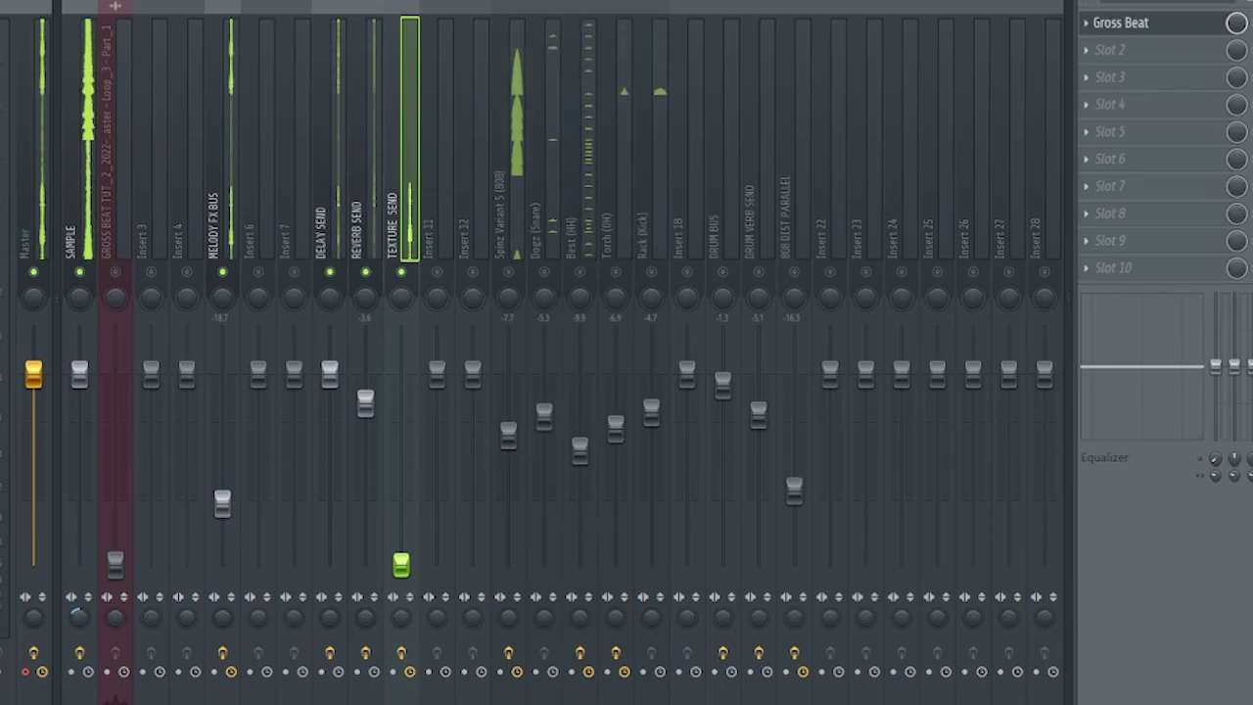
pyautogui.moveTo(401, 565); pyautogui.dragTo(402, 483)
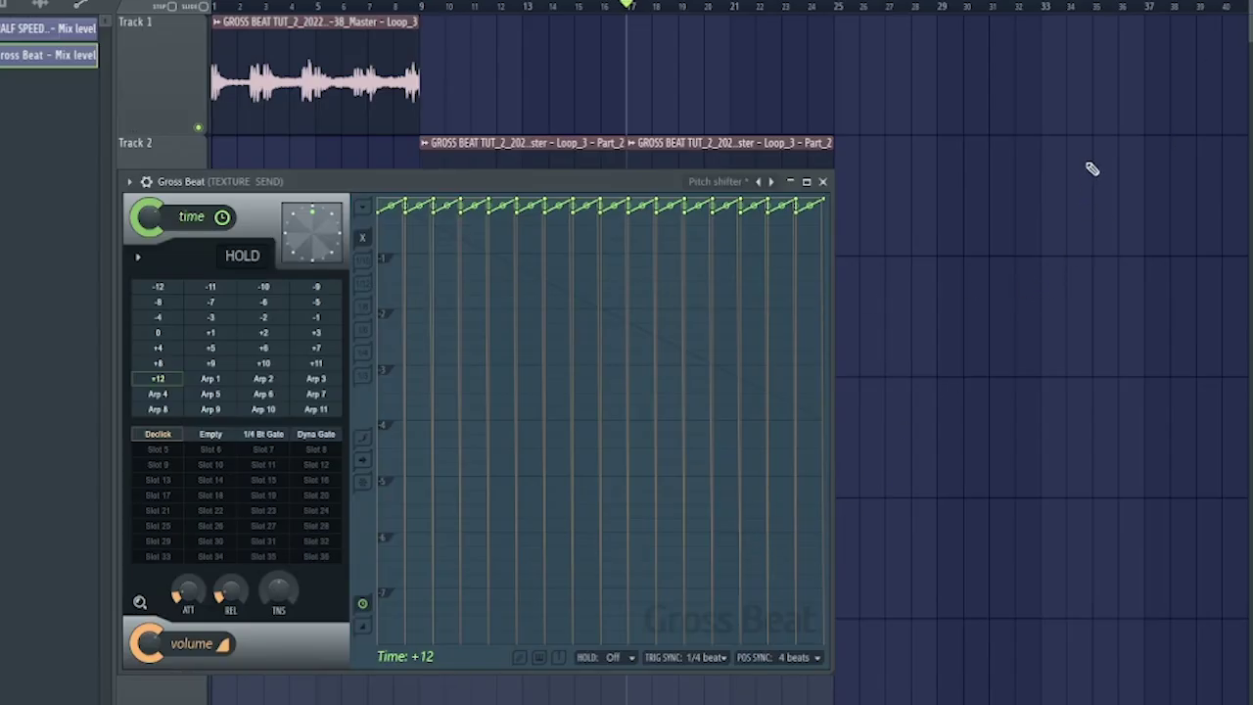
# Shape the Gross Beat mix level automation on Track 6 to stay at zero until bar 17, and play from there
pyautogui.click(823, 182)
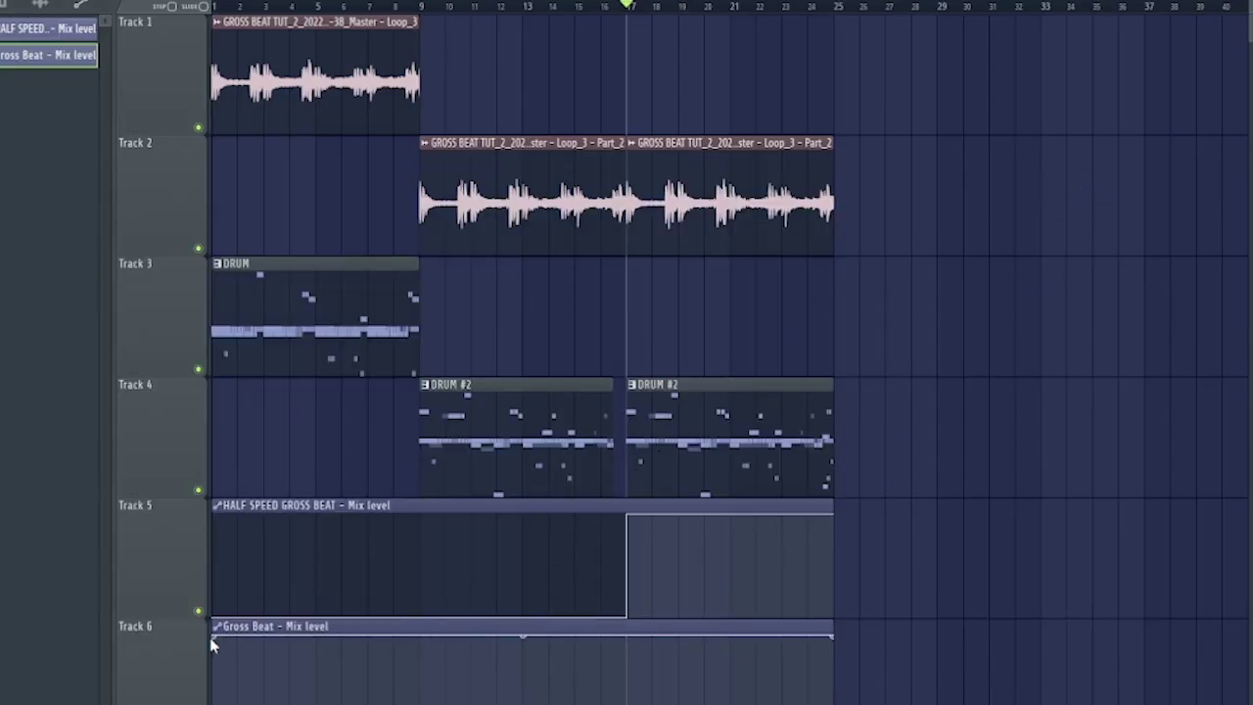
pyautogui.moveTo(217, 642); pyautogui.dragTo(627, 627)
pyautogui.press('space')
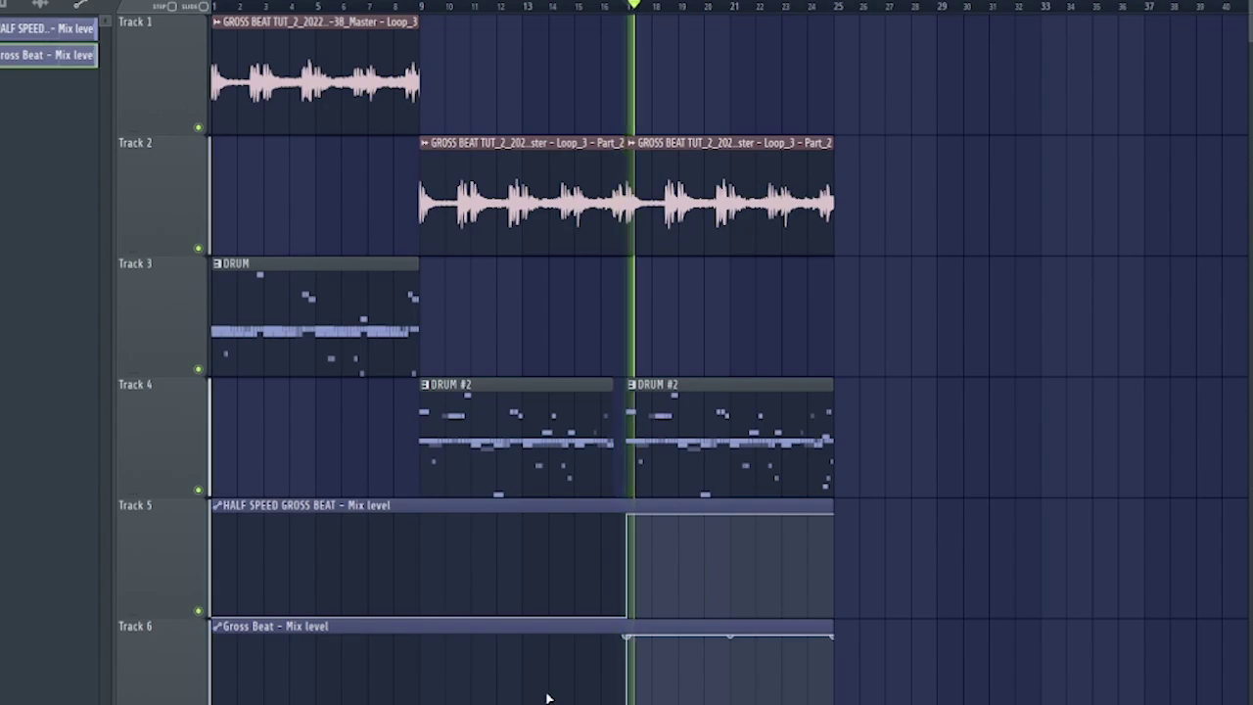
# Select the MELODY FX BUS in the mixer and pull the TEXTURE SEND fader to minimum during playback
pyautogui.press('F9')
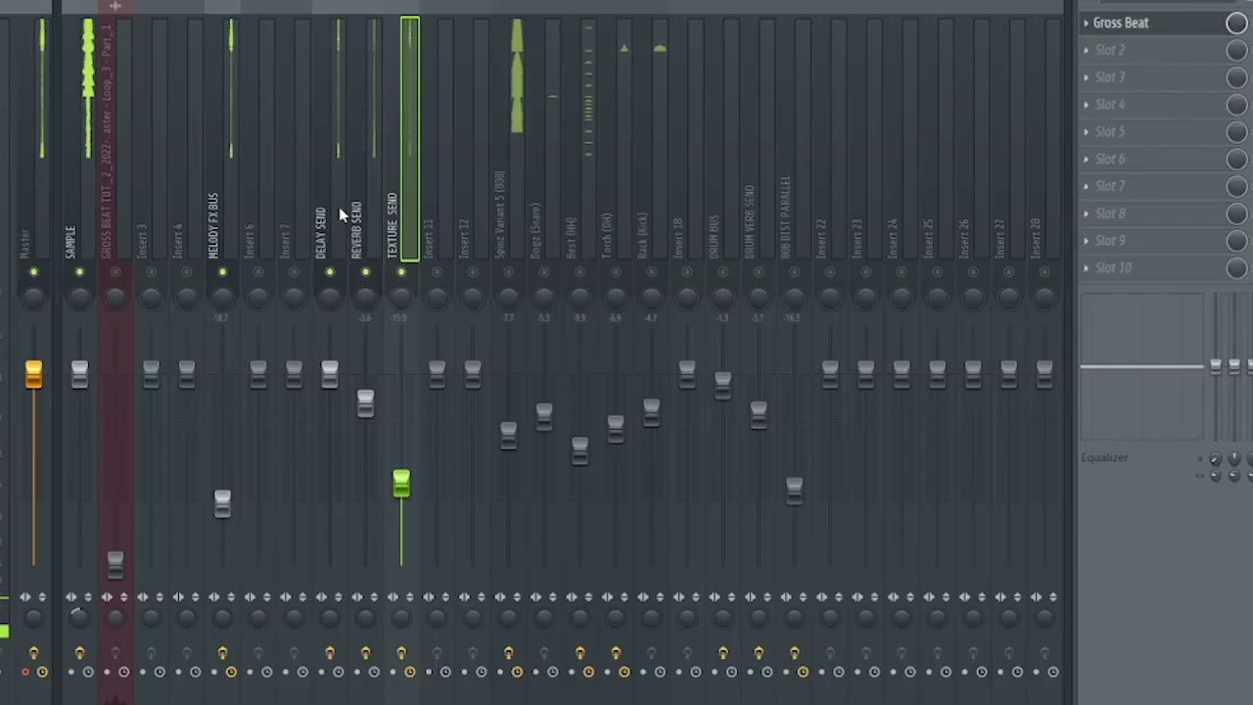
pyautogui.click(213, 238)
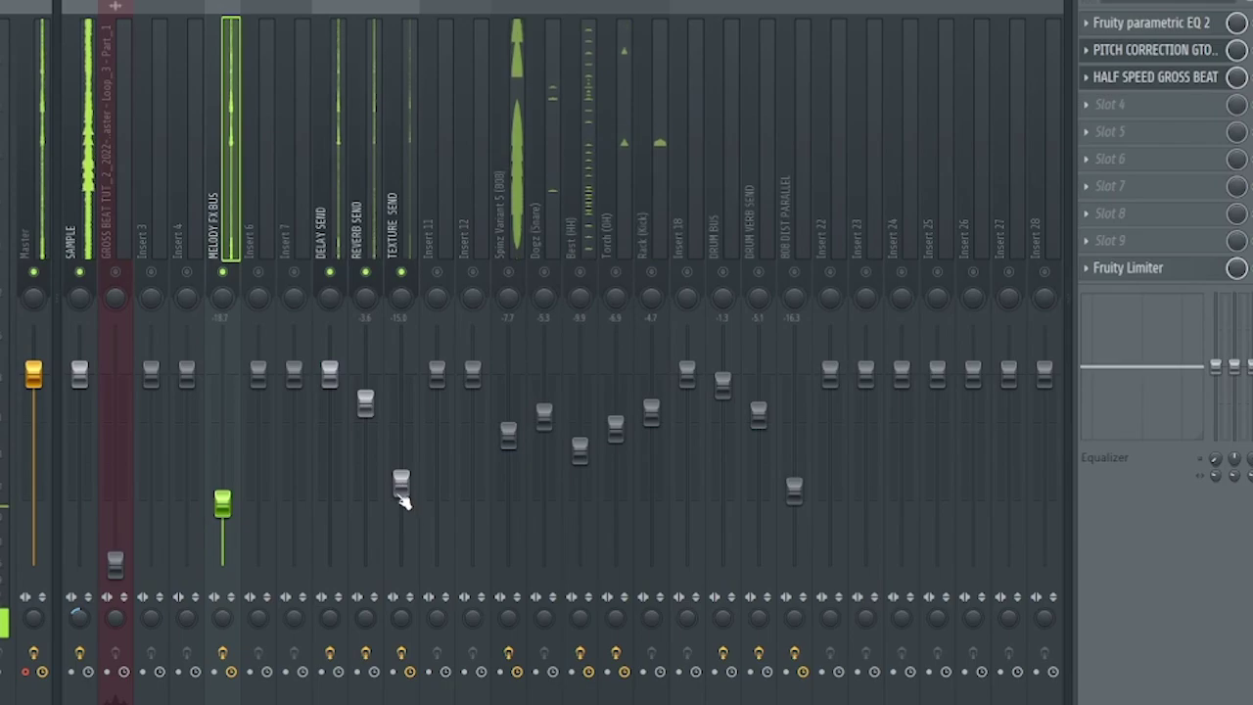
pyautogui.moveTo(403, 501); pyautogui.dragTo(404, 583)
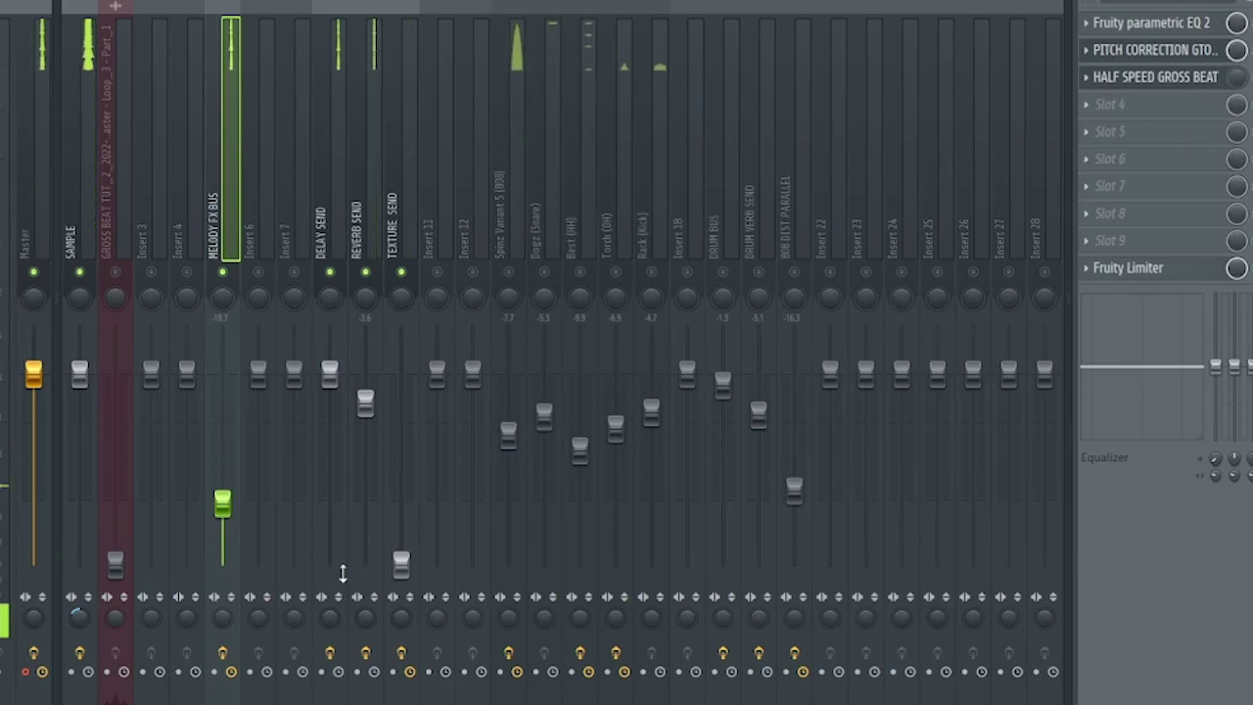